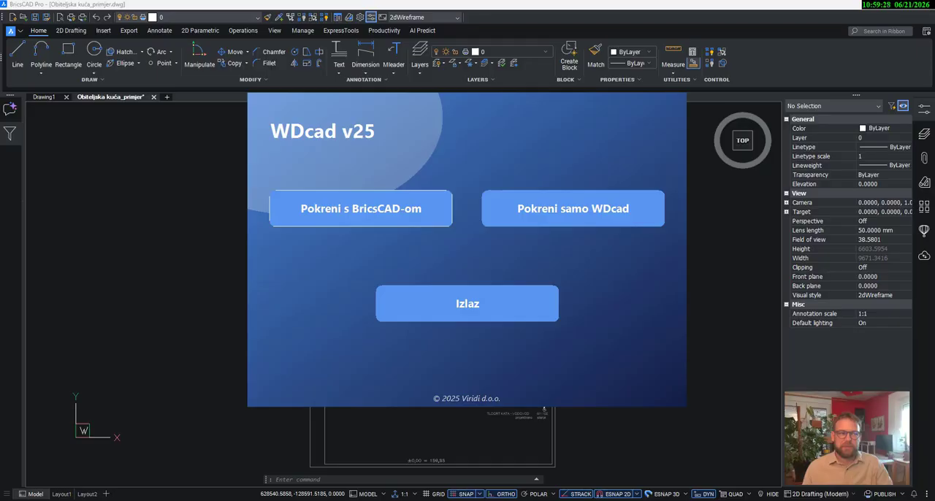
- Launch WDcad on its own with its palette widened to show the extra tool column, and accept the application settings
left_click(584, 225)
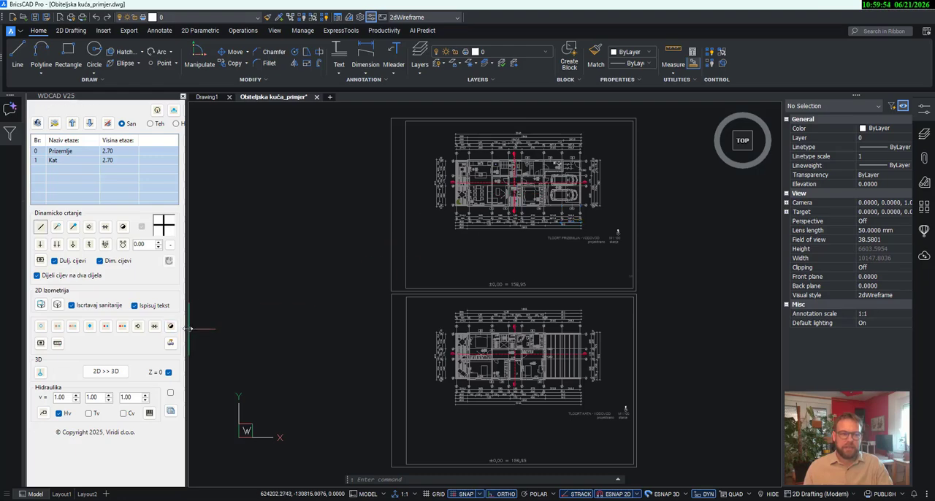
mouse_move(187, 328)
left_mouse_down()
mouse_move(225, 323)
mouse_move(217, 326)
left_mouse_up()
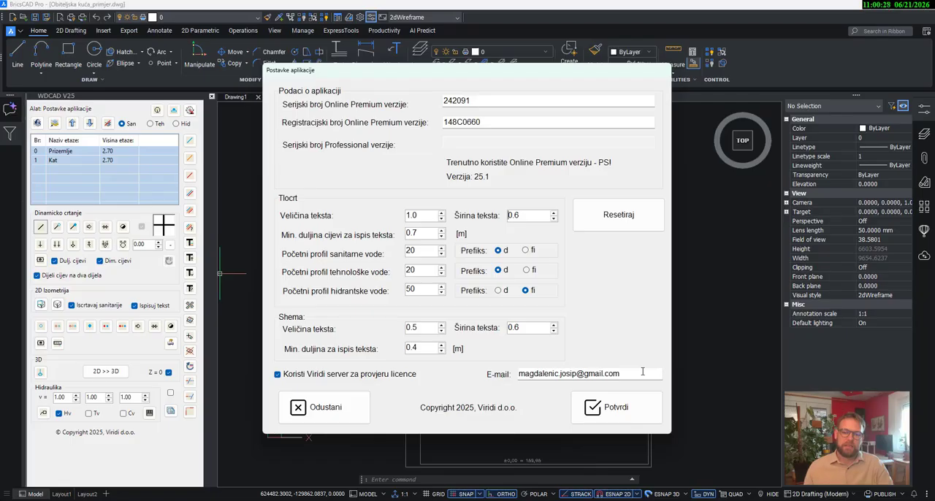
left_click(603, 413)
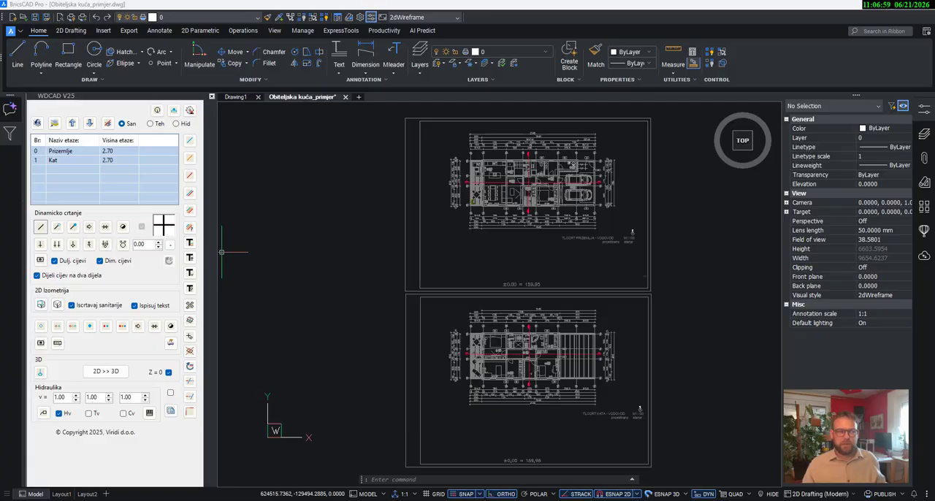
- Set the drawing's linear unit precision to four decimals ([4] 0.0000) in the units settings
type("u")
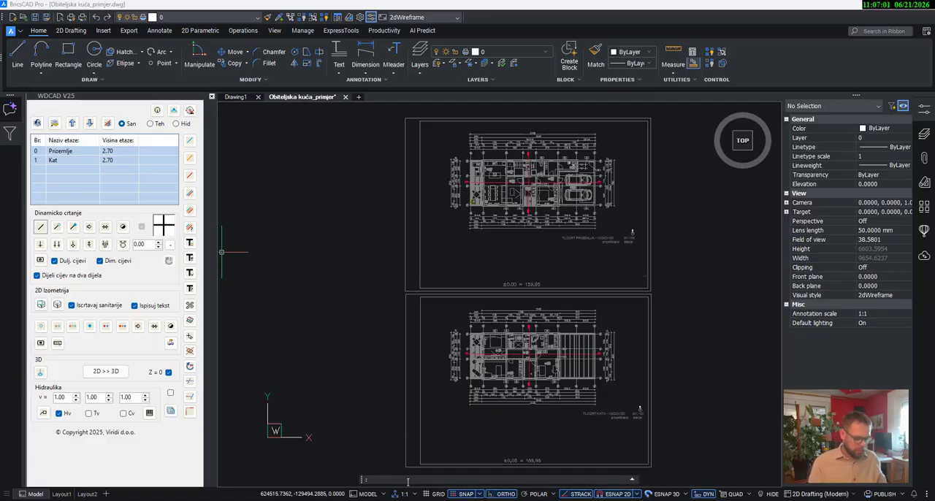
type("nits")
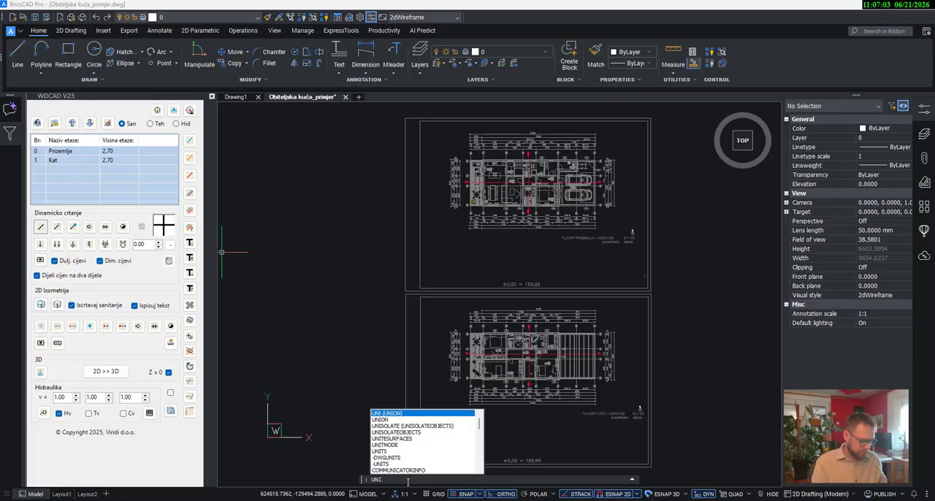
key("Return")
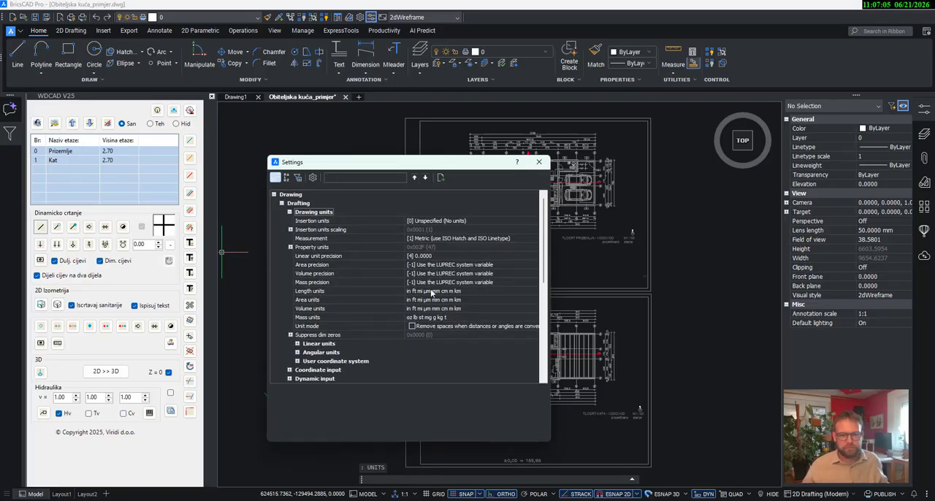
left_click(447, 256)
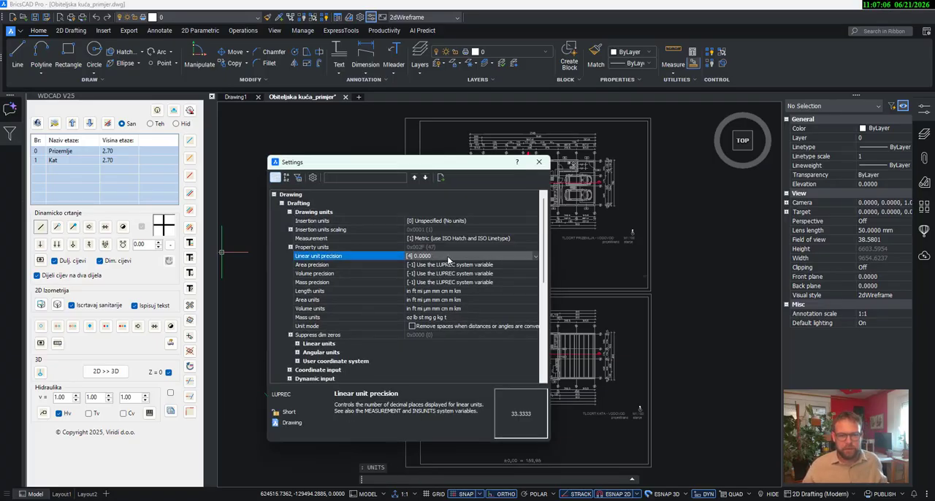
left_click(529, 256)
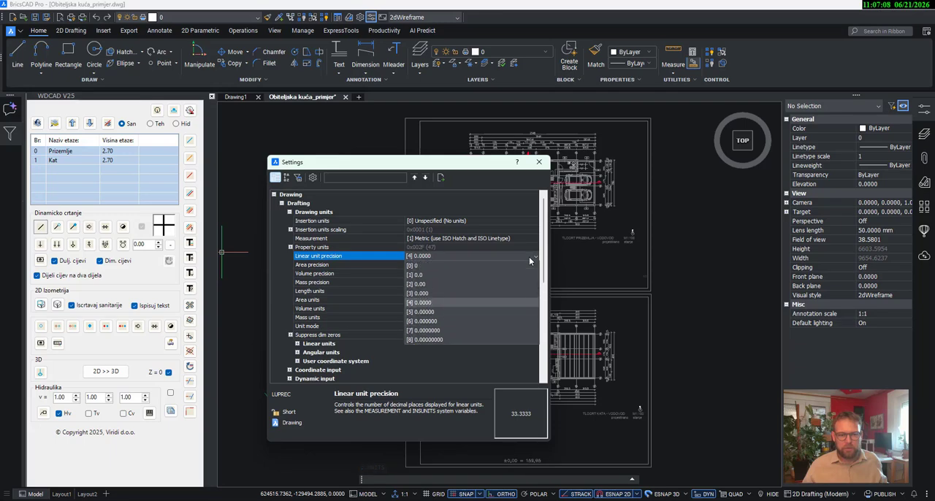
left_click(473, 303)
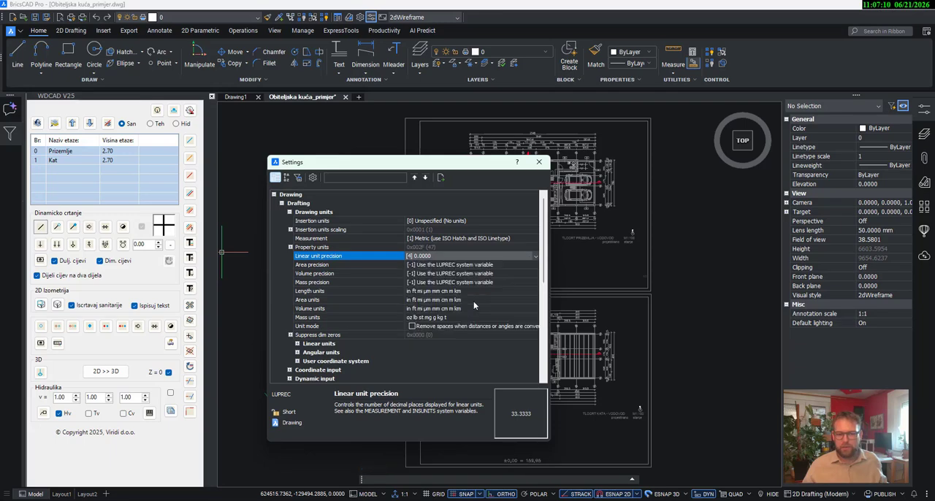
left_click(538, 163)
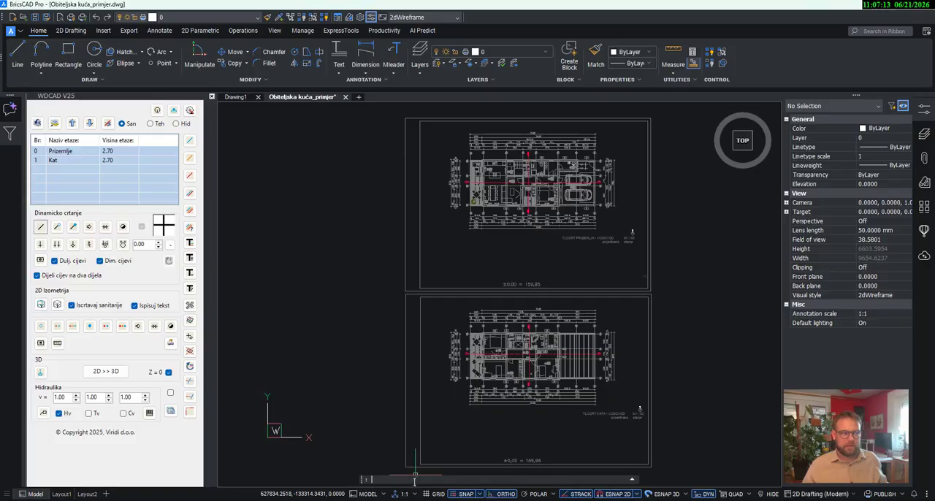
- Set the snap spacing to 0.0001
type("sn")
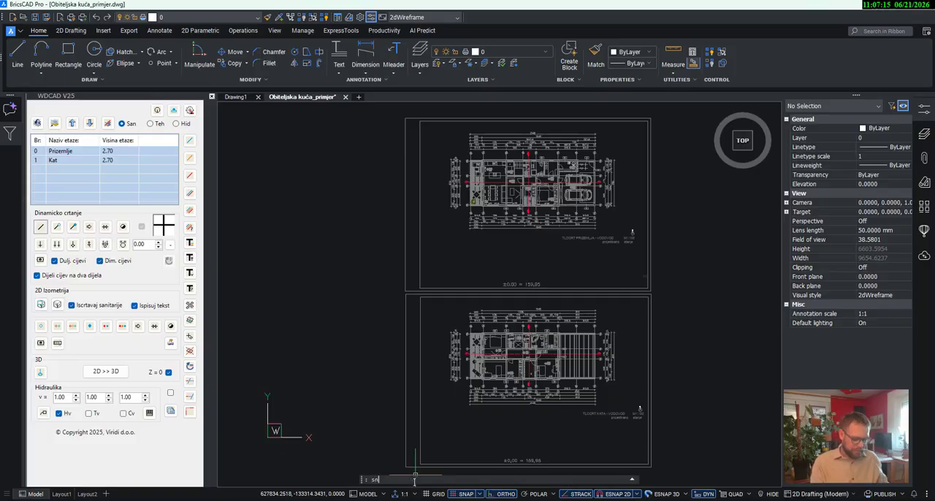
type("ap")
key("Return")
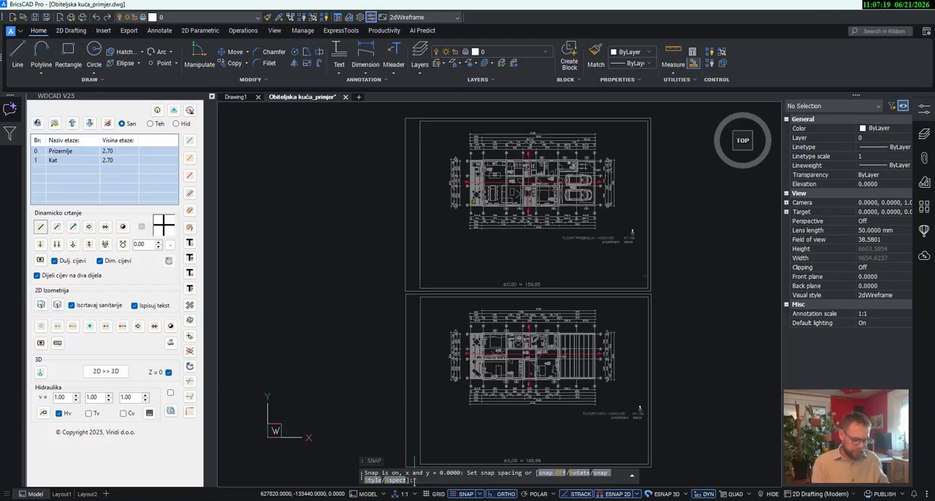
type("0.0001")
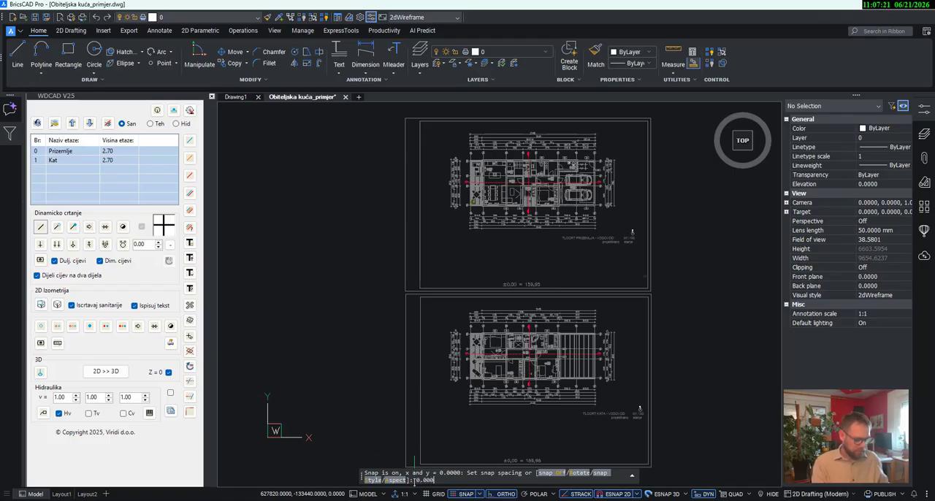
key("Return")
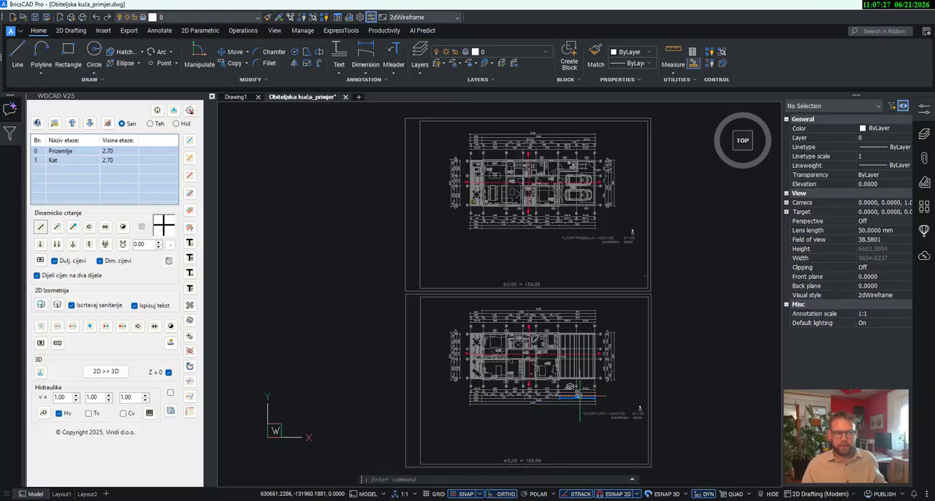
- Turn off the Nearest option in the 2D entity snaps
left_click(637, 496)
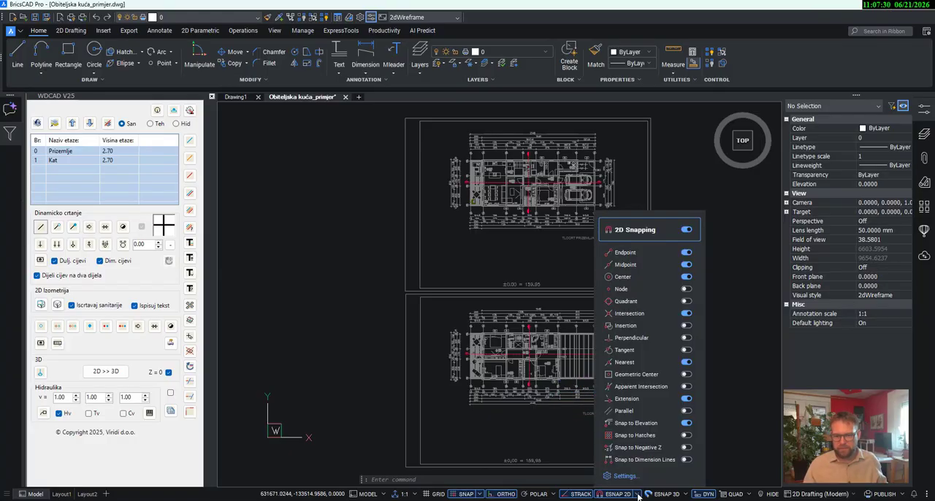
left_click(687, 363)
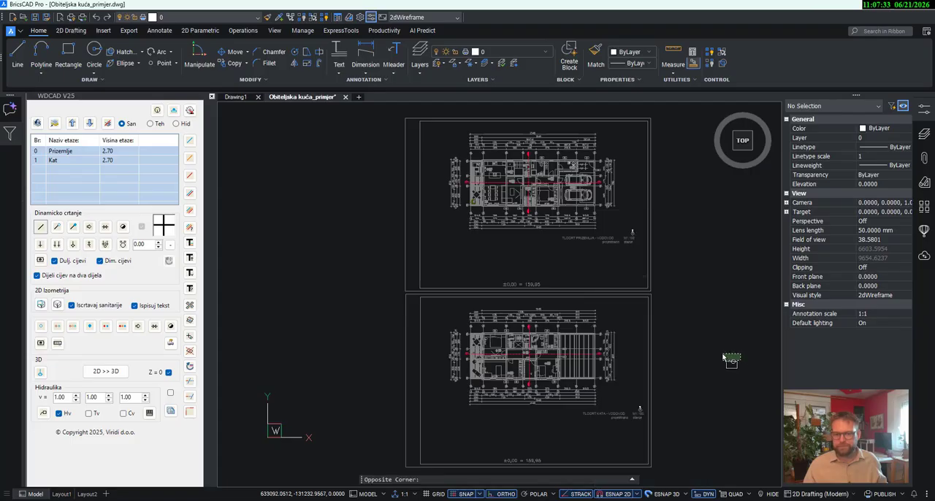
left_click(722, 353)
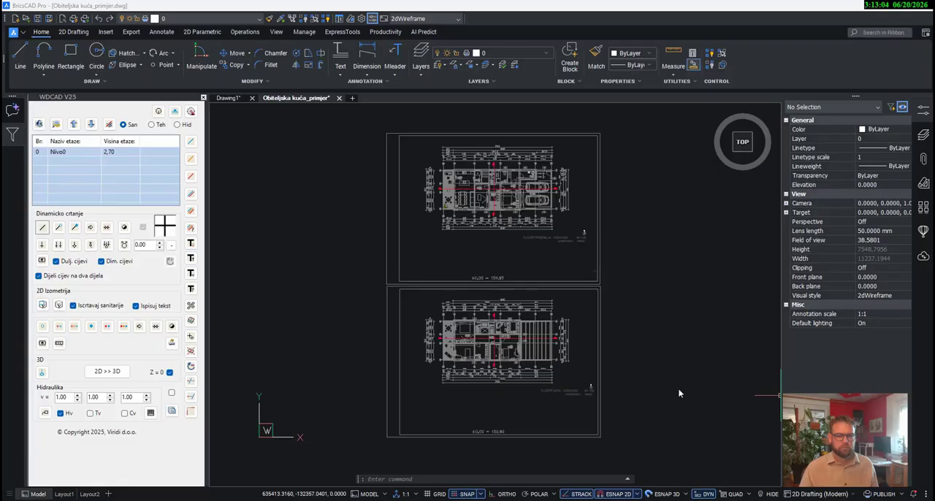
- Start adding a floor in the WDcad floor list and name it Prizemlje
right_click(88, 165)
left_click(103, 169)
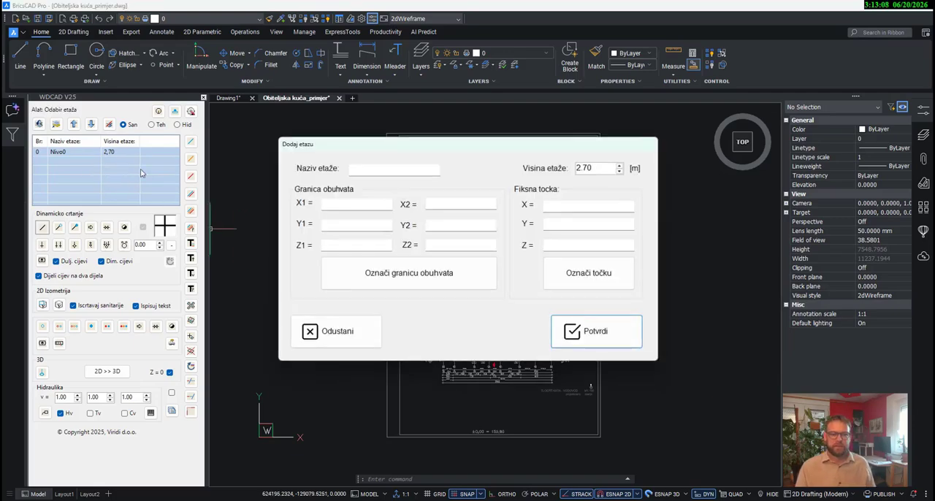
left_click(371, 169)
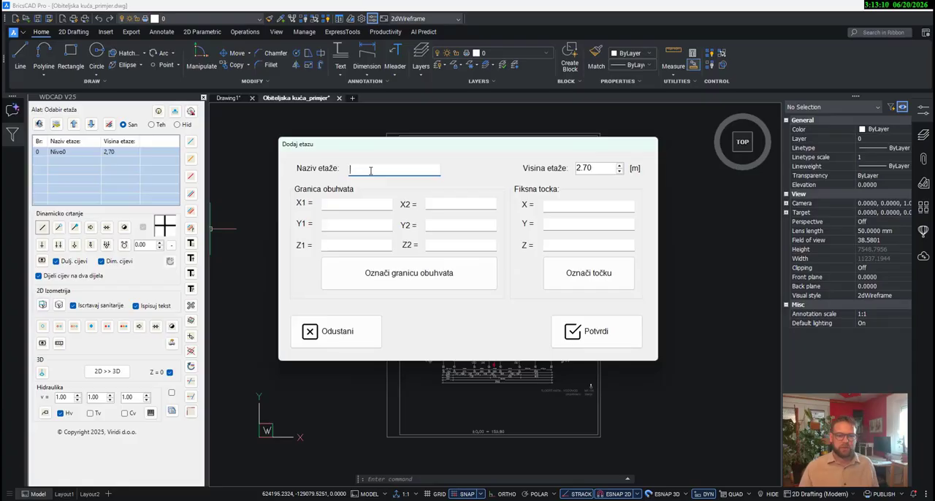
type("Prizem")
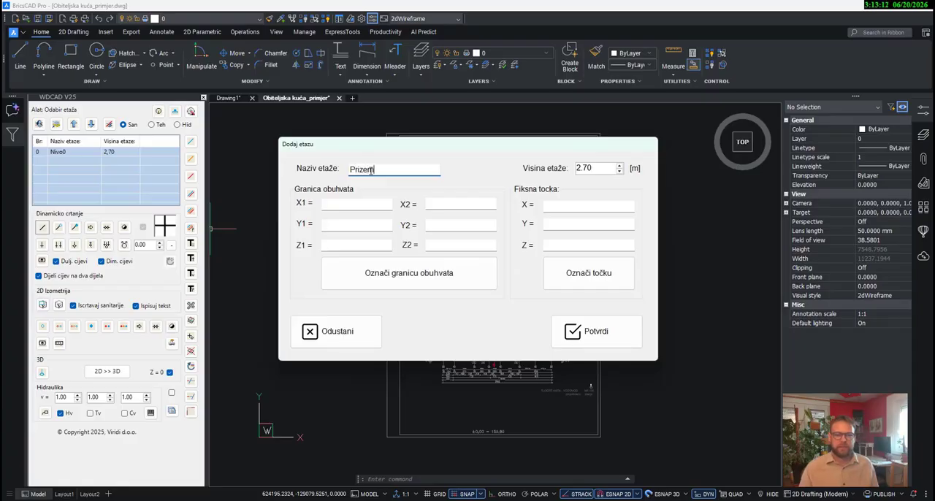
type("lje")
- Define the Prizemlje boundary from the lower-right to the upper-left inner frame corner of the ground floor sheet
left_click(409, 273)
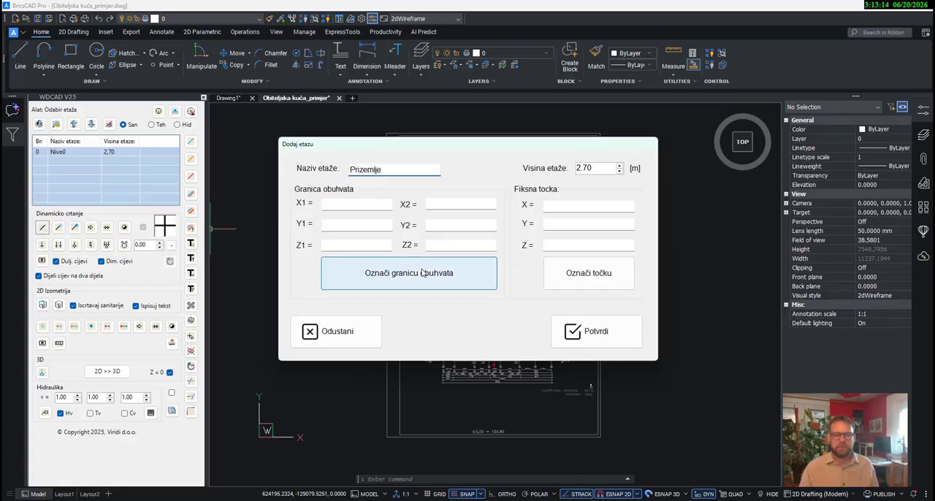
scroll(599, 283, "up", 3)
left_click(626, 288)
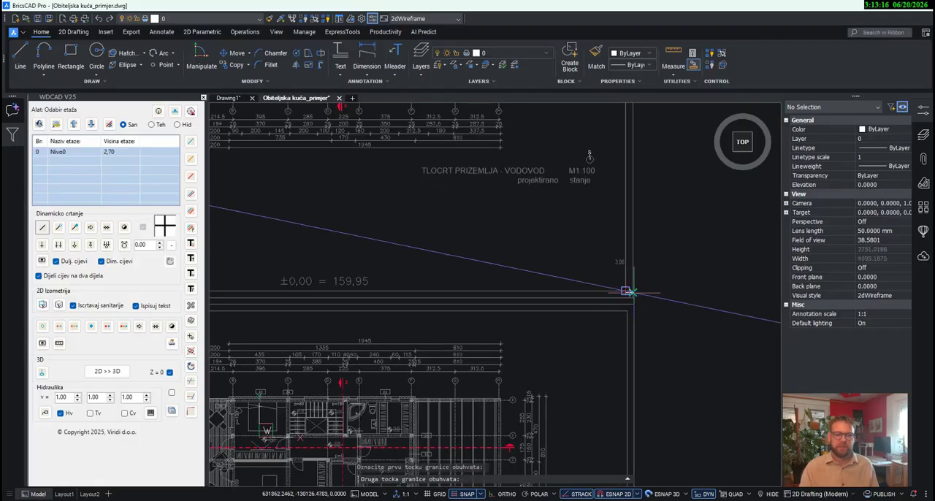
scroll(635, 316, "down", 3)
scroll(494, 220, "up", 4)
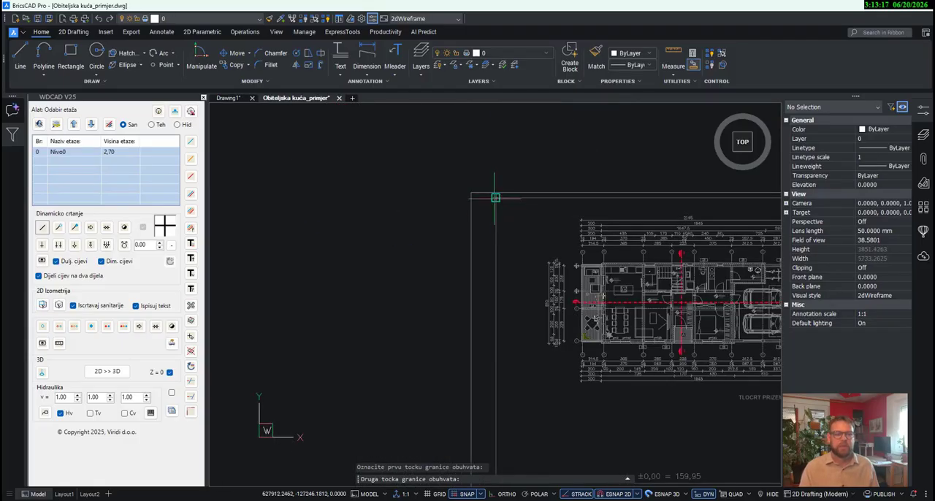
left_click(484, 189)
- Set the Prizemlje fixed point at the kitchen's upper-left interior wall corner and confirm the floor
left_click(587, 271)
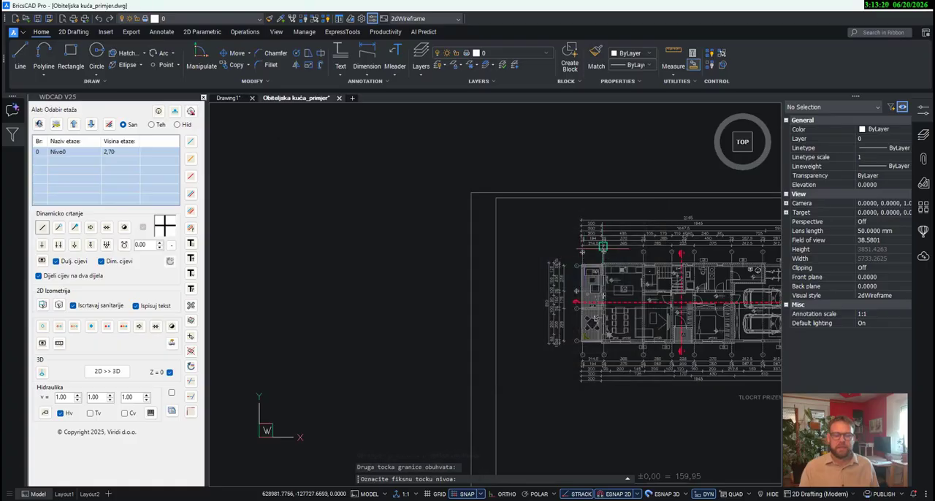
scroll(640, 282, "up", 8)
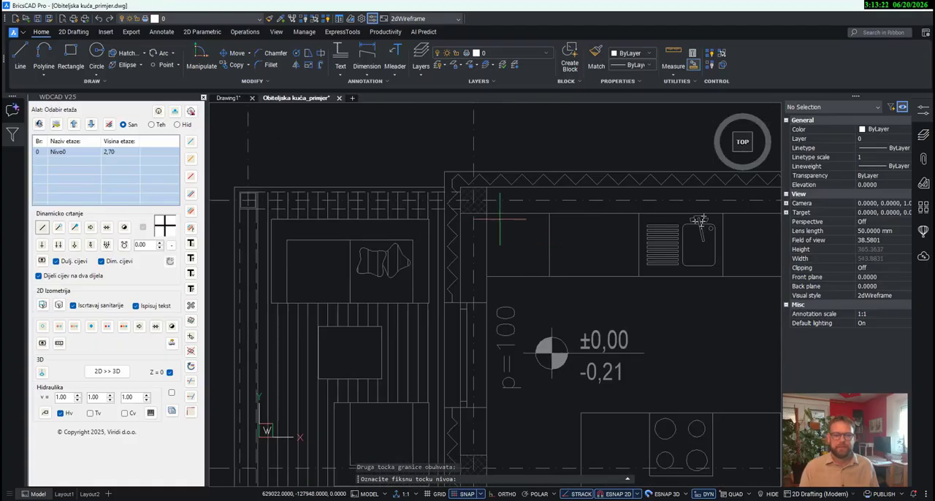
left_click(486, 212)
left_click(589, 329)
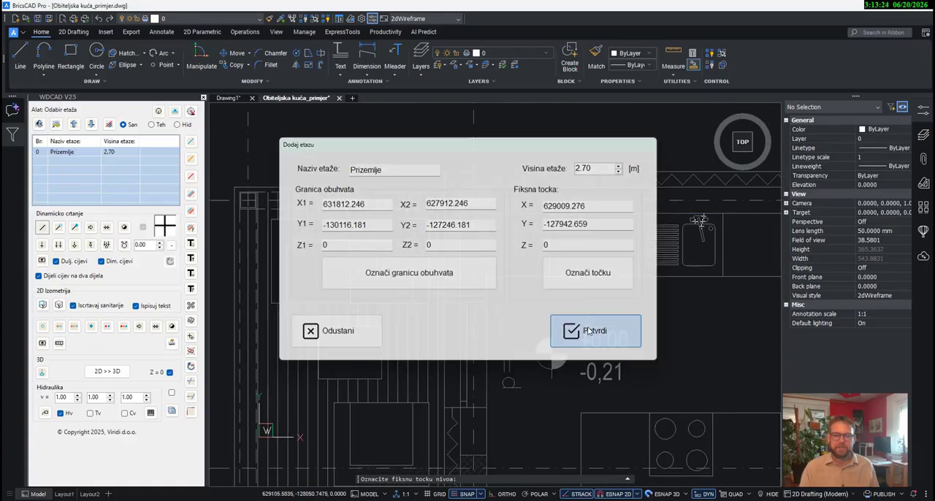
- Start adding a second floor in the WDcad floor list and name it Kat
scroll(525, 274, "down", 8)
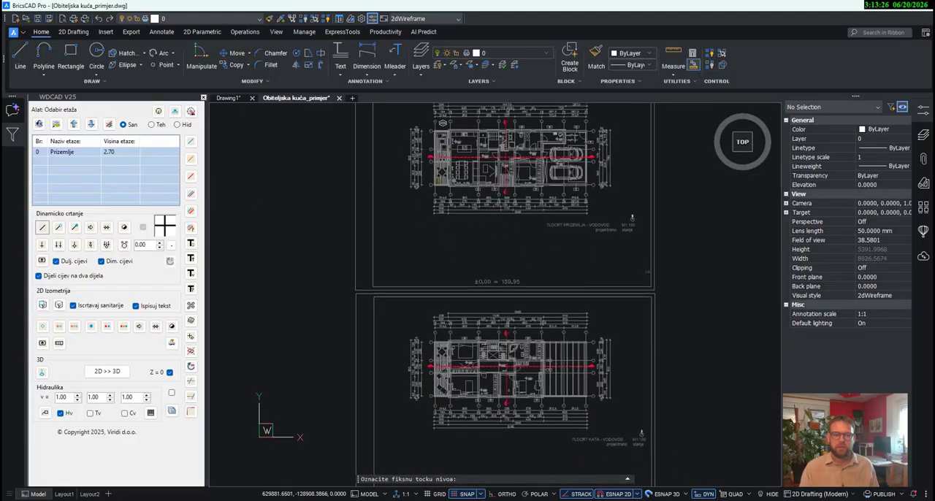
right_click(107, 175)
left_click(120, 179)
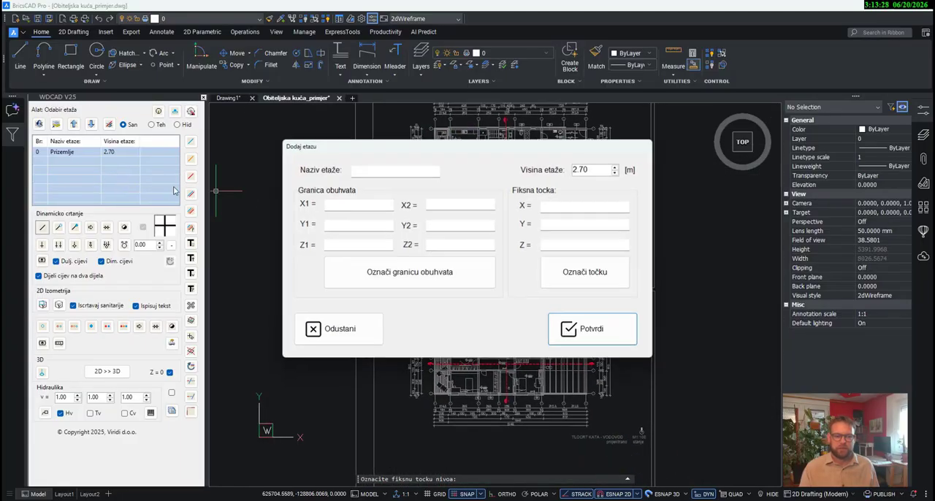
left_click(377, 170)
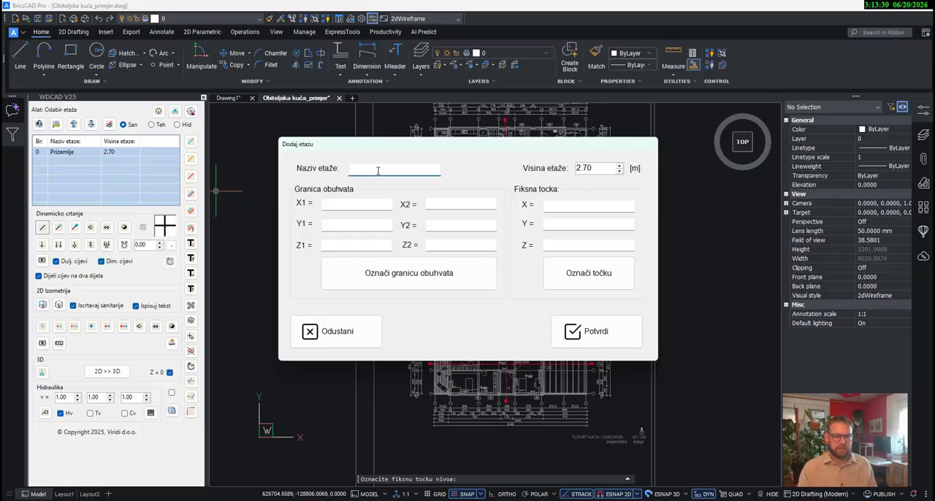
type("Kat")
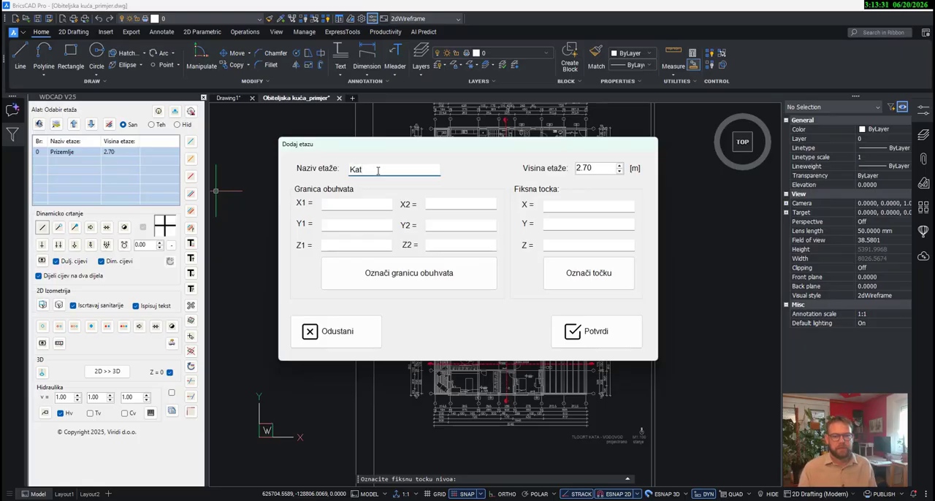
- Define the Kat boundary from the lower-right to the upper-left inner frame corner of the upper floor sheet
left_click(417, 273)
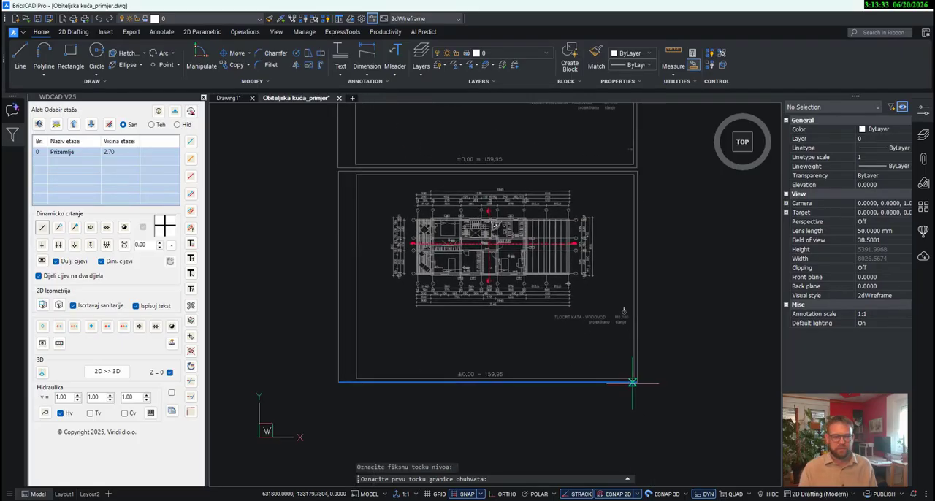
left_click(633, 380)
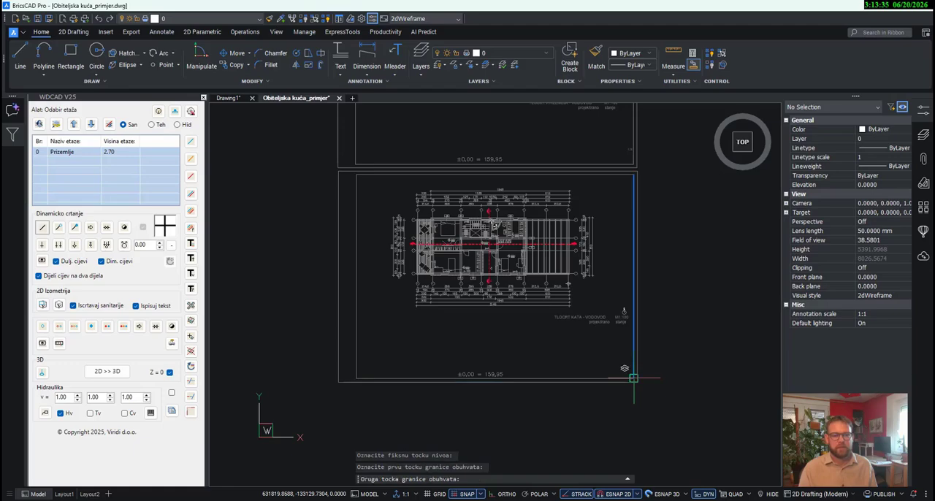
scroll(356, 172, "up", 4)
left_click(357, 172)
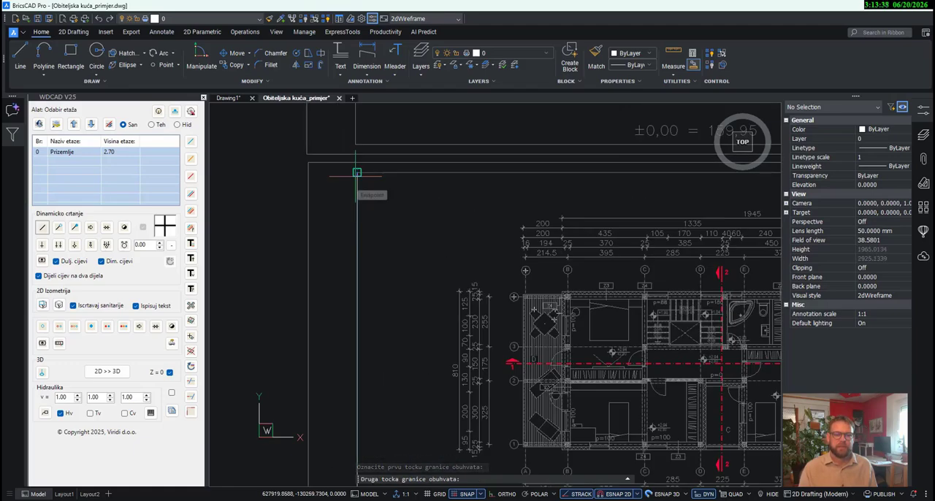
- Set the Kat fixed point at the upper-left interior wall corner of the bedroom between axes B and C and confirm the floor
left_click(590, 272)
scroll(585, 311, "up", 5)
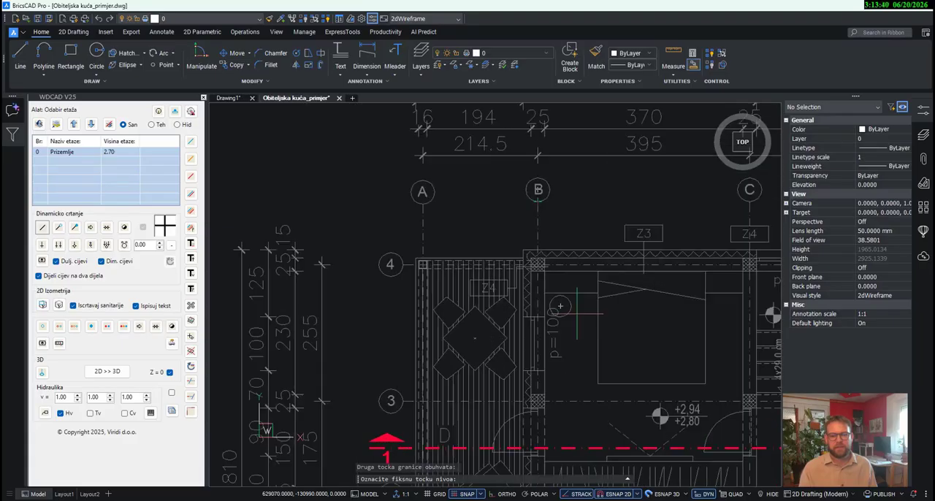
left_click(530, 246)
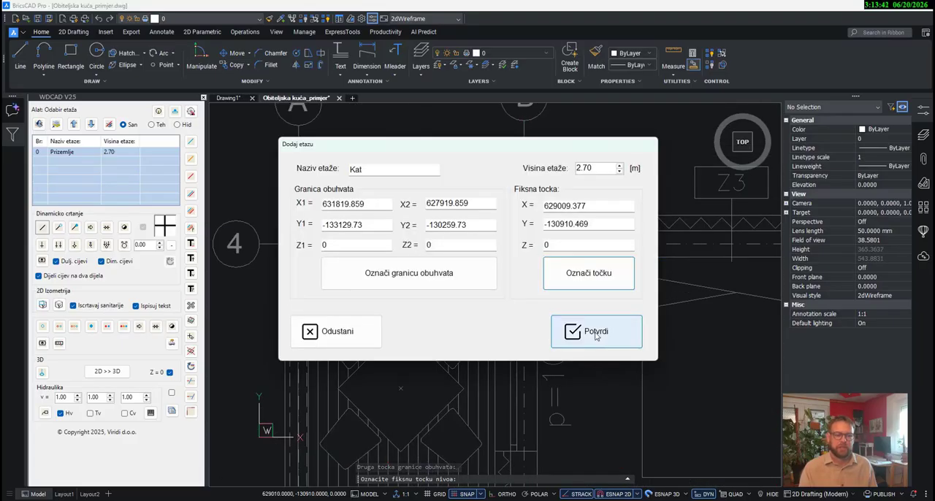
left_click(590, 330)
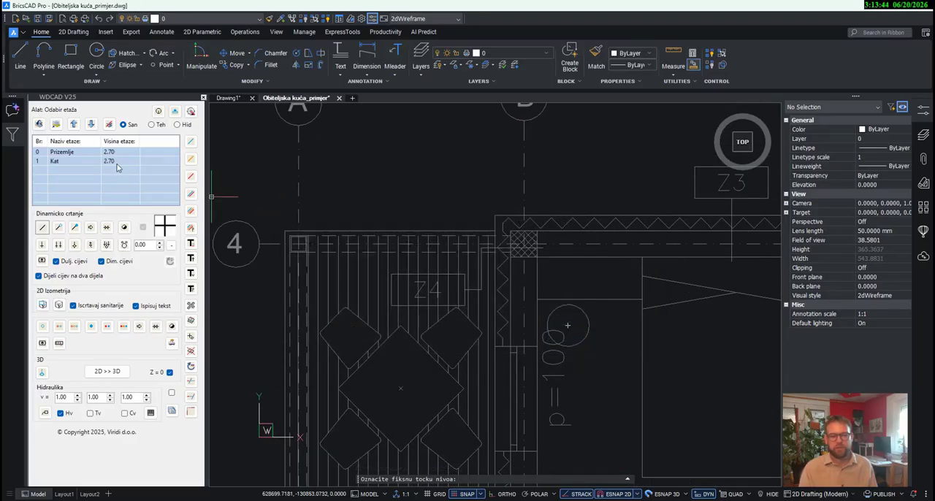
- Check the two defined floors by zooming to Prizemlje and to Kat from the floor list
left_click(86, 153)
right_click(86, 157)
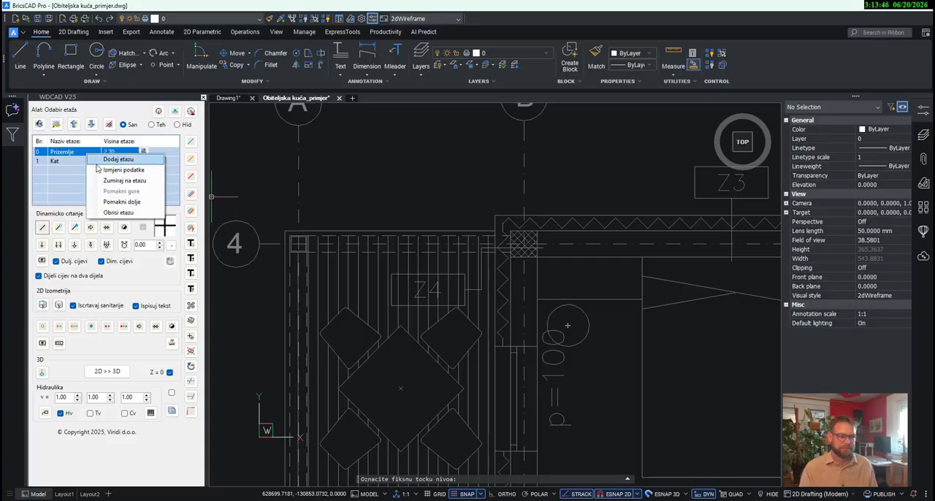
left_click(106, 180)
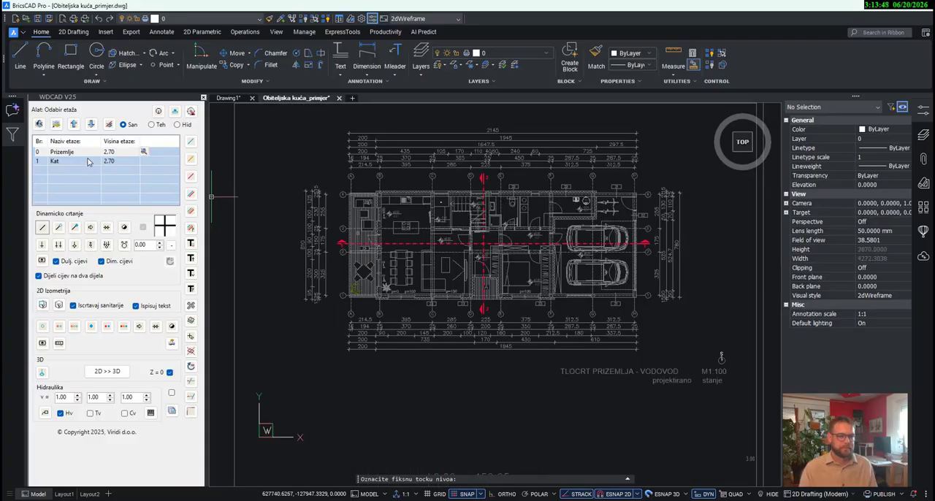
right_click(89, 163)
left_click(107, 188)
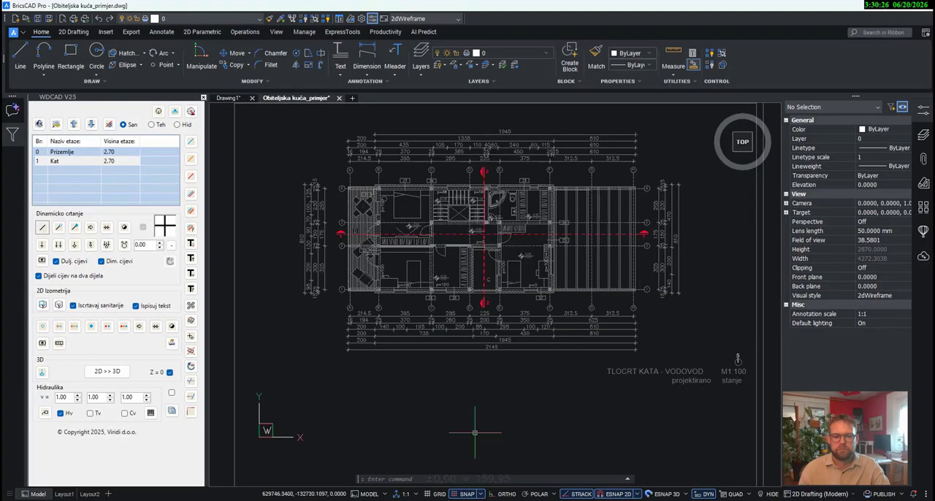
left_click(460, 435)
left_click(442, 427)
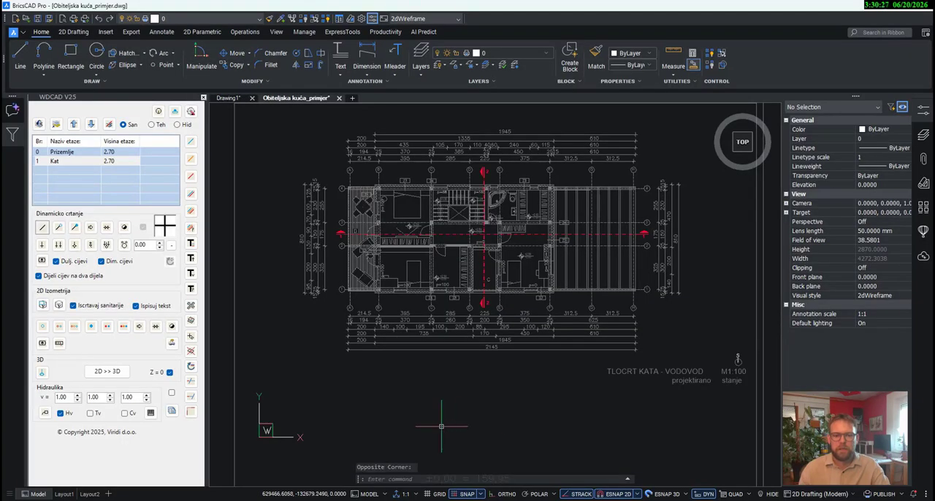
- Draw a rectangle along the inner walls of the Kat bathroom from its lower-left to its upper-right corner
left_click(70, 53)
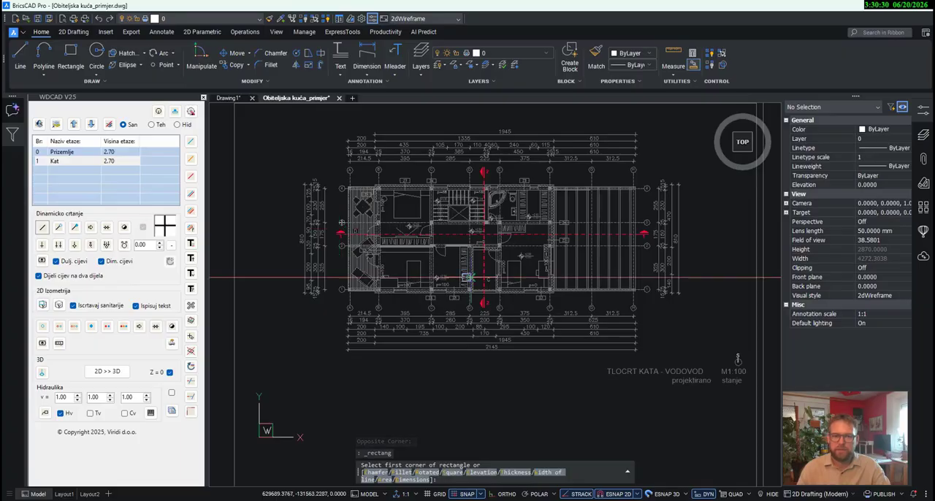
scroll(487, 226, "up", 6)
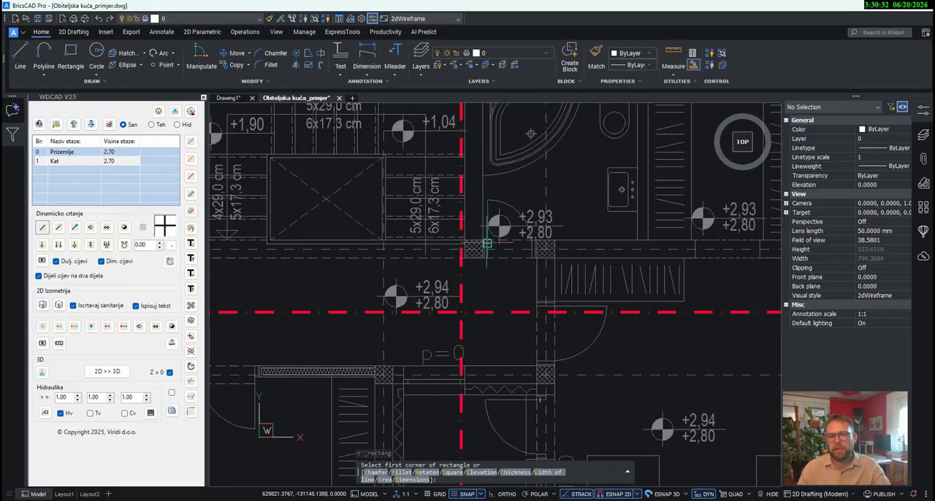
scroll(487, 243, "up", 3)
left_click(485, 242)
scroll(485, 242, "down", 8)
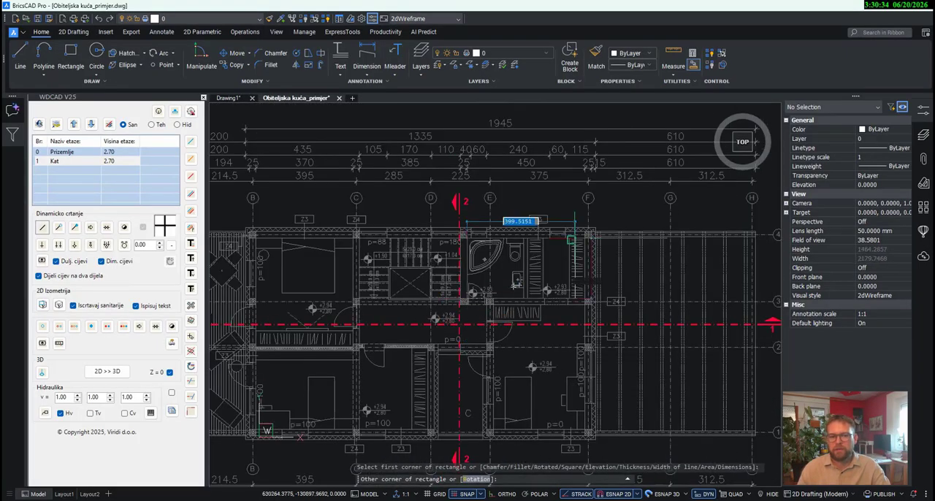
scroll(572, 239, "up", 6)
left_click(534, 214)
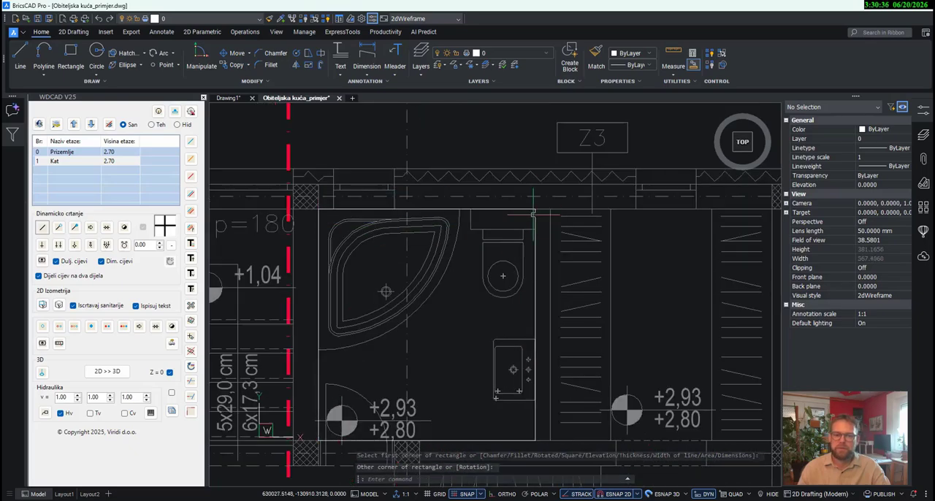
- Set the colour of the bathroom rectangle to Green and clear the selection
left_click(535, 295)
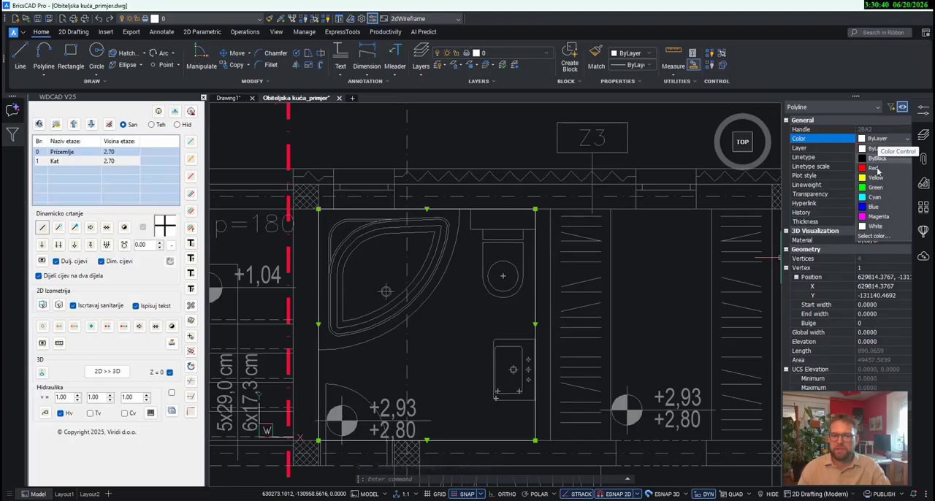
left_click(877, 176)
middle_click_drag(384, 197, 498, 188)
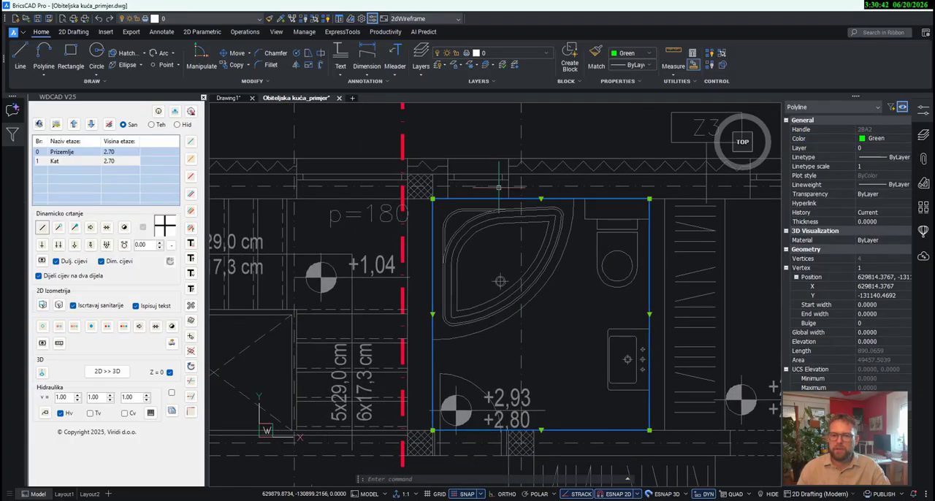
key("Escape")
left_click(234, 54)
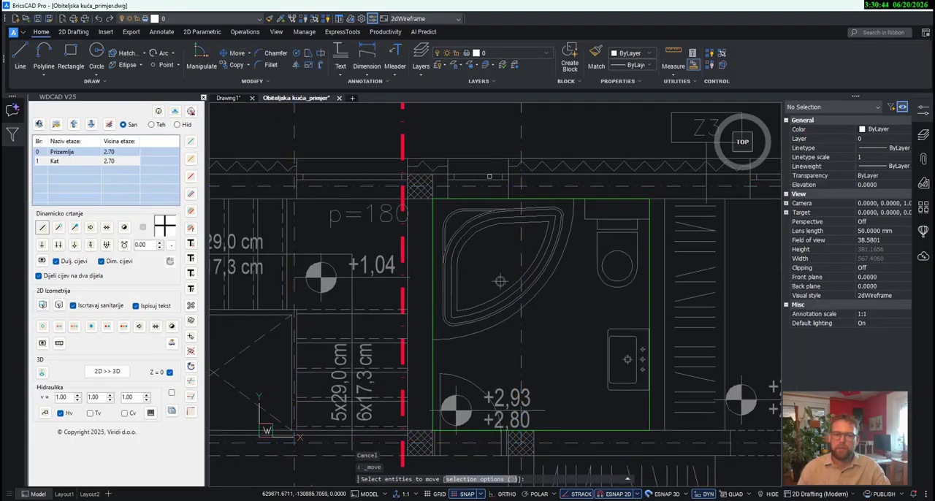
left_click(470, 199)
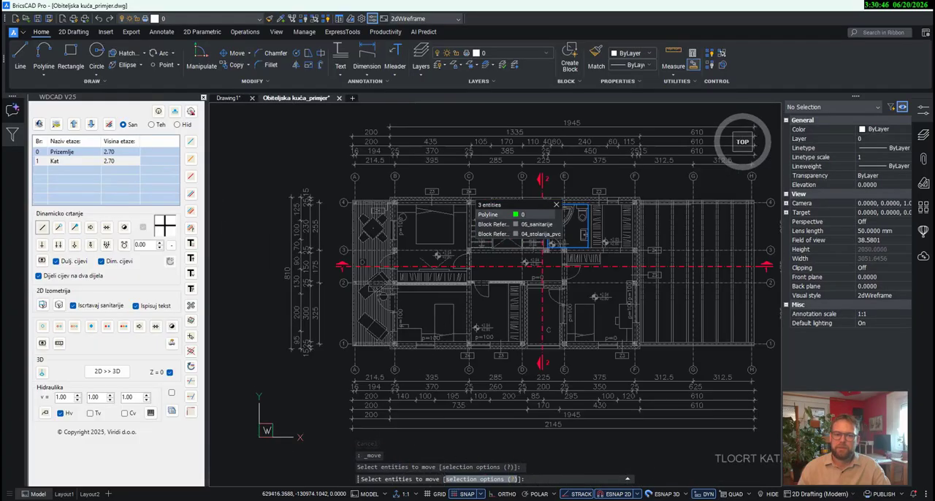
key("Escape")
scroll(413, 198, "up", 10)
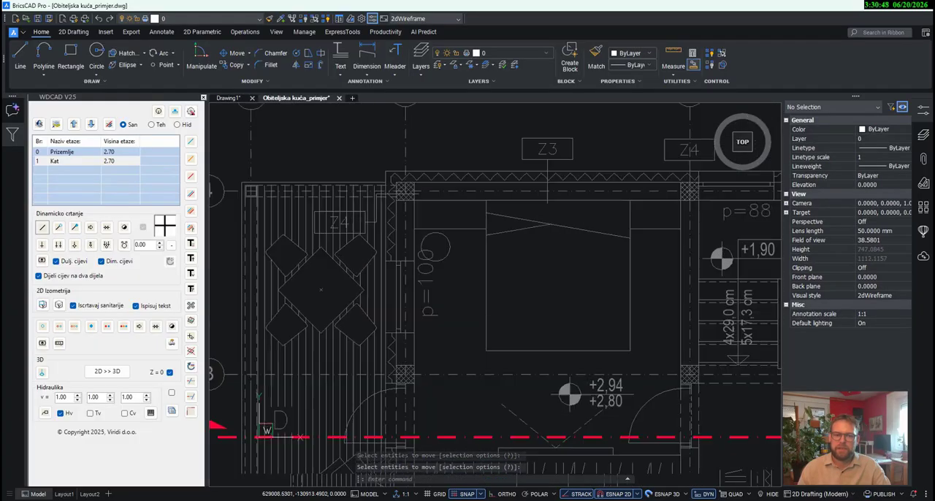
scroll(404, 190, "down", 8)
- Move the green bathroom rectangle from the Kat fixed point to the Prizemlje fixed point at the kitchen's upper-left wall corner
left_click(237, 54)
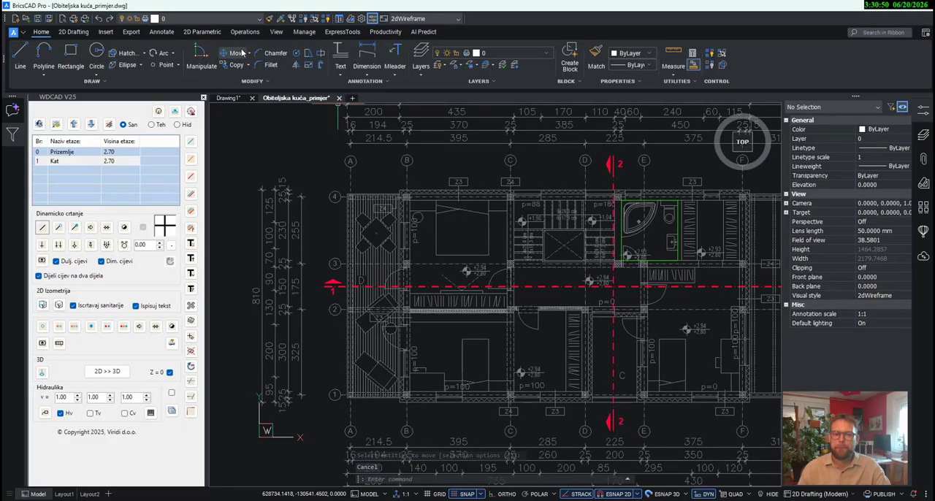
left_click(610, 237)
key("Return")
scroll(417, 197, "up", 5)
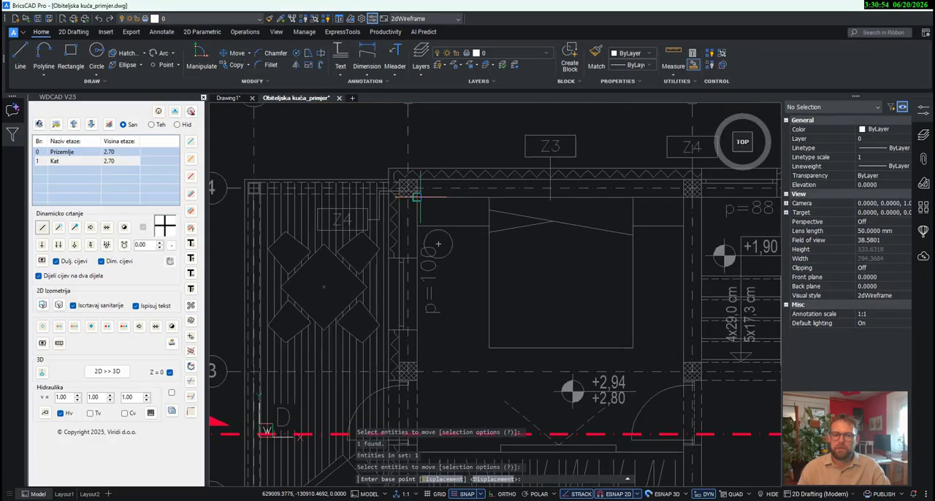
left_click(416, 197)
scroll(460, 289, "down", 6)
scroll(482, 328, "up", 6)
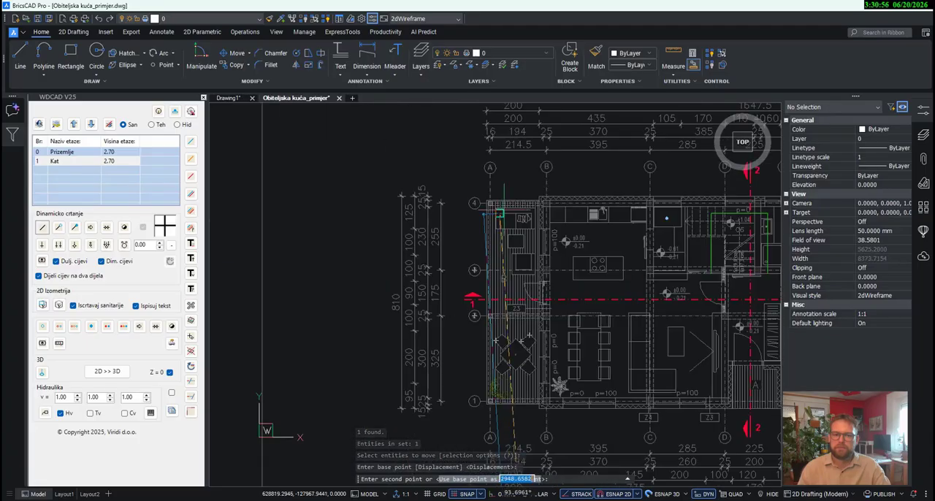
scroll(546, 207, "up", 5)
left_click(548, 207)
scroll(555, 177, "down", 6)
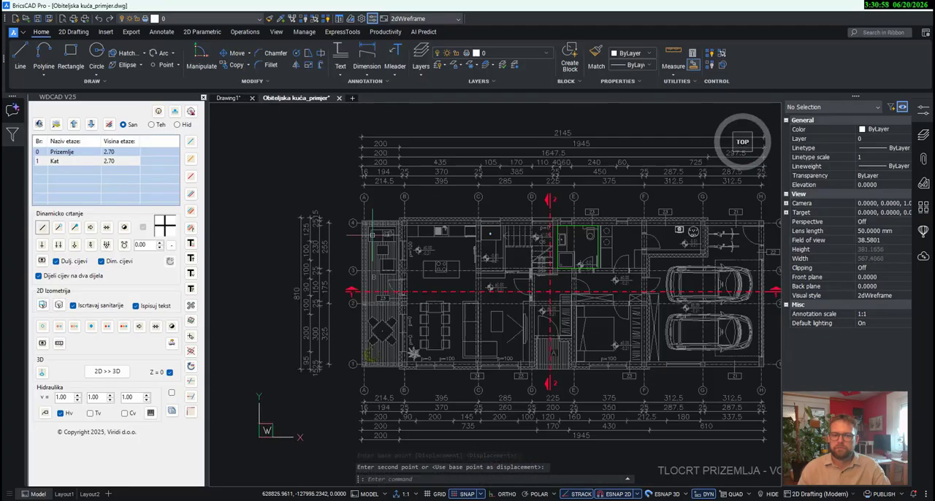
- Delete the green rectangle around the ground floor bathroom
scroll(564, 280, "down", 1)
scroll(564, 280, "up", 4)
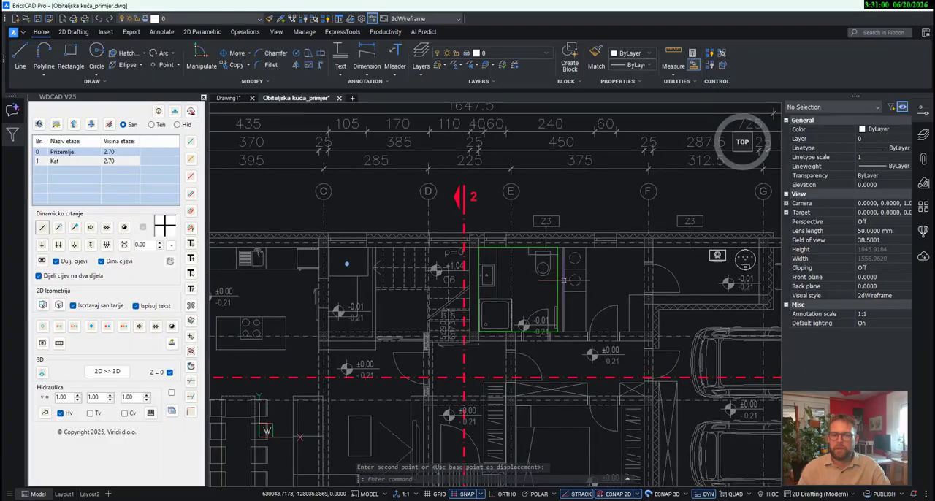
left_click(559, 280)
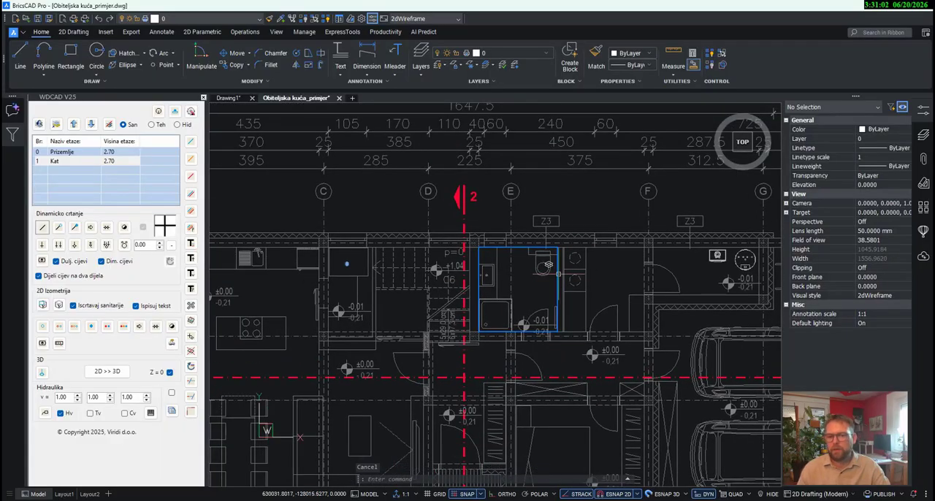
key("Delete")
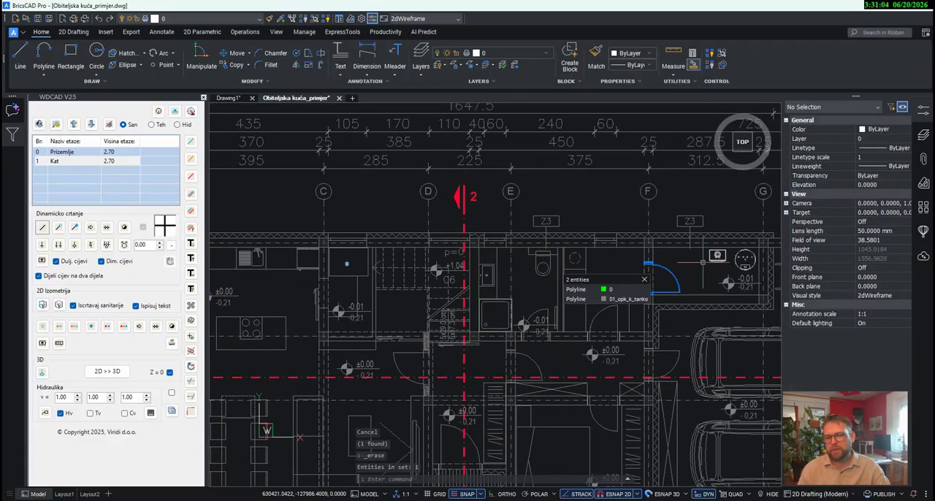
- Start combined cold, circulation and hot water pipes at the wall behind the round water heater and draw the first segment into the heater
mouse_move(702, 292)
middle_mouse_down()
mouse_move(405, 289)
mouse_move(487, 310)
middle_mouse_up()
scroll(500, 293, "up", 3)
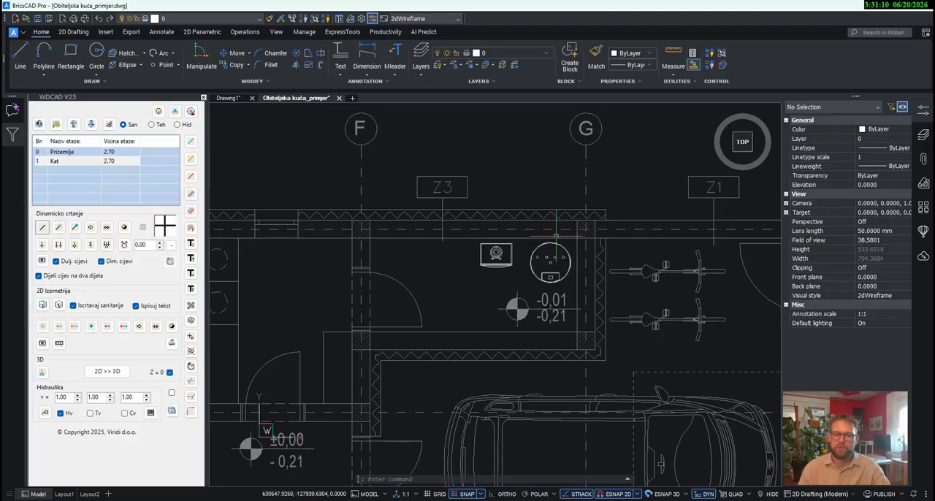
left_click(192, 213)
scroll(552, 237, "up", 7)
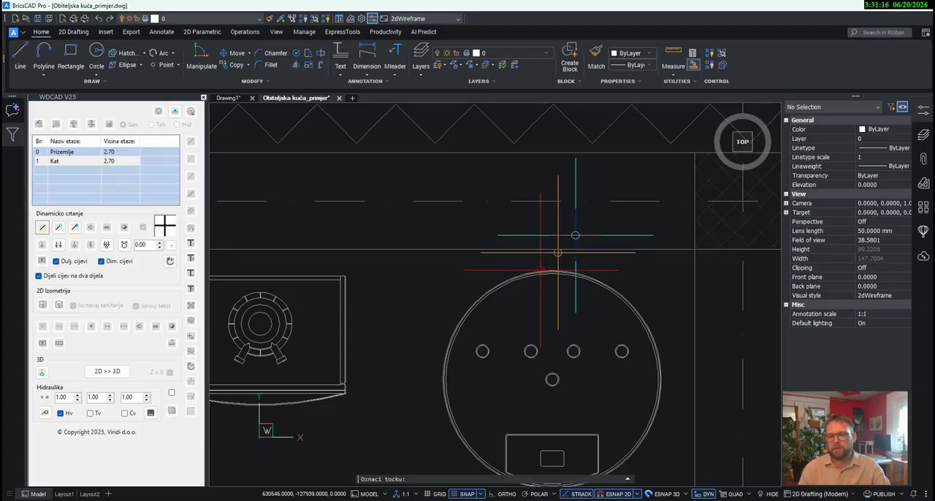
left_click(550, 251)
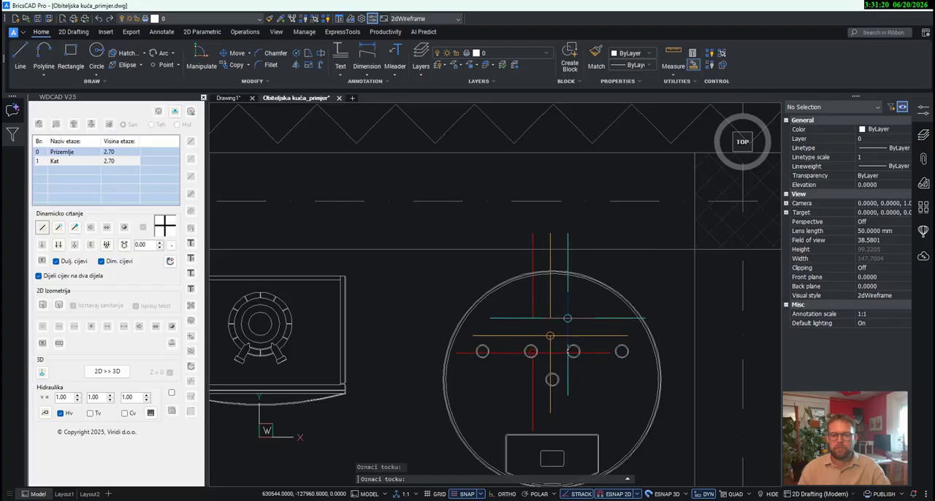
left_click(550, 337)
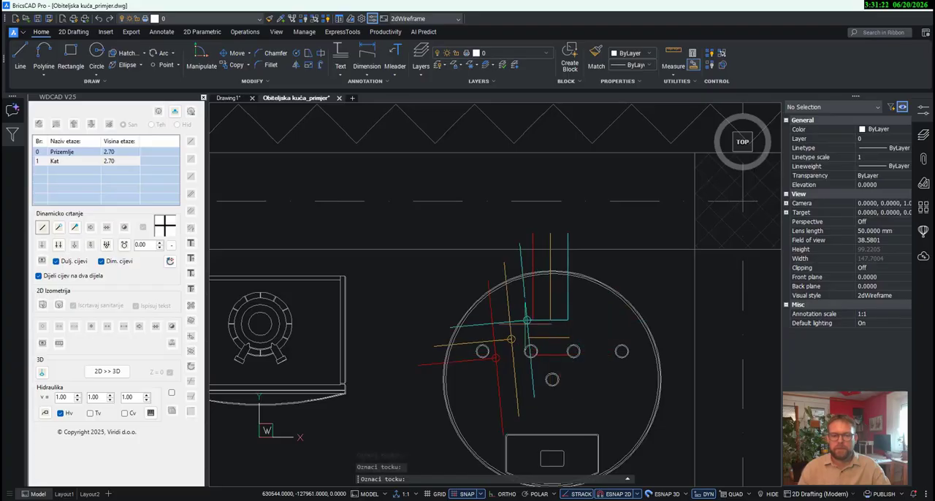
- Run the three parallel pipes horizontally across the ground floor from the water heater to the kitchen sink
scroll(517, 324, "down", 5)
middle_click_drag(339, 332, 612, 325)
scroll(613, 325, "down", 3)
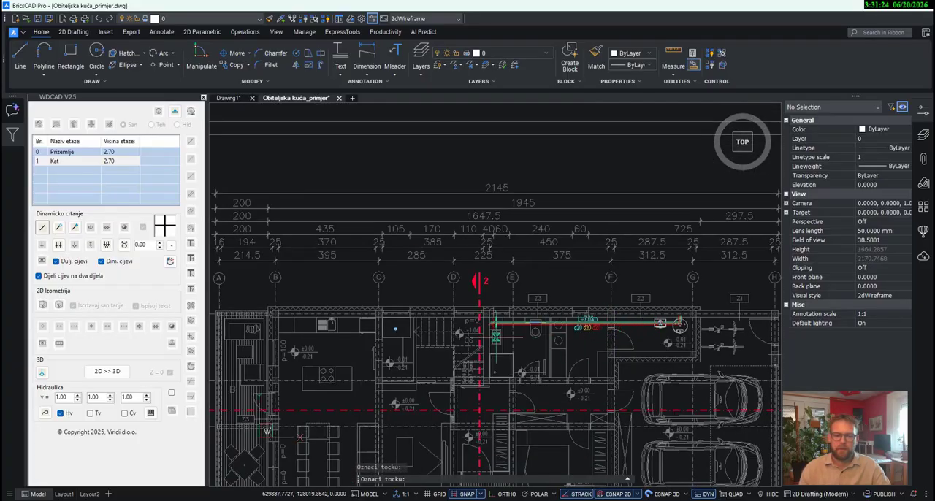
scroll(505, 345, "up", 2)
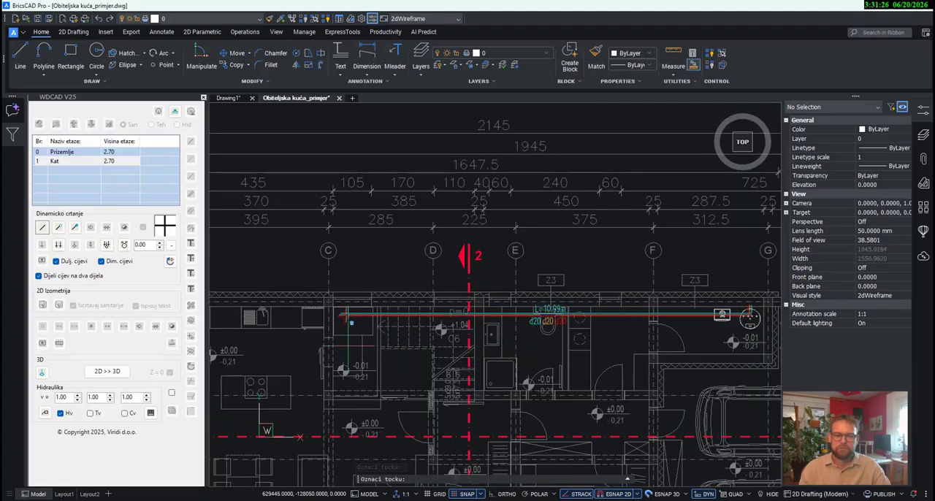
scroll(428, 306, "up", 9)
scroll(410, 297, "up", 3)
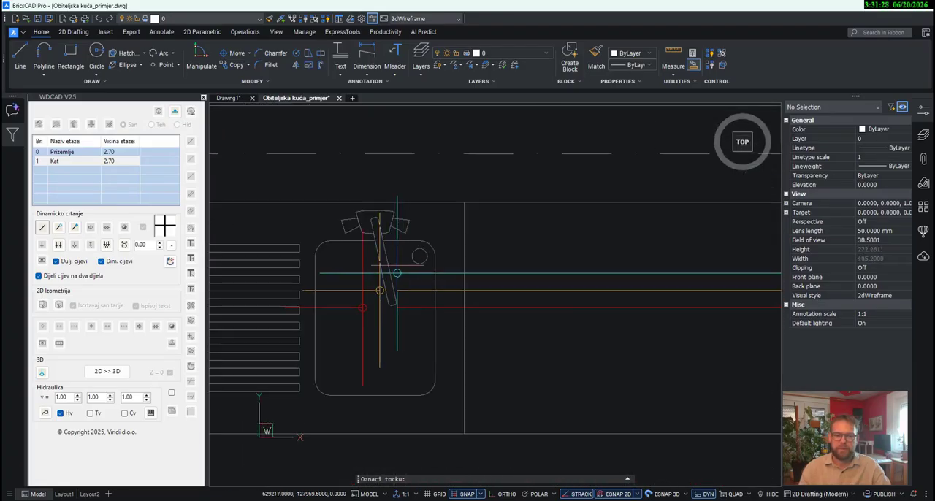
scroll(399, 260, "up", 1)
scroll(399, 278, "up", 1)
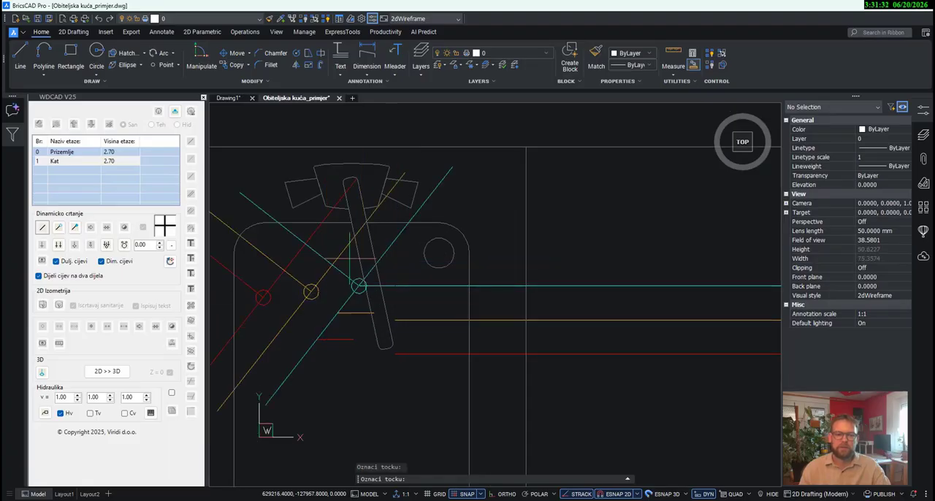
- Turn the three pipes up from the kitchen sink and end them with circle symbols in the wall behind it
scroll(441, 268, "down", 3)
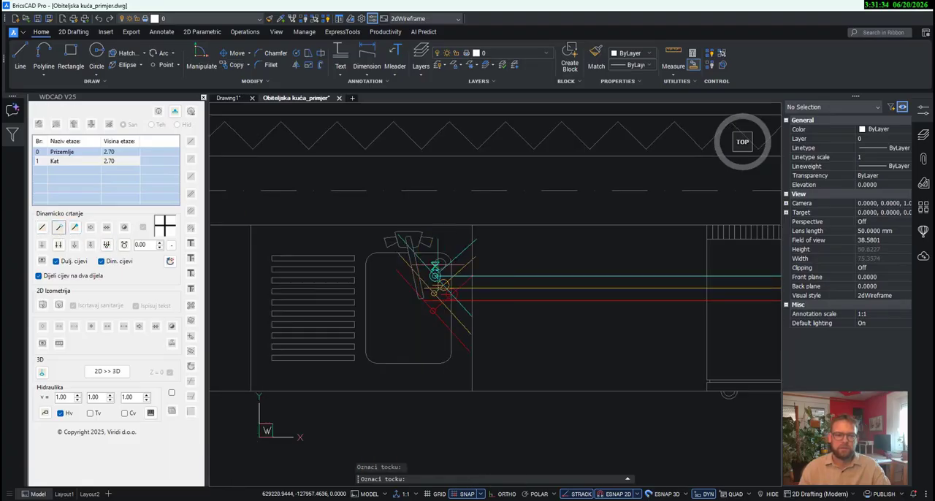
scroll(436, 205, "up", 3)
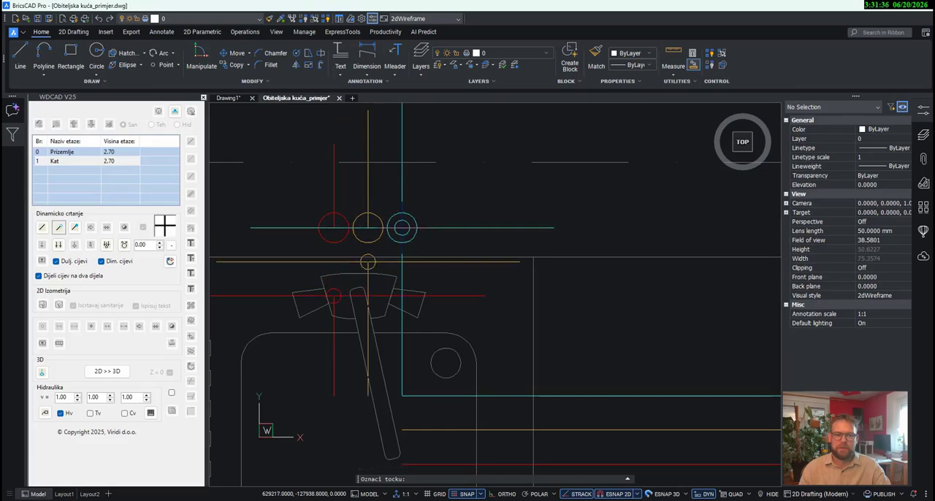
left_click(368, 228)
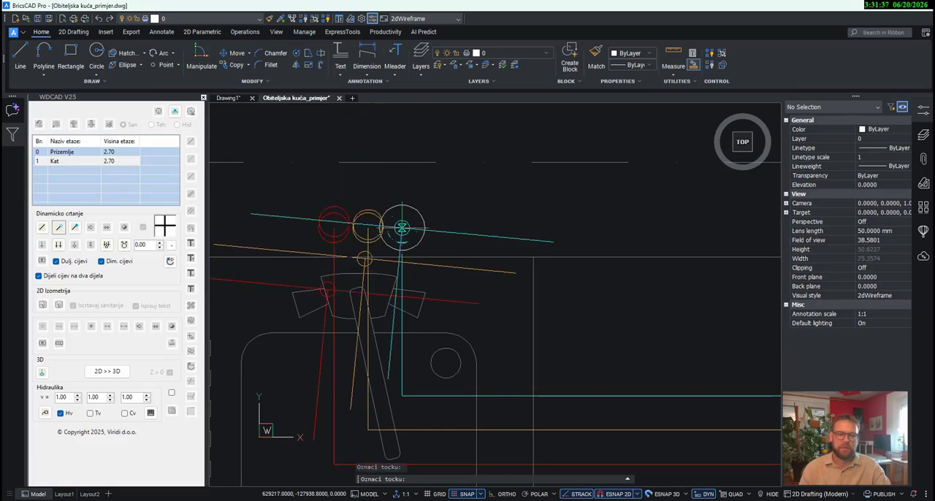
- Finish the three-pipe run at the kitchen sink by placing the double hot and cold connection symbol over the sink basin
left_click(59, 245)
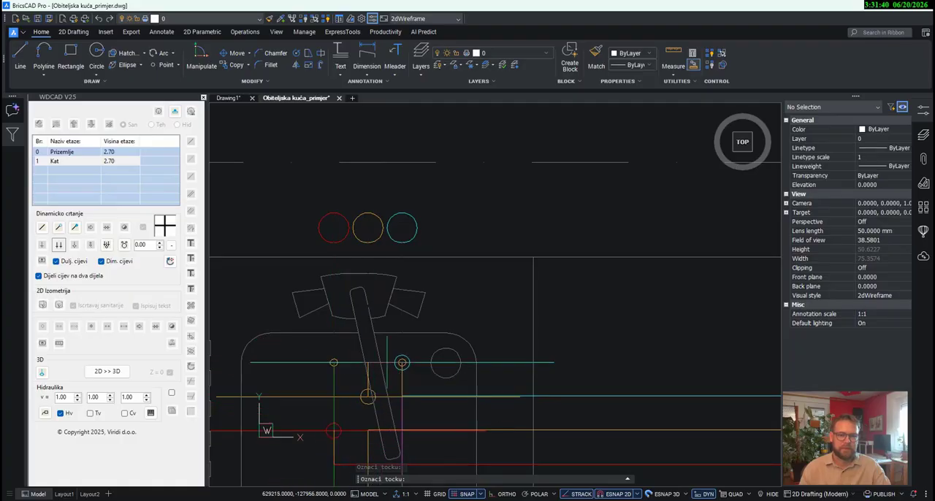
scroll(389, 322, "down", 3)
scroll(395, 328, "up", 1)
scroll(390, 348, "up", 1)
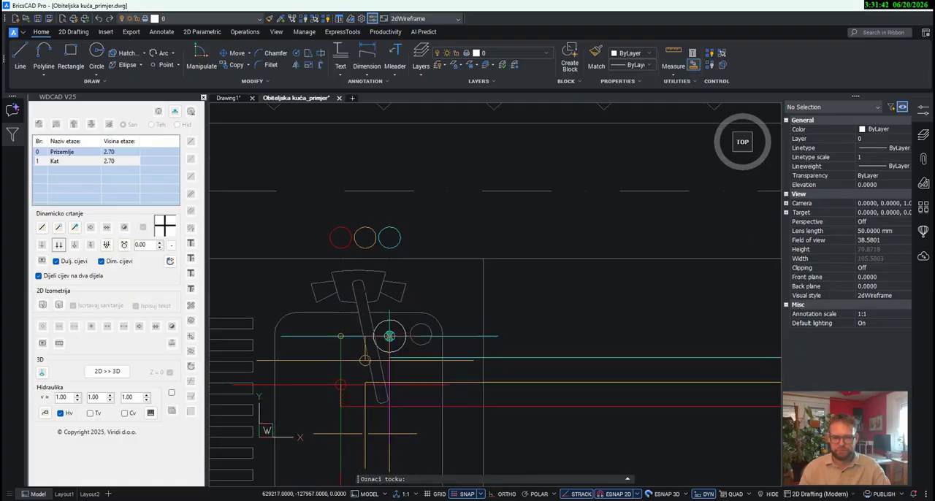
left_click(390, 336)
scroll(418, 291, "down", 2)
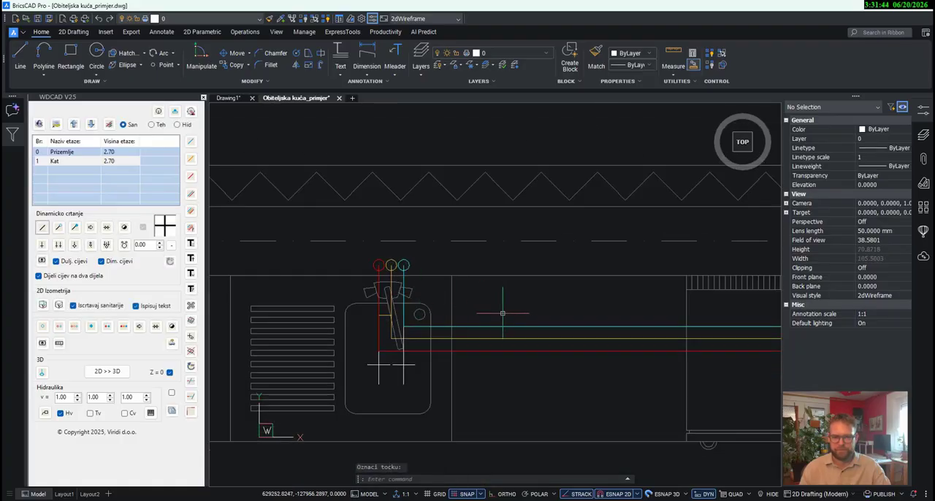
middle_click_drag(504, 313, 508, 276)
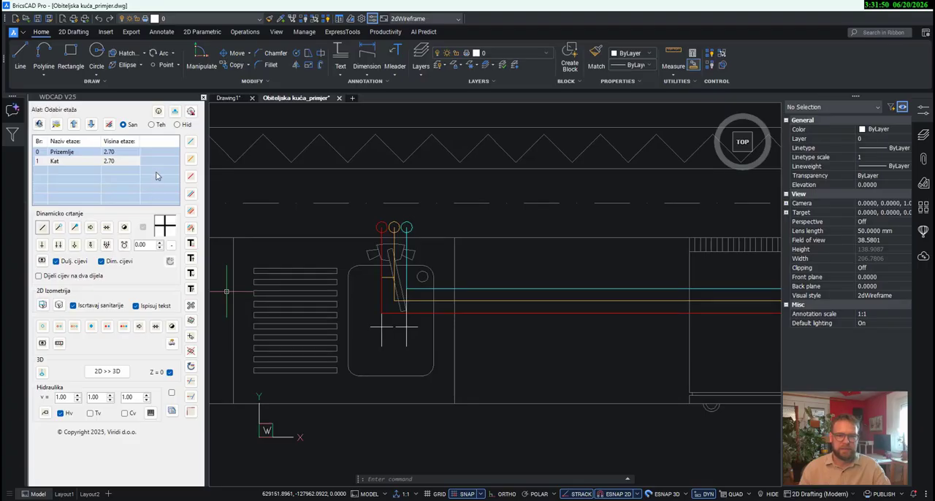
- Draw a short cold water branch from the cyan circle behind the kitchen sink and end it with a Holender/perilica connection beside the sink
left_click(190, 143)
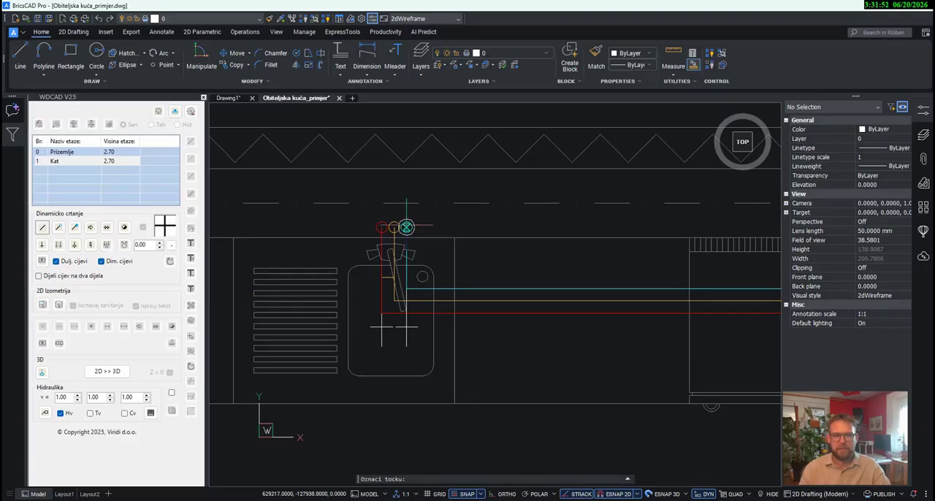
left_click(407, 227)
left_click(503, 227)
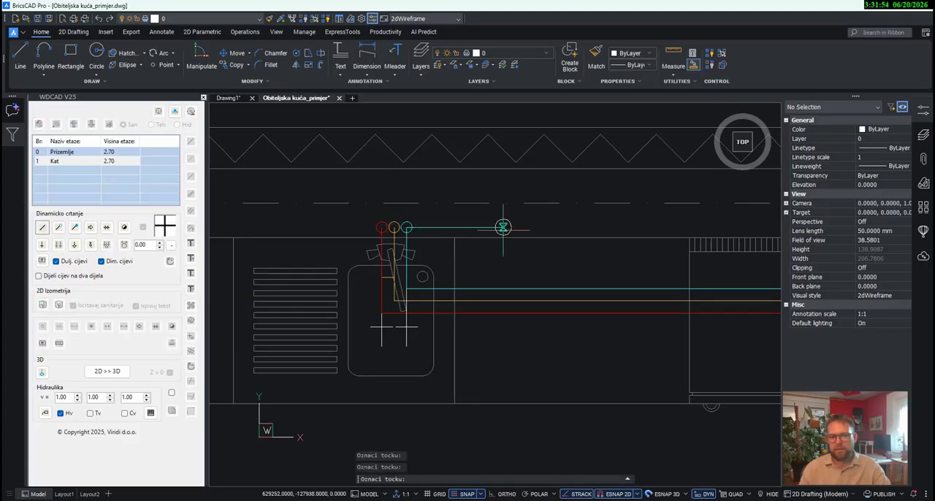
left_click(91, 247)
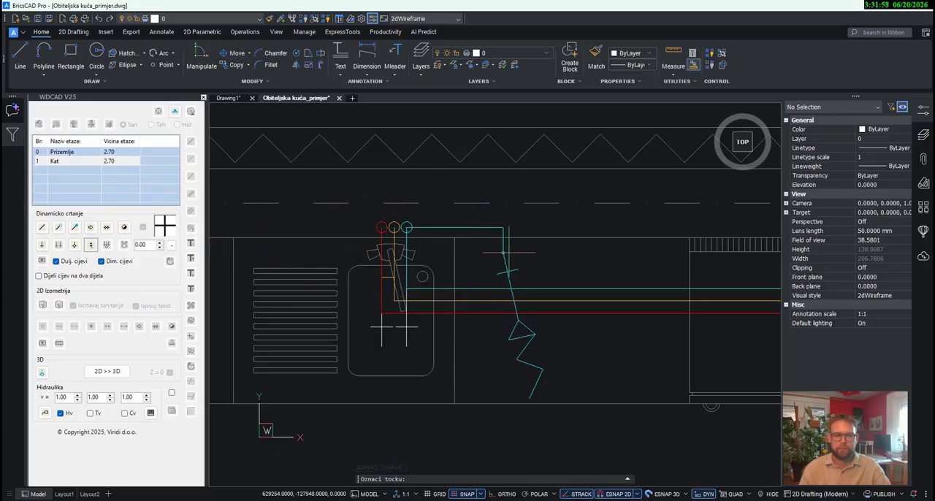
left_click(503, 257)
scroll(503, 258, "down", 3)
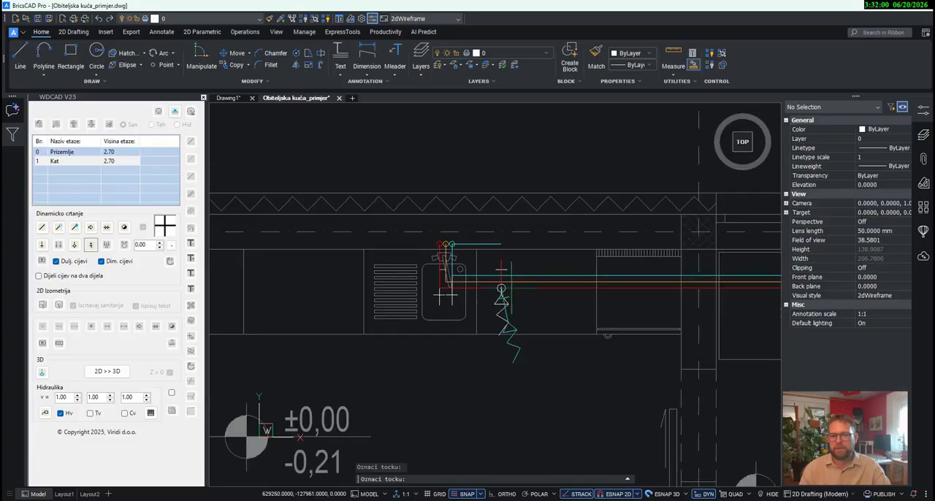
key("Escape")
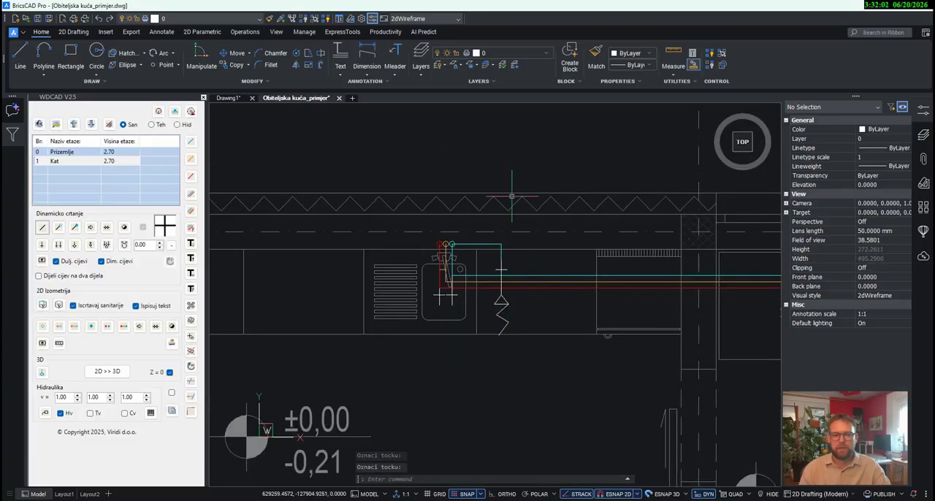
- Place the triple riser circles, rotated to match the red, orange and cyan order, on the pipe ends behind the round water heater
scroll(516, 215, "down", 3)
middle_click_drag(652, 283, 367, 295)
middle_click_drag(607, 290, 447, 288)
scroll(443, 257, "up", 3)
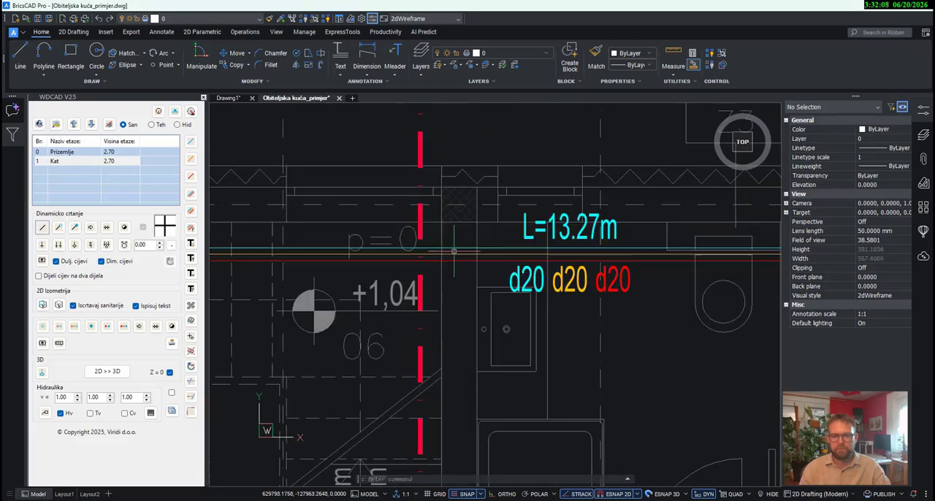
scroll(457, 249, "down", 3)
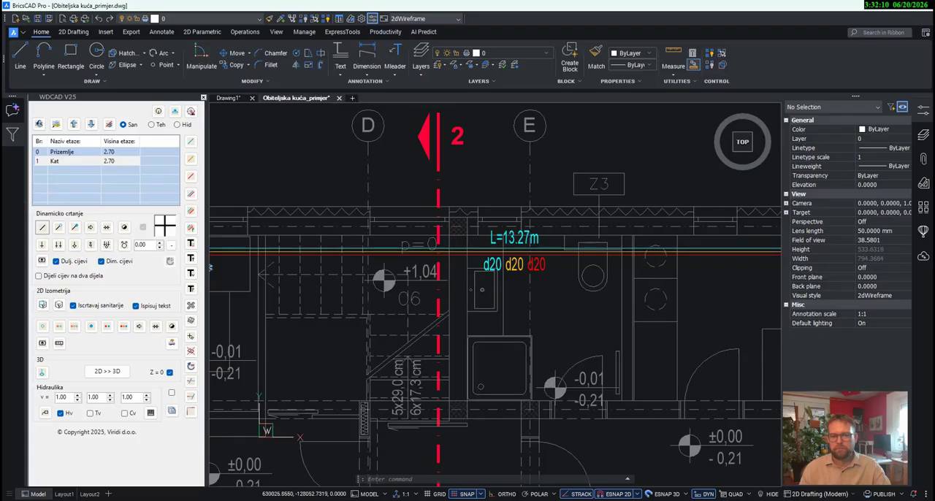
middle_click_drag(656, 317, 408, 322)
middle_click_drag(687, 316, 511, 317)
scroll(569, 250, "up", 3)
scroll(542, 272, "up", 4)
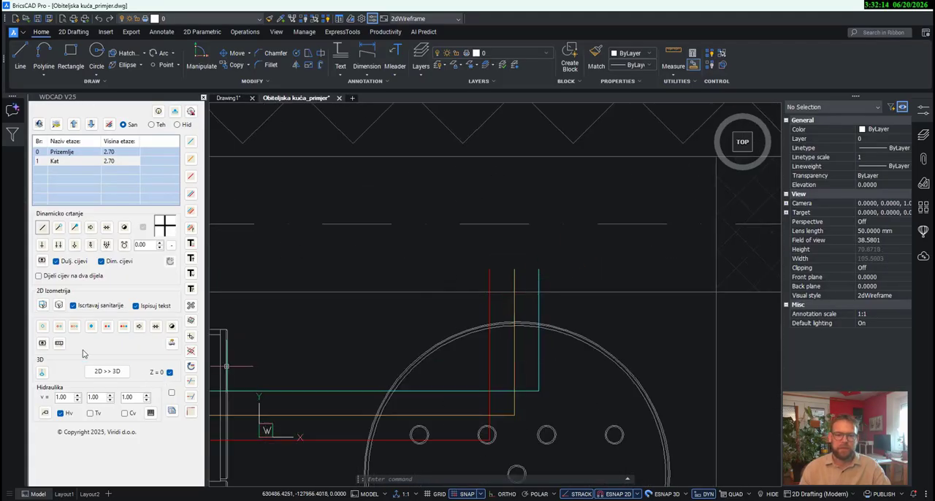
left_click(73, 327)
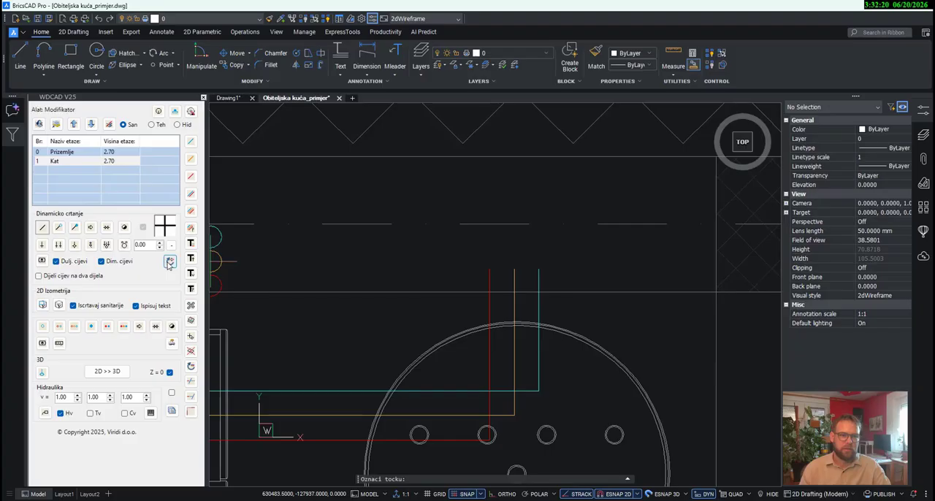
left_click(169, 263)
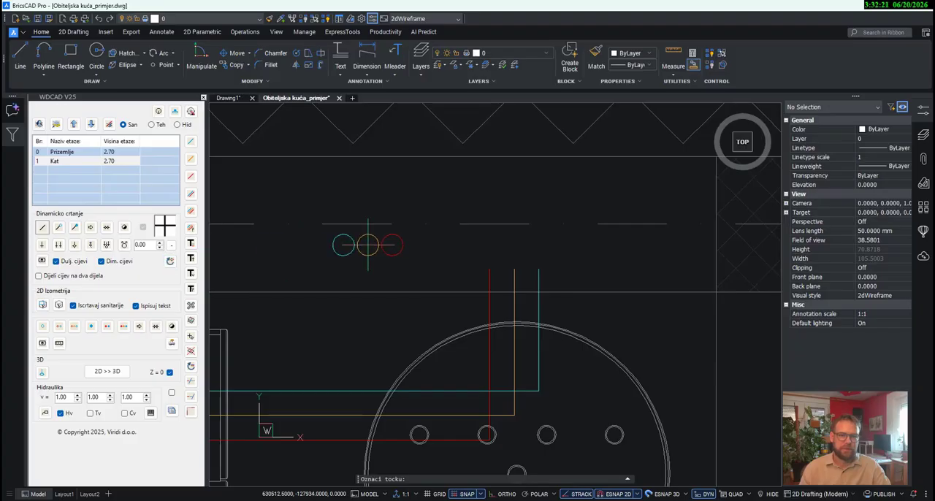
left_click(170, 261)
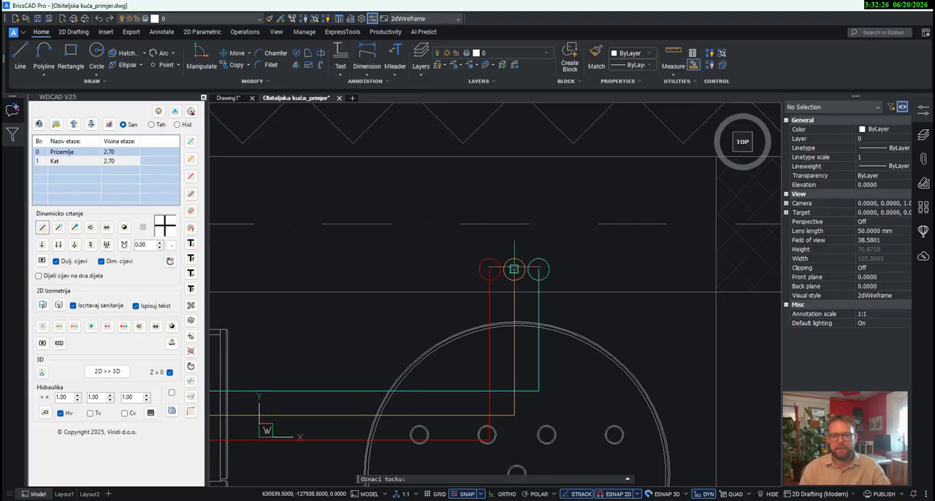
left_click(515, 269)
scroll(703, 295, "down", 4)
scroll(596, 356, "down", 5)
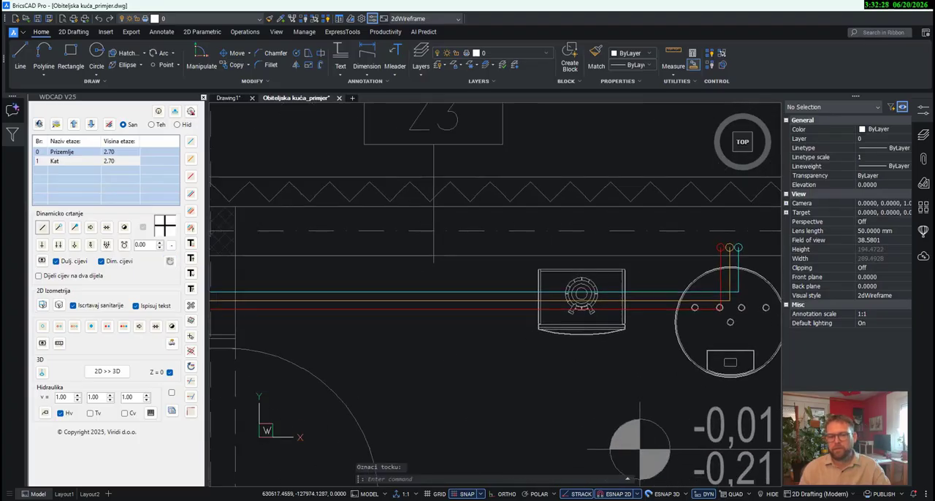
- Draw a cold water branch from the main cold pipe through the wall beside the toilet, ending in a Holender/perilica connection at the upper washing appliance
middle_click_drag(660, 385, 694, 366)
middle_click_drag(515, 332, 681, 323)
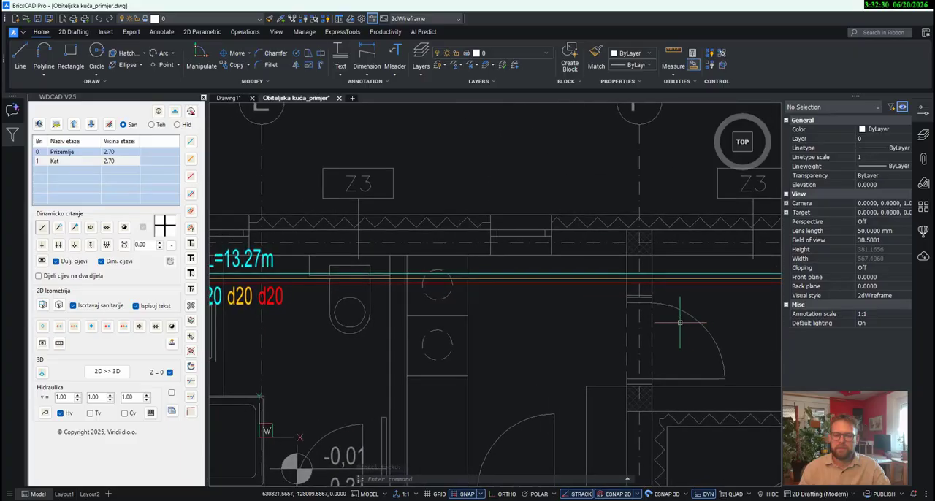
mouse_move(423, 327)
middle_mouse_down()
mouse_move(582, 312)
mouse_move(652, 283)
mouse_move(558, 292)
middle_mouse_up()
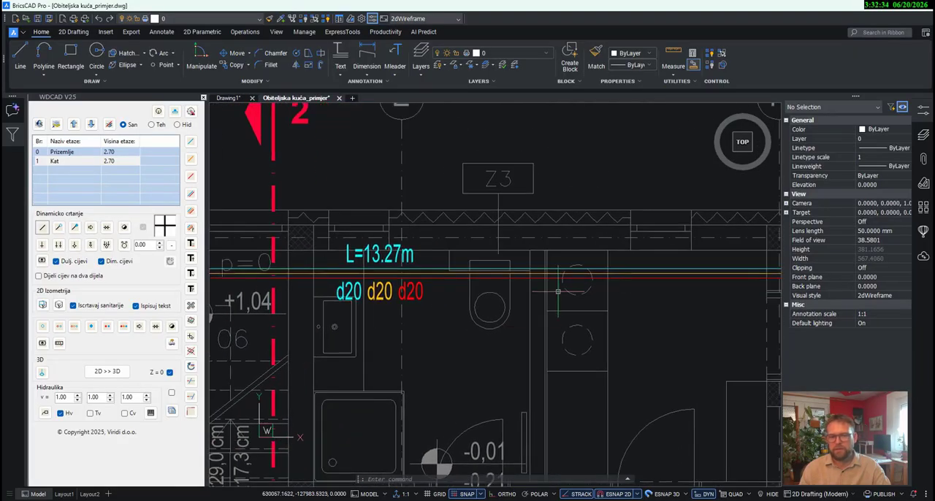
scroll(548, 280, "up", 3)
scroll(538, 277, "down", 2)
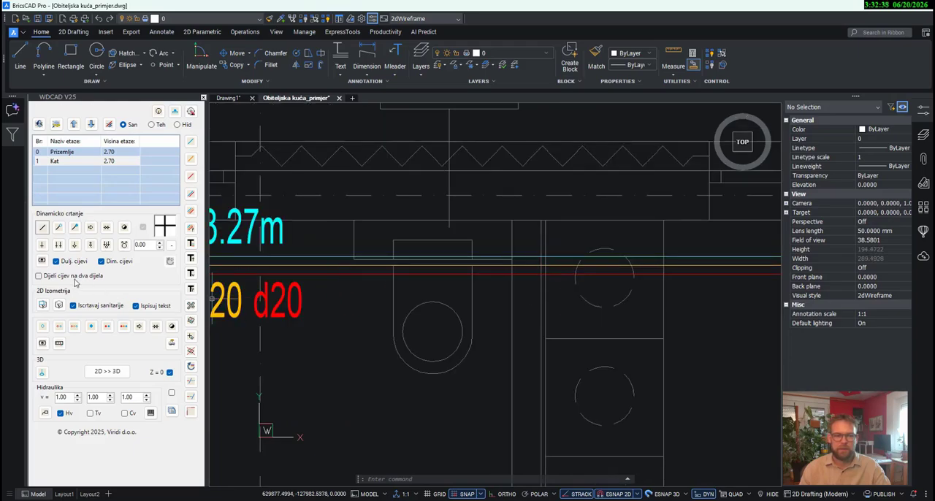
left_click(191, 142)
scroll(534, 259, "up", 2)
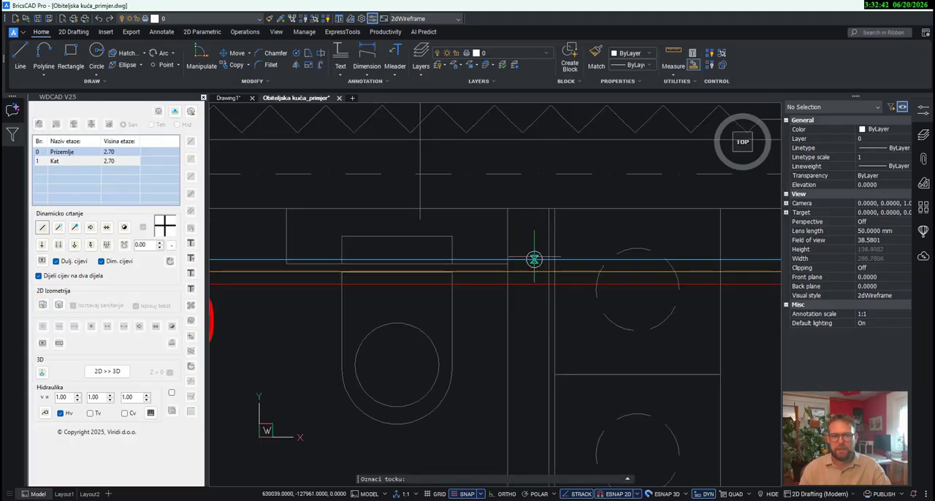
left_click(528, 259)
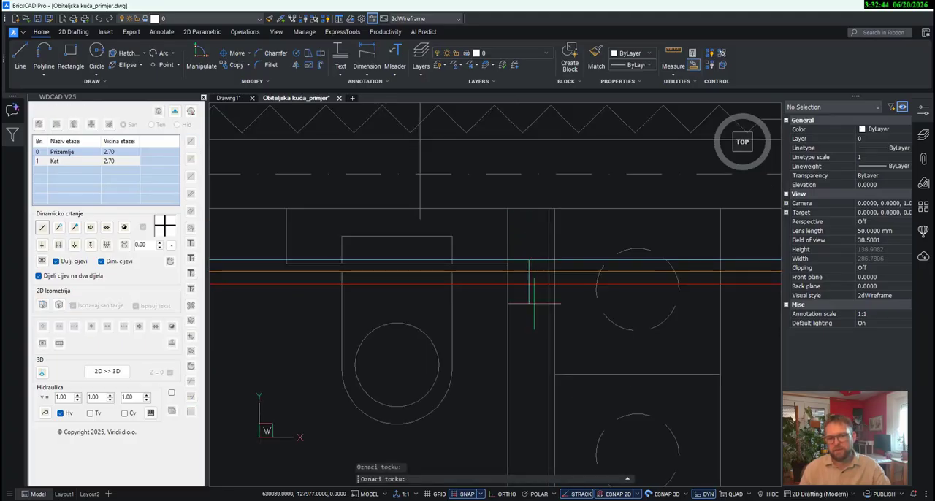
left_click(531, 348)
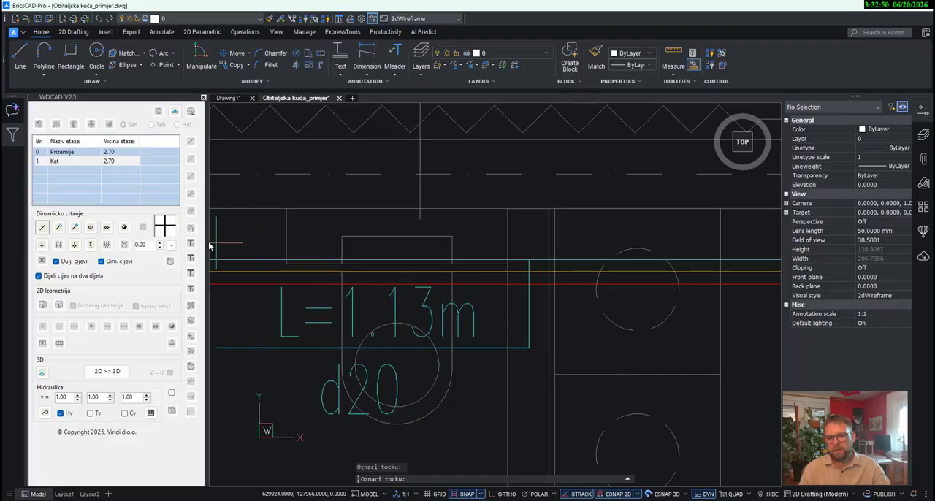
left_click(91, 245)
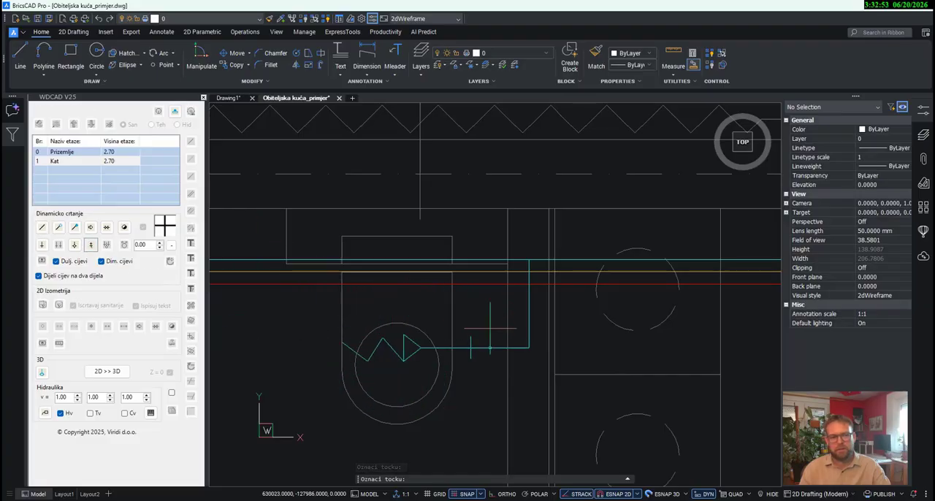
left_click(633, 348)
scroll(618, 274, "down", 4)
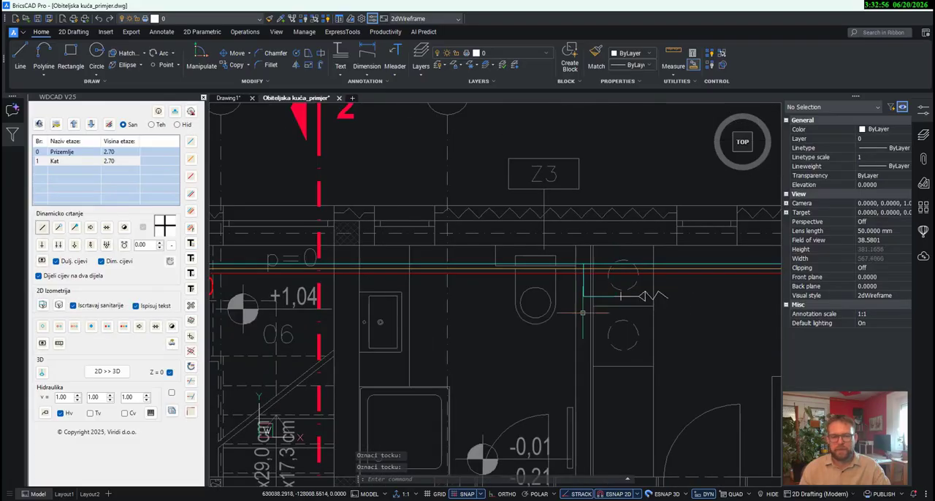
- Place a single cold water circle symbol where the washing appliance branch meets the main cold pipe
scroll(573, 317, "down", 3)
middle_click_drag(502, 321, 553, 321)
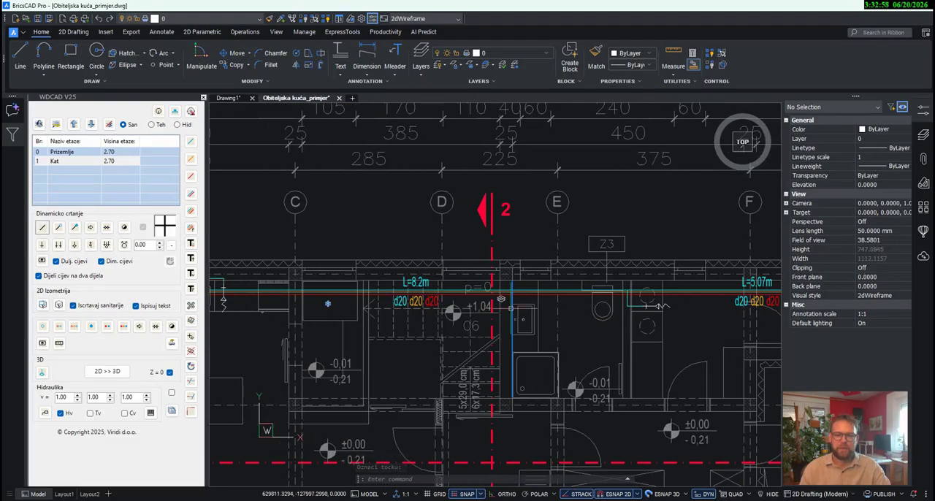
scroll(511, 308, "up", 3)
middle_click_drag(600, 359, 544, 309)
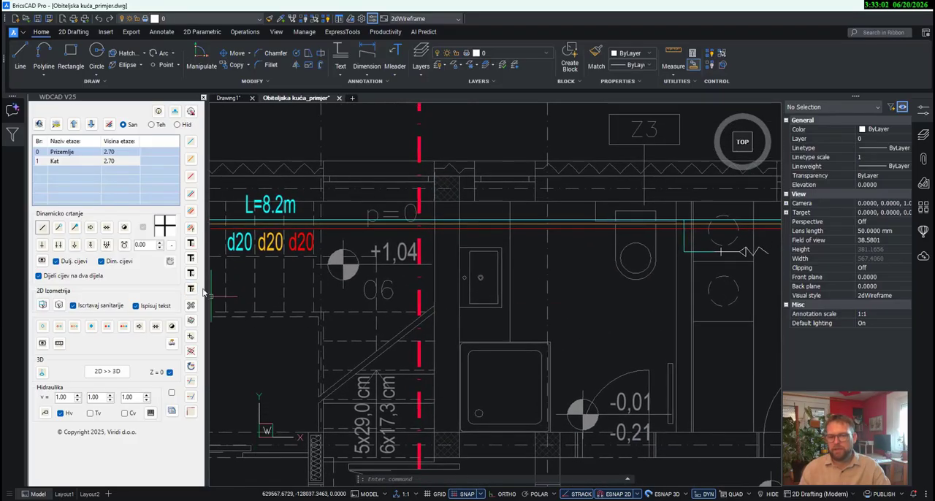
scroll(234, 271, "down", 2)
scroll(530, 244, "up", 5)
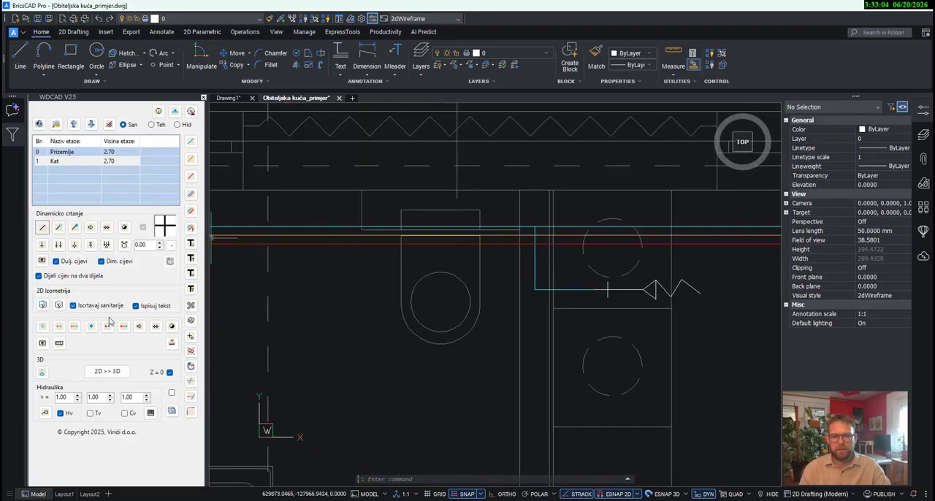
left_click(42, 326)
scroll(517, 239, "up", 3)
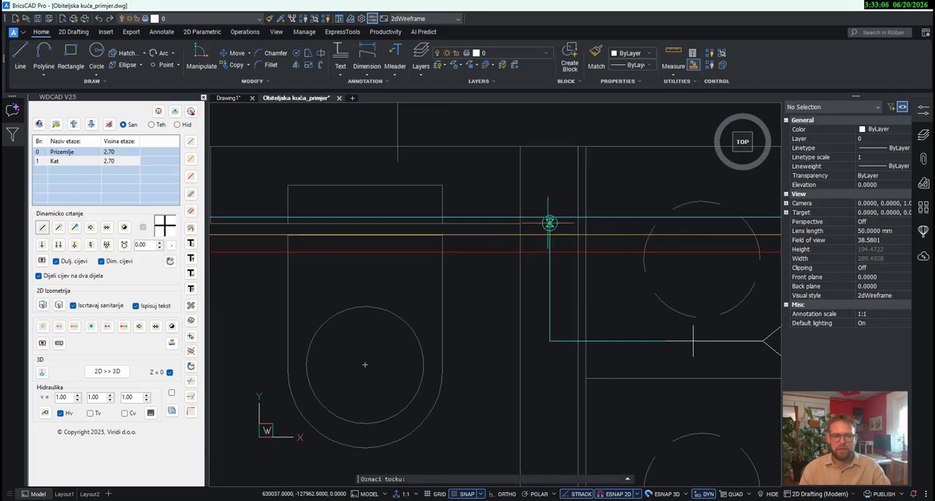
scroll(621, 332, "down", 4)
scroll(544, 334, "up", 2)
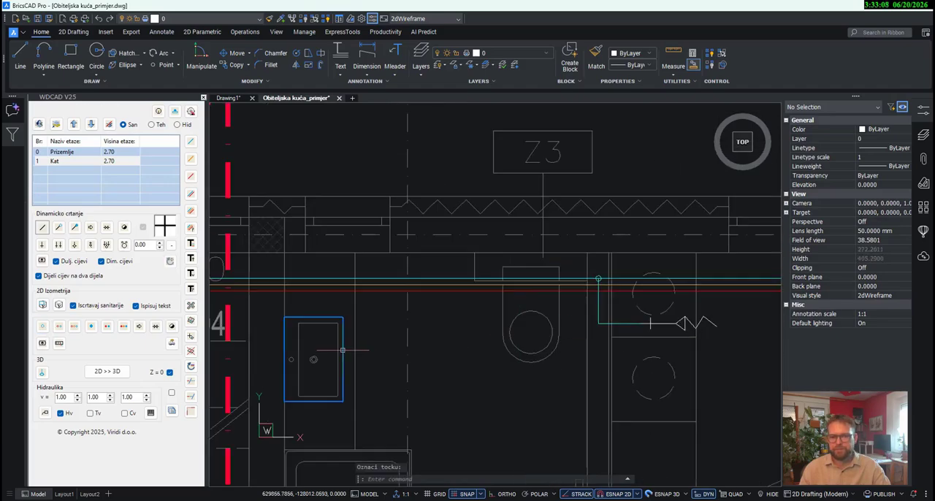
- Start a combined three-pipe branch from the main pipes in the wall behind the bathroom washbasin and run it about 1.6 m down to the shower
middle_click_drag(343, 350, 577, 342)
scroll(574, 340, "down", 5)
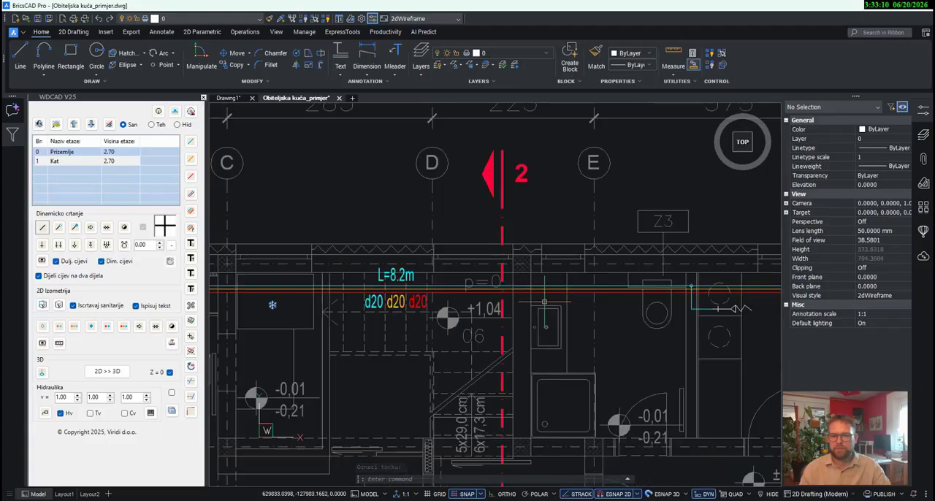
scroll(563, 326, "up", 2)
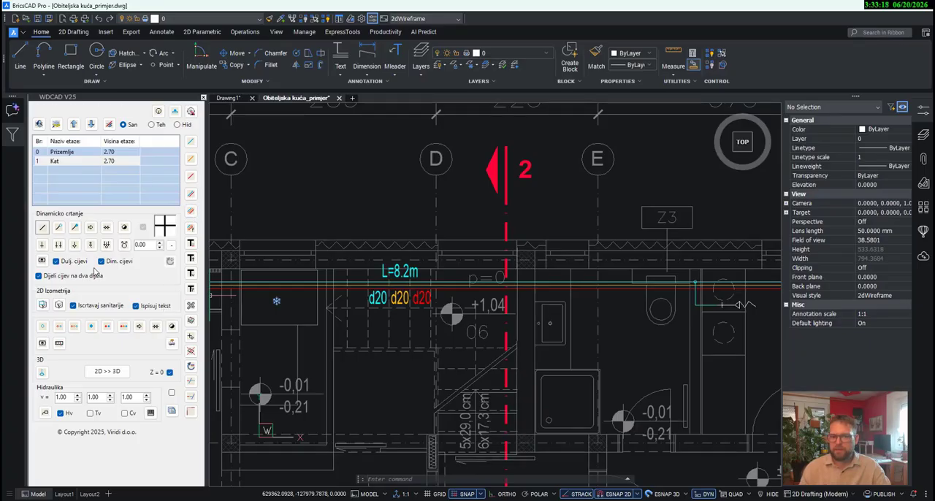
left_click(190, 211)
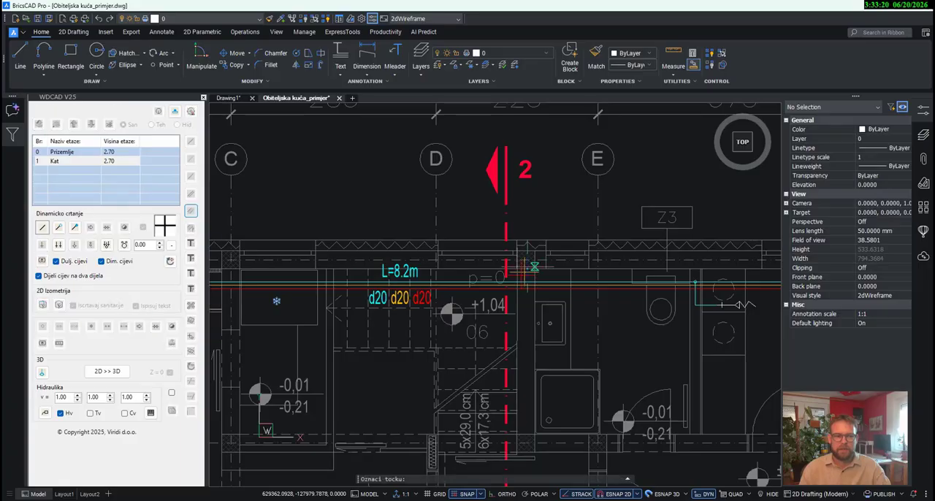
scroll(520, 287, "up", 5)
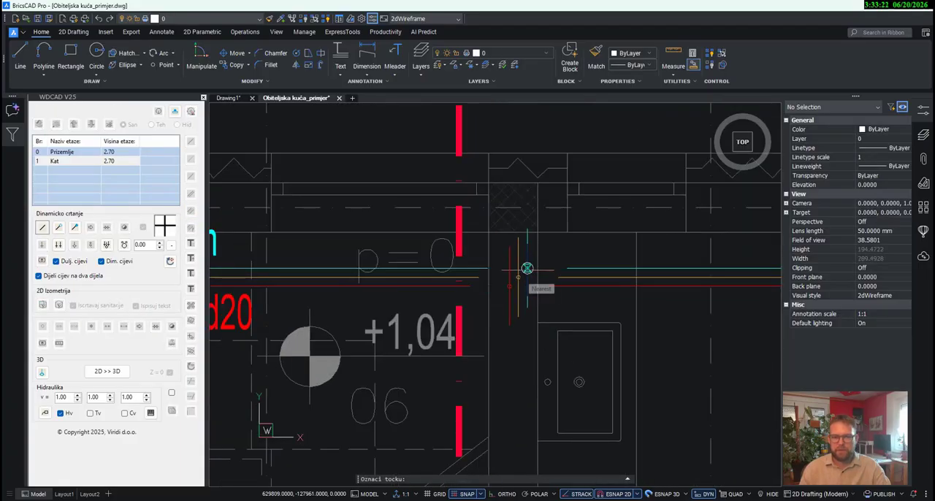
left_click(528, 268)
scroll(532, 269, "down", 3)
middle_click_drag(528, 350, 528, 244)
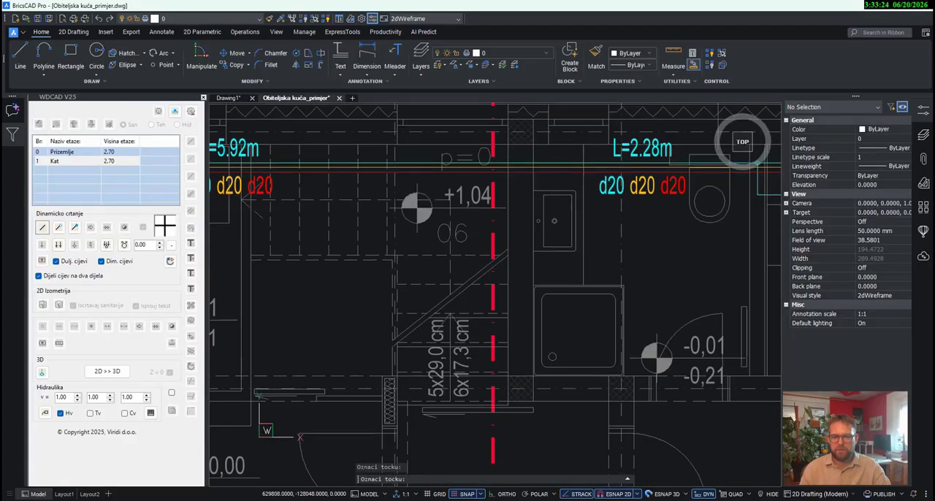
scroll(533, 346, "up", 3)
left_click(527, 324)
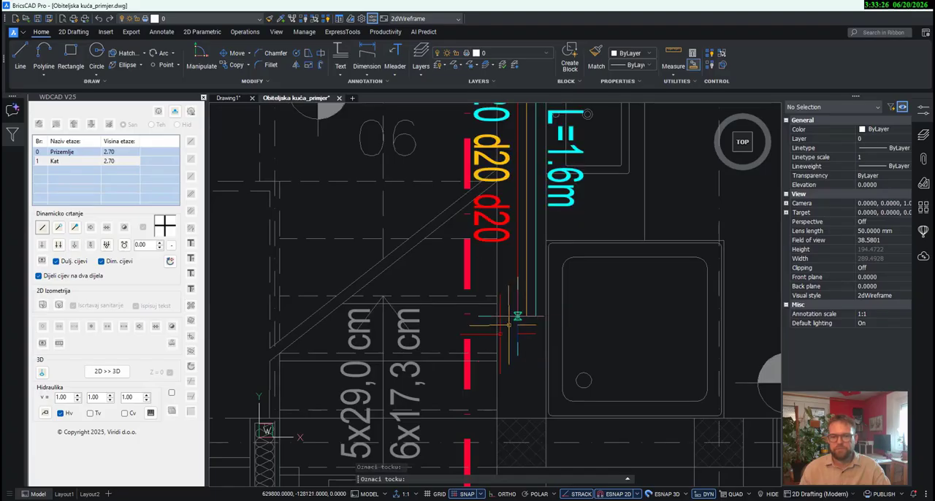
- End the combined three-pipe branch in a shower connection inside the shower tray
left_click(107, 246)
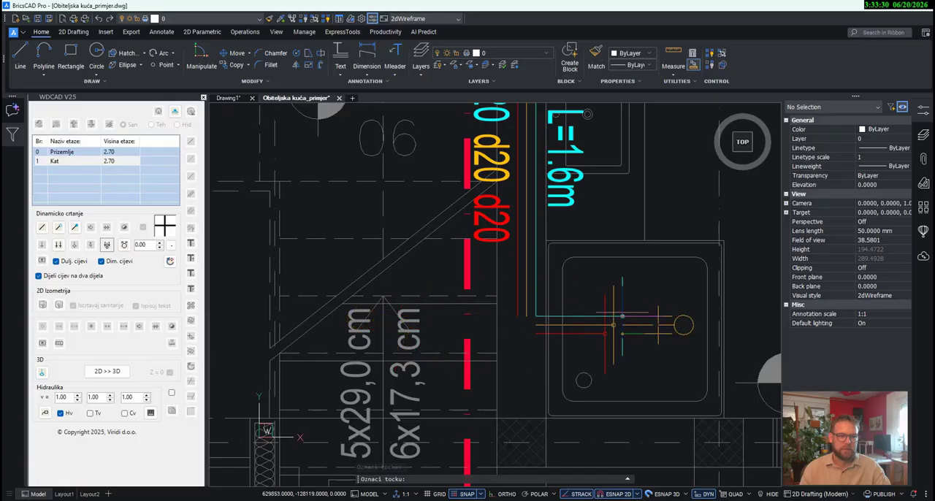
left_click(595, 317)
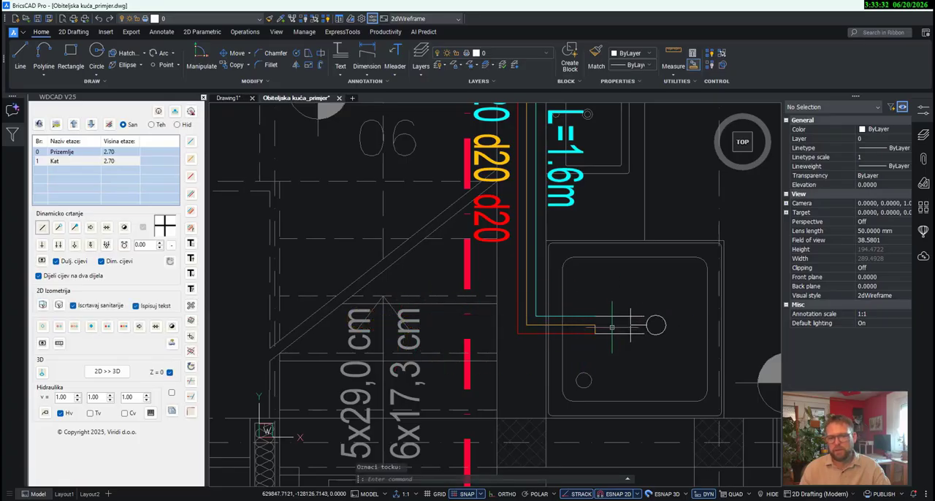
scroll(572, 446, "down", 3)
middle_click_drag(604, 382, 600, 396)
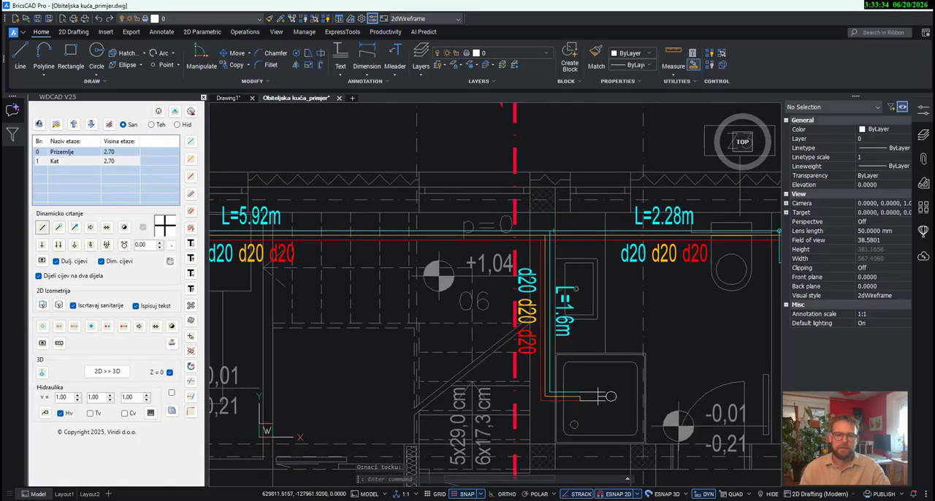
- Place the triple pipe circle symbols where the shower branch meets the main cold, circulation and hot pipes
scroll(555, 228, "up", 5)
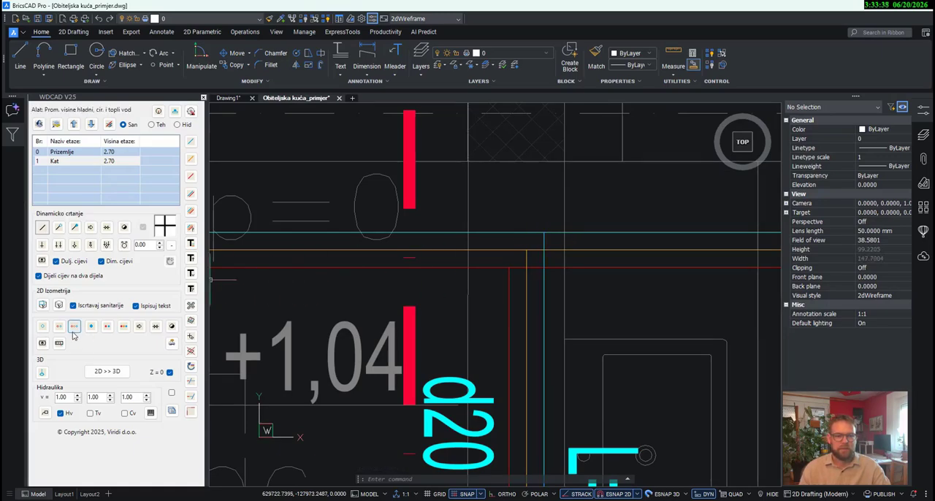
left_click(74, 327)
scroll(545, 251, "up", 3)
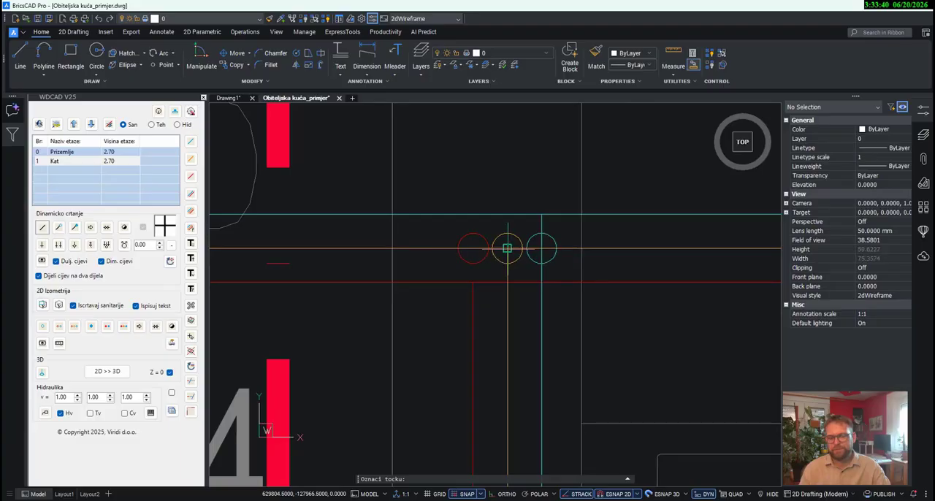
scroll(505, 267, "down", 3)
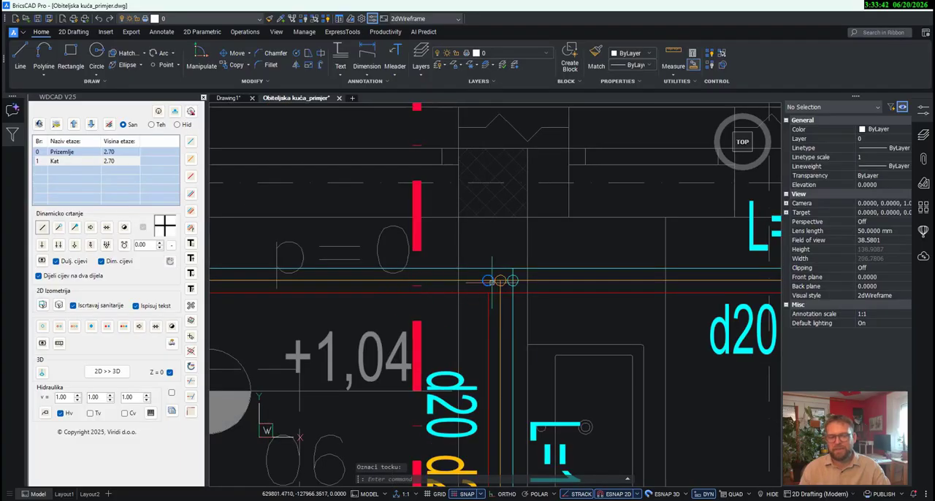
- Shift the red circle down onto the main hot pipe and the cyan circle up onto the main cold pipe
scroll(501, 281, "up", 2)
left_click(488, 287)
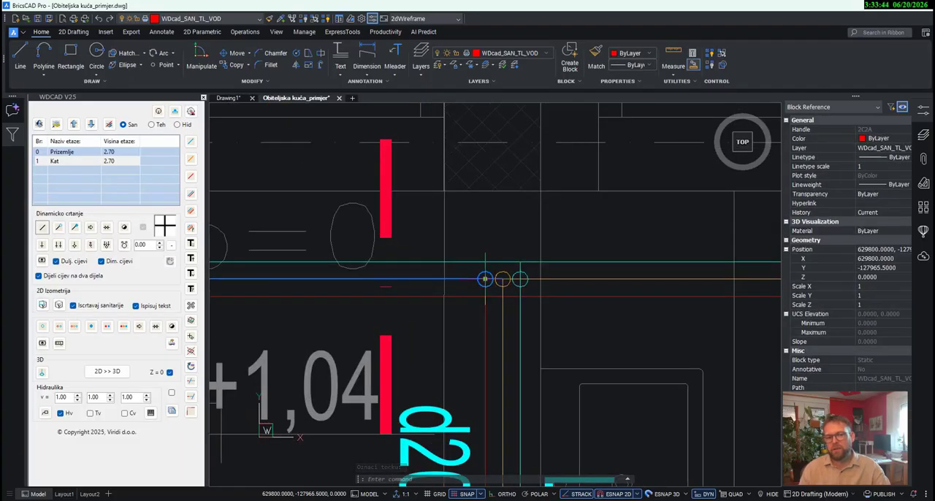
left_click(485, 279)
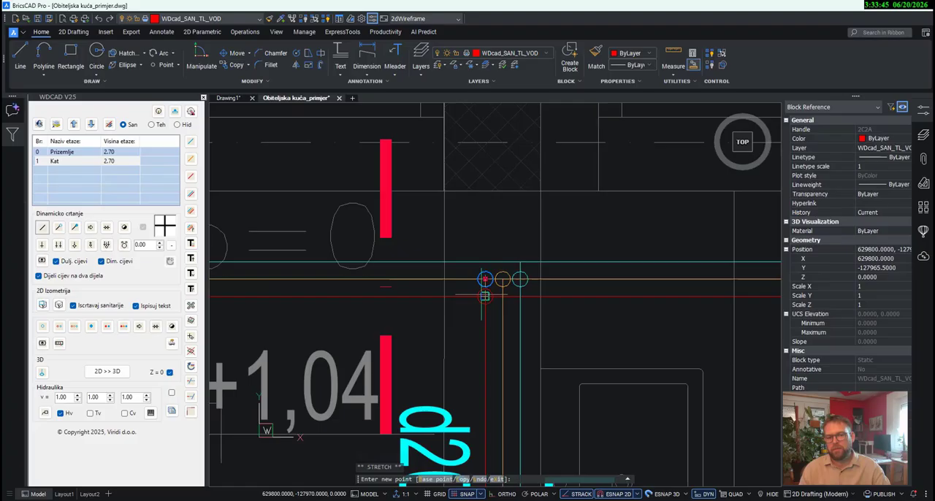
key("Escape")
left_click(526, 284)
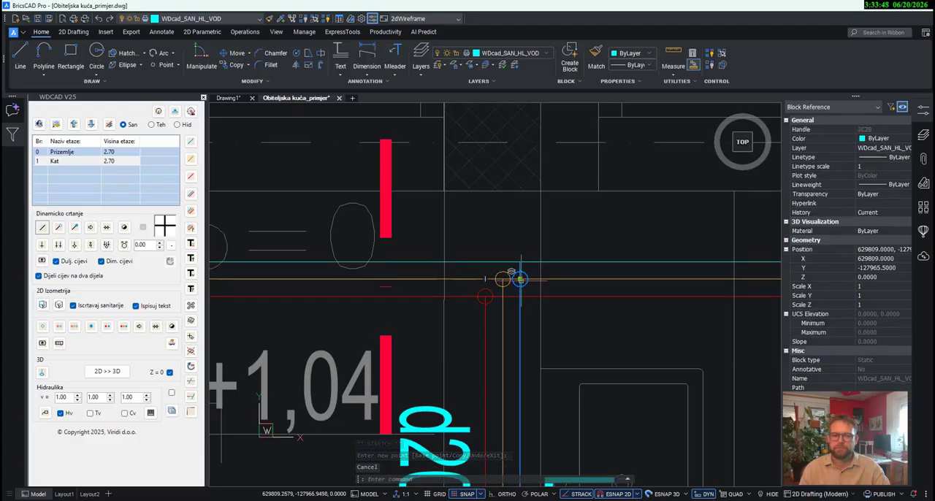
key("Escape")
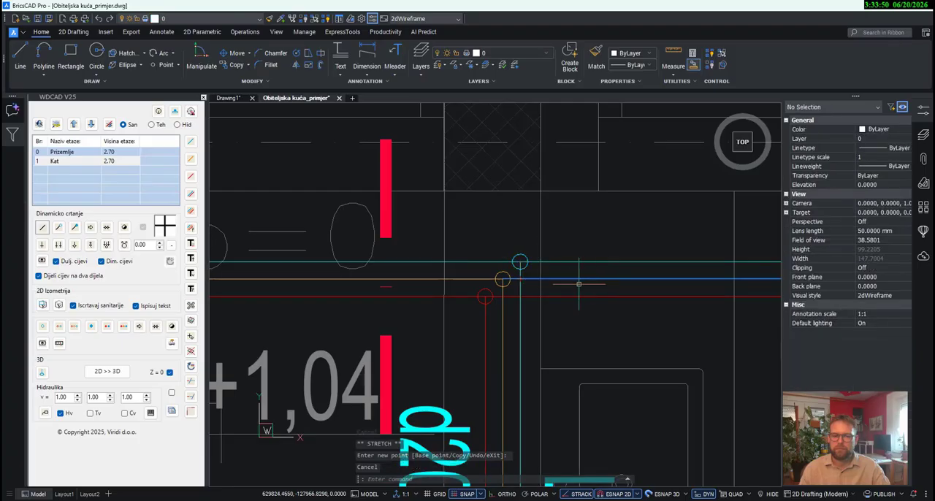
- Draw a combined cold, circulation and hot branch from the vertical shower pipes to the bathroom washbasin, ending in a washbasin connection
scroll(577, 287, "down", 3)
middle_click_drag(588, 324, 575, 216)
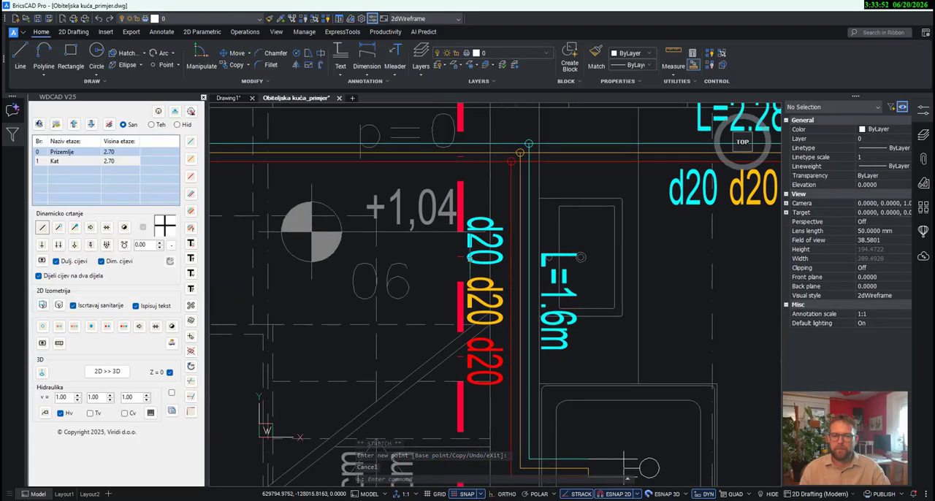
left_click(190, 195)
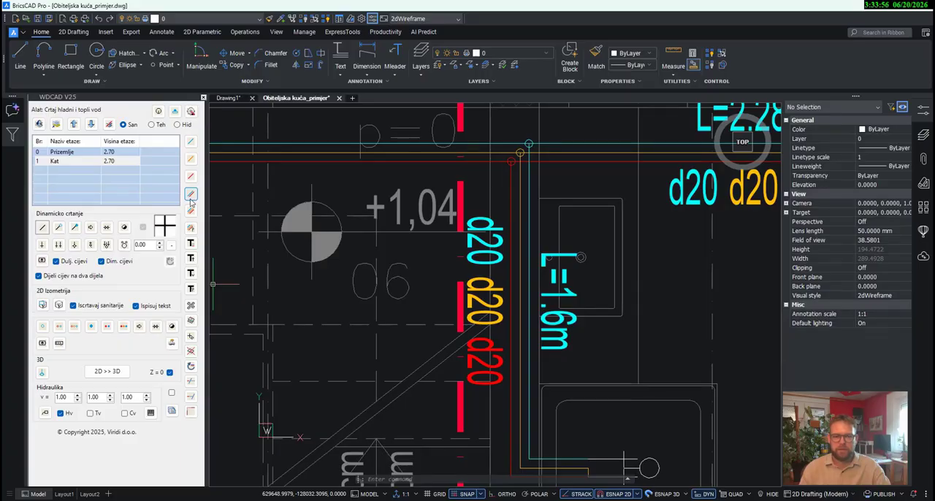
left_click(190, 212)
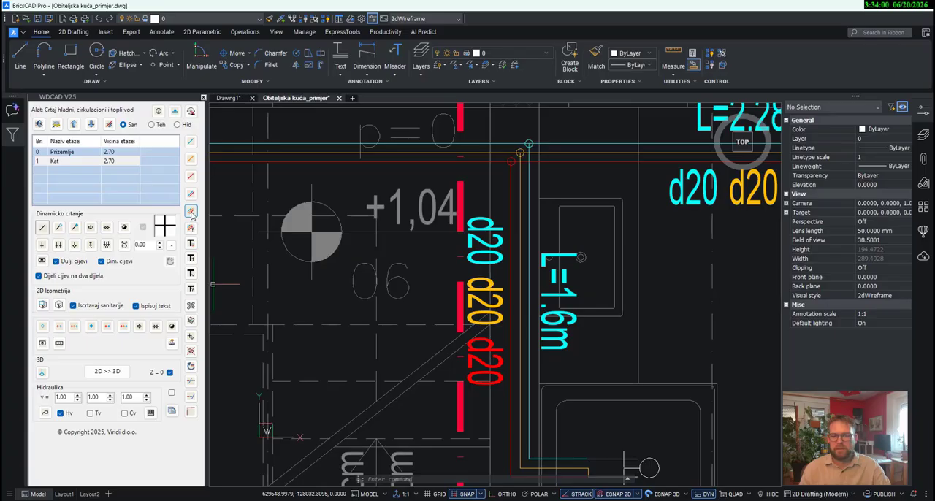
left_click(192, 213)
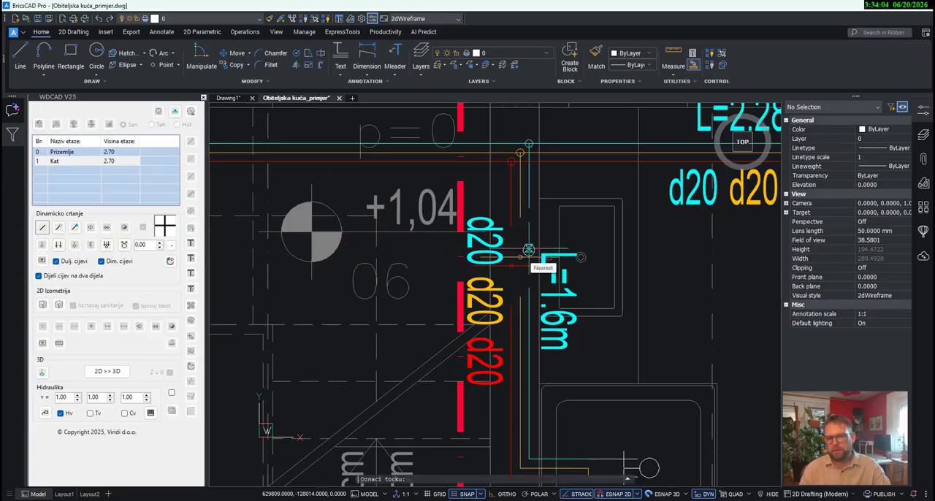
left_click(528, 251)
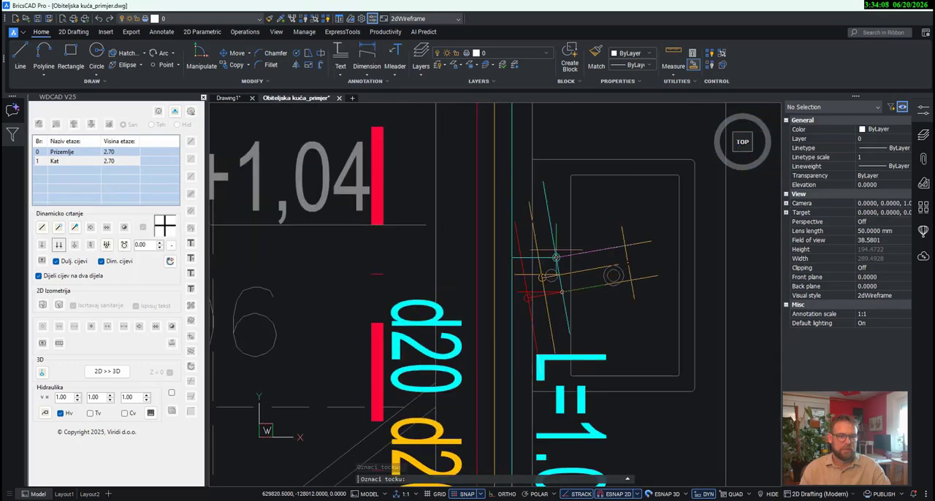
scroll(547, 245, "up", 3)
key("Escape")
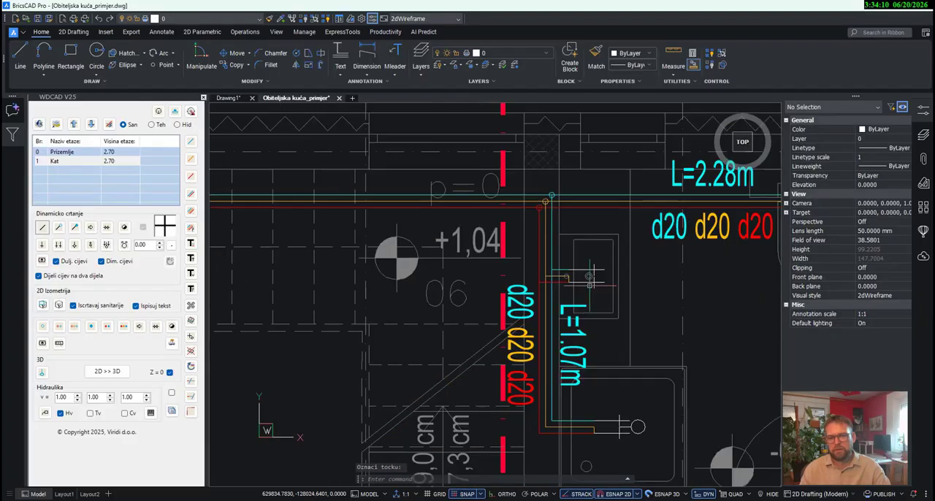
- Examine the pipe layout across the ground floor and around the bathroom toilet
scroll(633, 300, "down", 3)
scroll(611, 303, "down", 2)
scroll(643, 324, "down", 1)
mouse_move(643, 324)
middle_mouse_down()
mouse_move(608, 304)
mouse_move(544, 218)
middle_mouse_up()
scroll(544, 218, "down", 1)
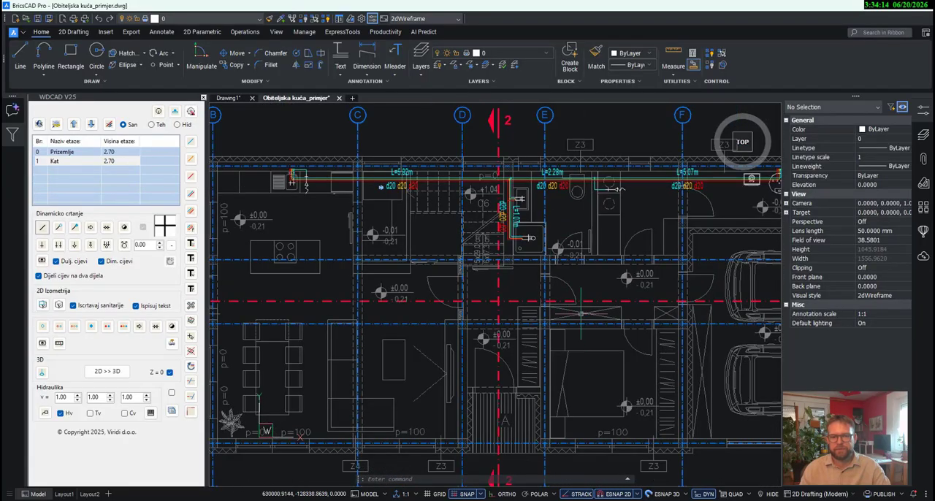
mouse_move(580, 272)
middle_mouse_down()
mouse_move(588, 357)
mouse_move(622, 356)
mouse_move(619, 329)
mouse_move(501, 350)
mouse_move(535, 304)
mouse_move(527, 328)
middle_mouse_up()
scroll(439, 274, "up", 6)
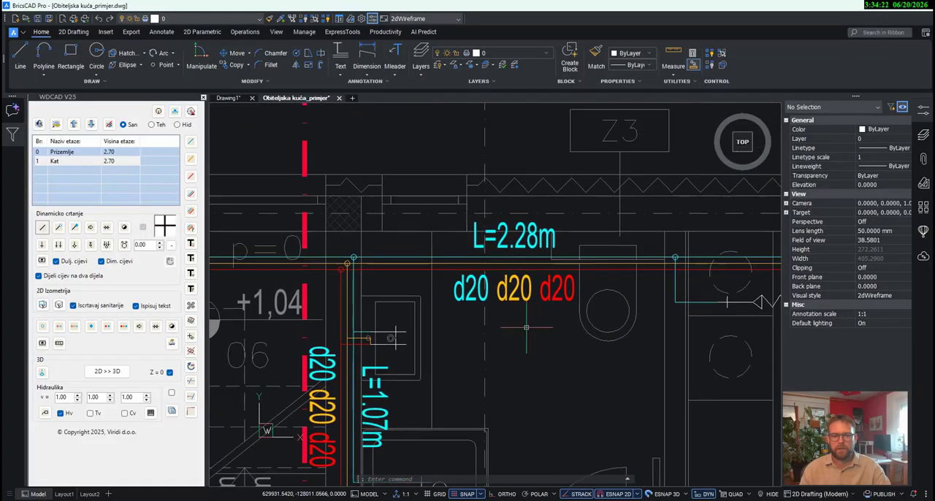
middle_click_drag(557, 366, 512, 370)
middle_click_drag(349, 341, 324, 345)
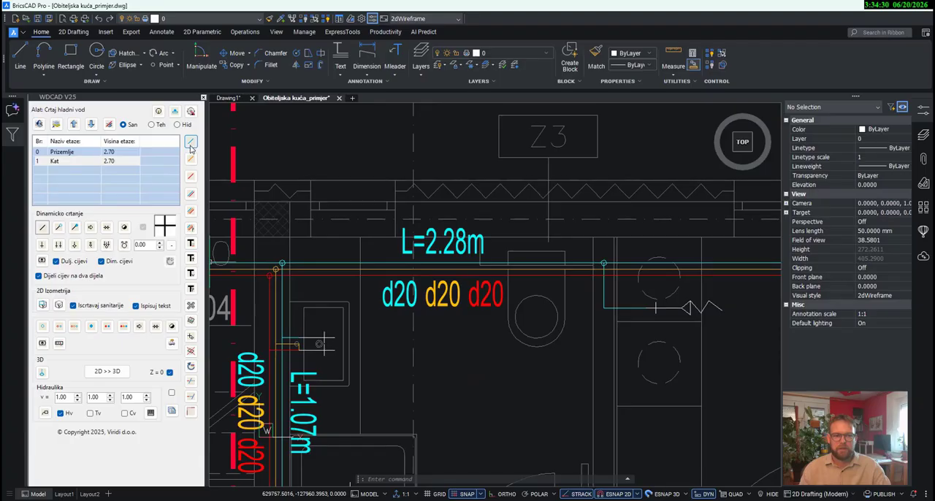
middle_click_drag(462, 334, 483, 331)
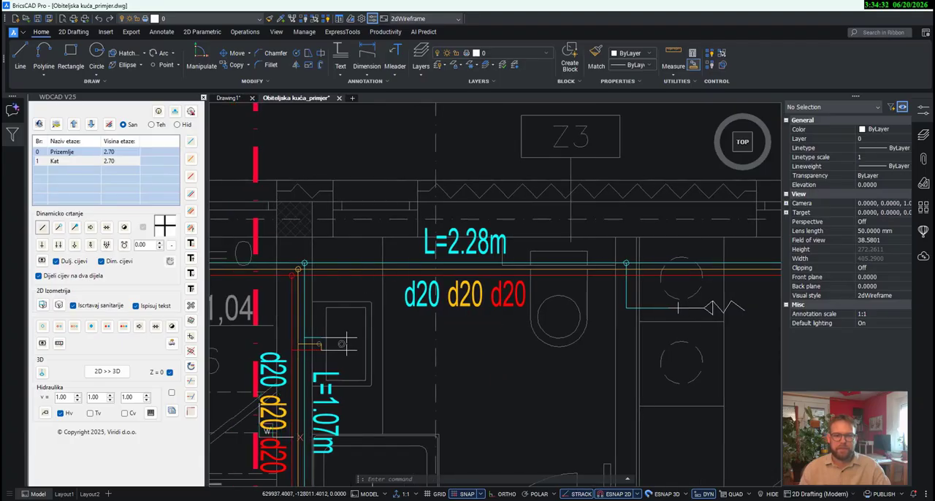
- Draw a short combined three-pipe branch from the main pipes up into the wall beside the toilet, ending in filled riser circles
left_click(191, 215)
scroll(477, 254, "up", 3)
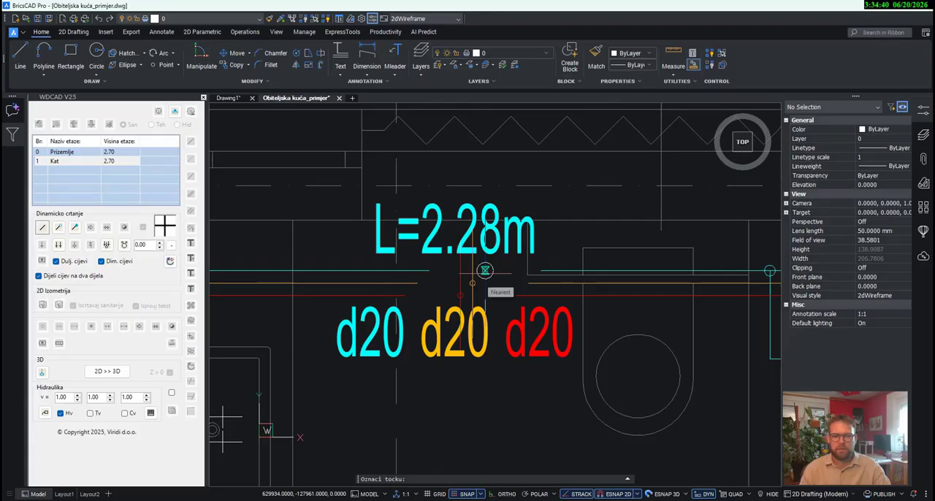
left_click(485, 271)
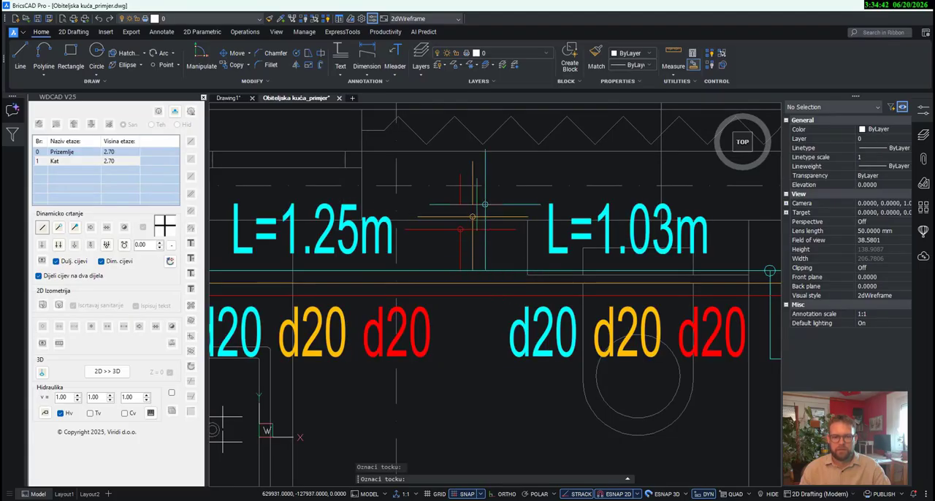
left_click(75, 228)
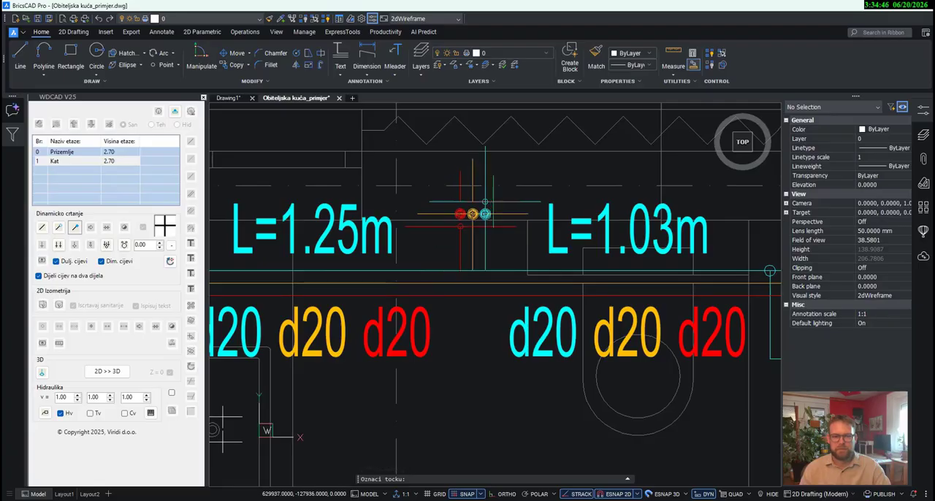
scroll(485, 194, "up", 2)
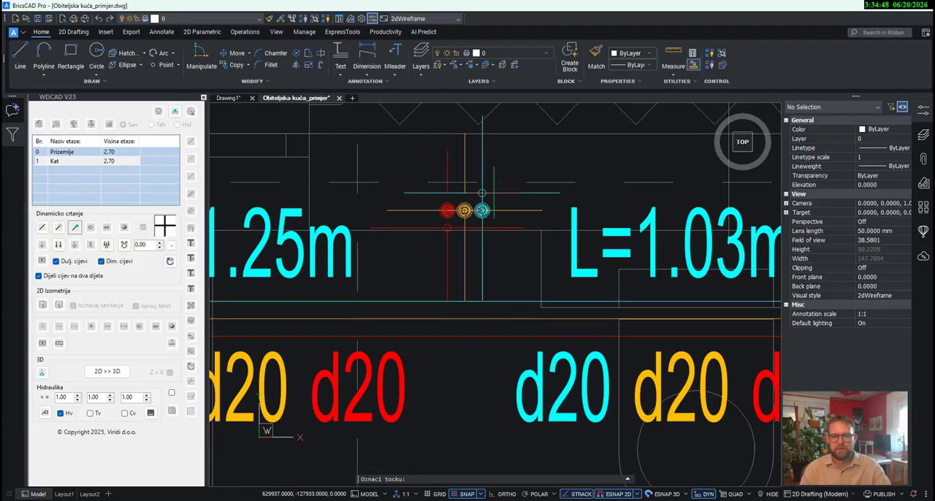
left_click(482, 194)
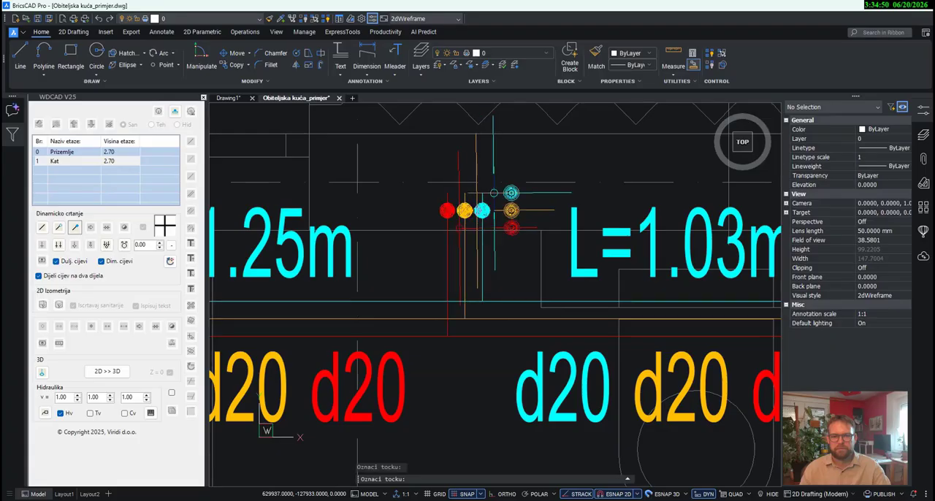
key("Escape")
- With Dijeli cijev na dva dijela off, draw a cold branch from the cyan riser circle to the toilet, ending in a Wc skoljka connection
scroll(494, 198, "down", 2)
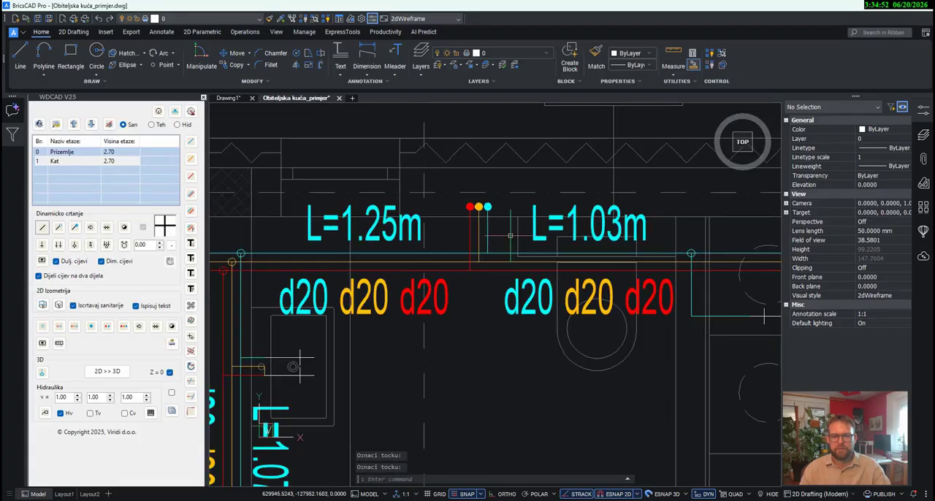
mouse_move(549, 353)
middle_mouse_down()
mouse_move(528, 404)
mouse_move(441, 391)
middle_mouse_up()
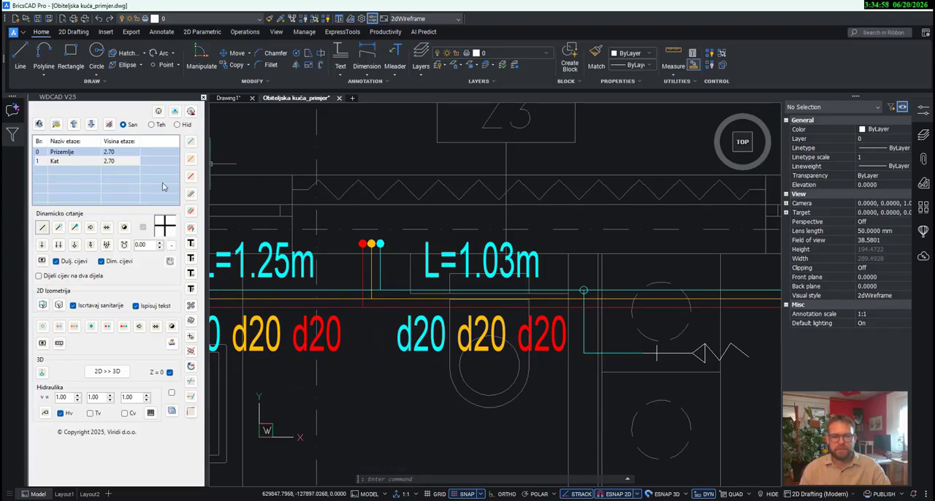
left_click(191, 141)
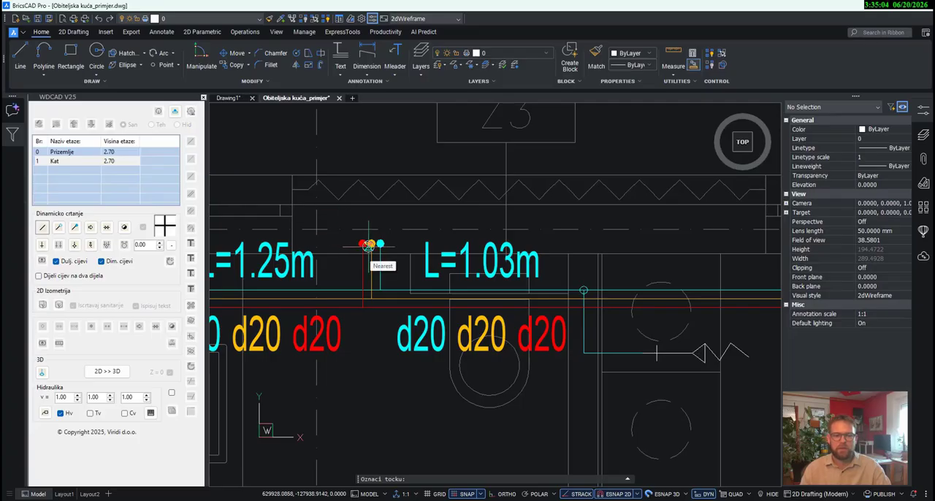
scroll(369, 245, "up", 3)
scroll(392, 241, "up", 3)
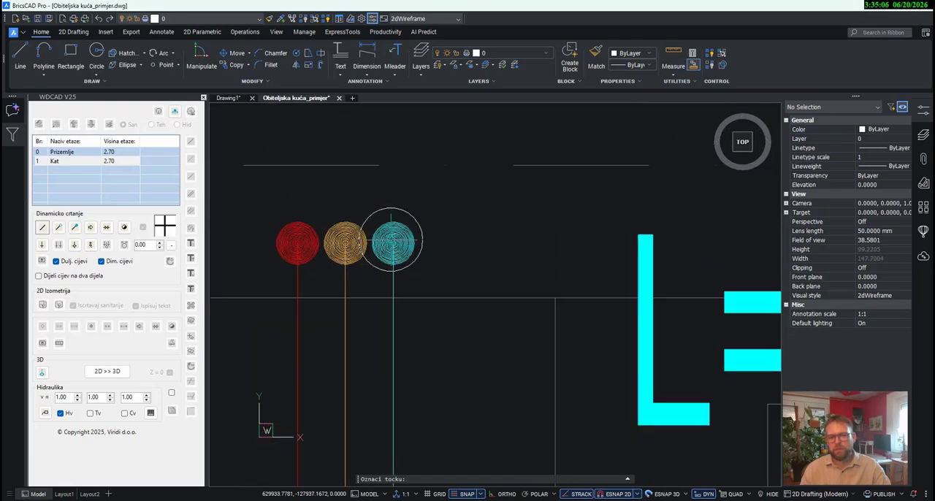
scroll(393, 240, "up", 3)
scroll(395, 242, "down", 8)
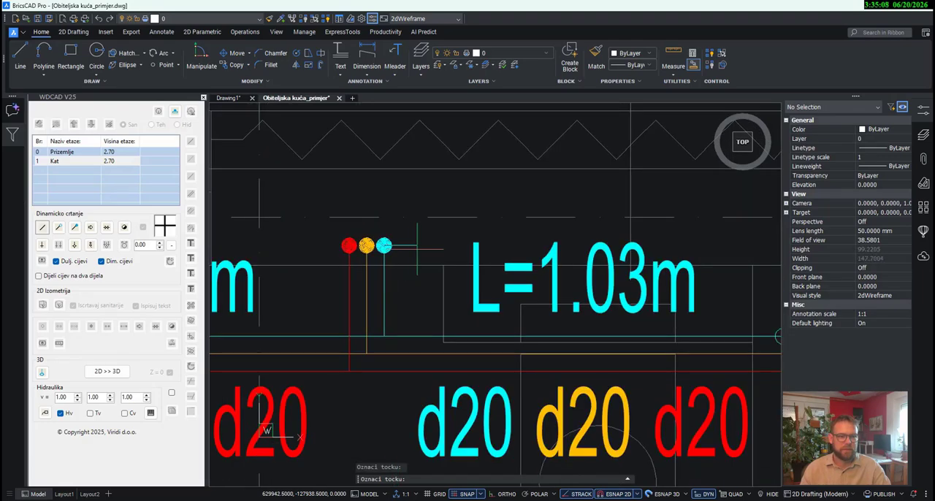
scroll(436, 246, "down", 2)
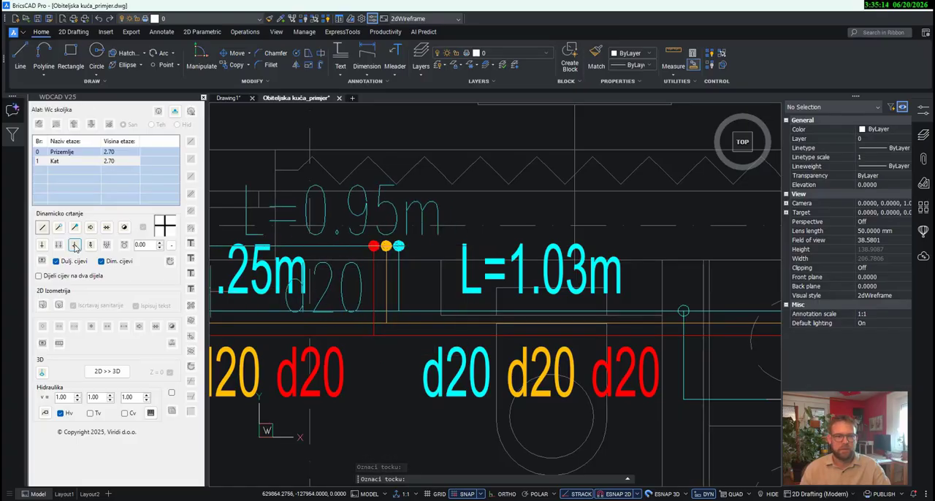
scroll(467, 337, "up", 3)
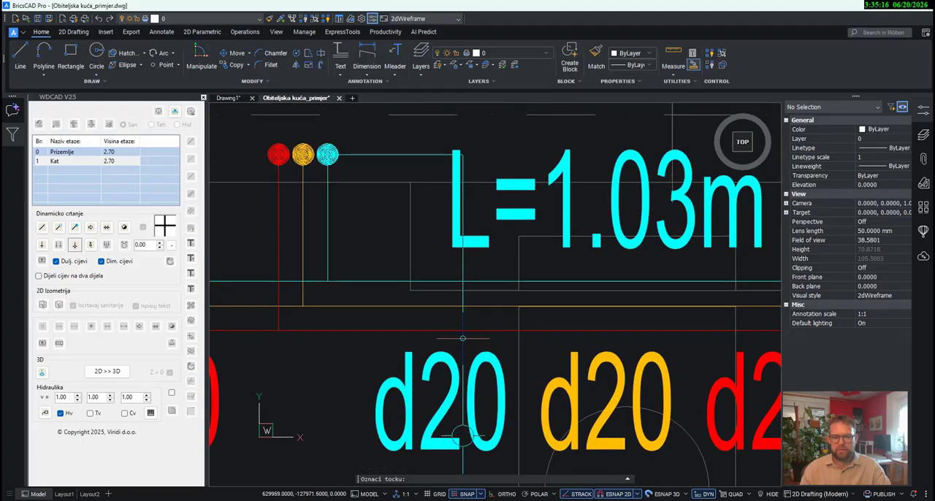
left_click(463, 257)
left_click(502, 298)
- Place a riser label with the text VV1 on the outer wall above the three filled riser circles beside the toilet
scroll(424, 269, "down", 5)
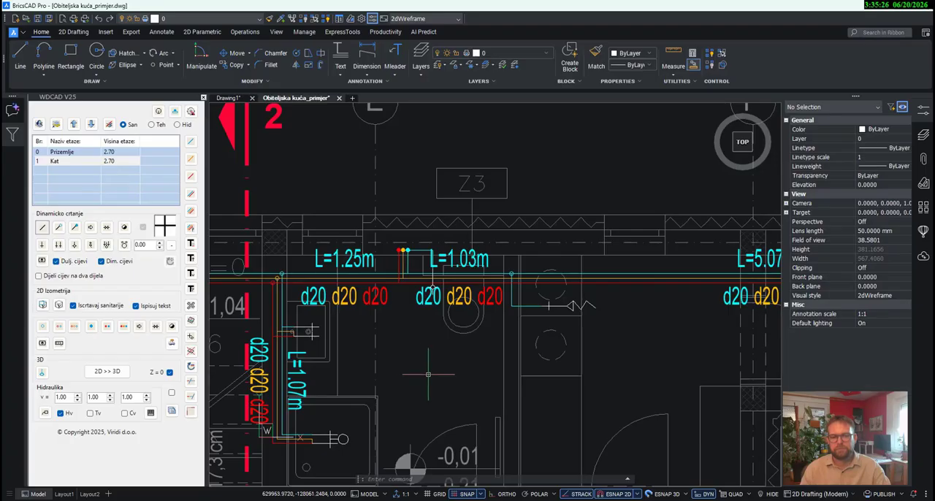
mouse_move(458, 368)
middle_mouse_down()
mouse_move(445, 402)
mouse_move(445, 370)
middle_mouse_up()
mouse_move(420, 287)
middle_mouse_down()
mouse_move(457, 248)
mouse_move(501, 300)
middle_mouse_up()
middle_click_drag(486, 357, 487, 359)
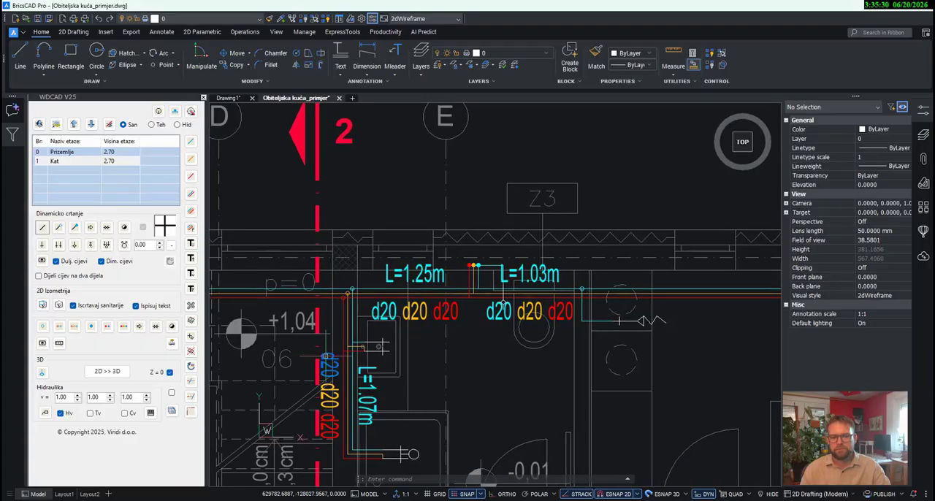
left_click(190, 290)
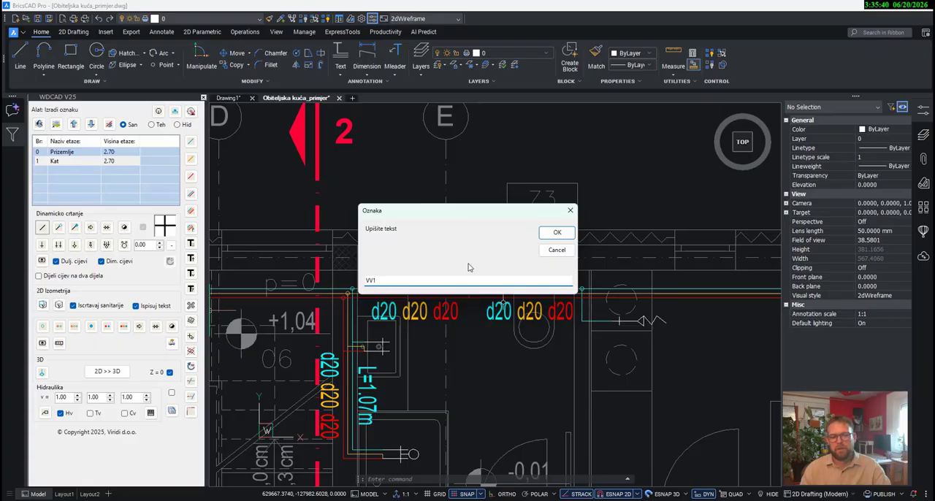
left_click(557, 232)
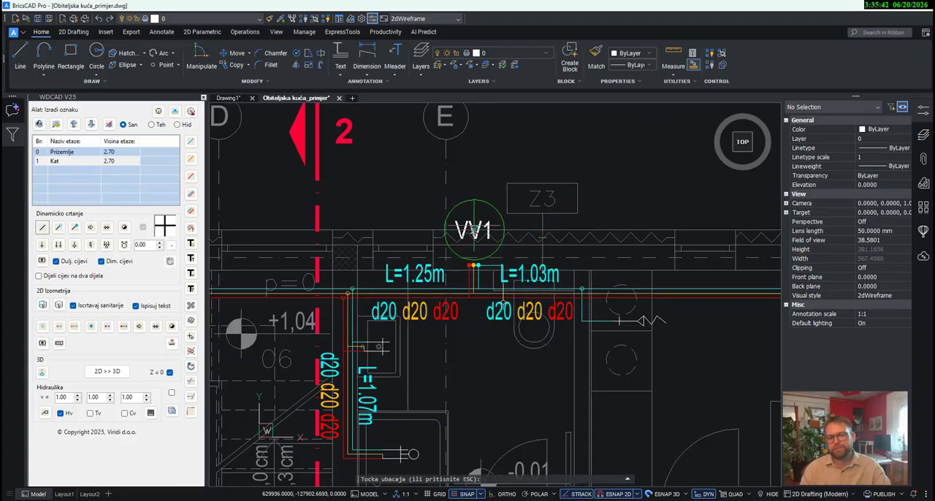
scroll(479, 228, "up", 3)
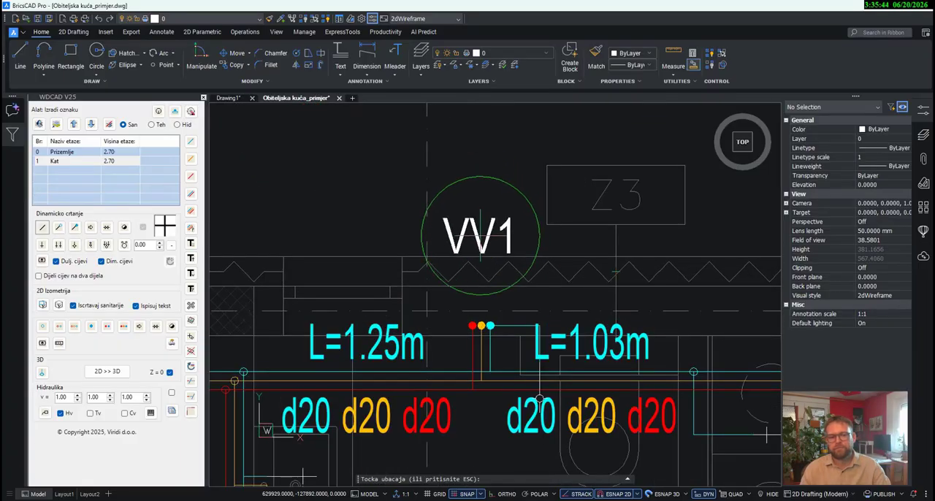
left_click(479, 239)
scroll(509, 223, "down", 5)
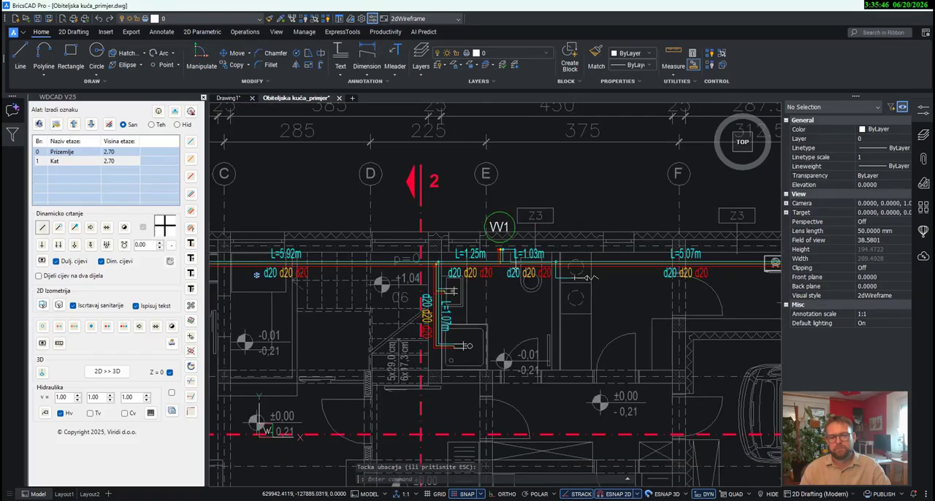
- Copy the three filled riser circles and their VV1 label to floor Kat with Kopiraj na druge etaze
scroll(508, 280, "up", 3)
middle_click_drag(528, 323, 538, 353)
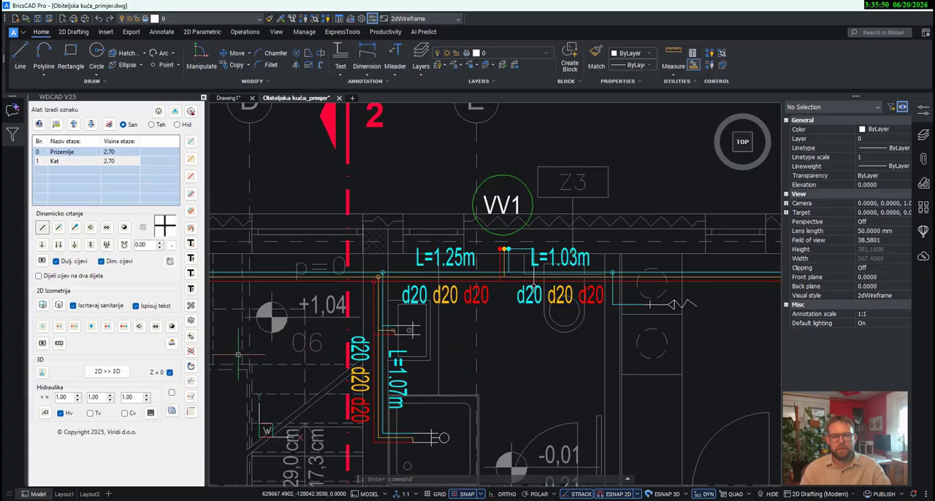
left_click(190, 322)
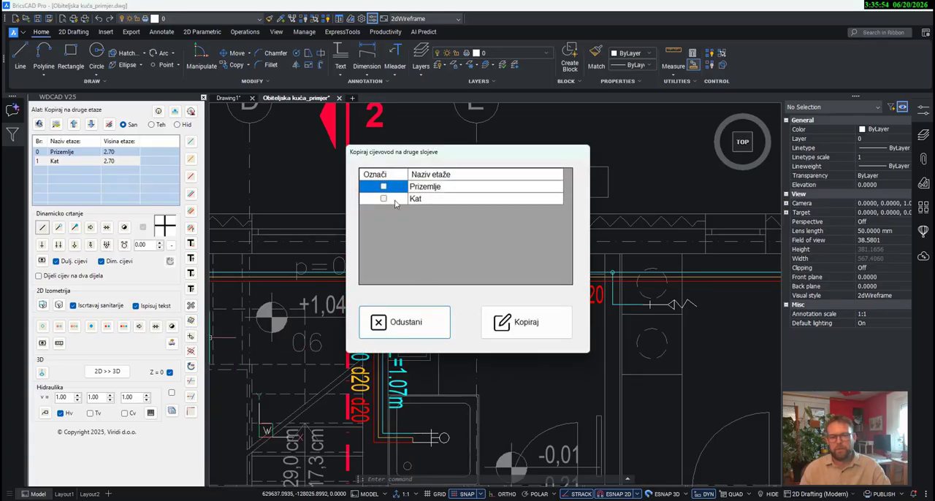
left_click(385, 200)
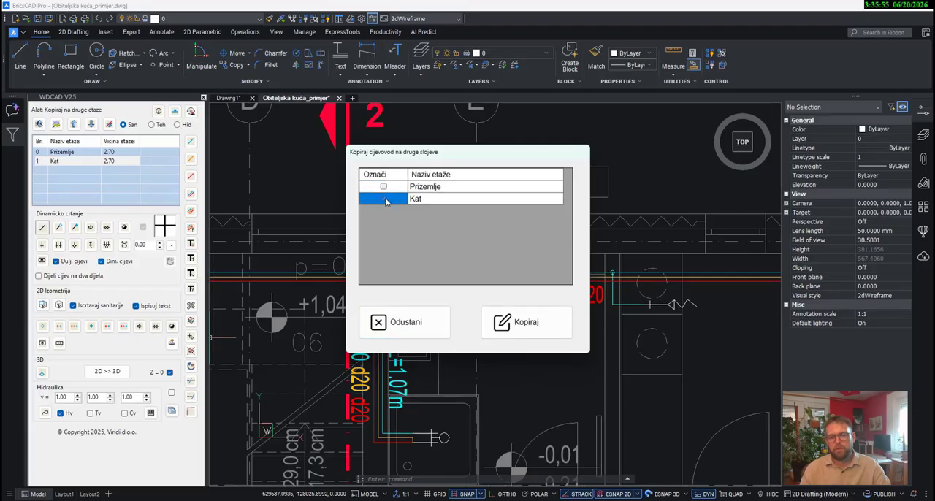
left_click(508, 326)
scroll(503, 281, "up", 6)
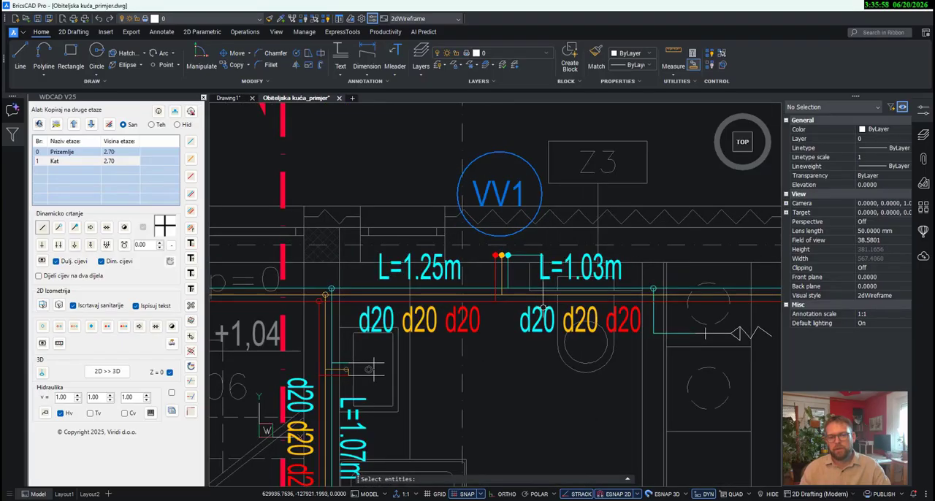
left_click(513, 280)
left_click(494, 280)
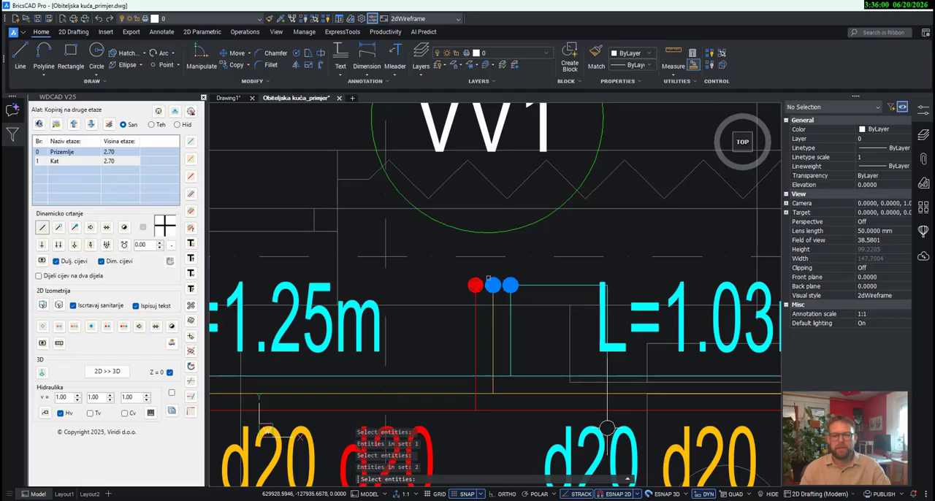
left_click(504, 233)
key("Return")
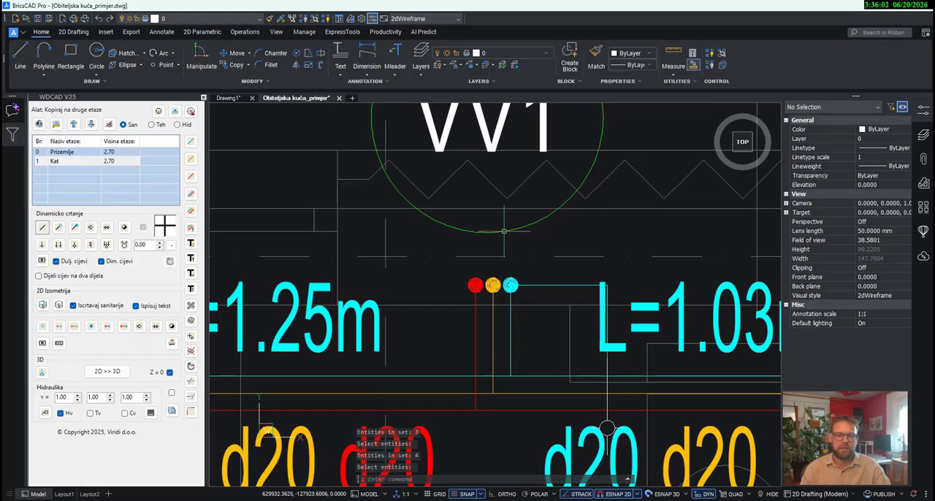
- Go to floor Kat and examine the copied VV1 risers beside its bathroom
scroll(504, 231, "down", 6)
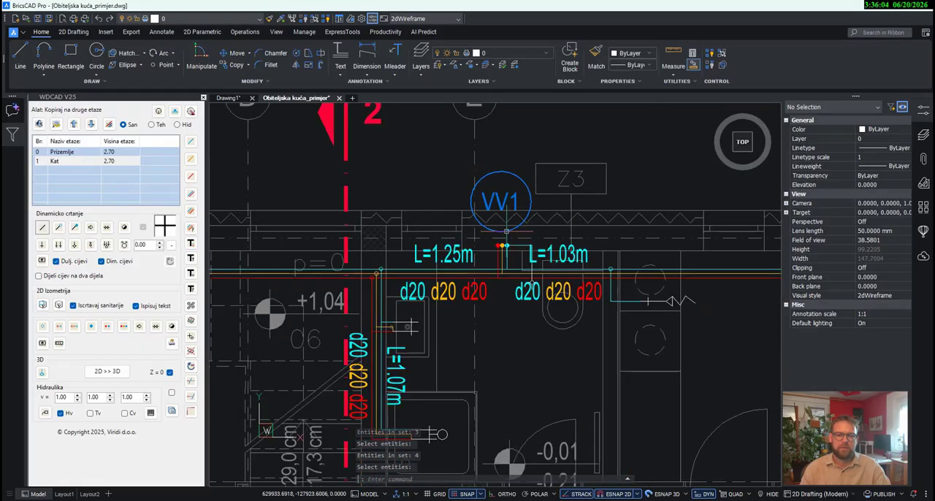
right_click(64, 160)
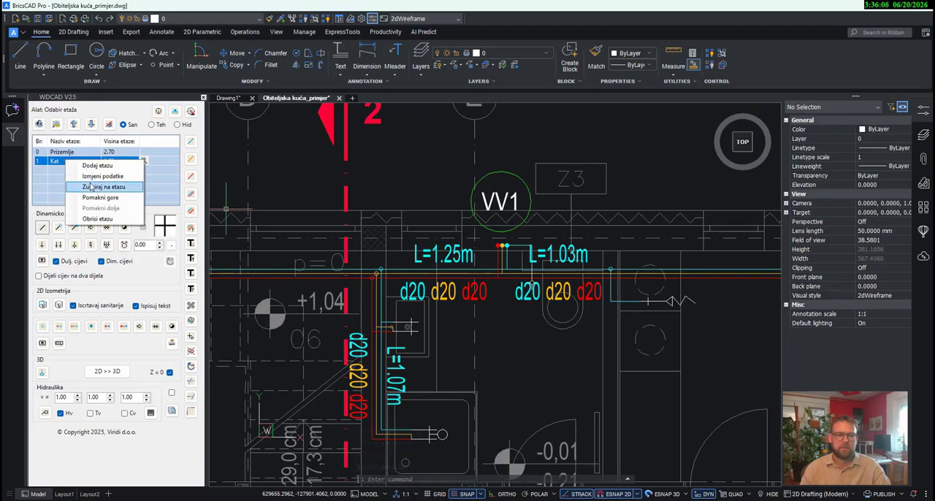
left_click(81, 180)
scroll(503, 192, "up", 6)
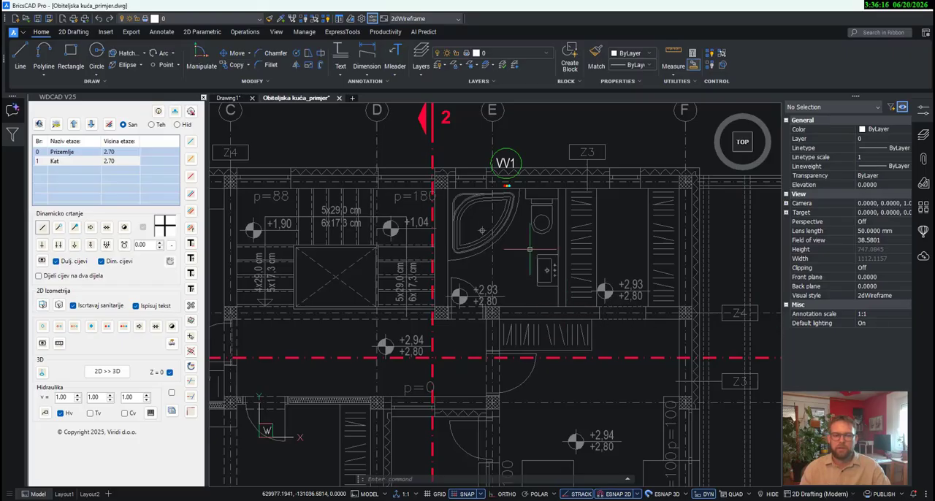
scroll(507, 180, "up", 7)
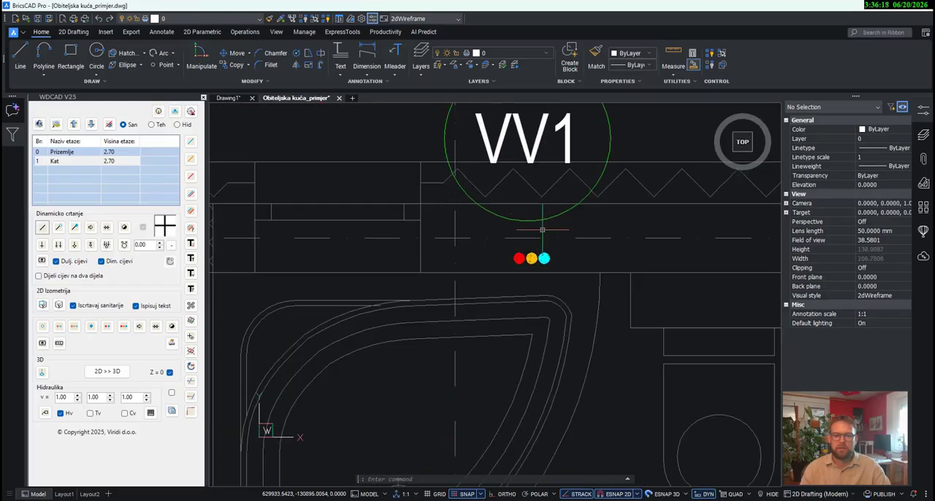
scroll(542, 229, "up", 1)
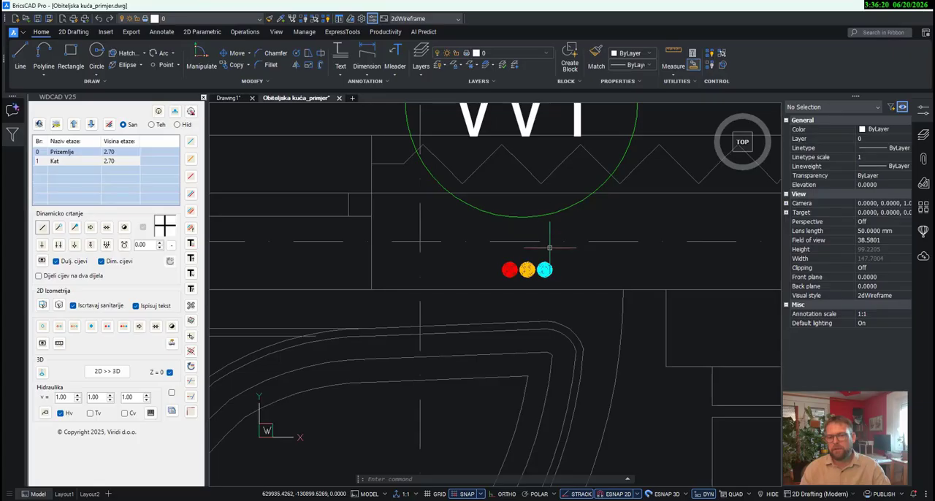
- With Dijeli cijev na dva dijela on, start a combined cold, circulation and hot pipe with a short stub from the VV1 risers into the wall
left_click(191, 212)
key("Escape")
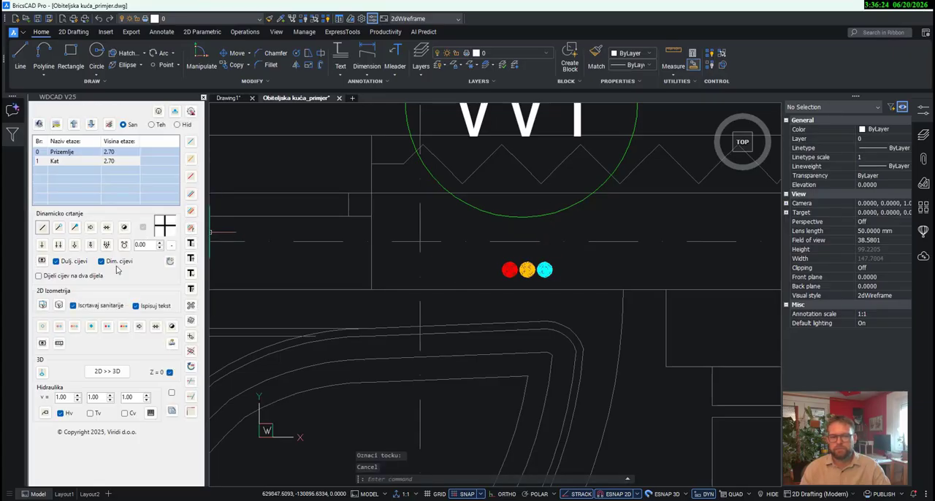
left_click(192, 209)
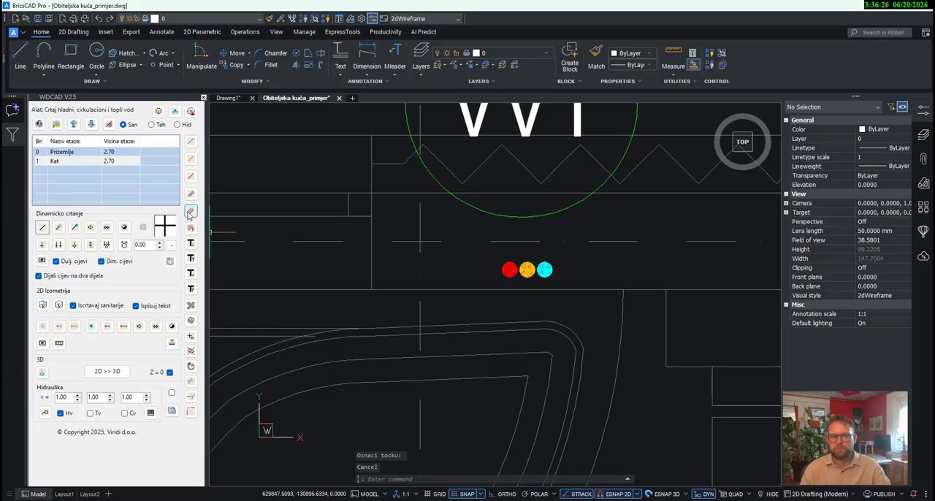
scroll(548, 256, "up", 3)
scroll(537, 301, "up", 6)
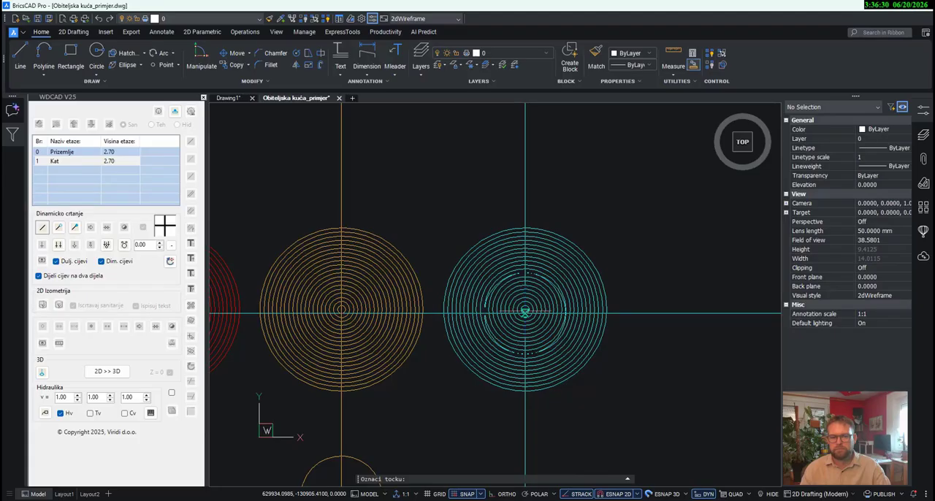
scroll(525, 312, "up", 4)
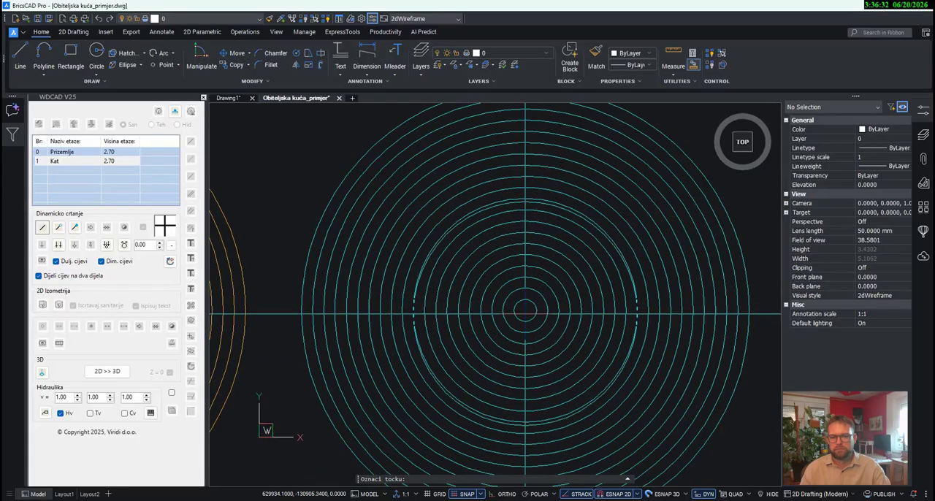
scroll(525, 312, "down", 10)
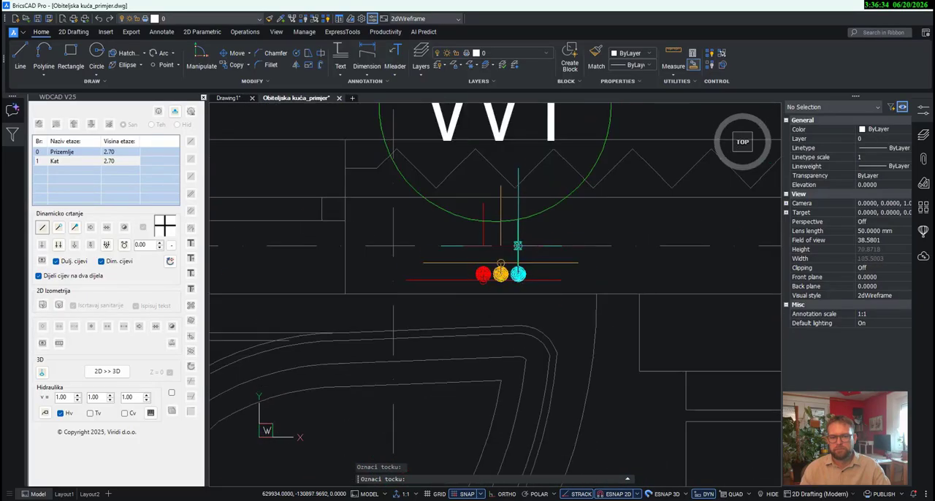
scroll(518, 252, "up", 2)
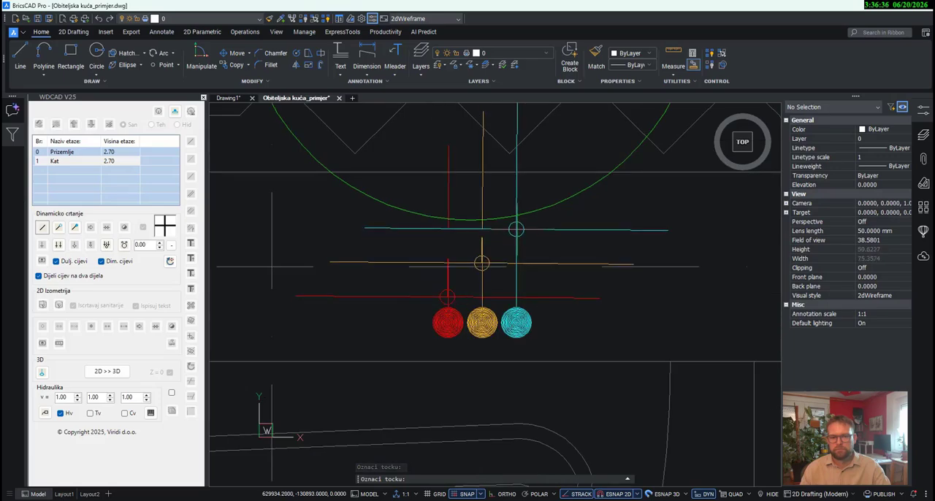
scroll(272, 266, "down", 4)
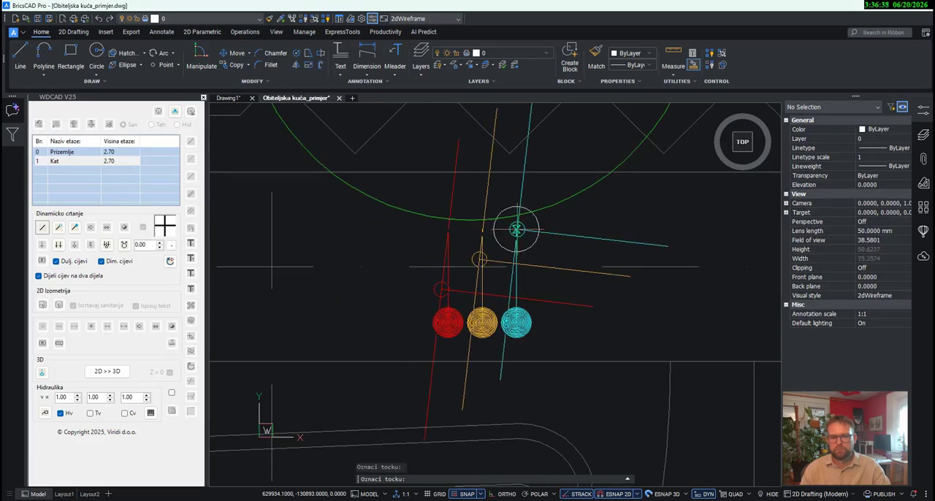
- Continue the three pipes about 1.07 m along the outer wall past the toilet, and about 1.72 m down the side wall to the washbasin
scroll(404, 252, "down", 2)
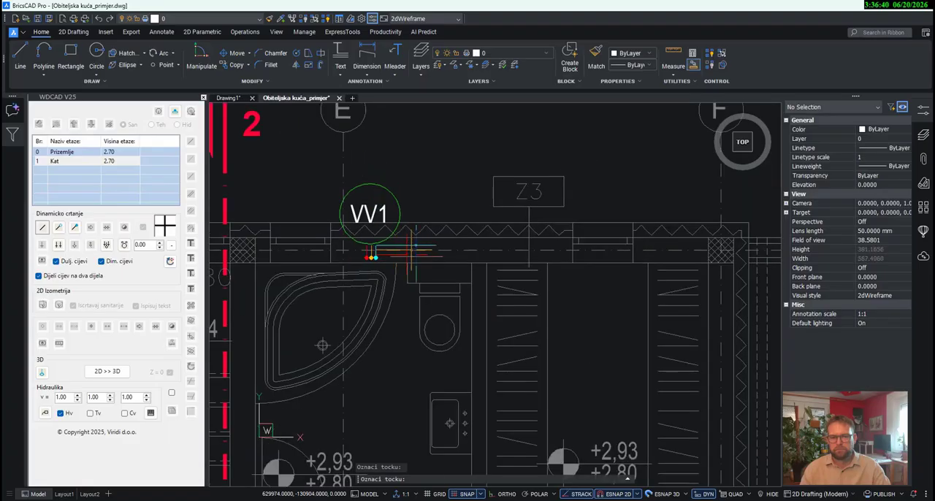
scroll(417, 252, "down", 1)
scroll(418, 251, "up", 5)
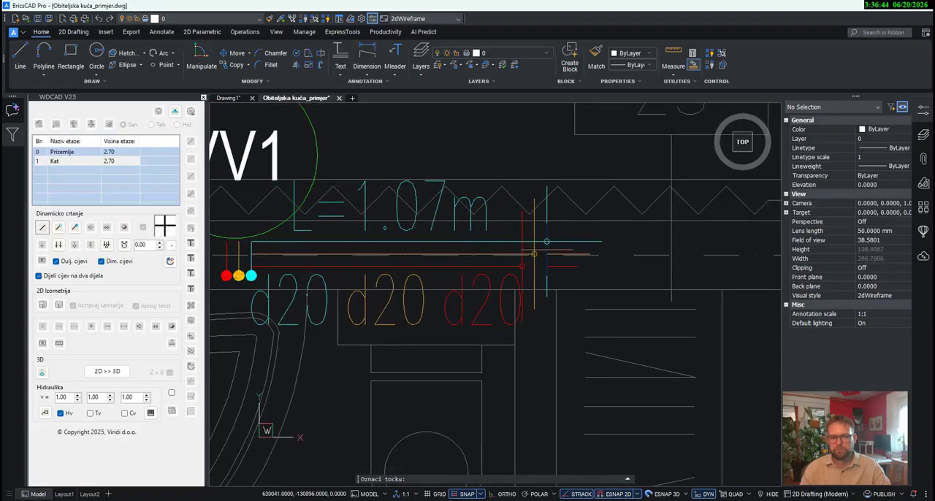
left_click(548, 250)
middle_click_drag(548, 421, 547, 223)
scroll(548, 222, "down", 3)
scroll(548, 296, "up", 4)
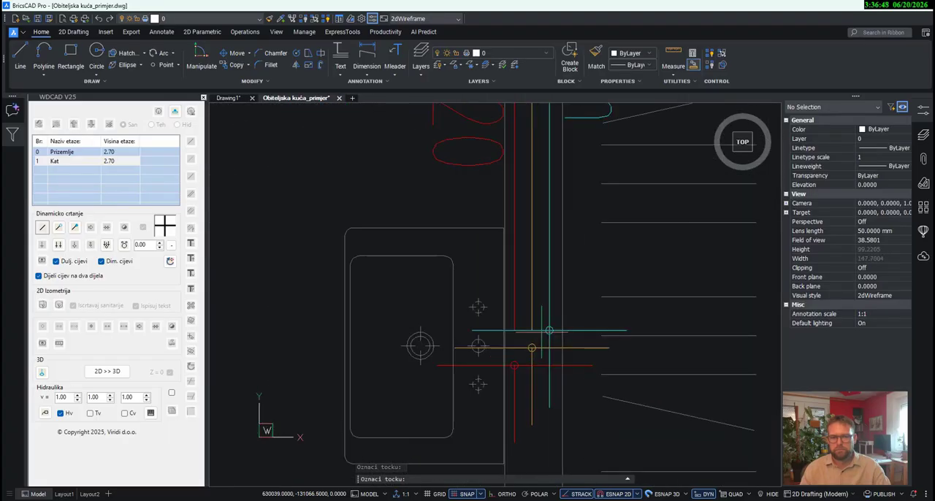
scroll(542, 331, "up", 2)
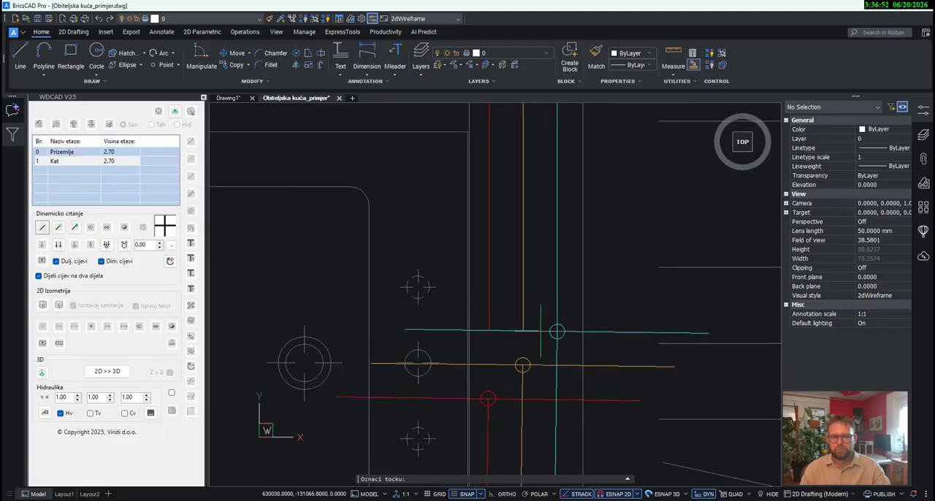
left_click(542, 328)
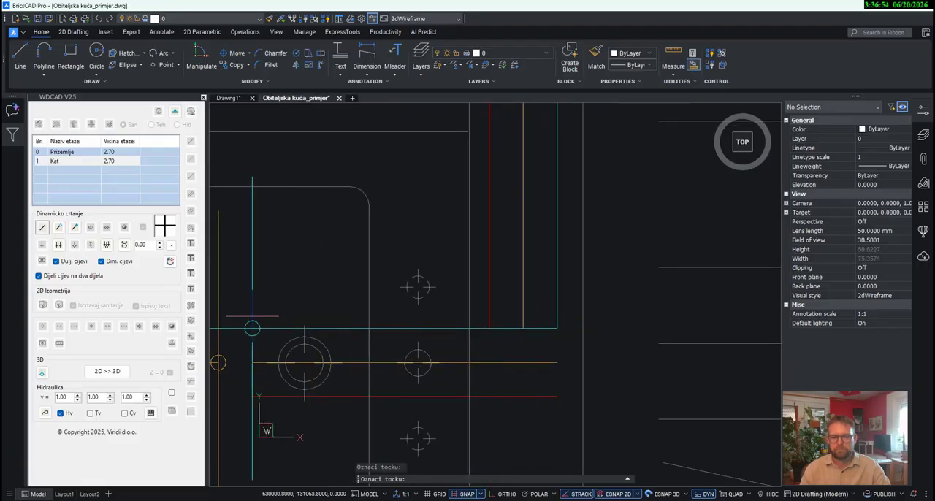
- Lead the three pipes across into the Kat bathroom washbasin and end them in a double cold and hot fixture connection
left_click(58, 244)
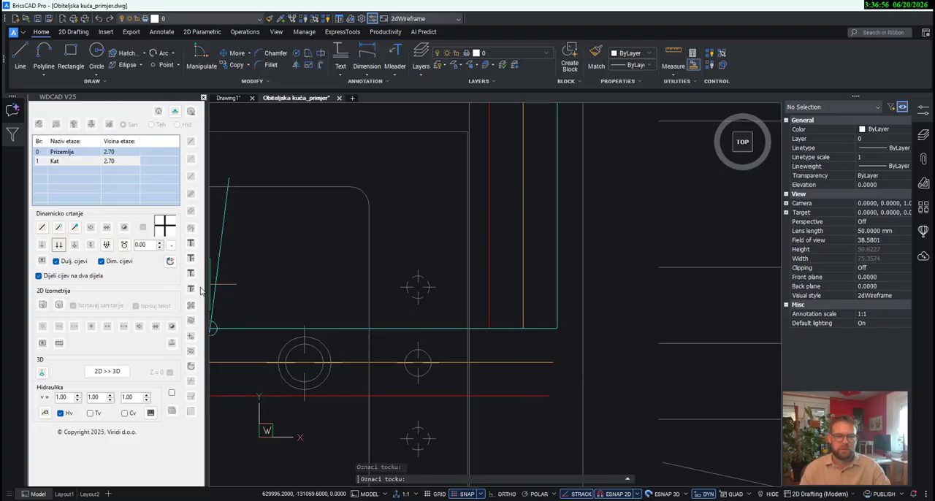
scroll(349, 328, "down", 2)
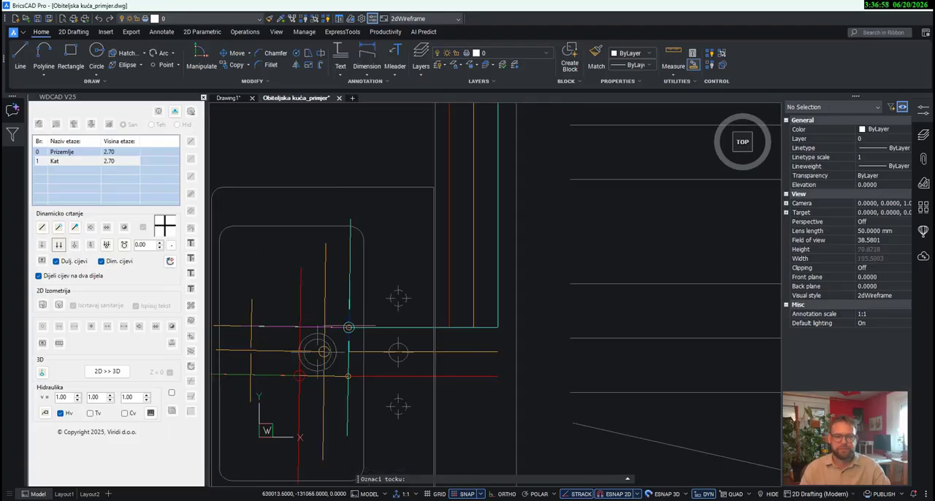
left_click(349, 328)
scroll(497, 330, "down", 4)
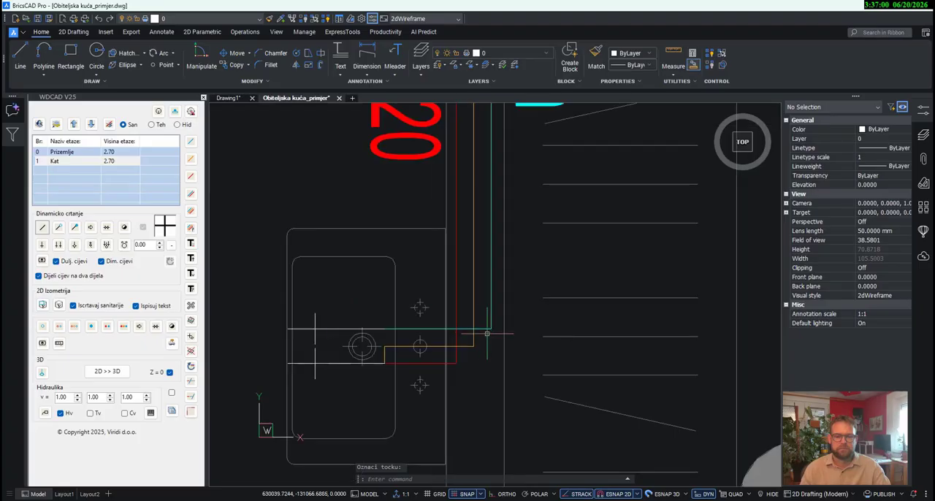
middle_click_drag(532, 330, 544, 356)
middle_click_drag(460, 368, 486, 422)
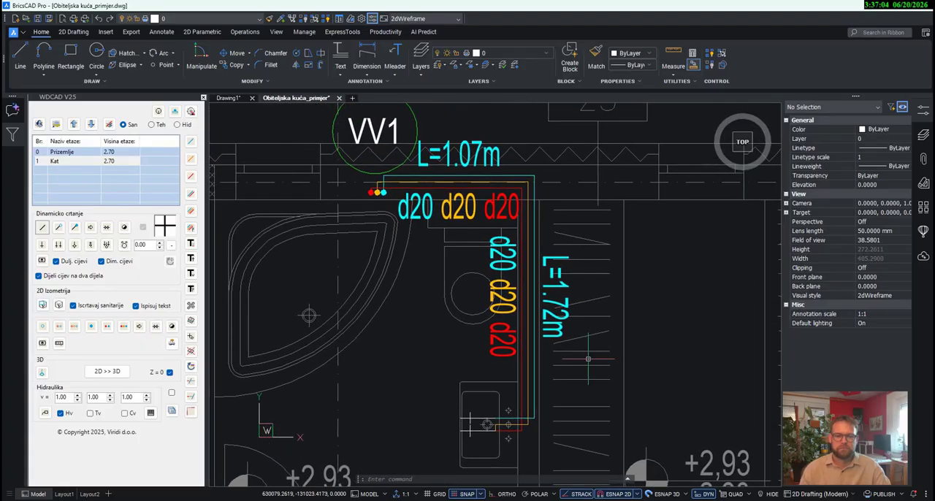
- Draw a cold water branch from the cold pipe along the outer wall to the Kat bathroom toilet, ending it in a single cold connection
scroll(420, 189, "up", 2)
scroll(421, 189, "up", 2)
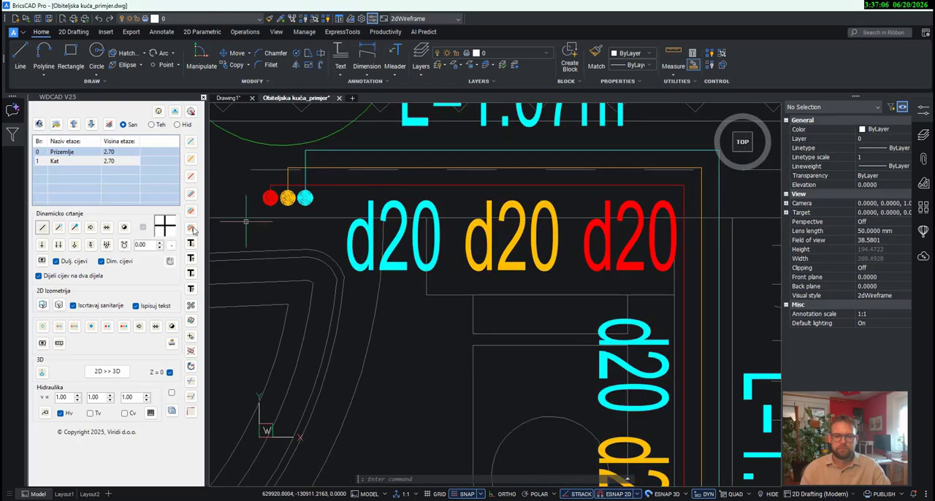
left_click(191, 142)
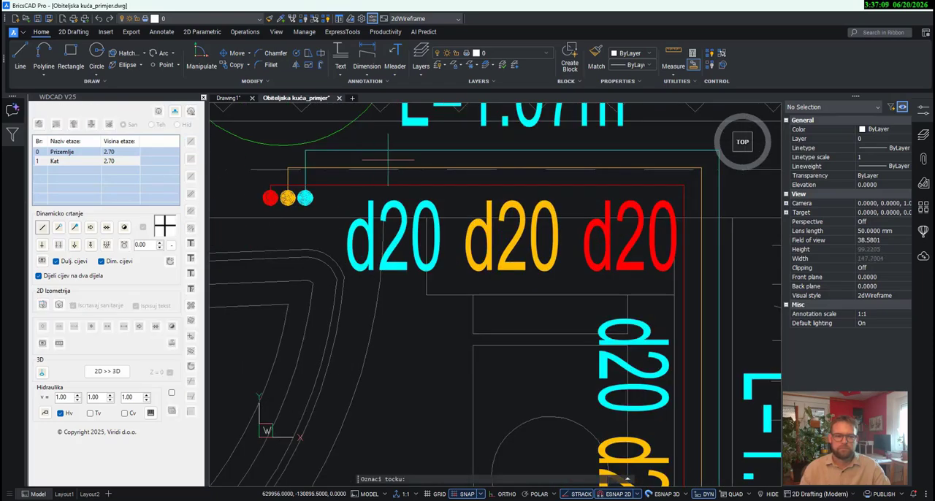
left_click(450, 150)
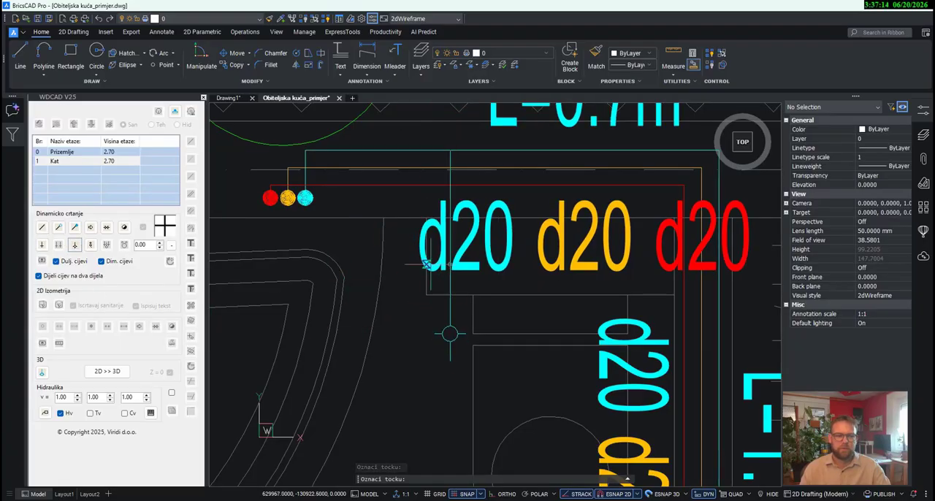
scroll(451, 255, "up", 3)
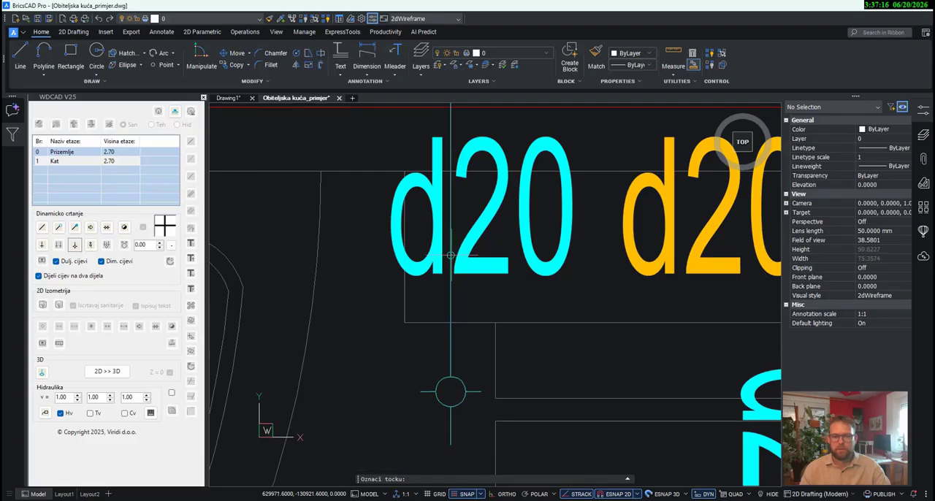
left_click(452, 390)
scroll(478, 330, "down", 3)
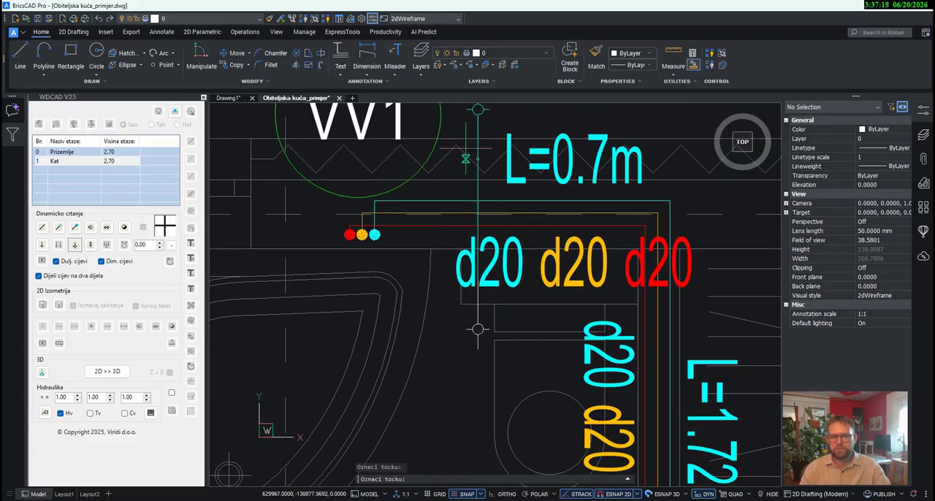
key("Escape")
scroll(489, 263, "down", 3)
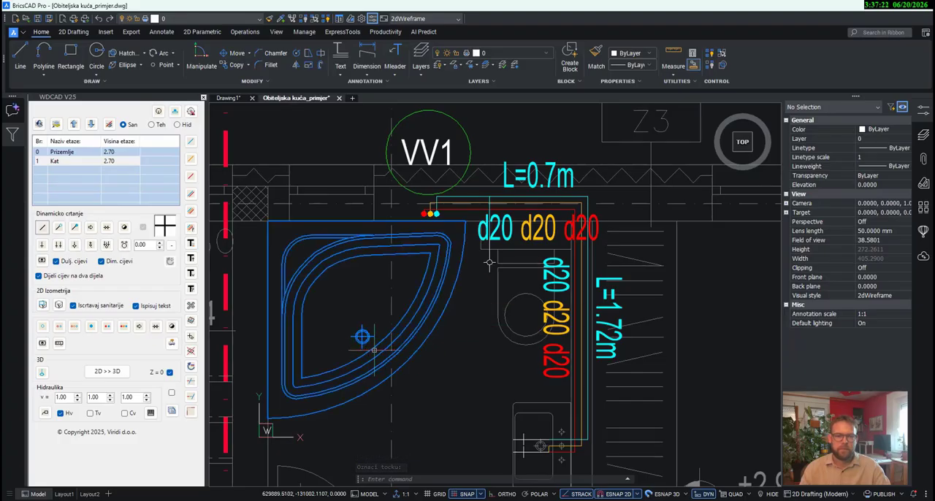
- With Dijeli cijev na dva dijela off, run combined cold, circulation and hot pipes from the VV1 stubs to the bathtub, ending in a double connection
scroll(490, 263, "up", 4)
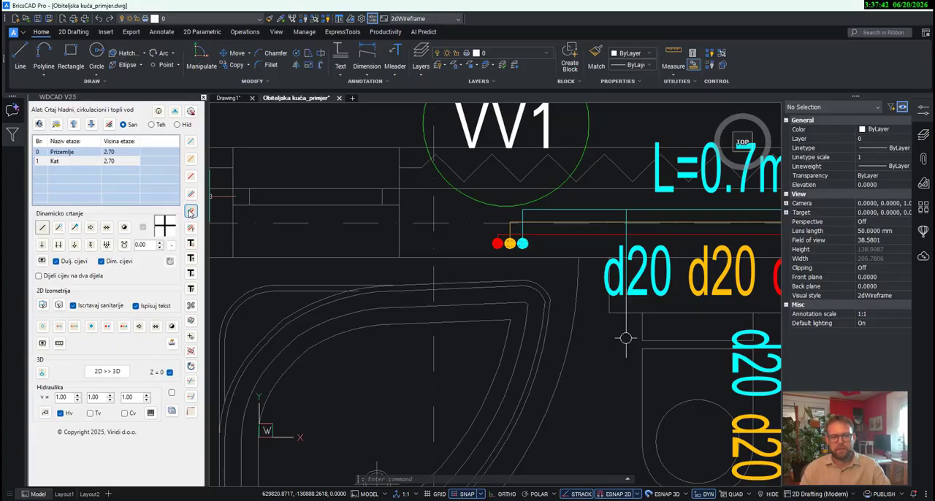
left_click(191, 212)
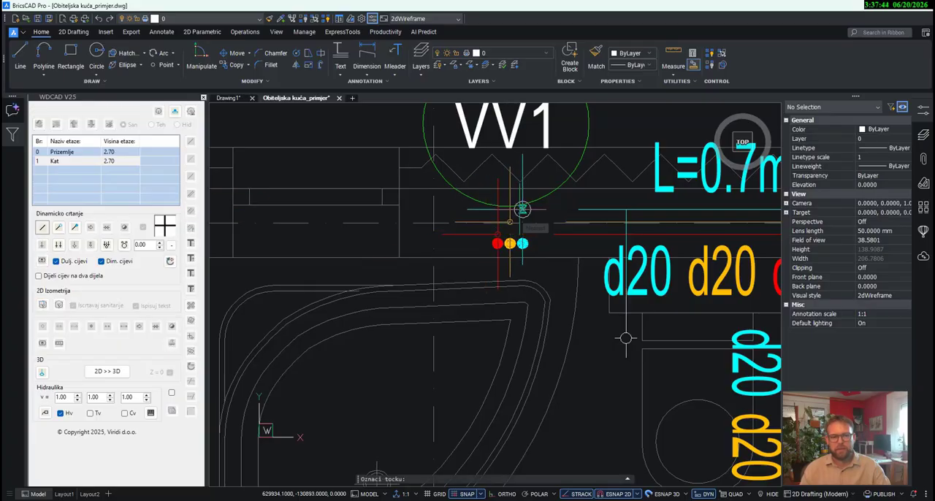
scroll(432, 210, "up", 3)
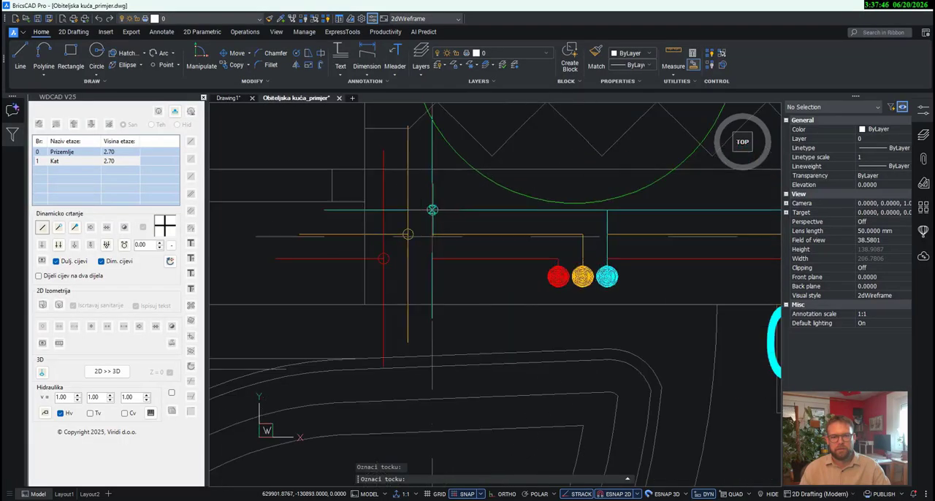
scroll(433, 210, "up", 3)
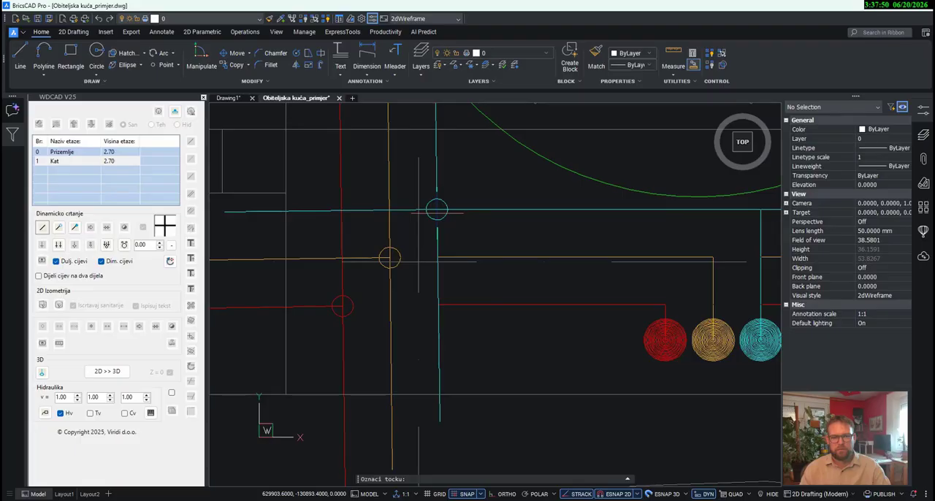
scroll(437, 210, "down", 3)
scroll(429, 318, "up", 2)
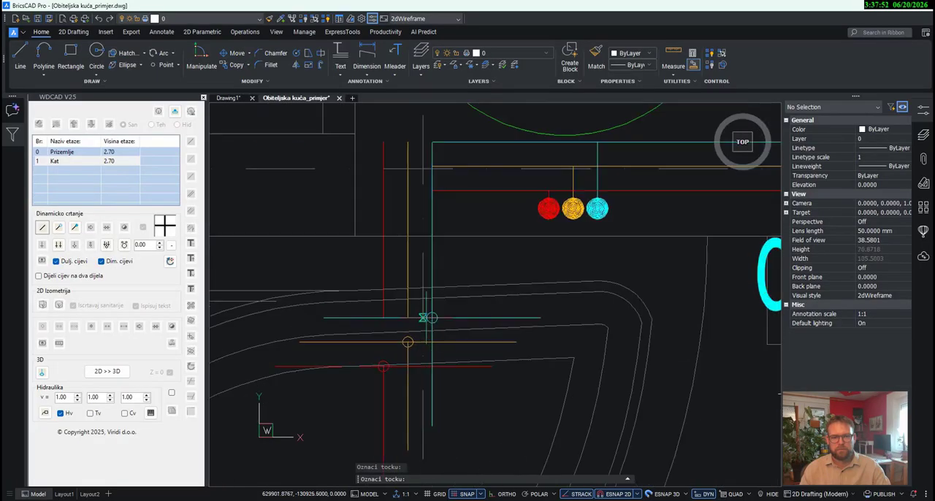
left_click(59, 247)
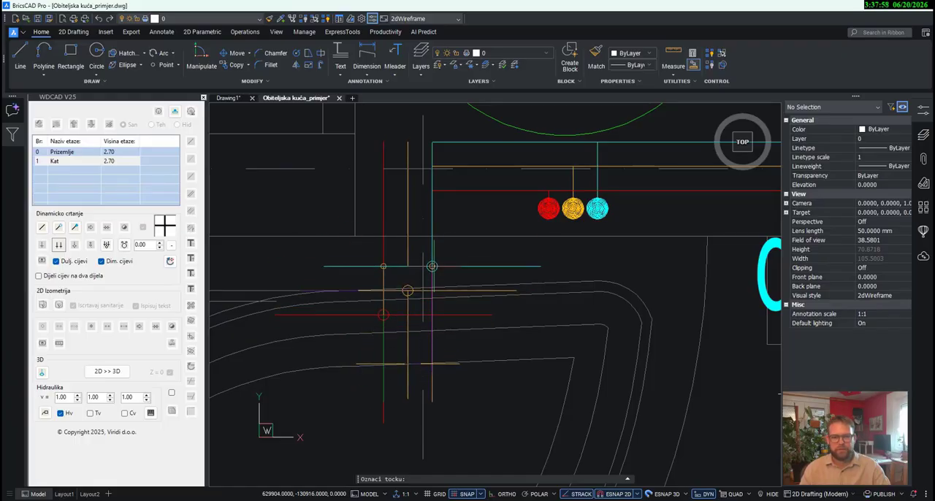
left_click(434, 263)
scroll(463, 274, "down", 6)
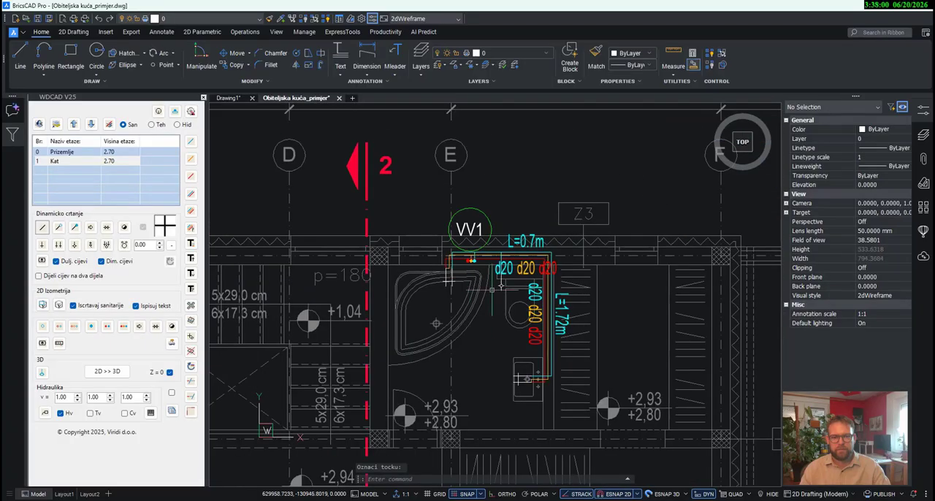
- Go to floor Prizemlje and examine the fixture connections at its kitchen sink
middle_click_drag(498, 328, 478, 246)
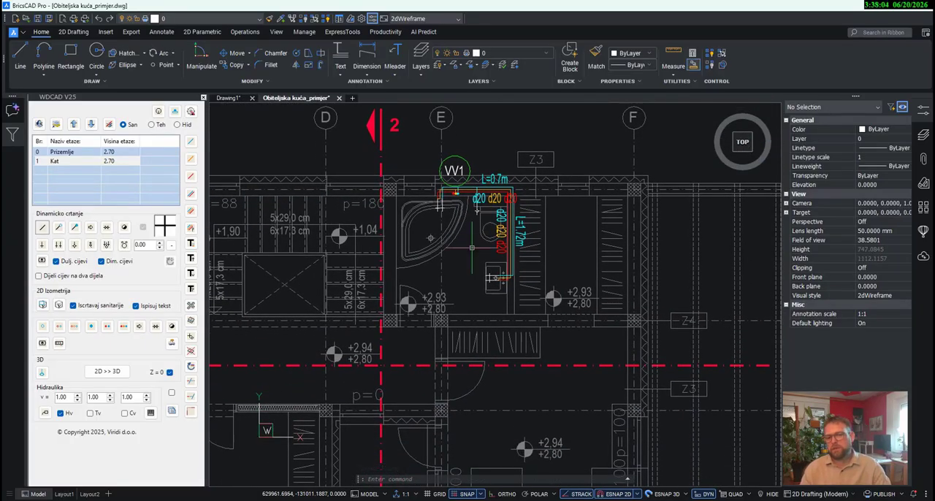
scroll(472, 249, "down", 5)
scroll(472, 249, "up", 3)
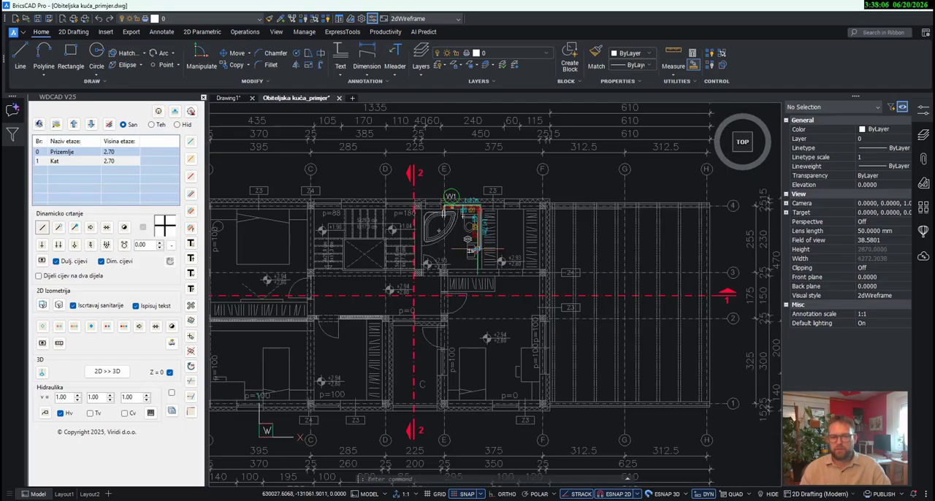
middle_click_drag(455, 193, 459, 240)
scroll(459, 240, "up", 3)
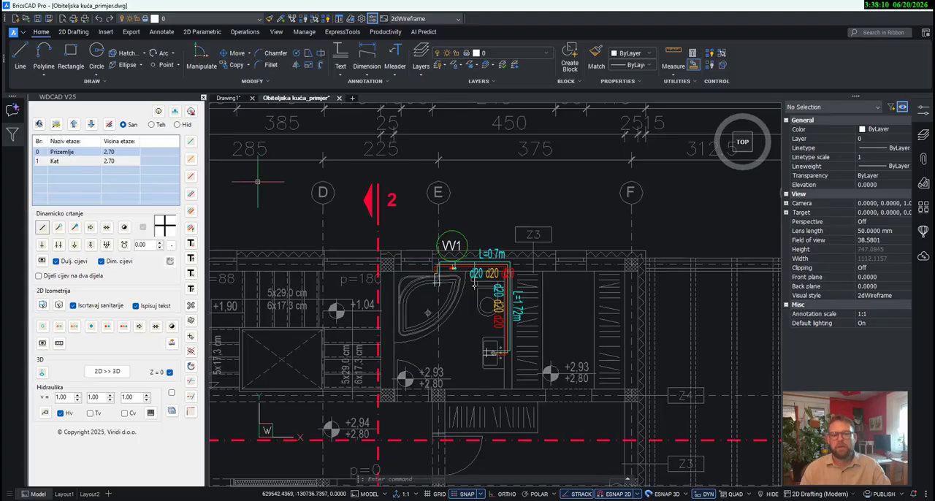
left_click(75, 153)
right_click(74, 152)
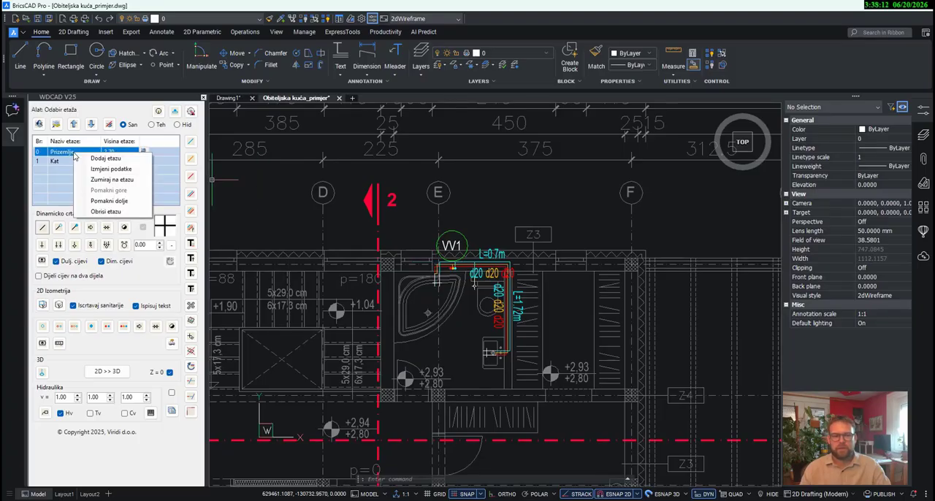
left_click(111, 180)
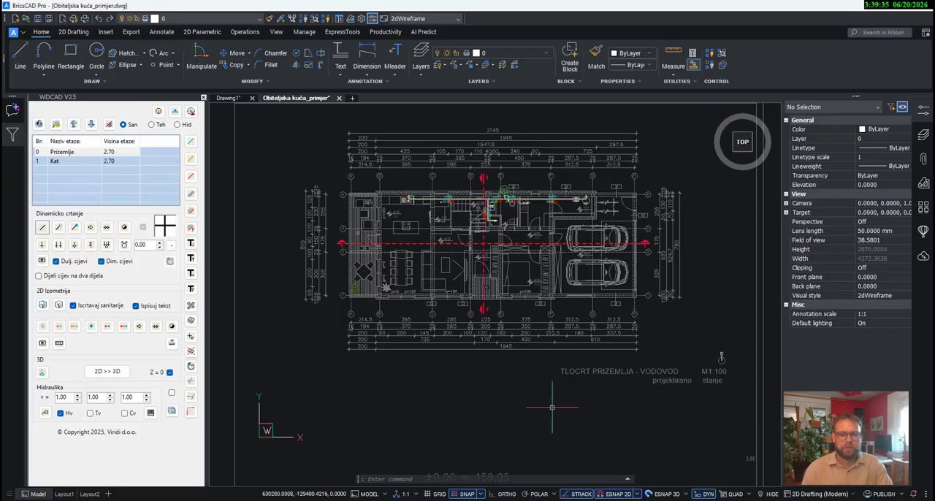
scroll(431, 219, "up", 10)
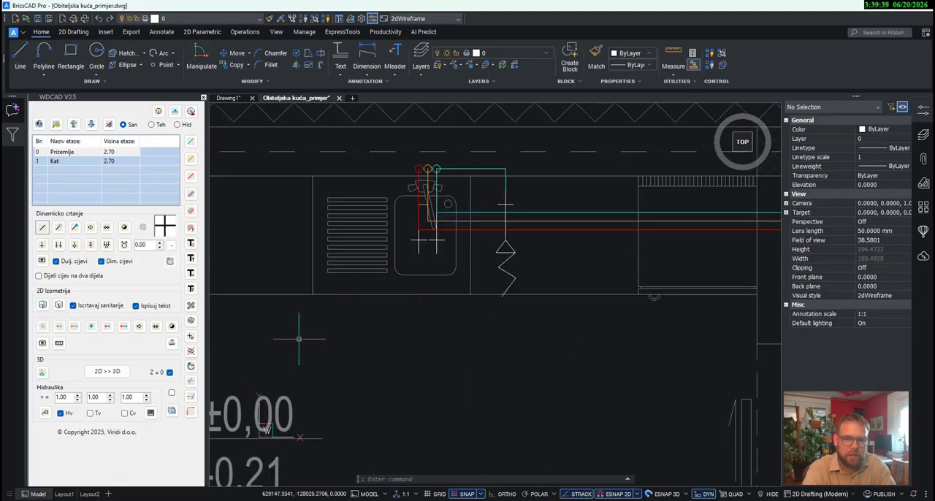
- Assign the fixture type Sudoper to the double connection at the Prizemlje kitchen sink
left_click(191, 336)
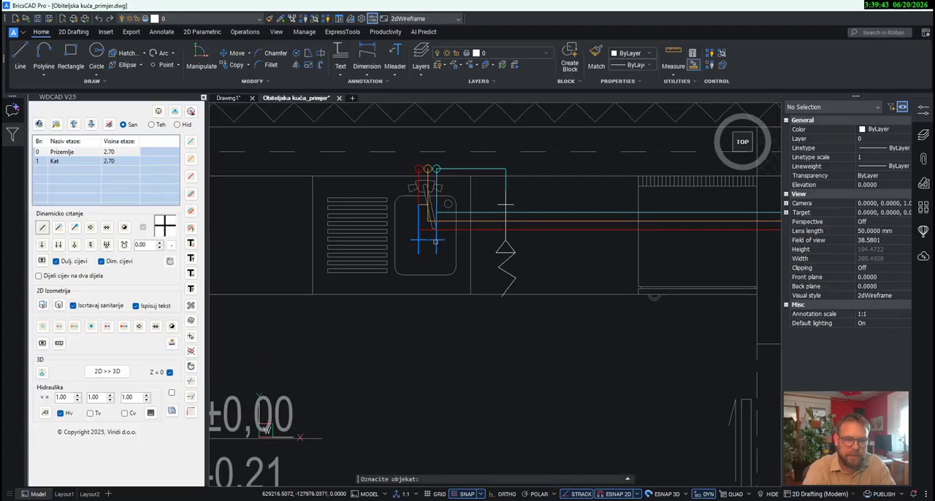
left_click(421, 240)
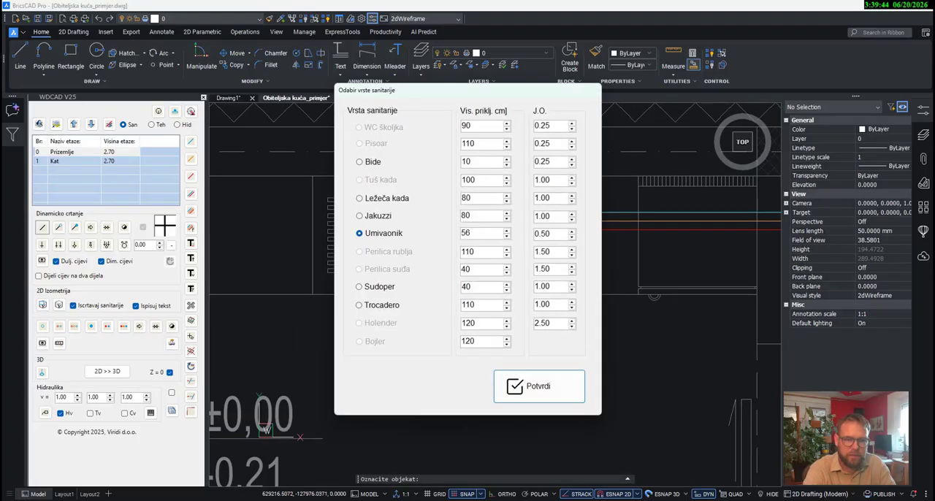
left_click(391, 288)
left_click(532, 387)
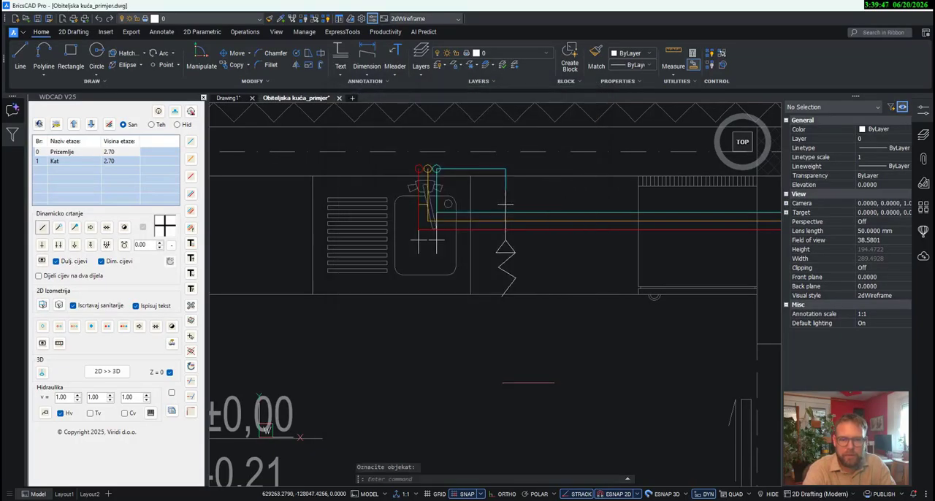
- Assign the fixture type Perilica suđa to the single cold connection beside the kitchen sink
left_click(191, 379)
left_click(507, 271)
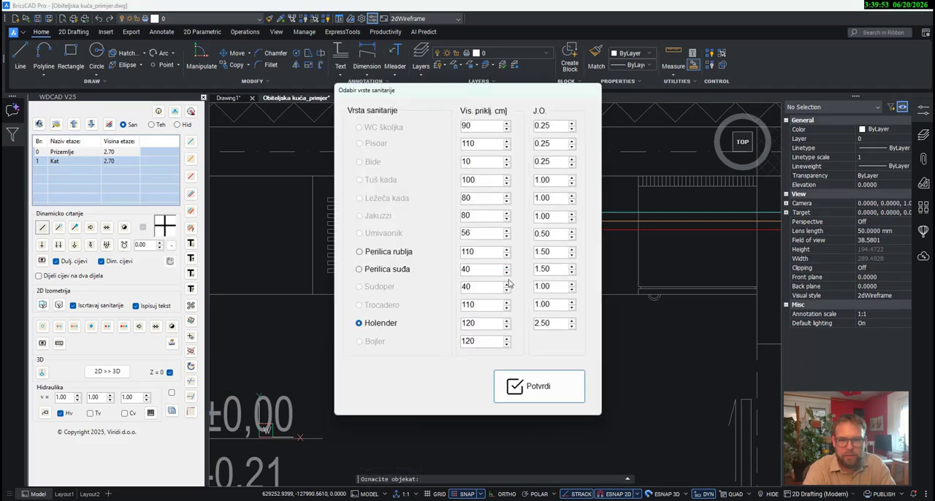
left_click(389, 273)
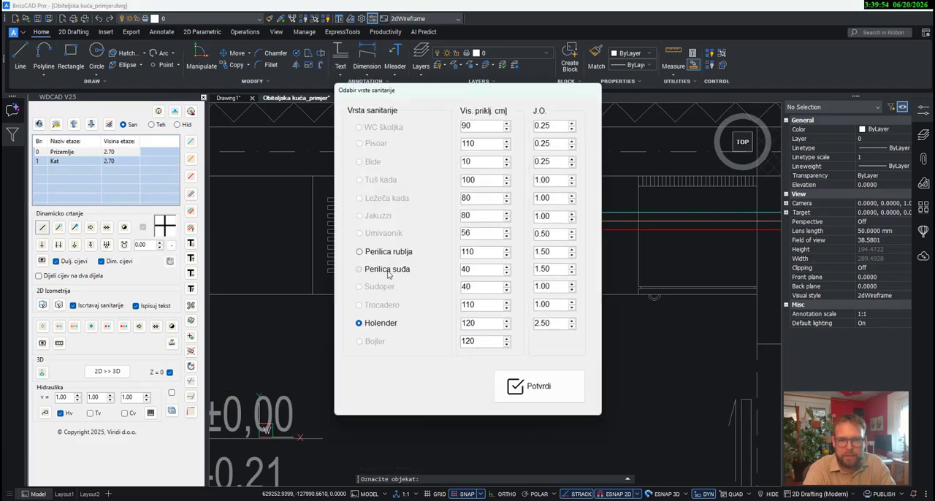
left_click(540, 386)
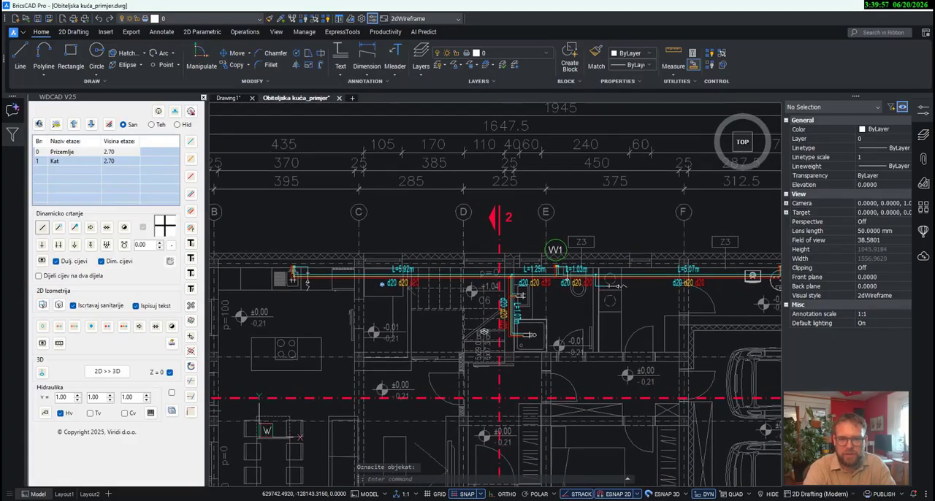
- Assign the fixture type Tuš kada to the Prizemlje bathroom's shower connection and Umivaonik to its washbasin connection
scroll(532, 335, "up", 3)
left_click(539, 335)
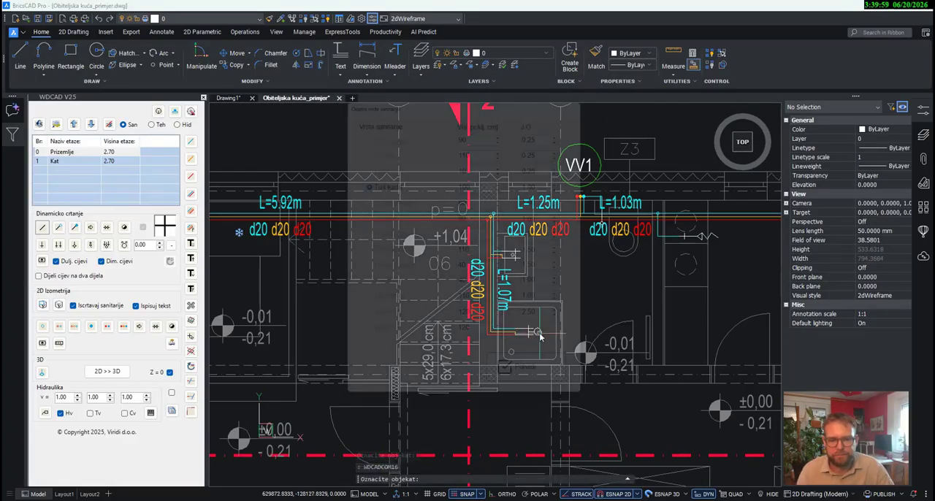
left_click(539, 387)
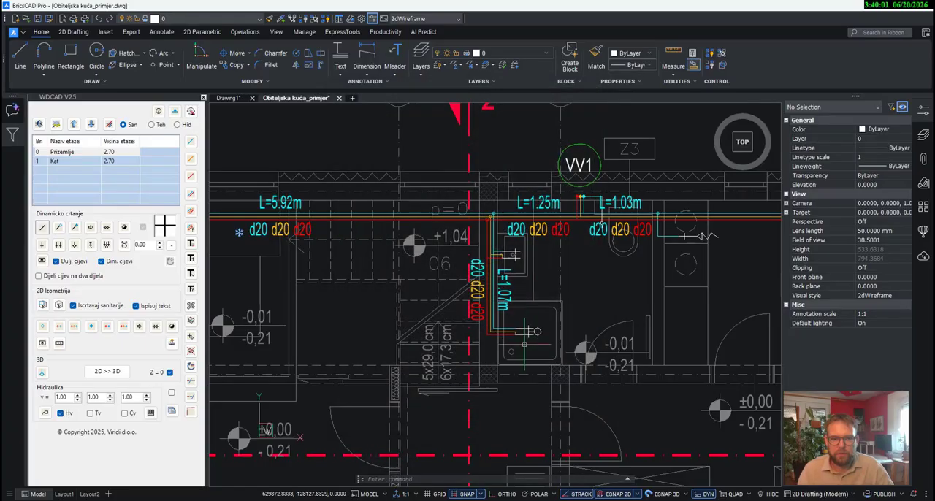
key("Return")
left_click(524, 323)
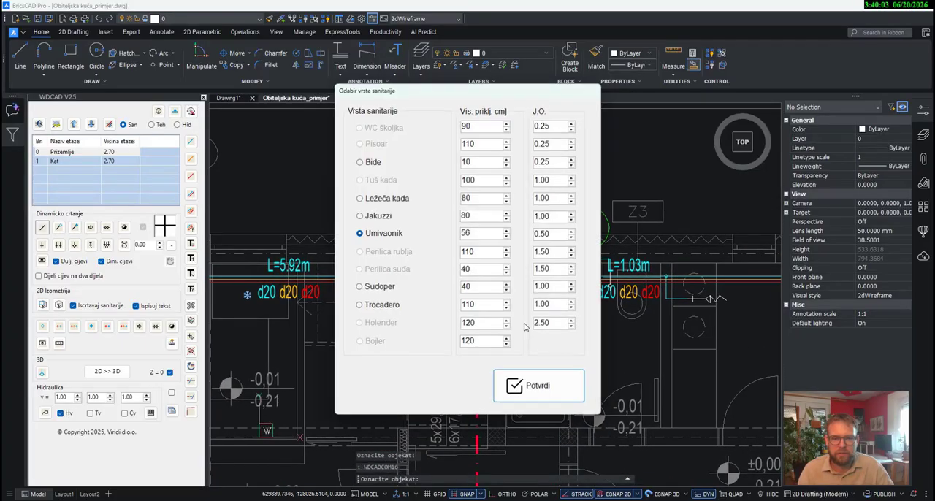
left_click(533, 383)
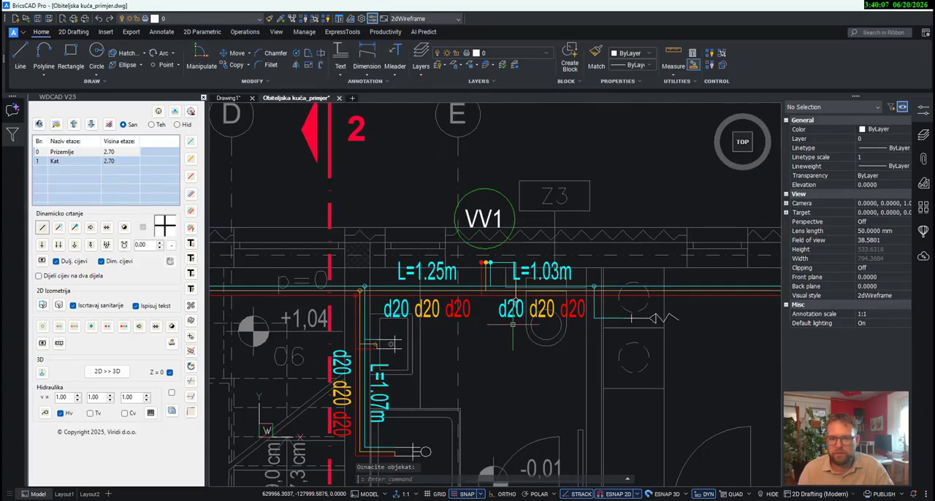
- Assign the fixture type WC školjka to the Prizemlje toilet connection and Perilica rublja to the washing machine connection
key("Return")
left_click(515, 290)
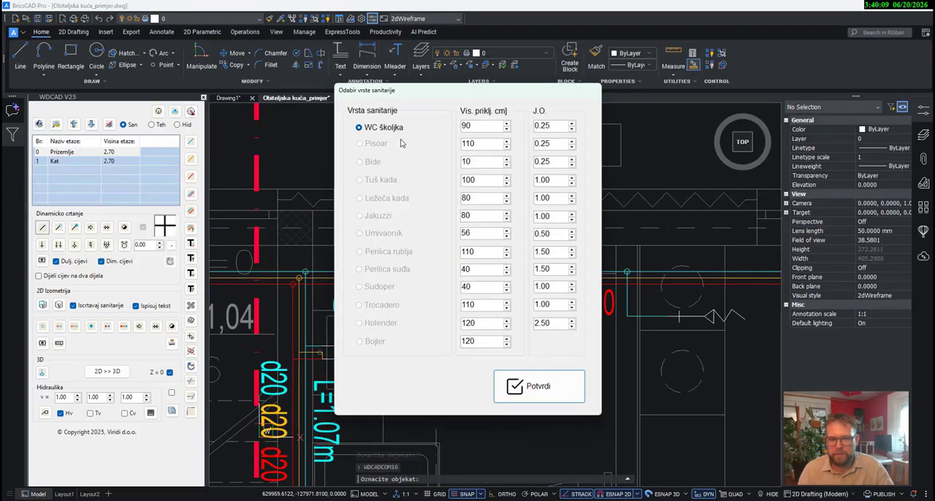
left_click(538, 391)
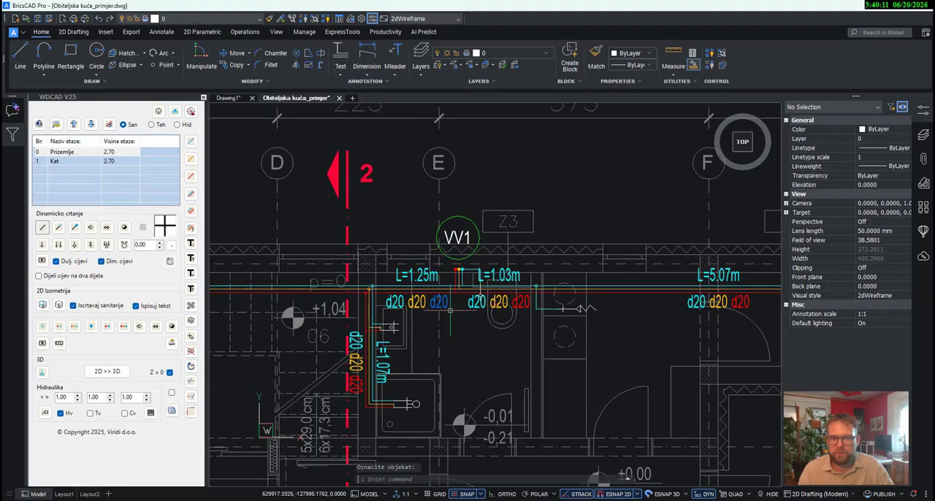
key("Return")
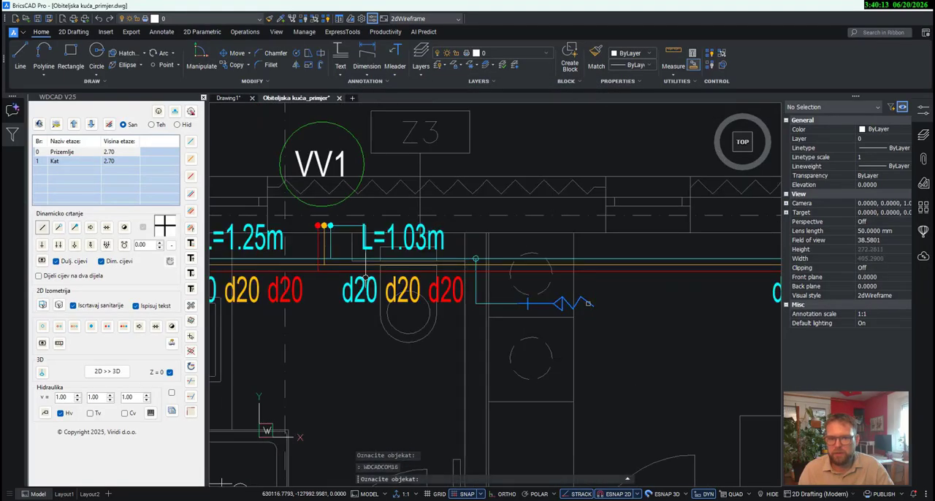
left_click(589, 303)
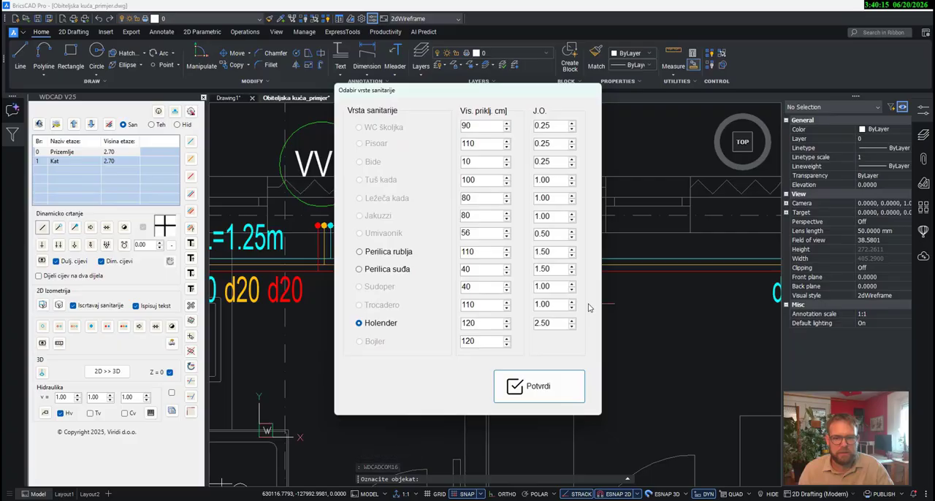
left_click(364, 253)
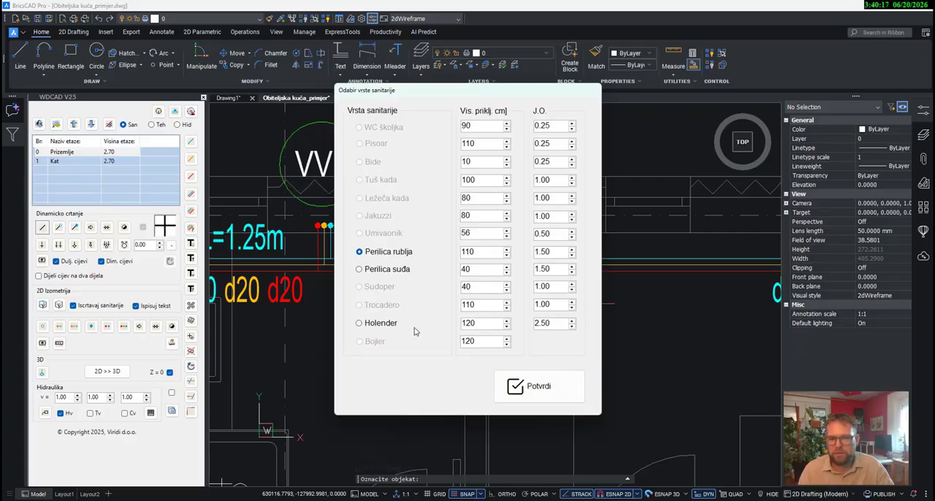
left_click(531, 399)
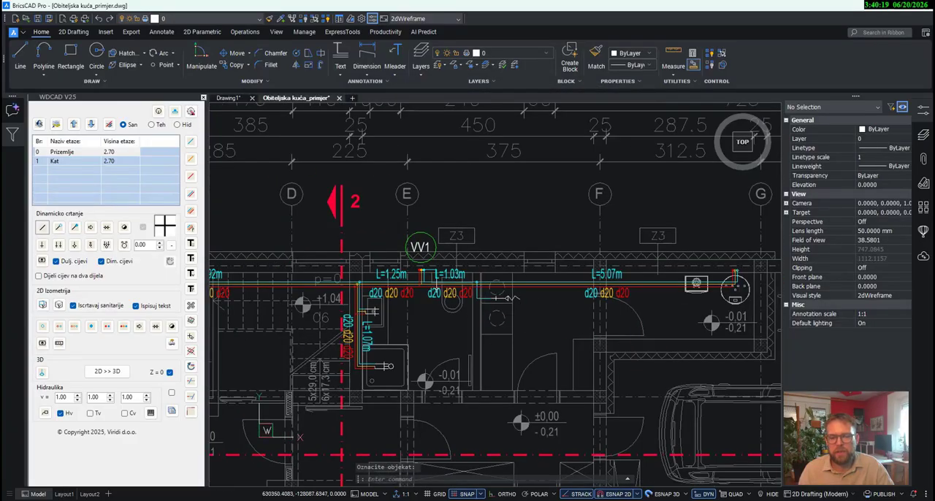
- Draw a short cold water branch from the pipe end above the round tank on Prizemlje and place a single cold connection on it
middle_click_drag(629, 344, 534, 334)
scroll(665, 268, "up", 5)
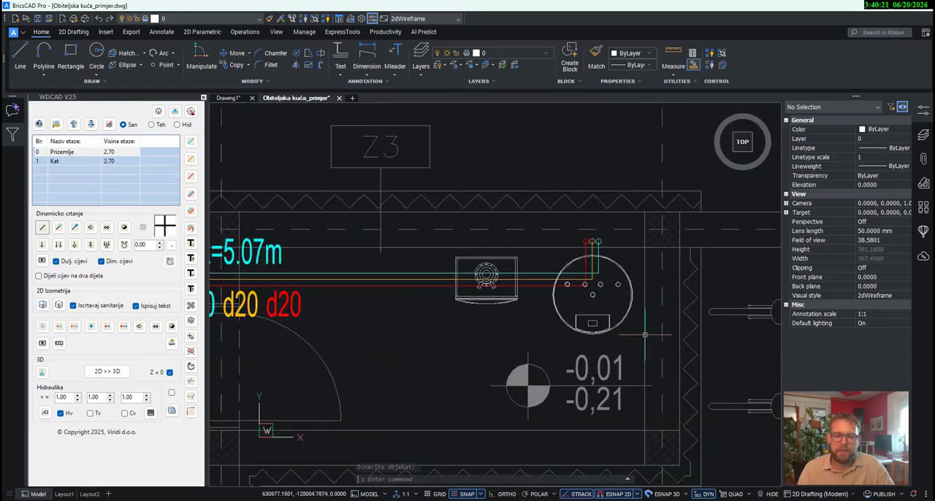
left_click(191, 144)
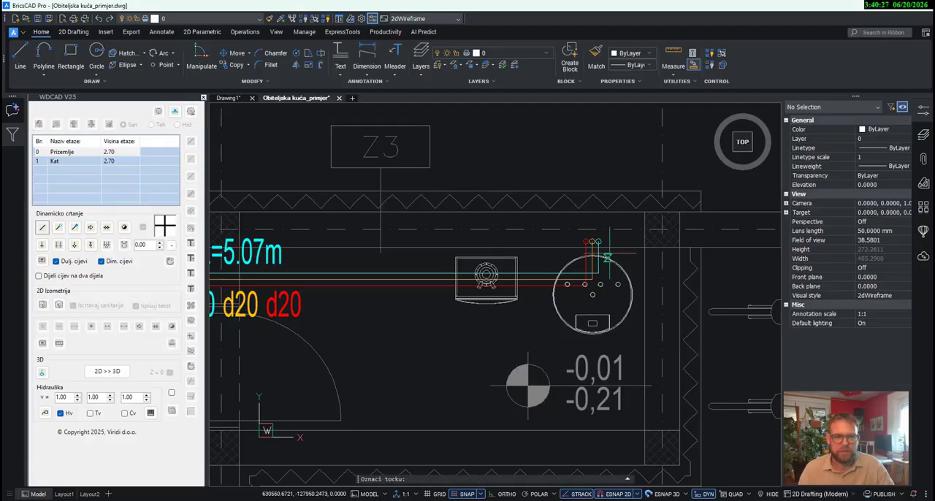
scroll(607, 252, "up", 5)
left_click(584, 225)
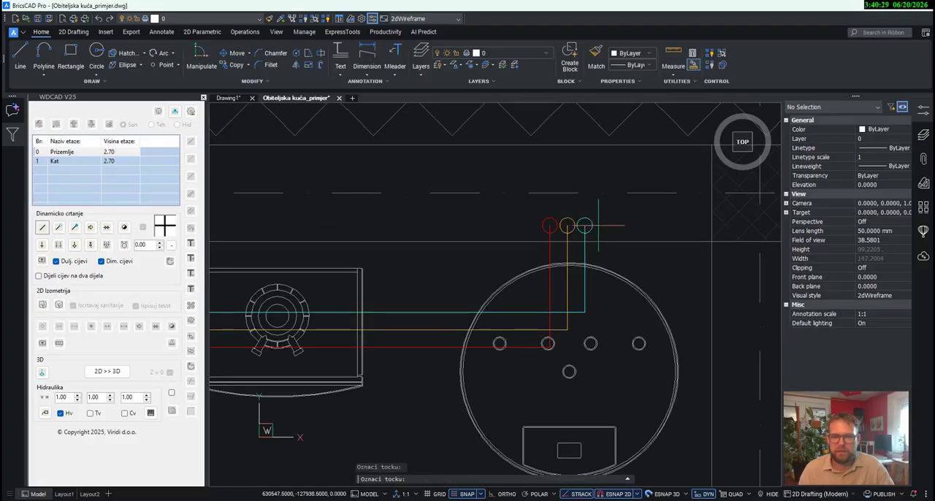
left_click(645, 228)
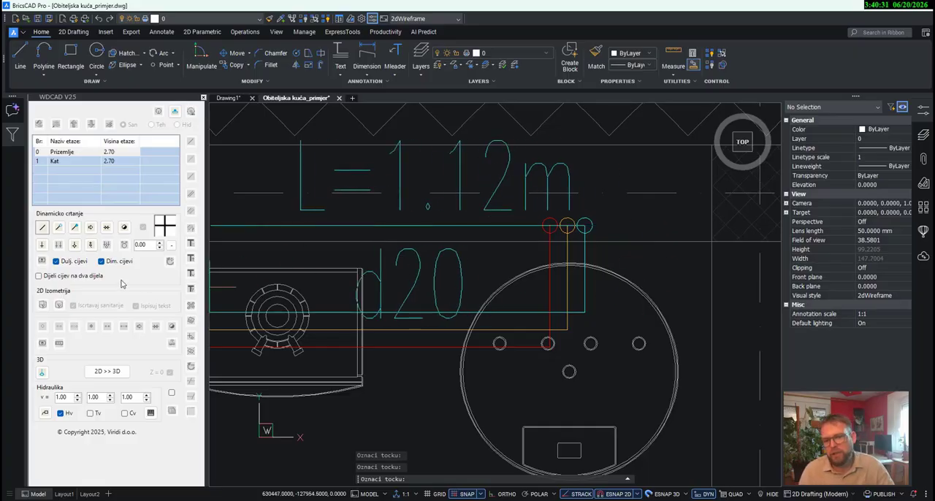
left_click(91, 244)
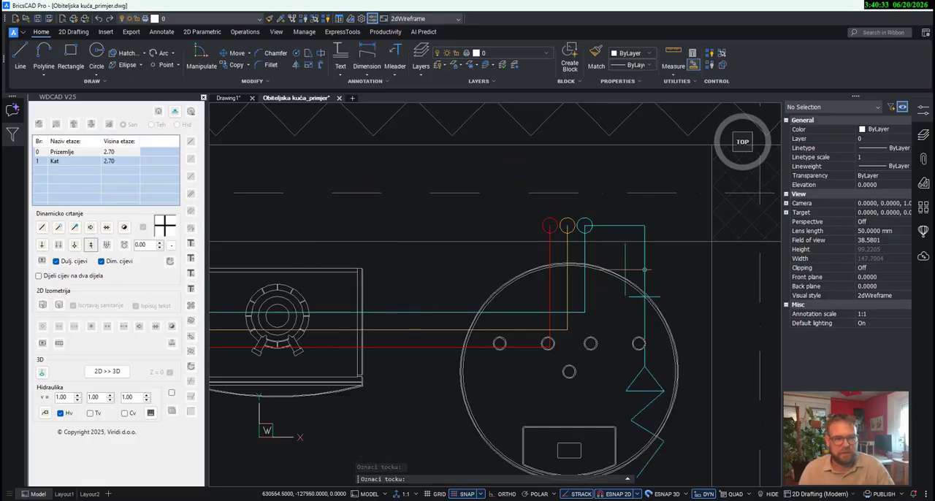
left_click(645, 266)
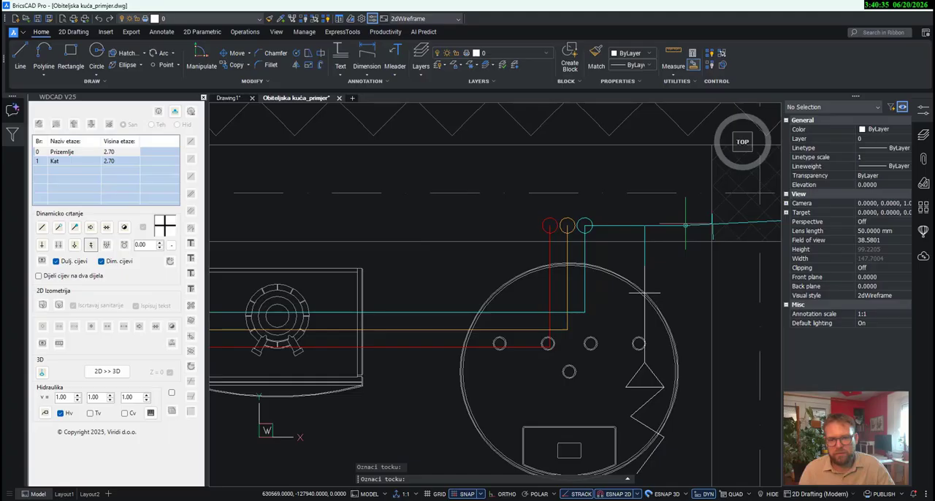
right_click(681, 168)
scroll(623, 182, "down", 2)
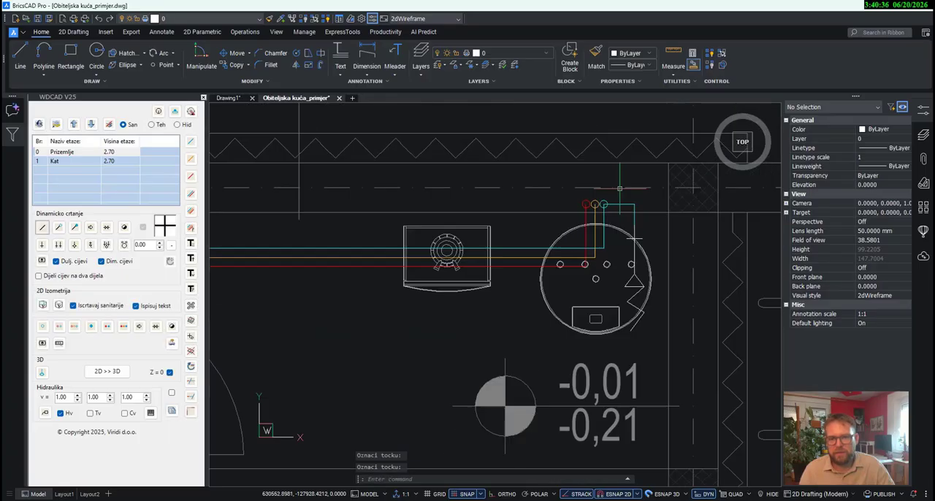
- Assign the fixture type Holender to the single cold connection at the round tank
left_click(172, 344)
left_click(635, 238)
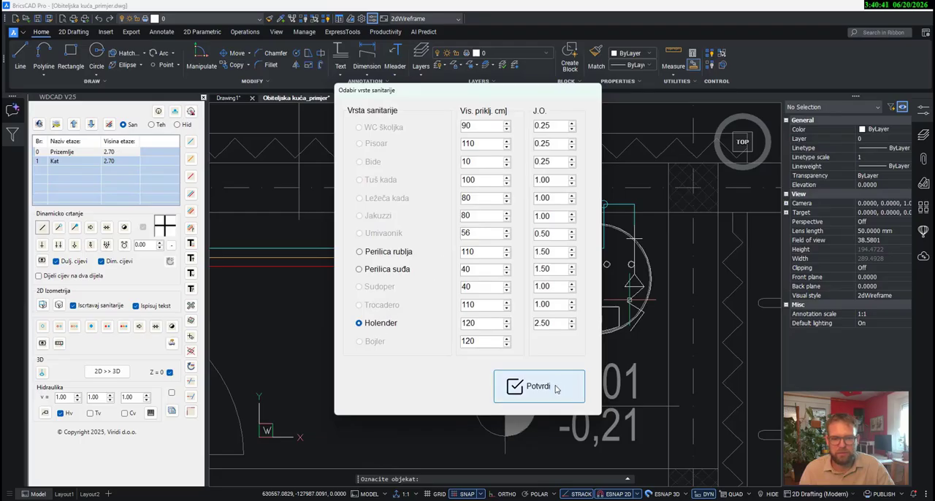
left_click(513, 387)
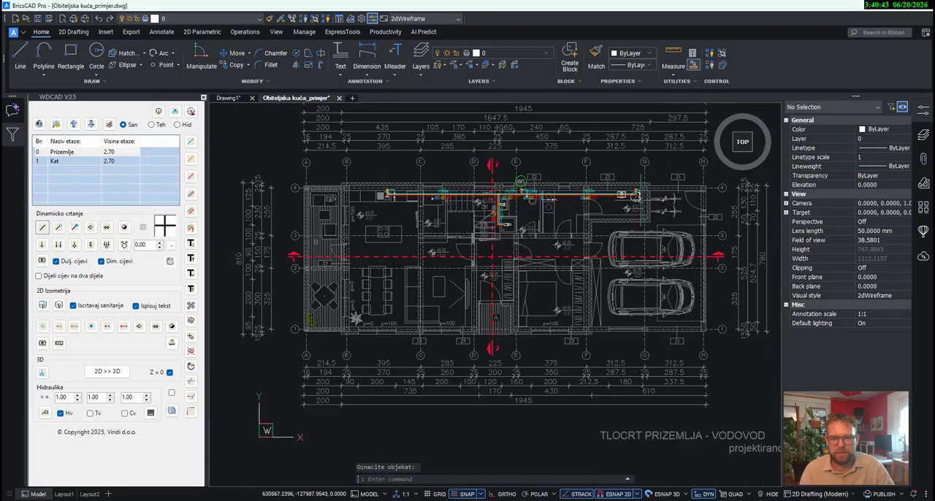
- Assign the fixture type Ležeča kada to the corner bathtub's double connection in the Kat bathroom
scroll(639, 190, "down", 5)
scroll(561, 446, "up", 1)
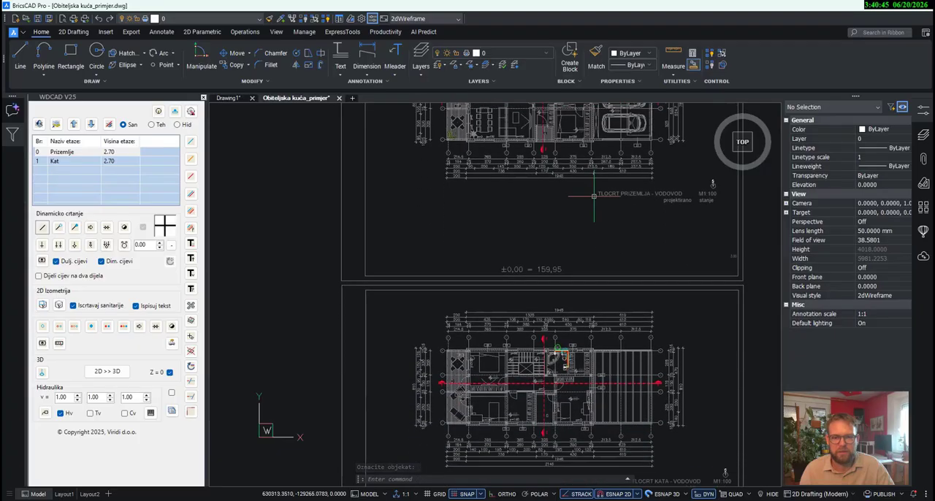
scroll(562, 446, "up", 4)
scroll(535, 363, "up", 2)
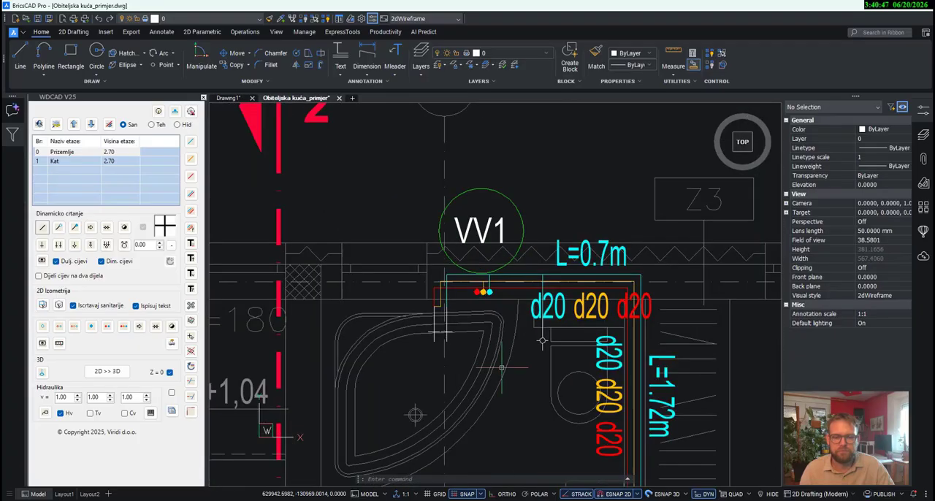
middle_click_drag(474, 410, 514, 351)
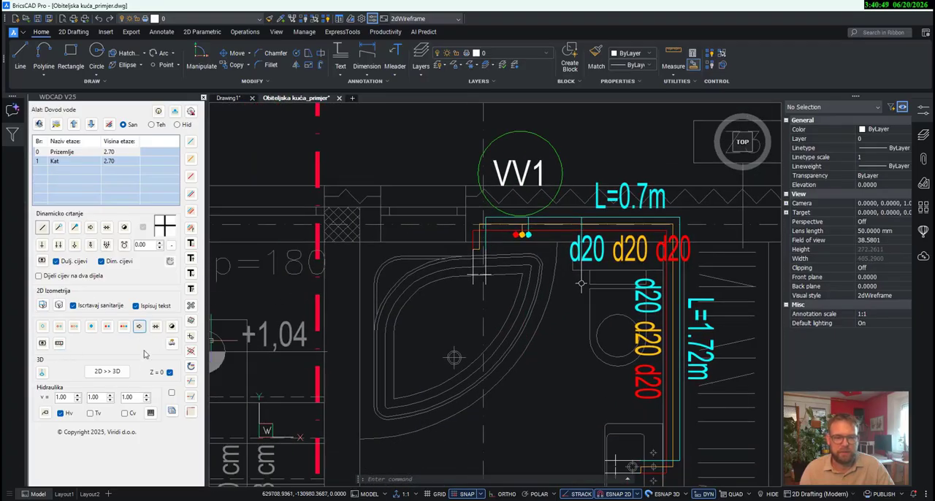
left_click(172, 342)
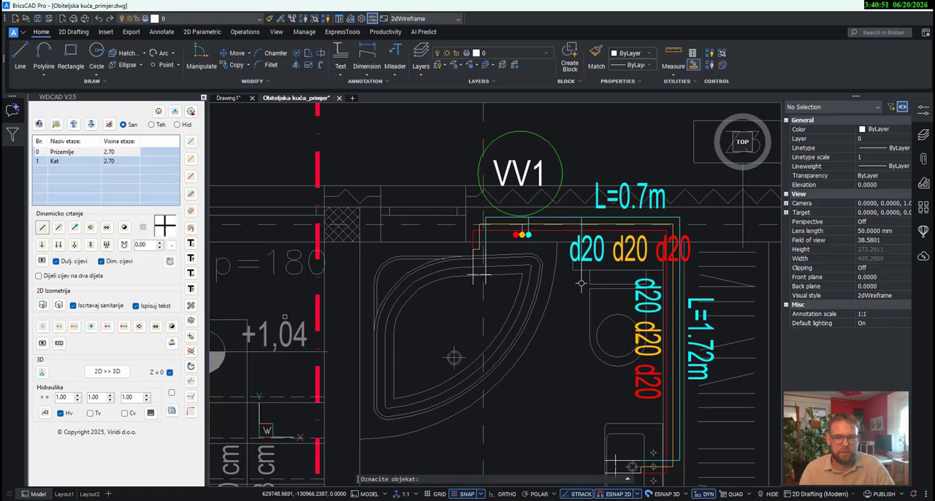
left_click(483, 278)
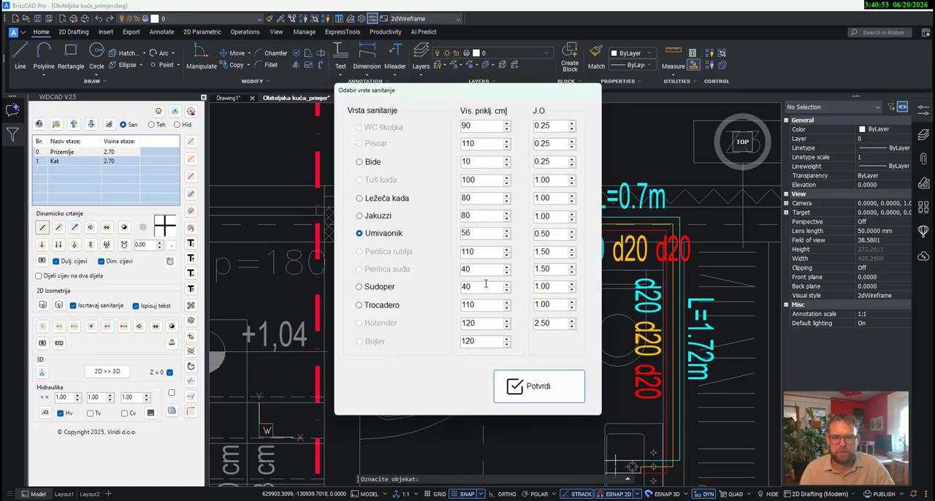
left_click(385, 199)
left_click(537, 386)
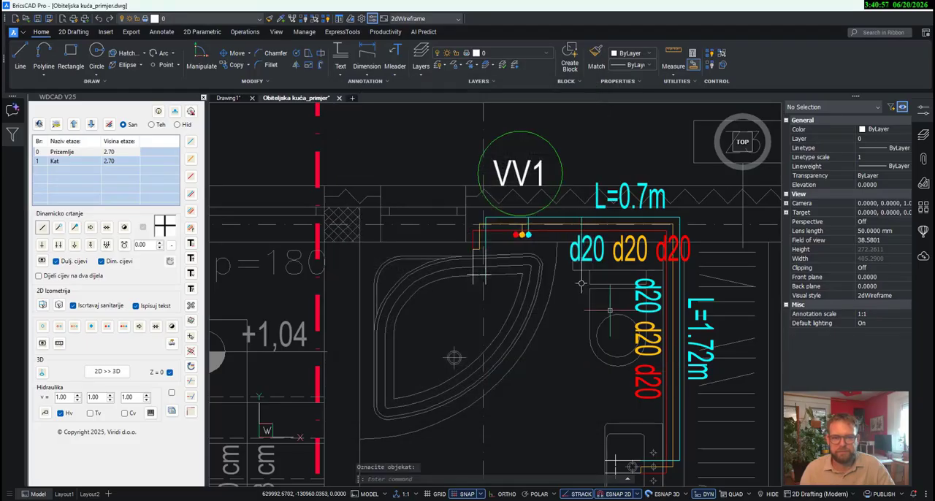
- Assign the fixture type WC školjka to the Kat toilet connection and Umivaonik to the Kat washbasin connection
key("Return")
left_click(479, 277)
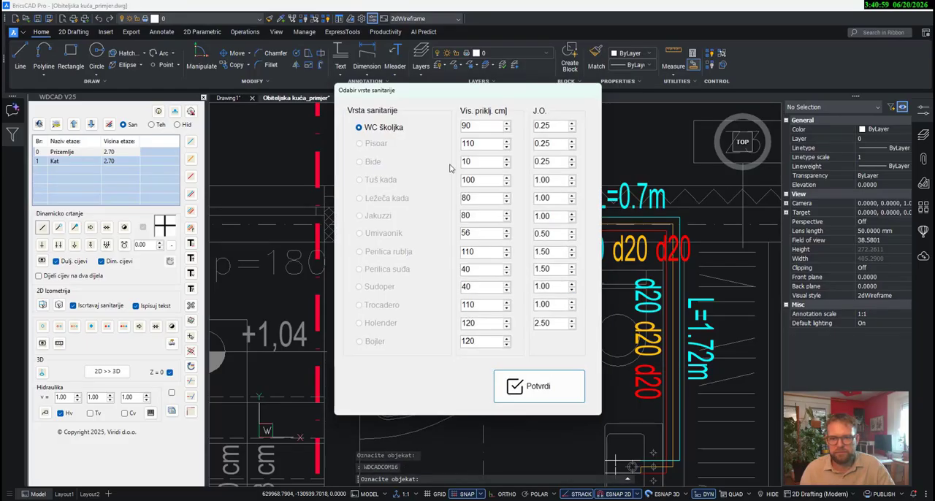
left_click(539, 387)
middle_click_drag(630, 448, 594, 274)
key("Return")
left_click(581, 290)
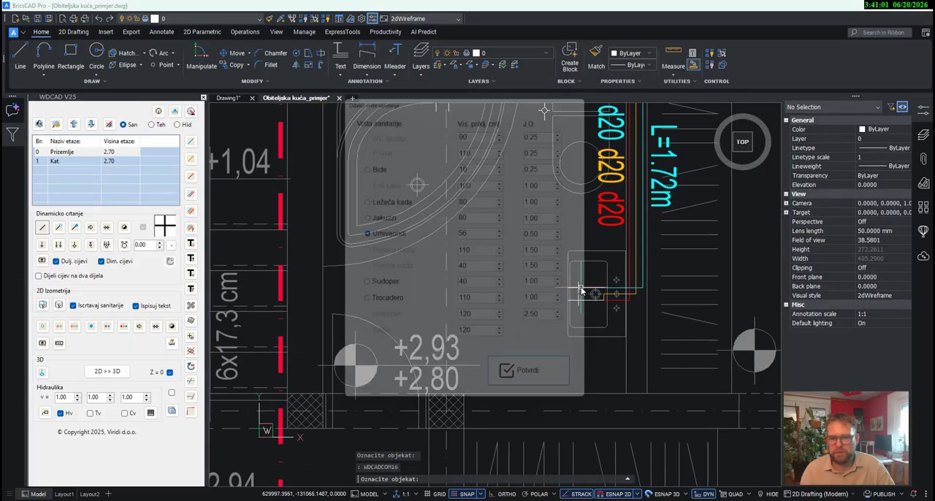
left_click(541, 387)
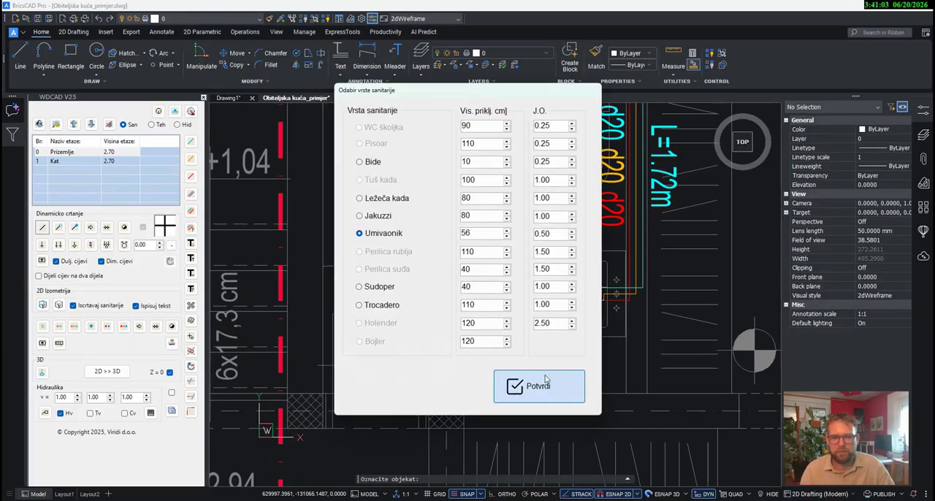
- Zoom to floor Prizemlje and place the vertical connection label THVØ15+40 below the kitchen sink
scroll(533, 278, "down", 4)
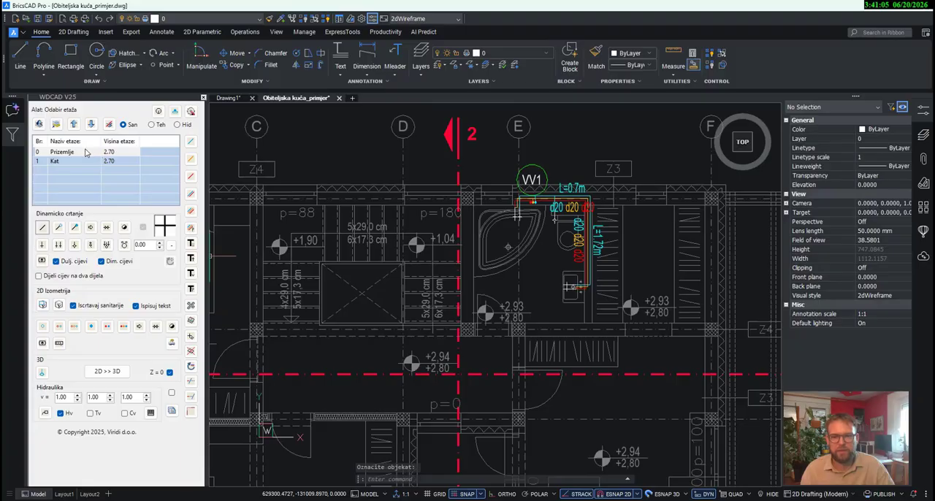
right_click(86, 152)
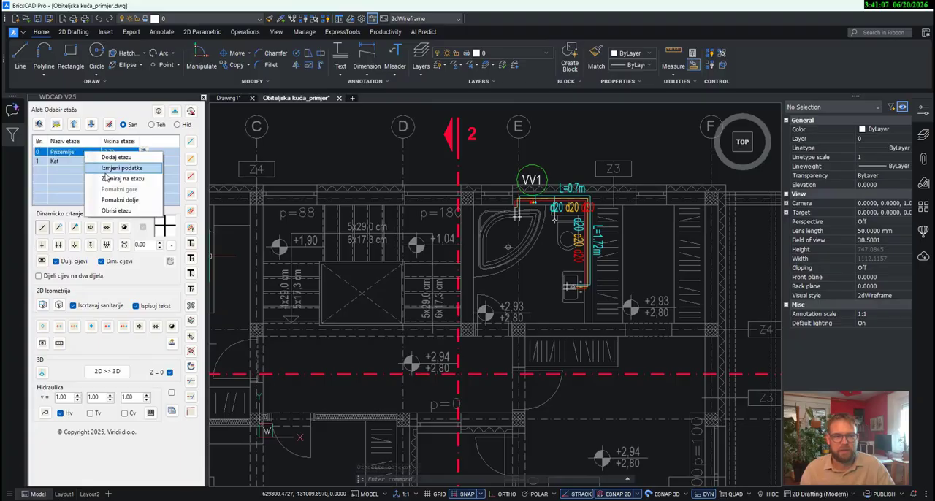
left_click(108, 179)
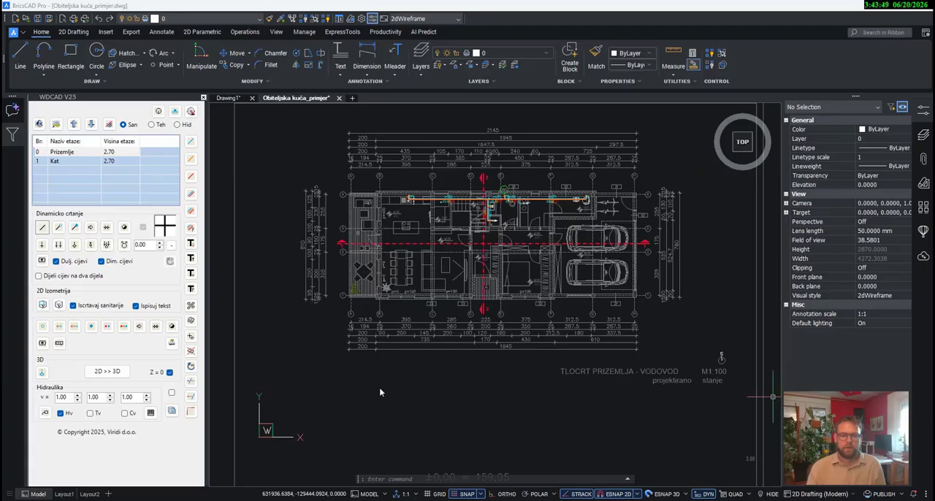
left_click(191, 259)
scroll(426, 194, "up", 8)
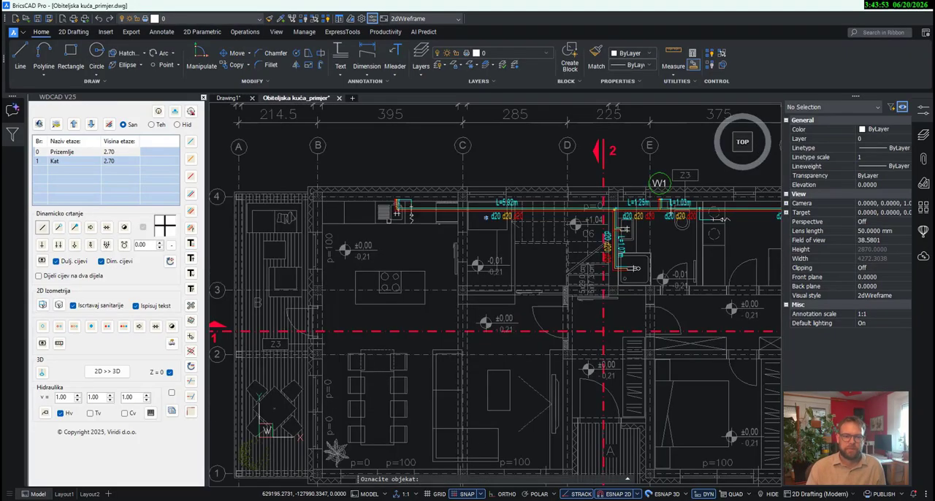
left_click(426, 194)
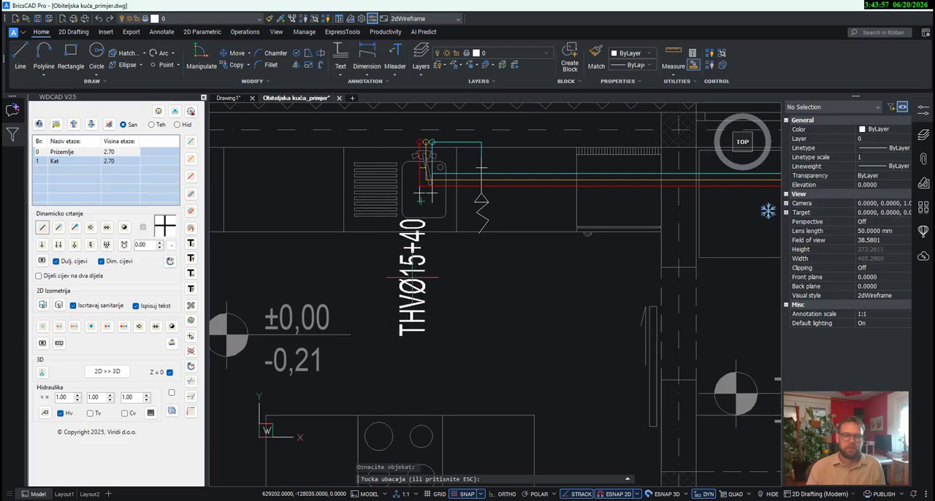
scroll(424, 275, "up", 3)
left_click(425, 276)
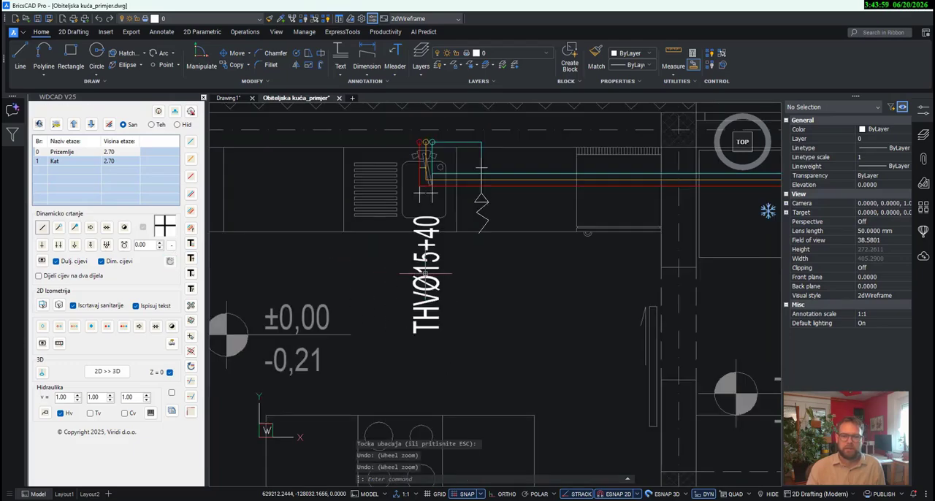
- Place the connection label HVØ15+40, rotated to vertical, below the dishwasher connection beside the kitchen sink
middle_click_drag(473, 297, 383, 283)
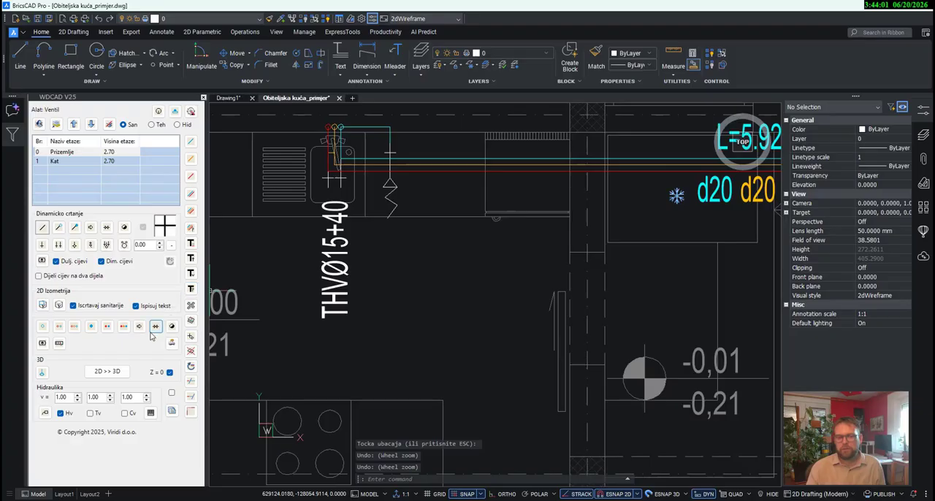
left_click(194, 264)
left_click(388, 205)
scroll(397, 250, "up", 3)
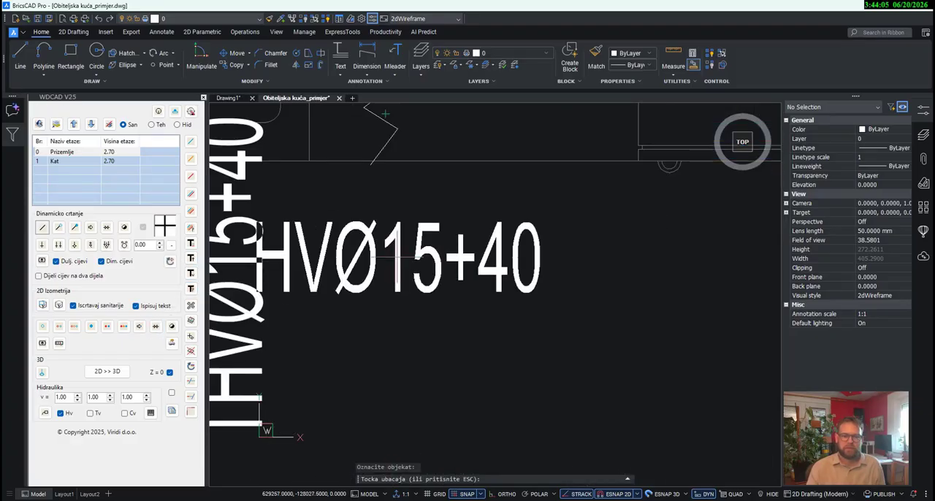
left_click(173, 262)
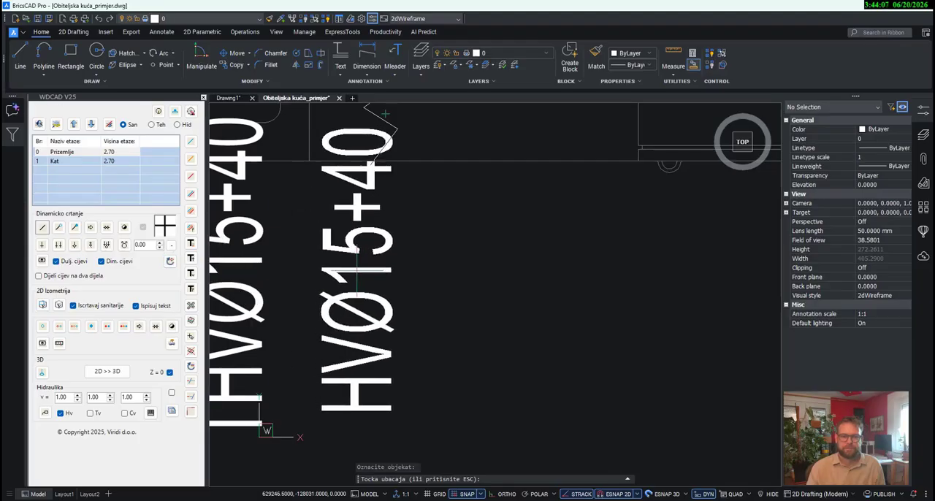
left_click(372, 319)
- Place the horizontal connection label THVØ15+100/220 beside the shower connection in the Prizemlje bathroom
scroll(423, 306, "down", 5)
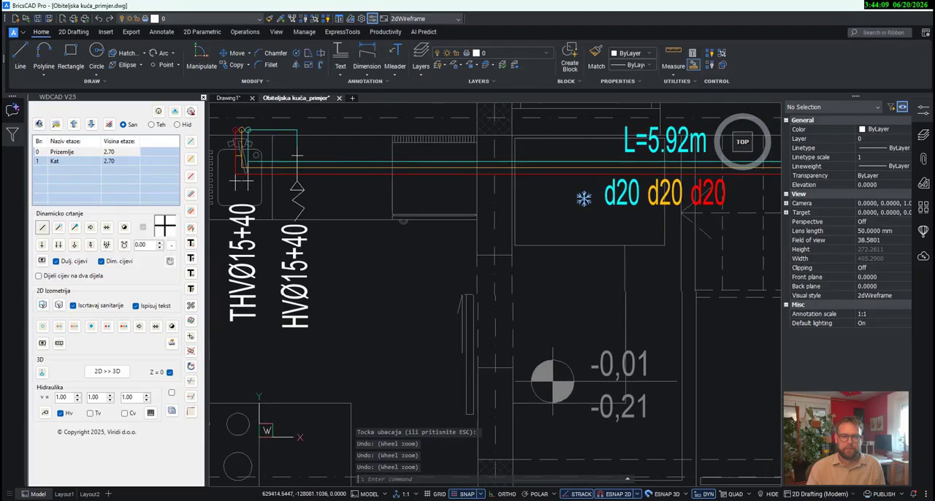
scroll(631, 331, "up", 2)
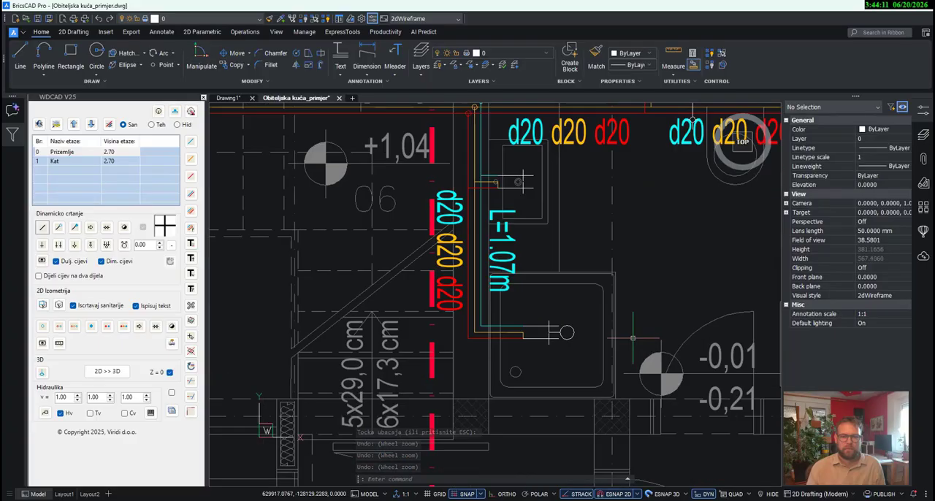
middle_click_drag(628, 332, 477, 270)
left_click(189, 306)
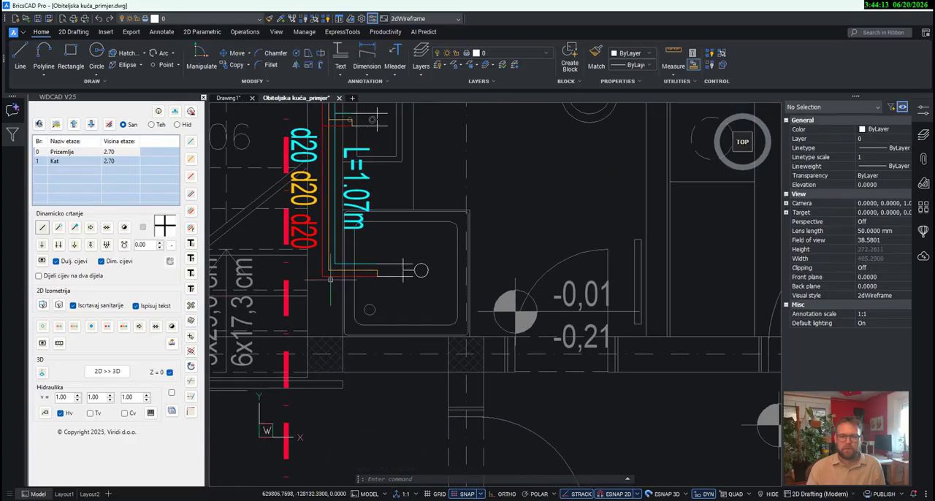
left_click(420, 271)
scroll(513, 272, "up", 3)
scroll(517, 273, "up", 2)
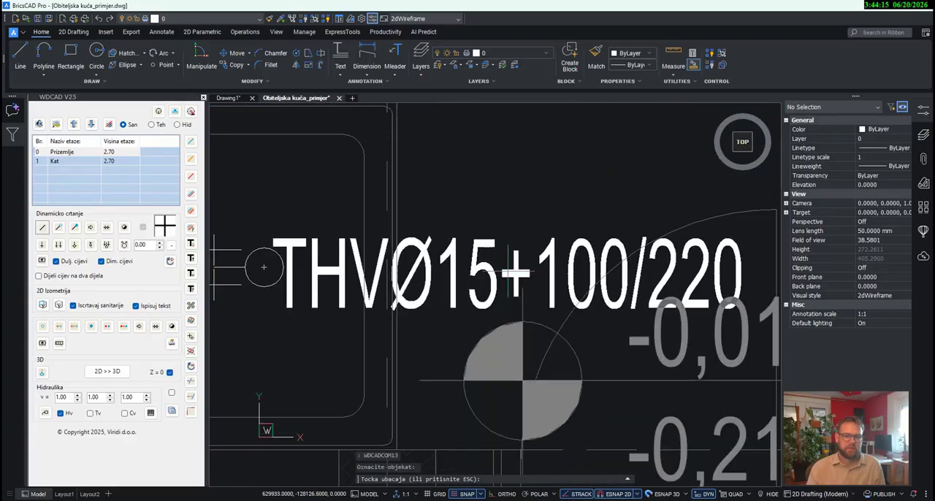
left_click(530, 268)
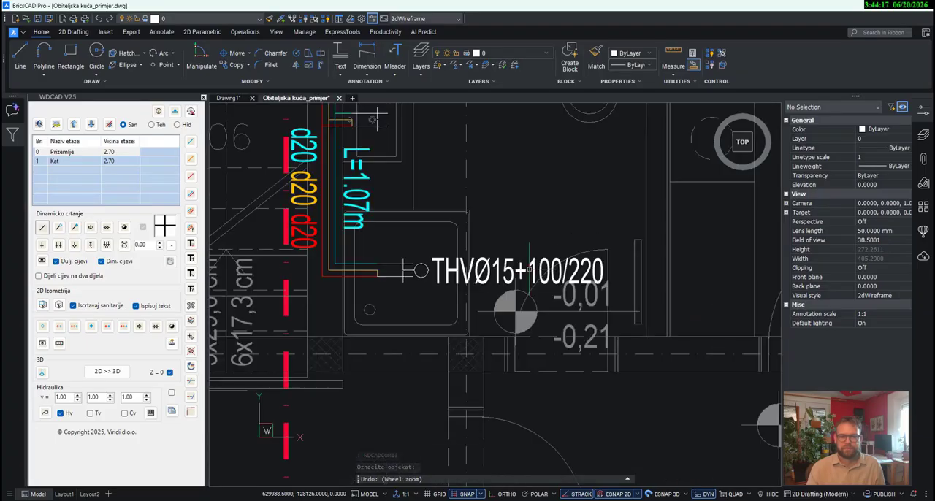
- Place the horizontal connection label THVØ15+56 beside the washbasin connection in the Prizemlje bathroom
scroll(478, 229, "up", 1)
middle_click_drag(479, 230, 517, 339)
key("space")
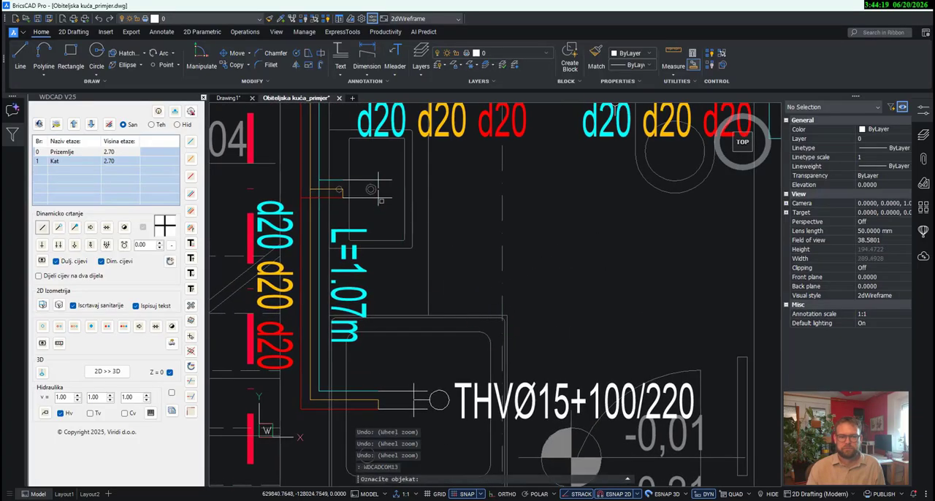
left_click(369, 192)
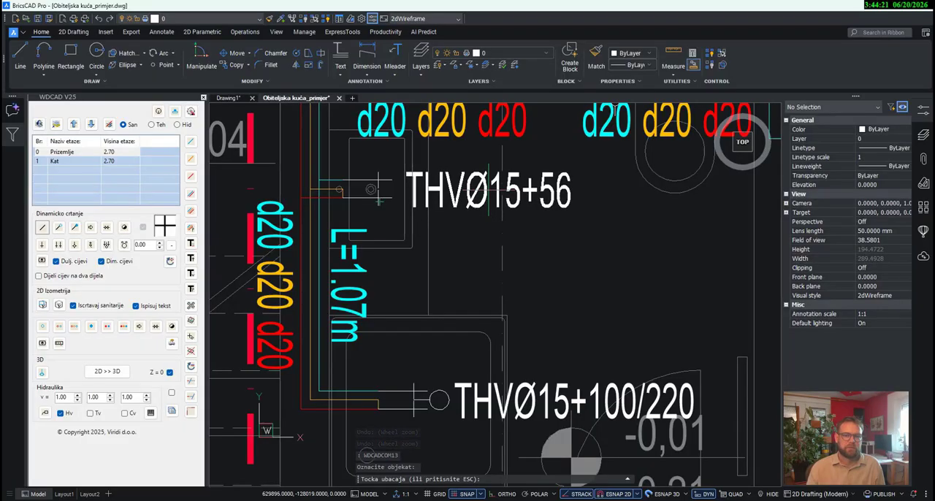
left_click(483, 190)
- Place the connection label HVØ15+90, rotated to vertical, below the toilet connection in the Prizemlje bathroom
scroll(477, 257, "down", 5)
middle_click_drag(620, 283, 590, 283)
mouse_move(558, 239)
middle_mouse_down()
mouse_move(381, 232)
mouse_move(458, 252)
middle_mouse_up()
scroll(458, 251, "up", 2)
scroll(428, 253, "up", 1)
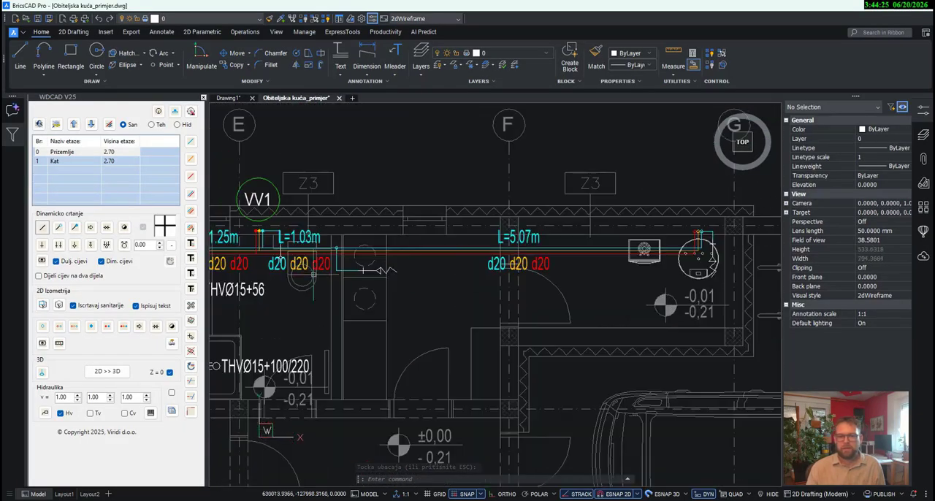
middle_click_drag(294, 266, 443, 252)
scroll(442, 250, "up", 2)
key("Return")
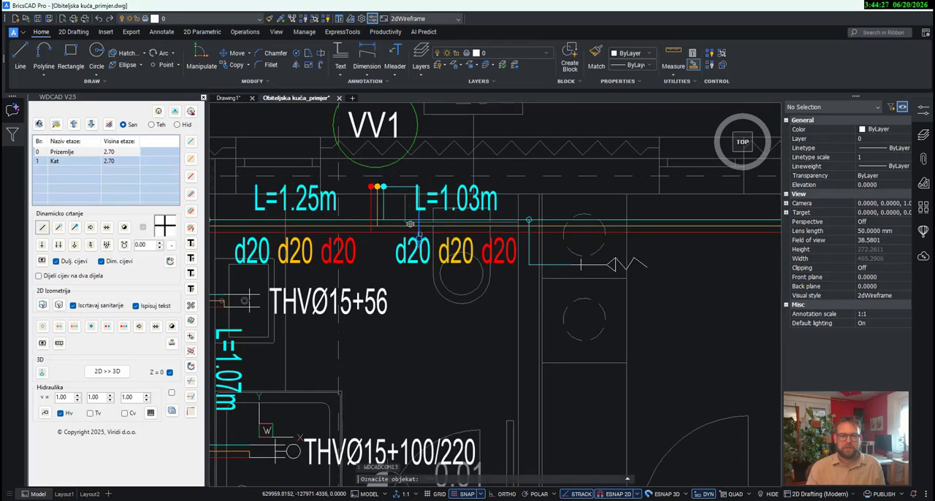
left_click(420, 234)
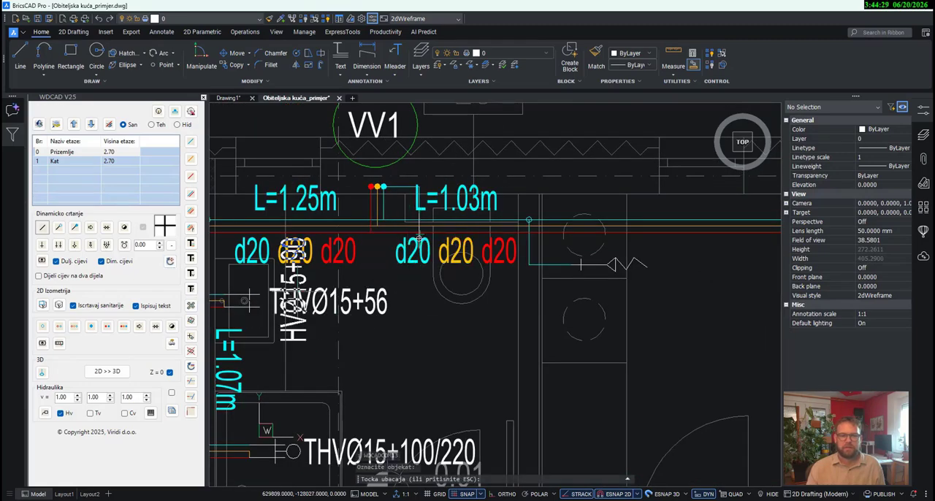
scroll(421, 321, "up", 1)
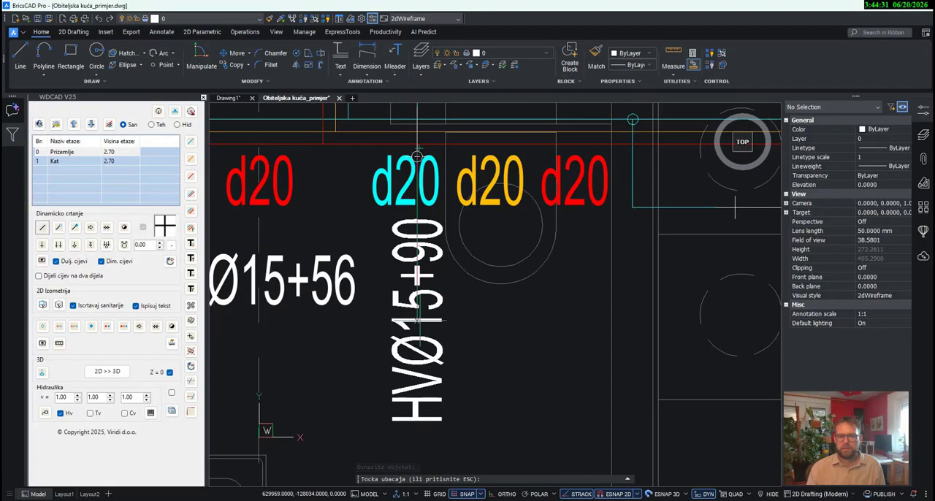
key("ctrl+z")
key("ctrl+z")
key("ctrl+z")
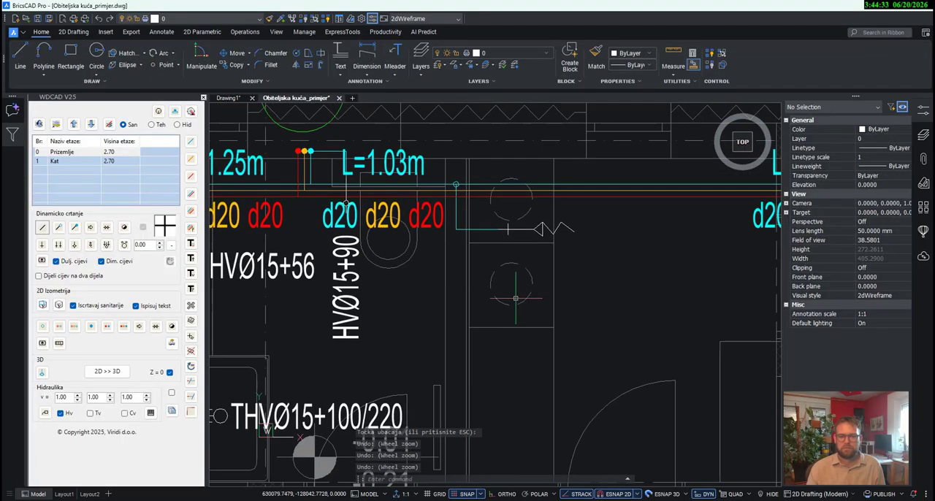
- Place the horizontal connection label HVØ15+110 beside the washing machine connection in the room next to the Prizemlje bathroom
key("Return")
left_click(557, 229)
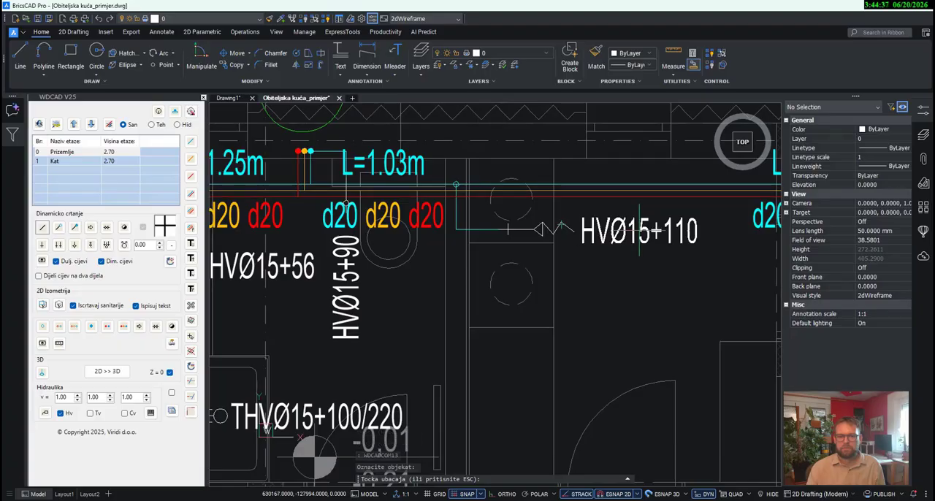
left_click(639, 230)
- Place the connection label HVØ15+120, rotated to vertical, below the connection at the round water heater on floor Prizemlje
scroll(606, 274, "down", 2)
middle_click_drag(621, 293, 366, 285)
scroll(662, 247, "up", 1)
key("Return")
left_click(643, 232)
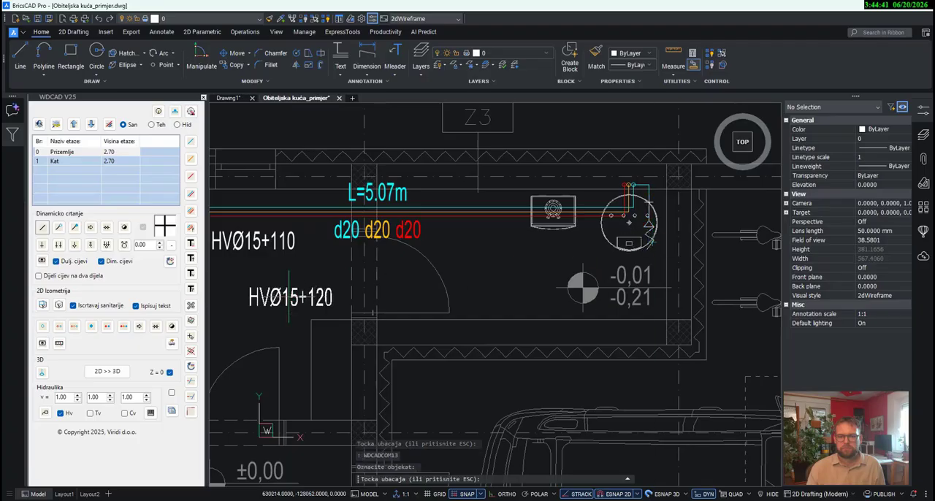
left_click(169, 262)
scroll(639, 292, "up", 3)
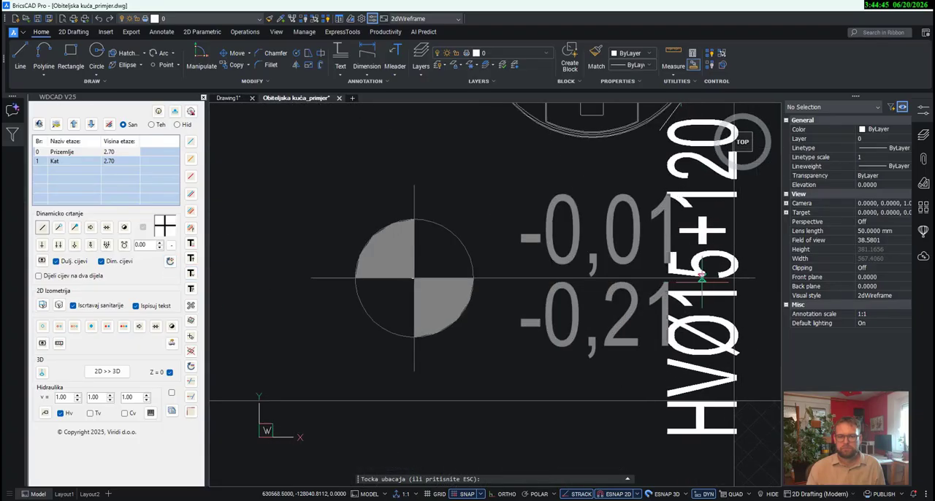
scroll(699, 281, "up", 2)
left_click(703, 278)
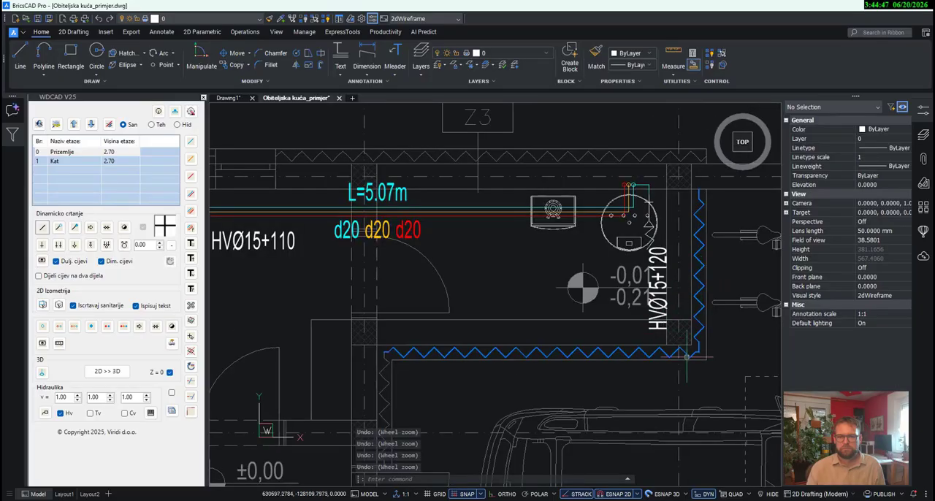
- Place the vertical connection label THVØ15+80 below the corner bathtub connection in the bathroom on floor Kat
scroll(687, 357, "down", 2)
mouse_move(697, 399)
middle_mouse_down()
mouse_move(697, 380)
mouse_move(736, 333)
mouse_move(820, 281)
middle_mouse_up()
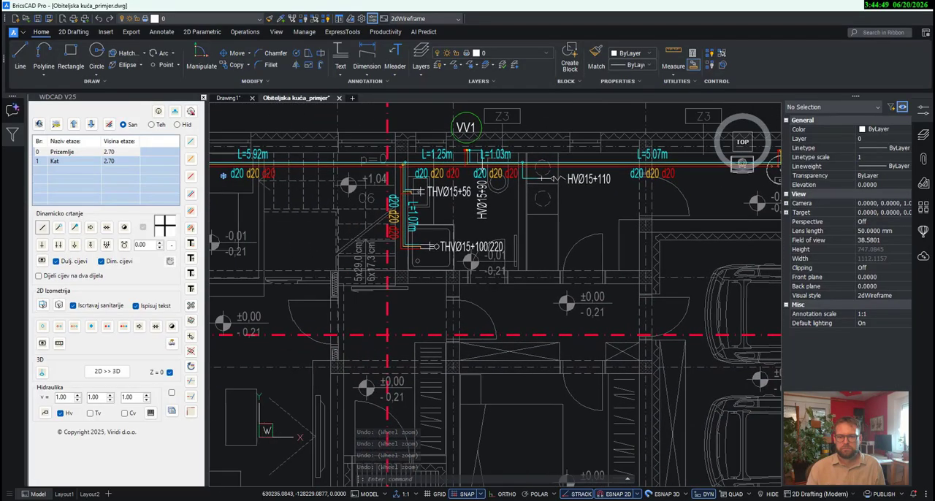
scroll(605, 299, "down", 3)
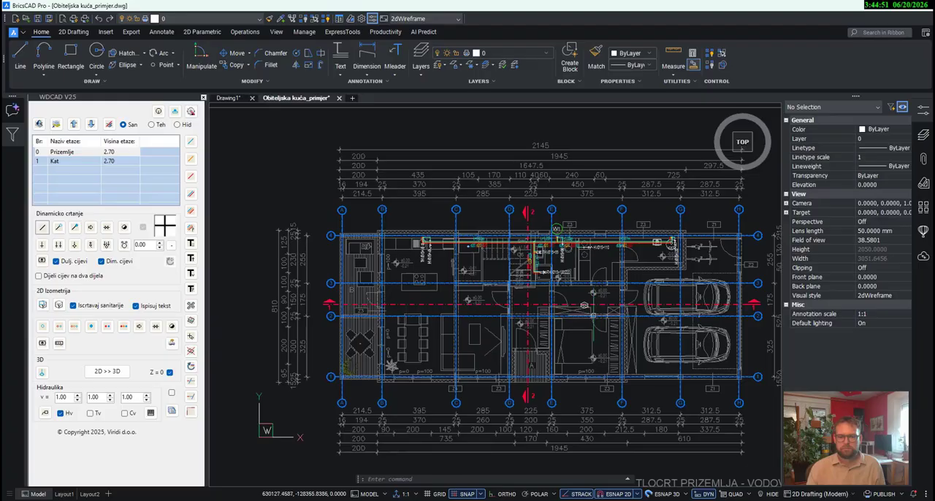
middle_click_drag(611, 382, 603, 232)
scroll(603, 233, "down", 3)
middle_click_drag(581, 385, 574, 319)
scroll(575, 318, "up", 3)
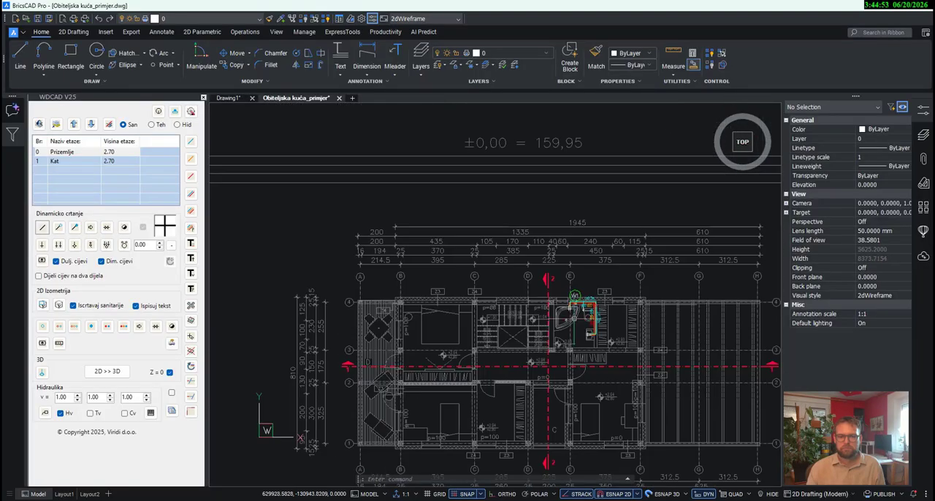
scroll(575, 317, "up", 5)
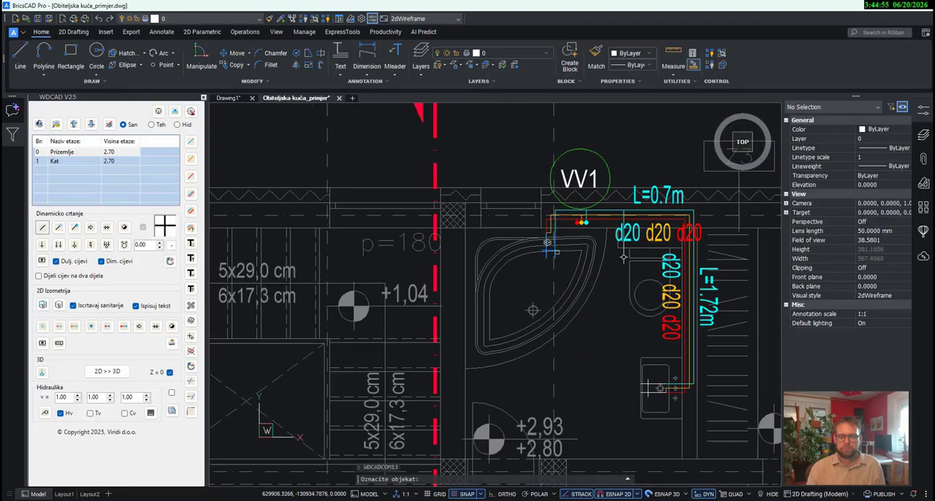
left_click(557, 252)
scroll(558, 283, "up", 1)
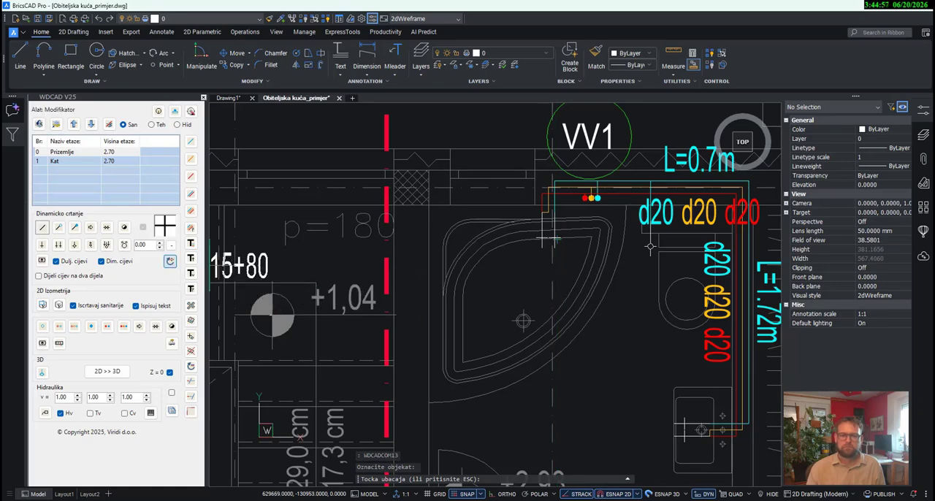
scroll(554, 238, "up", 4)
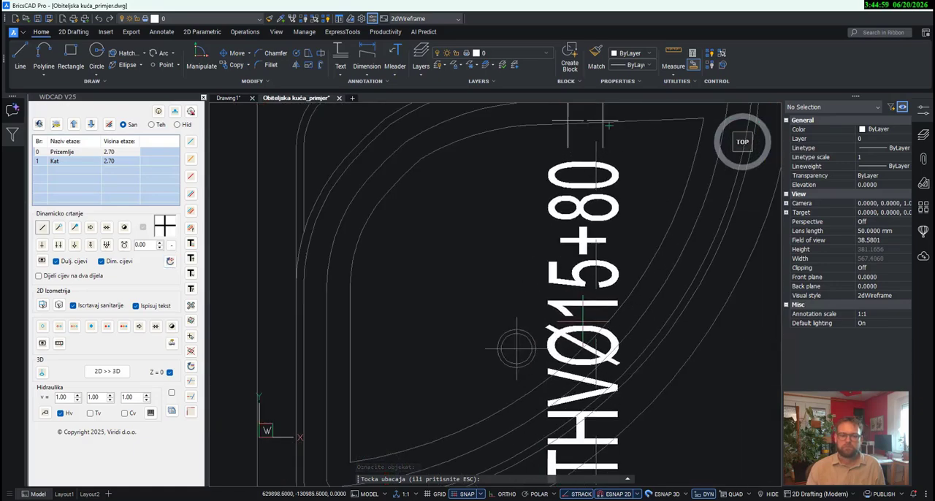
left_click(583, 322)
- Place the horizontal connection label THVØ15+56 beside the washbasin connection in the Kat bathroom
middle_click_drag(662, 365, 531, 338)
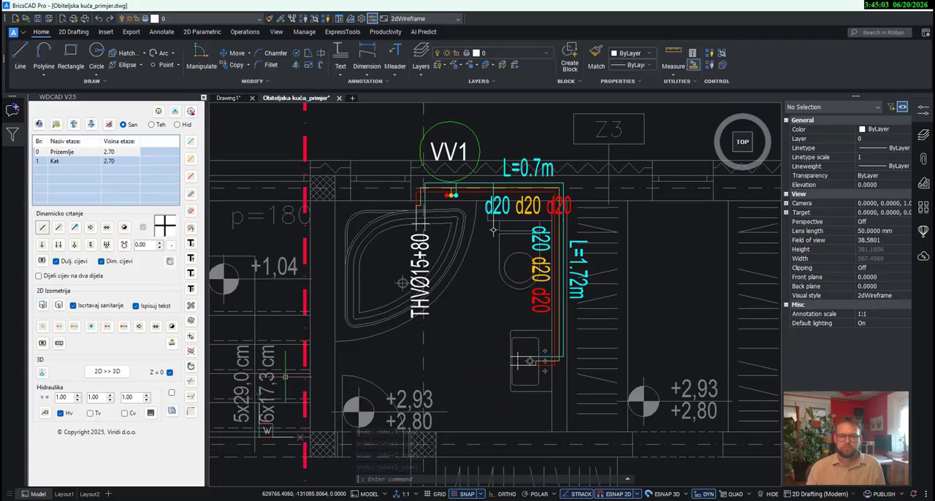
left_click(192, 260)
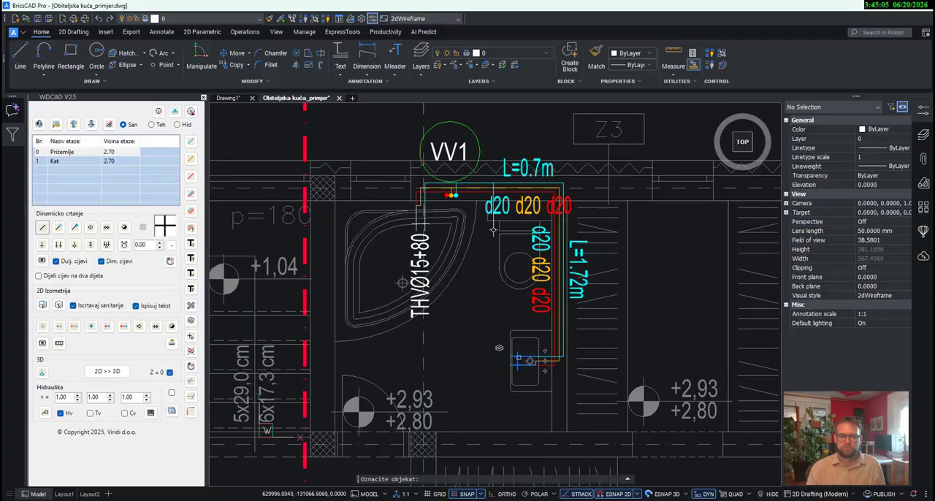
left_click(518, 358)
left_click(462, 361)
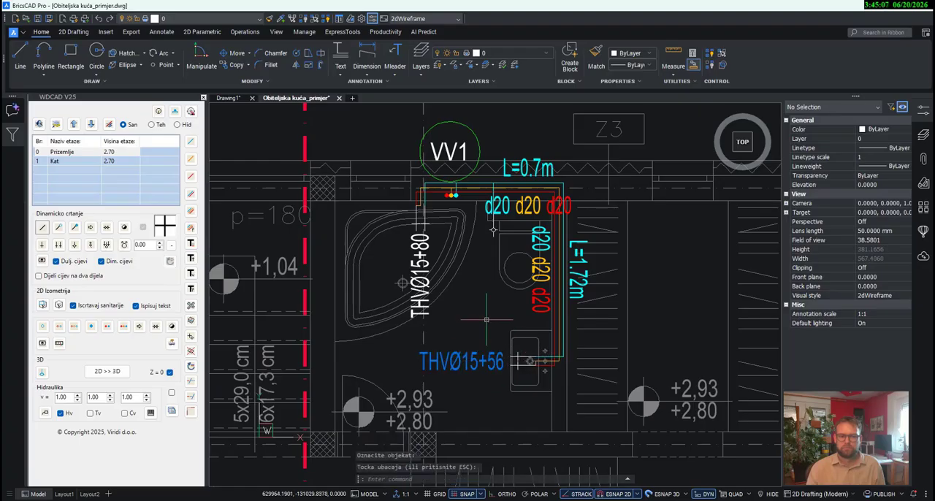
- Place the vertical connection label HVØ15+90 below the toilet connection in the Kat bathroom
key("Return")
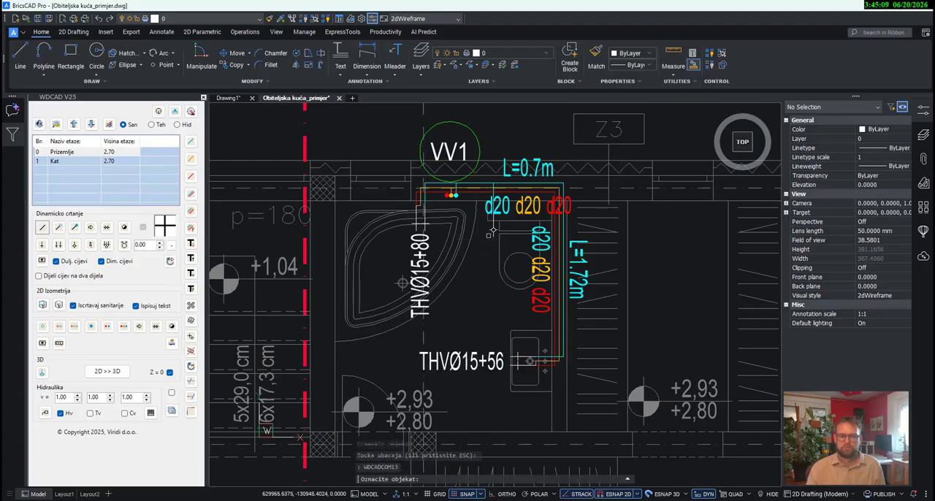
left_click(494, 231)
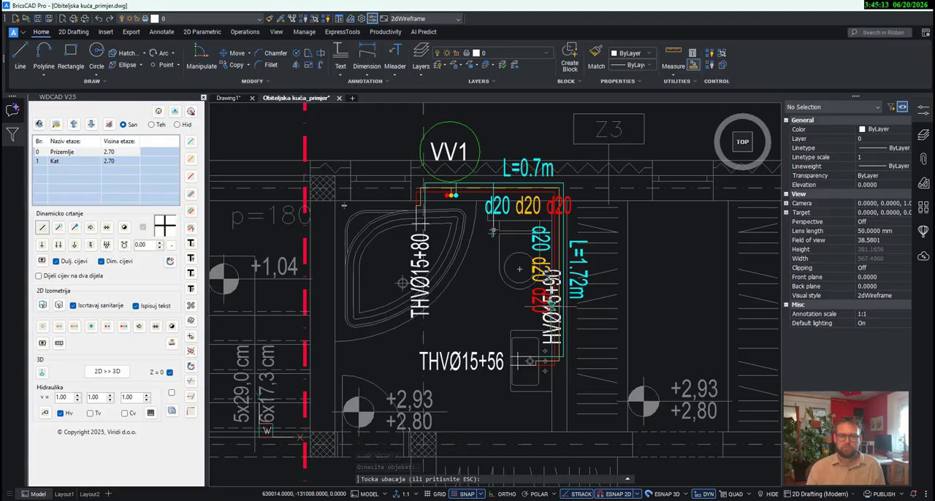
scroll(505, 271, "up", 4)
scroll(494, 275, "up", 1)
scroll(464, 288, "up", 1)
left_click(462, 287)
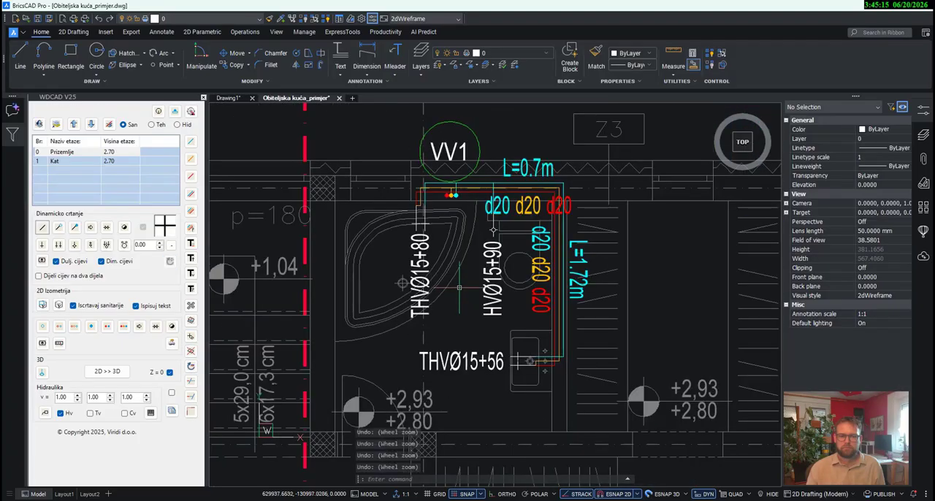
- Return from floor Kat to floor Prizemlje by zooming to that floor
scroll(494, 231, "down", 10)
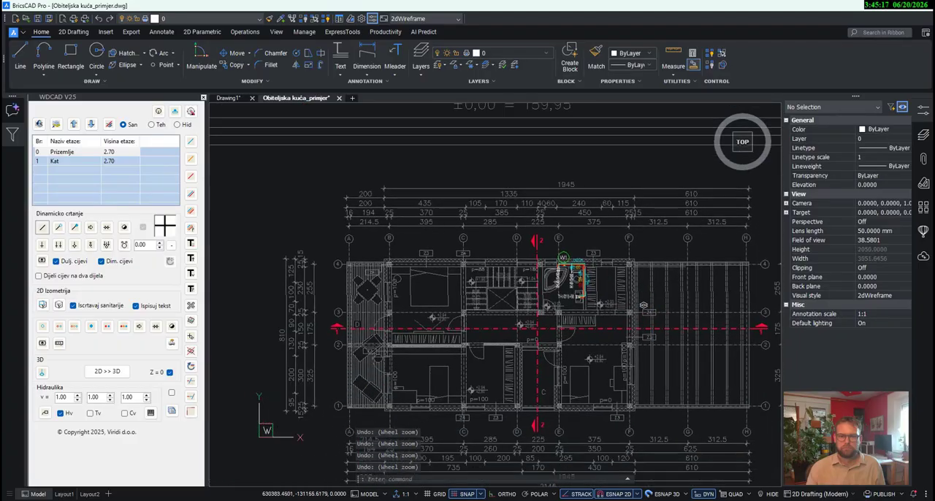
scroll(568, 250, "up", 3)
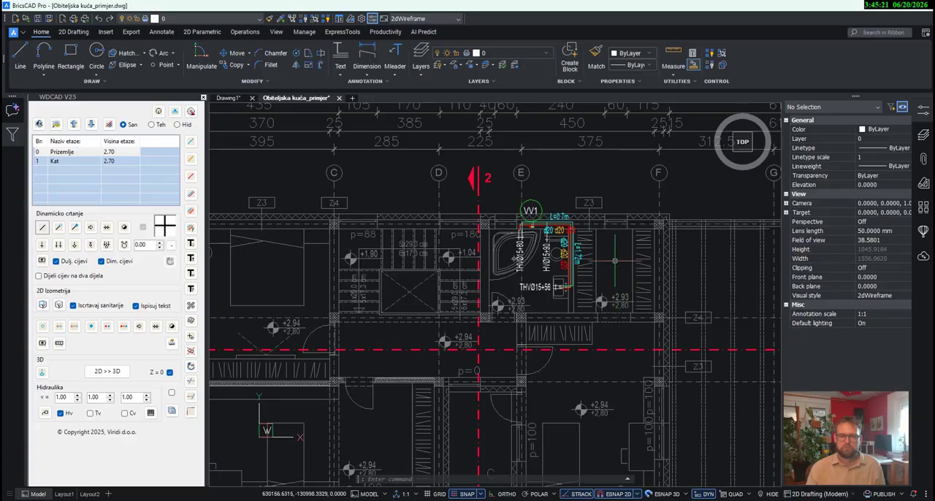
scroll(618, 291, "down", 2)
scroll(607, 304, "up", 3)
scroll(593, 315, "down", 5)
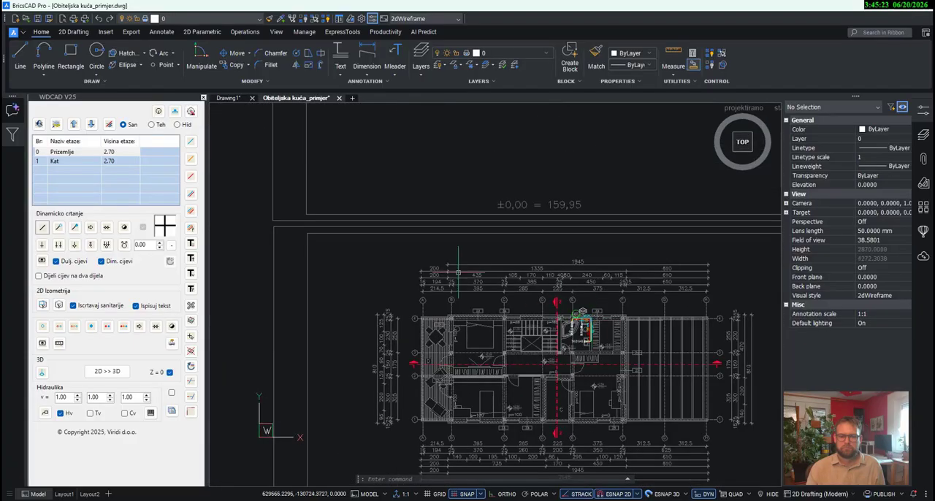
right_click(87, 155)
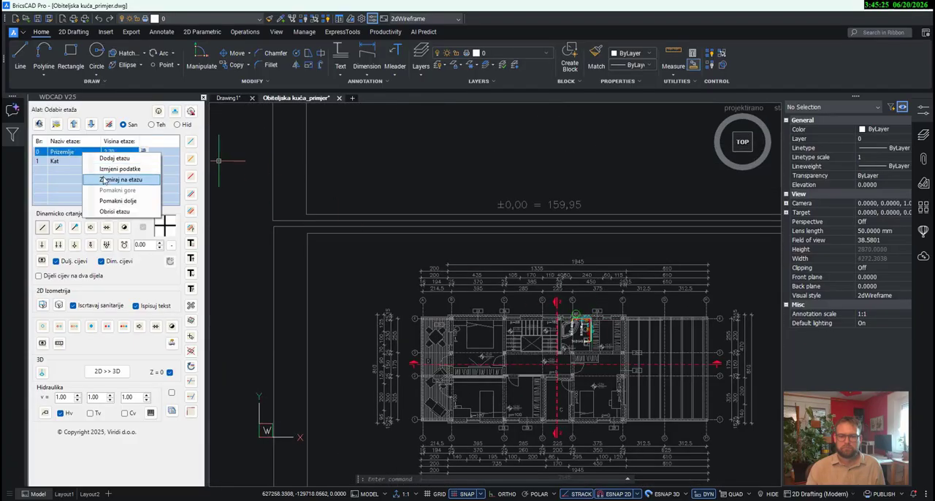
left_click(109, 179)
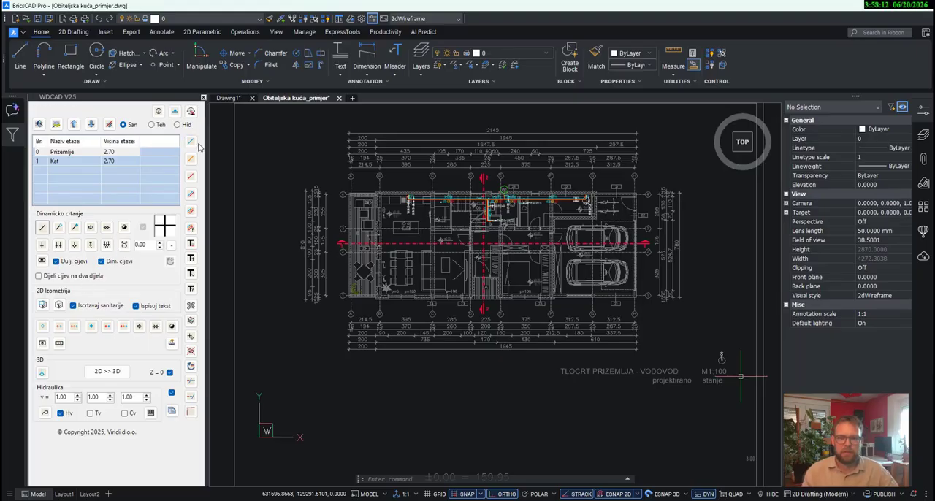
- Draw a cold-water pipe from the water heater straight through the garage and add a vertical pipe point just inside the front wall
left_click(191, 143)
scroll(589, 187, "up", 6)
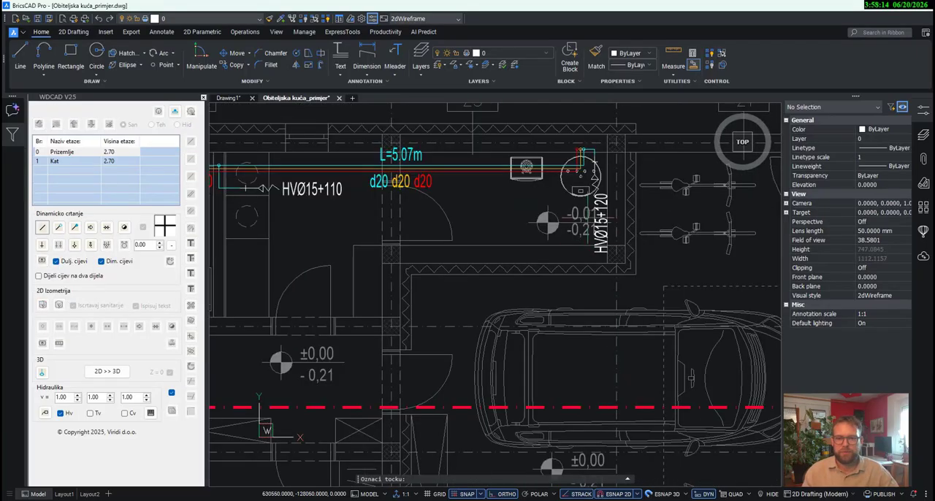
left_click(579, 158)
scroll(579, 158, "down", 5)
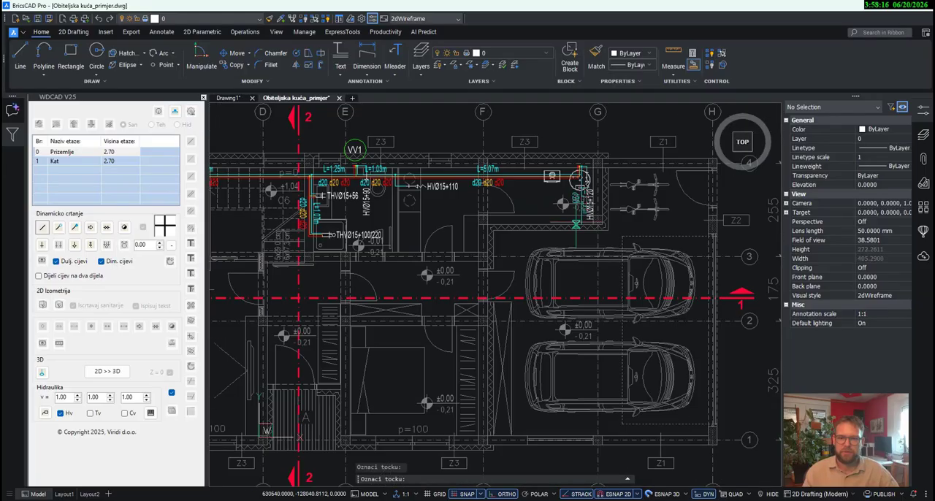
scroll(600, 317, "up", 5)
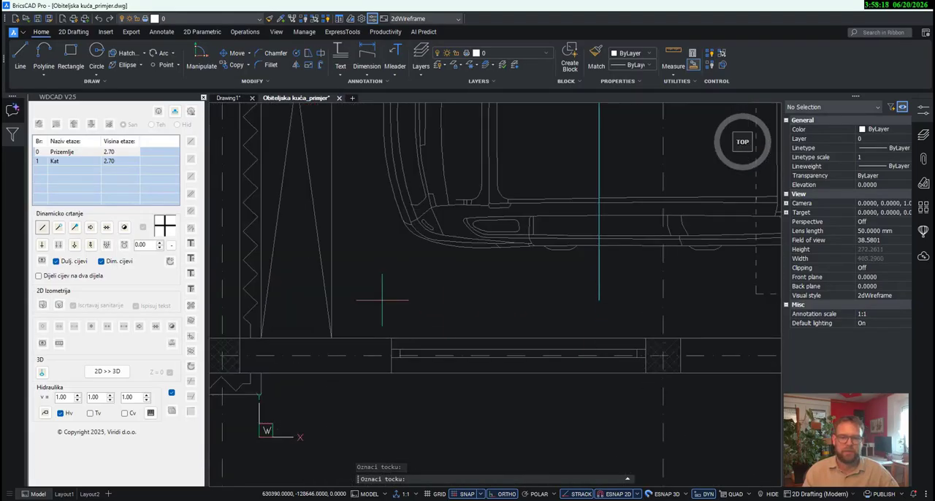
left_click(58, 227)
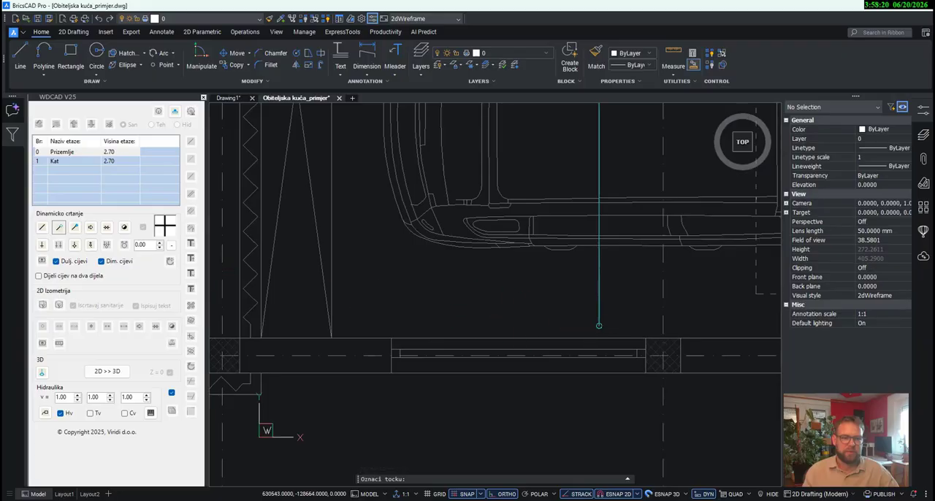
scroll(590, 341, "up", 2)
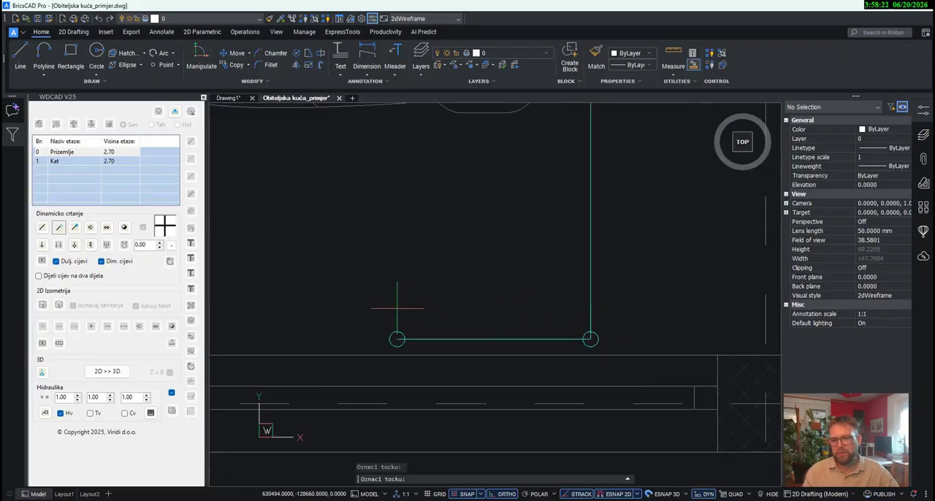
- Continue the cold-water pipe straight through the garage front wall to end outside the house, as a segment about 1.1 m long
left_click(42, 227)
scroll(591, 339, "down", 2)
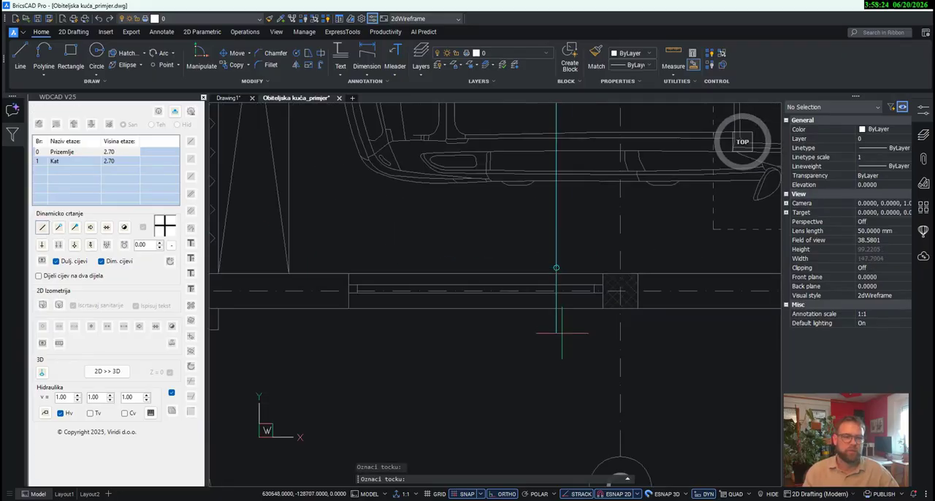
middle_click_drag(561, 394, 569, 283)
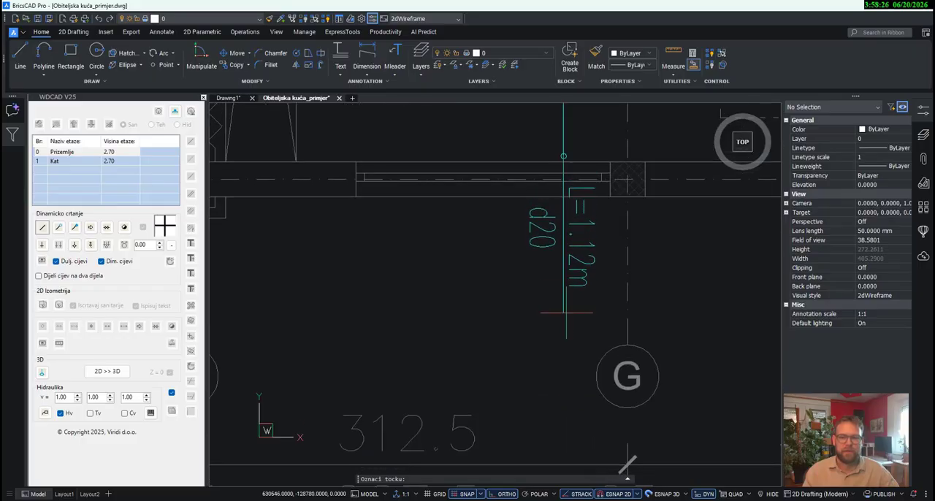
left_click(565, 312)
key("Escape")
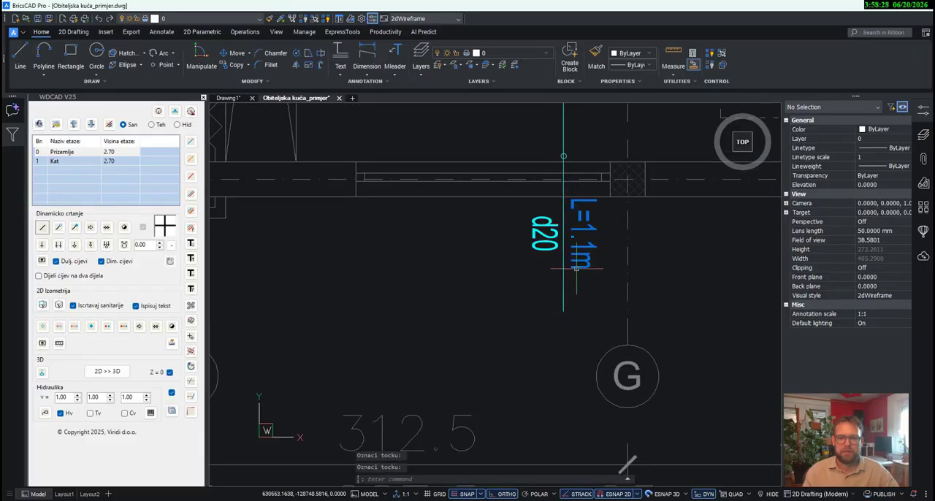
- Delete the length label beside the cold-water pipe segment outside the garage front wall, keeping its diameter label
left_click(191, 352)
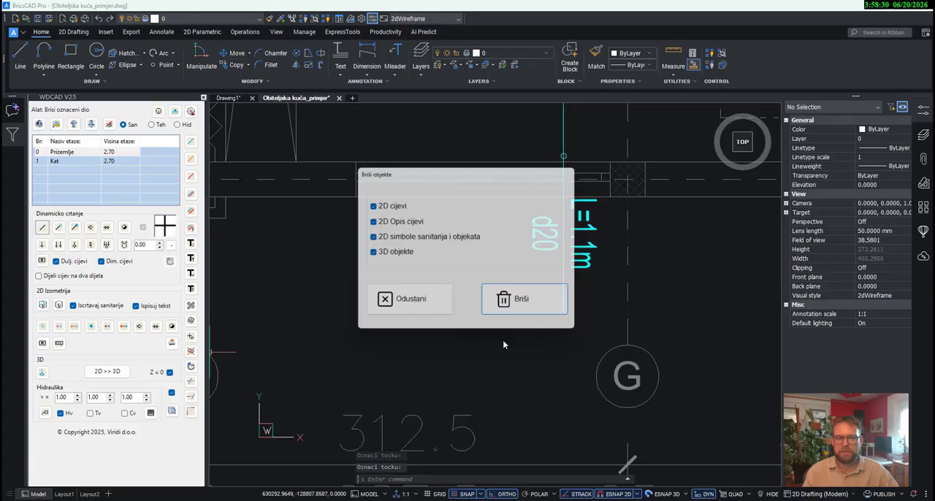
left_click(532, 311)
left_click(590, 265)
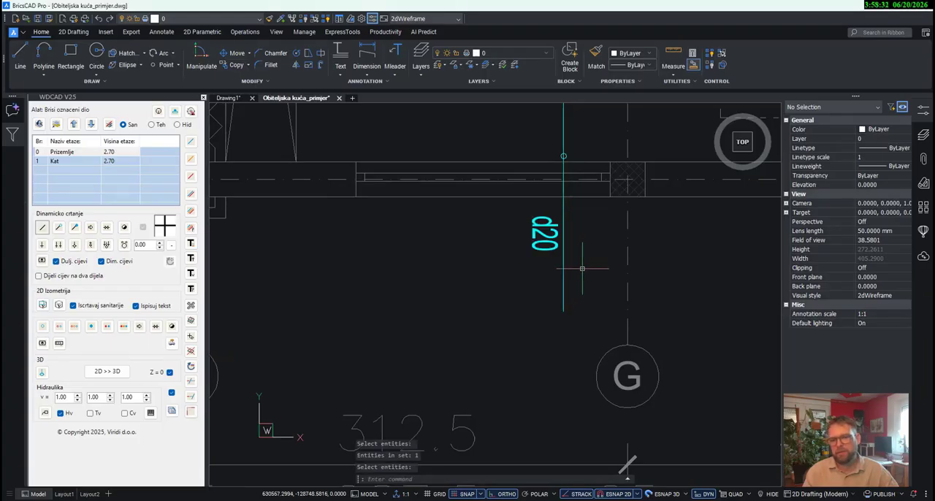
- Draw a short cold-water pipe stub with an upward-pointing arrow symbol beside the outer end of the supply pipe
left_click(191, 142)
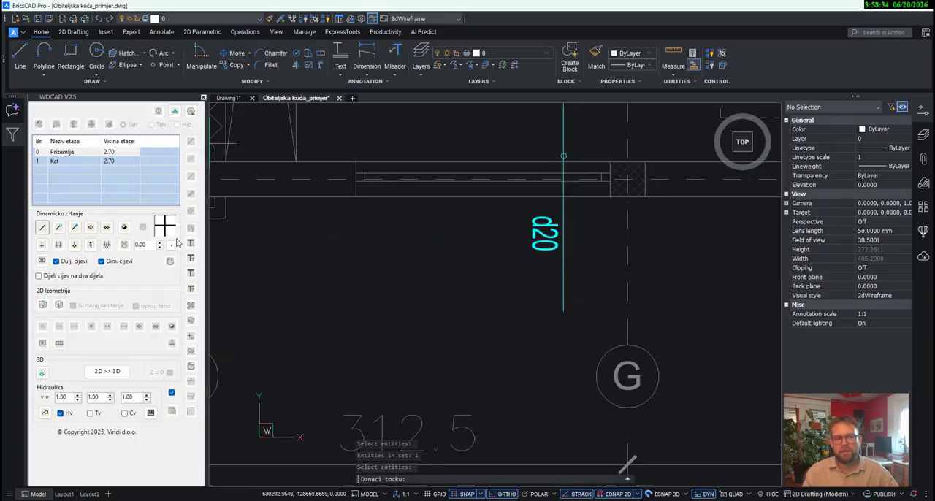
left_click(90, 227)
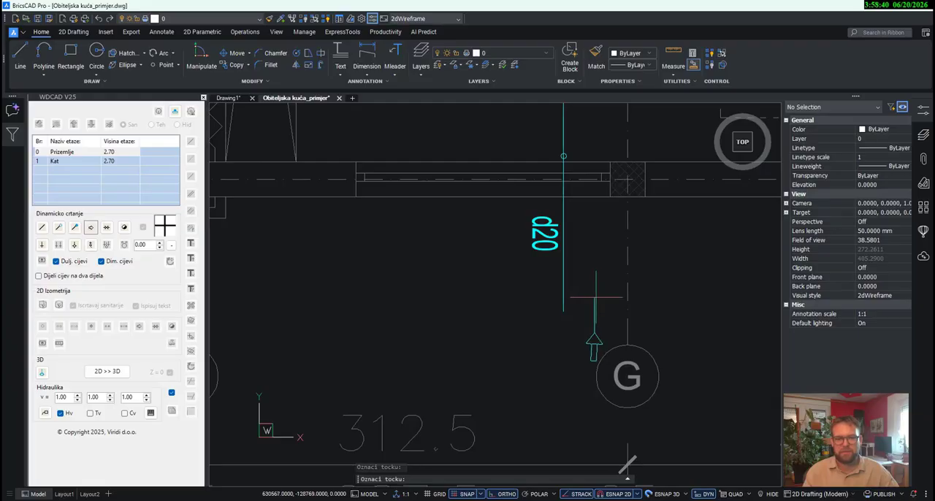
left_click(596, 298)
key("Escape")
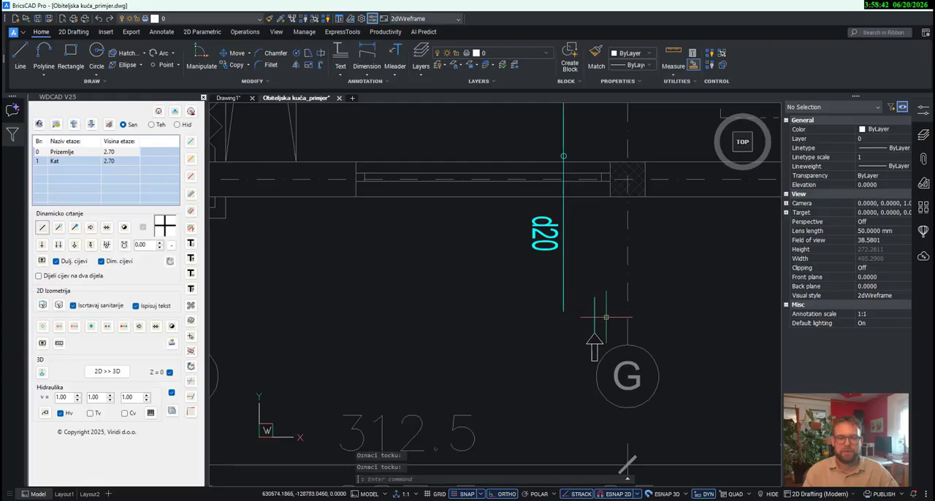
left_click(606, 318)
key("Escape")
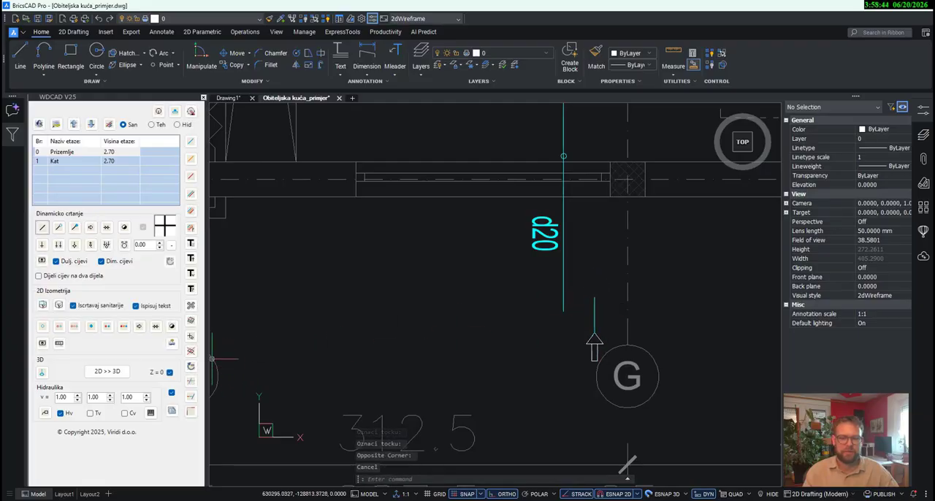
- Delete the short pipe stub above the arrow symbol outside the garage, keeping the arrow
key("Return")
left_click(549, 314)
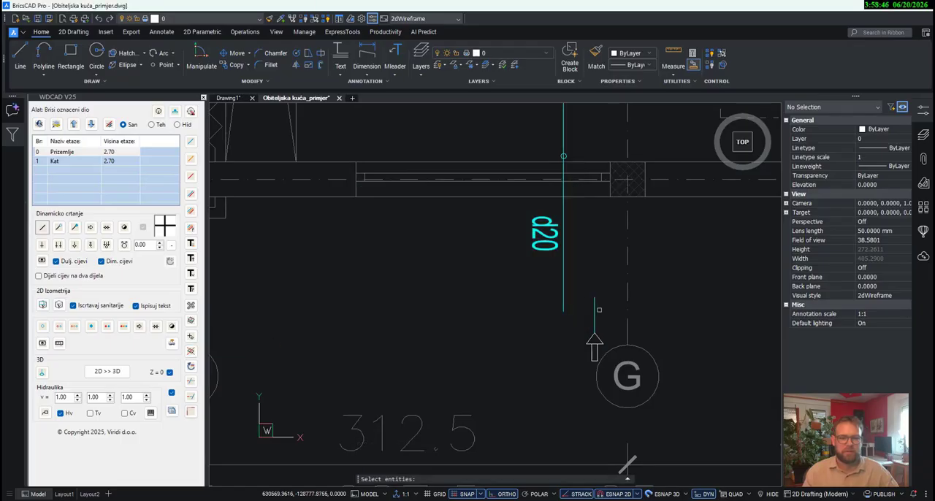
left_click(595, 338)
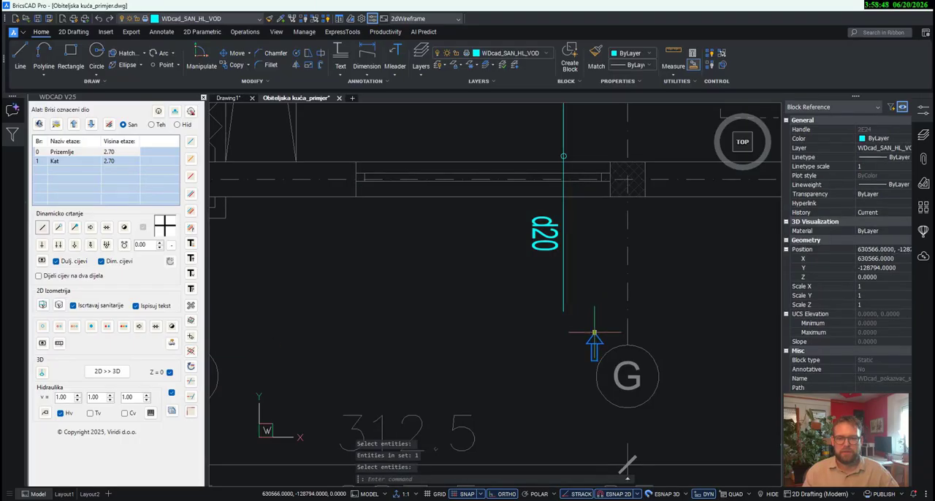
- Move the arrow symbol by its tip onto the outer end of the cold-water supply pipe
left_click(594, 333)
left_click(564, 320)
scroll(563, 365, "down", 5)
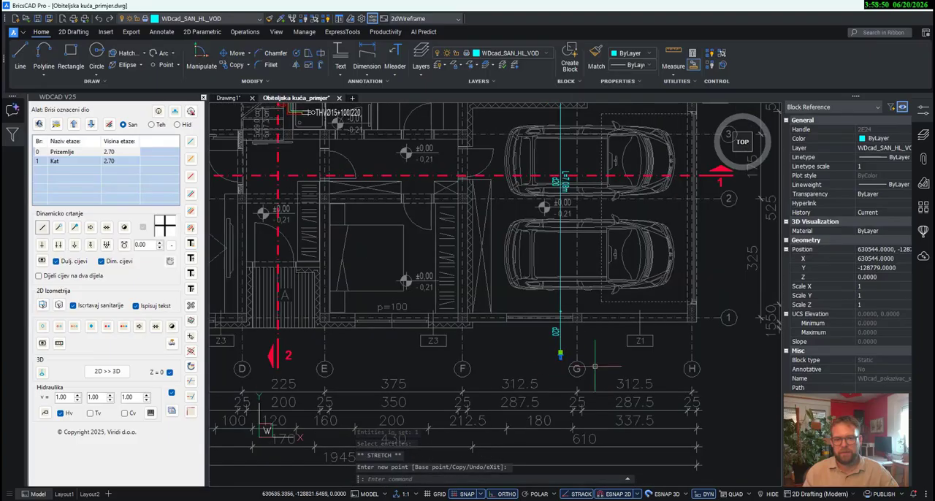
key("Escape")
- Zoom to floor Prizemlje to view its complete plan with the water pipes
middle_click_drag(564, 362, 594, 447)
middle_click_drag(653, 351, 679, 353)
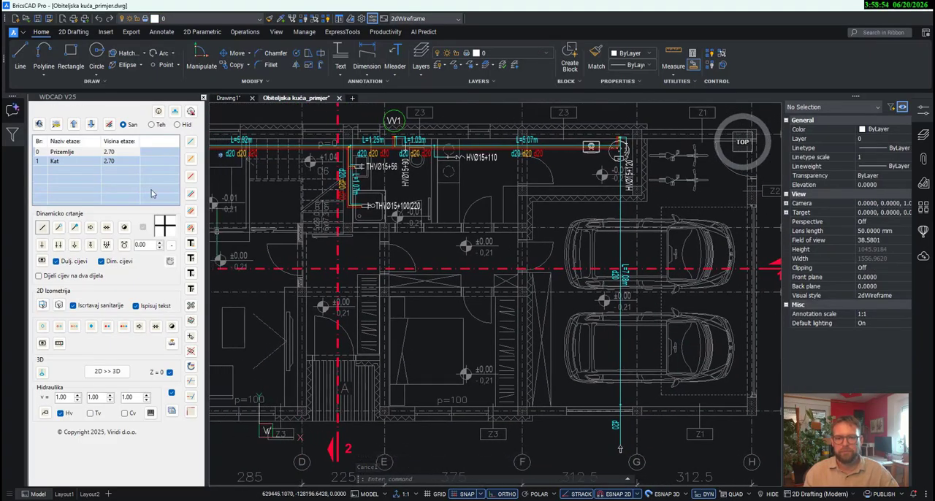
right_click(92, 152)
left_click(121, 175)
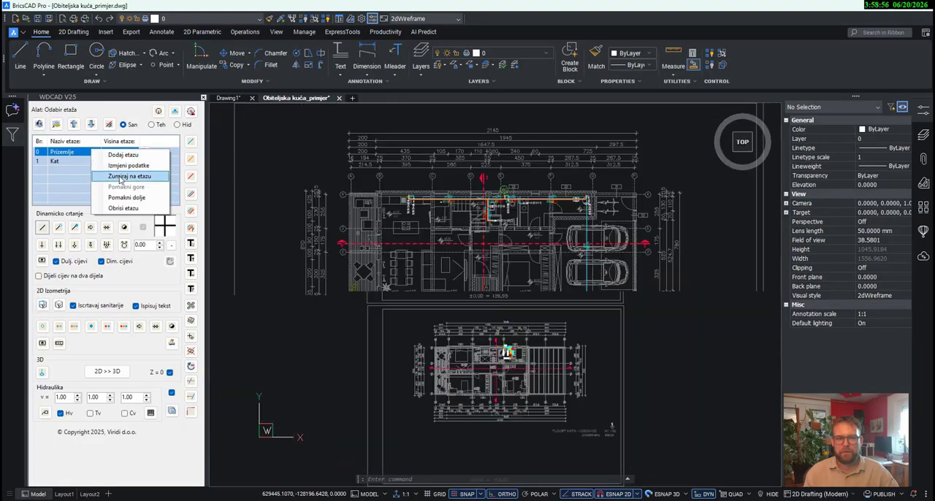
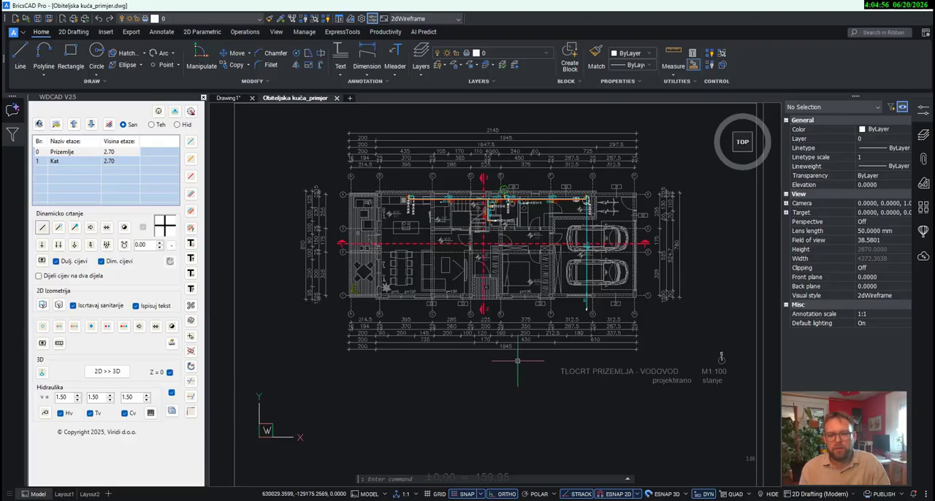
- Set the profile of the short cold-water branch beside the kitchen sink, leading to connection HVØ15+40, to 20
middle_click_drag(526, 383, 536, 421)
scroll(406, 253, "up", 8)
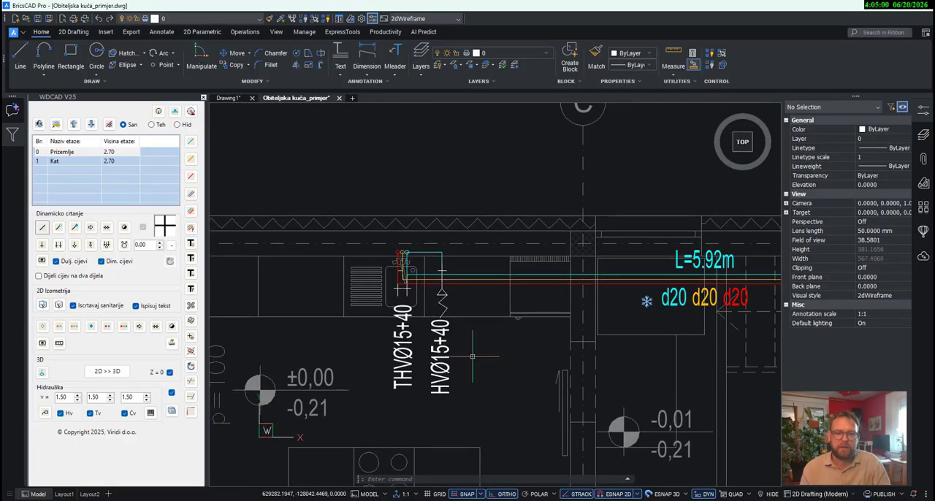
left_click(191, 229)
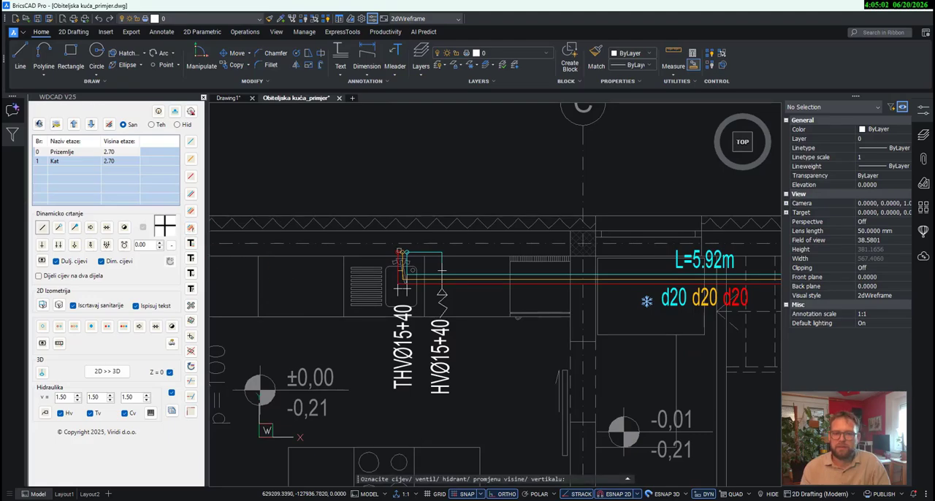
left_click(428, 254)
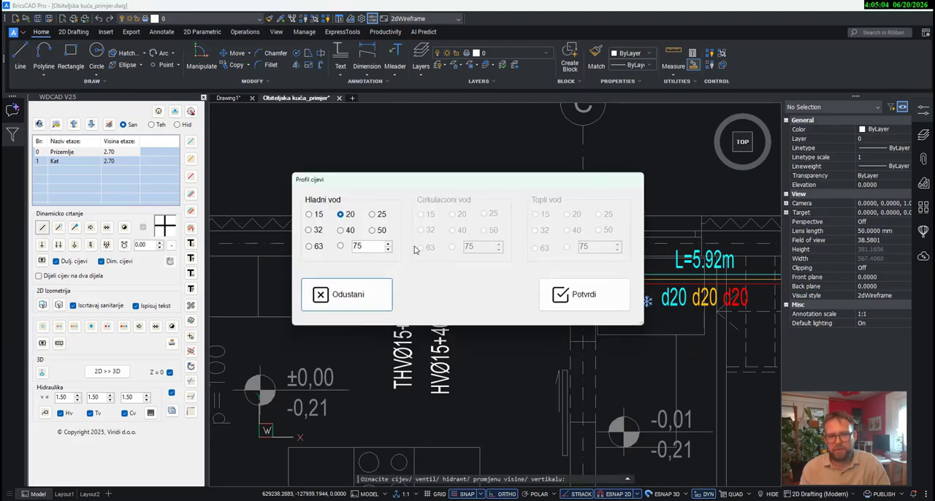
left_click(584, 295)
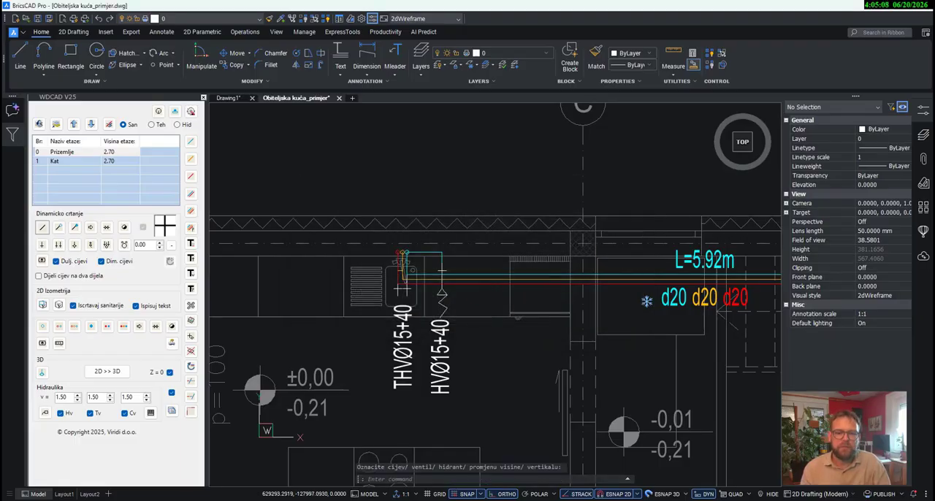
scroll(401, 290, "up", 3)
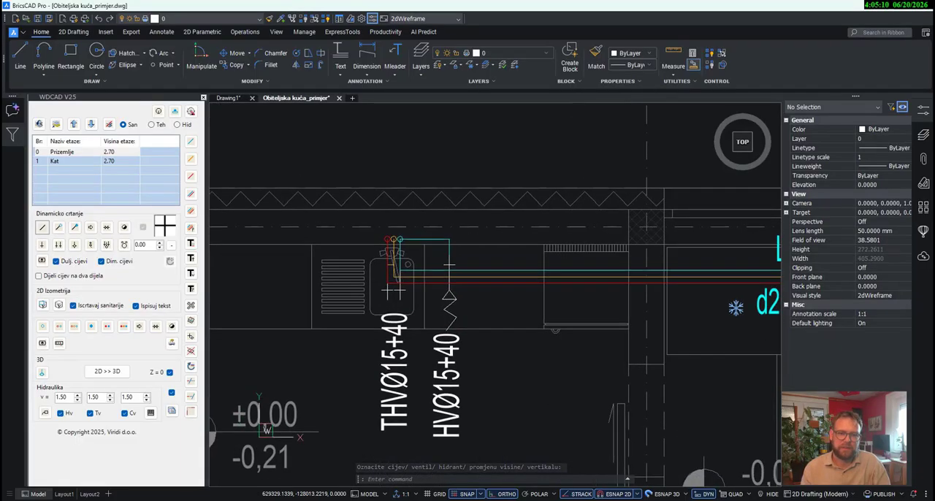
scroll(394, 291, "down", 5)
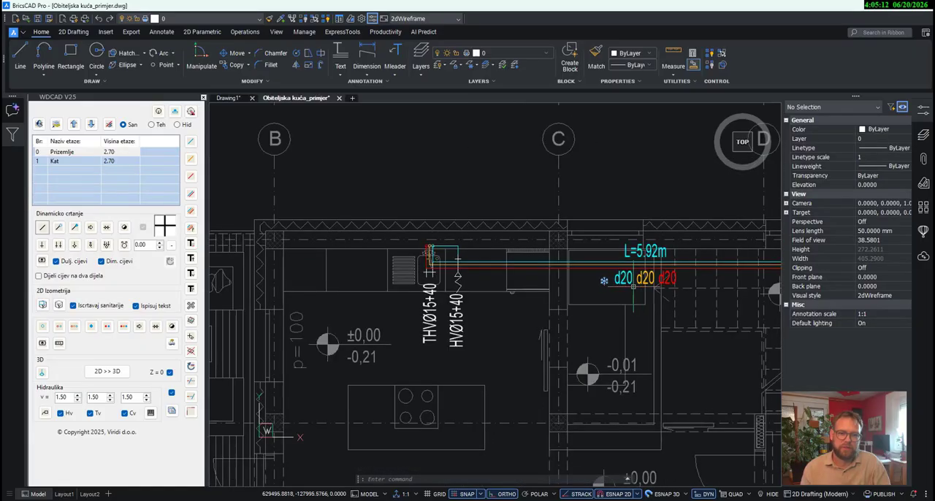
- Run the hydraulic calculation for the kitchen connections THVØ15+40 and HVØ15+40 and place its label above the plan, led from the L=5.92m pipe
mouse_move(650, 287)
middle_mouse_down()
mouse_move(604, 286)
mouse_move(564, 301)
middle_mouse_up()
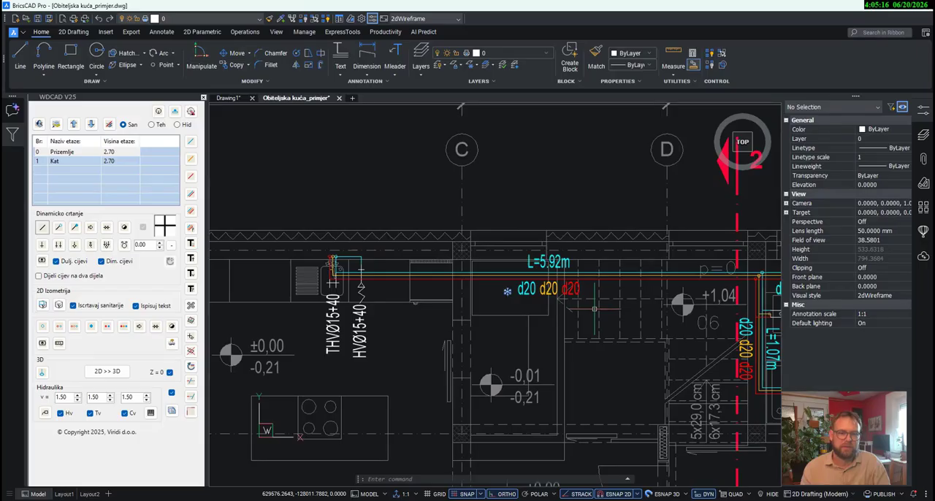
left_click(45, 413)
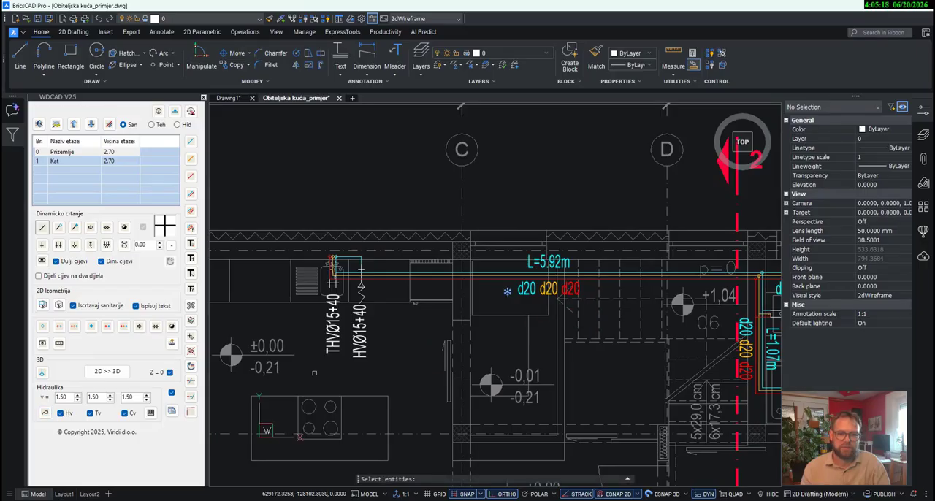
left_click(406, 373)
left_click(306, 211)
key("Return")
scroll(405, 275, "up", 3)
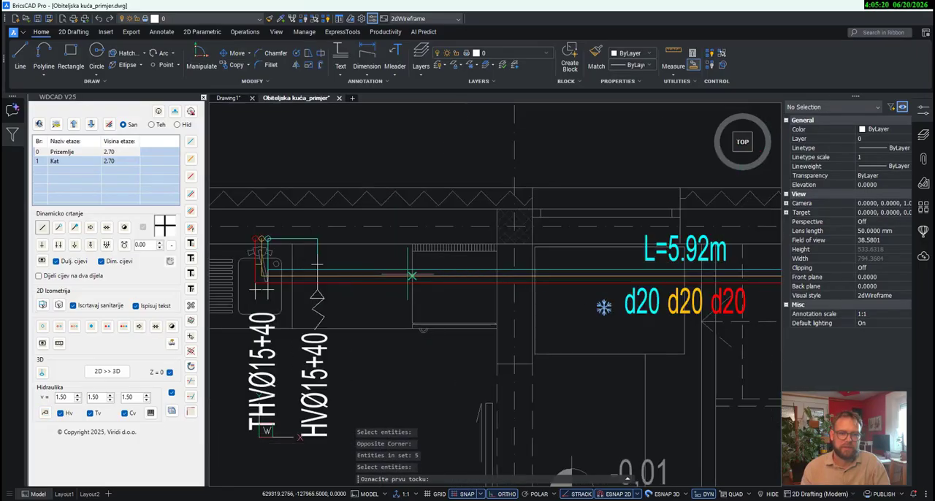
left_click(397, 269)
scroll(397, 270, "down", 3)
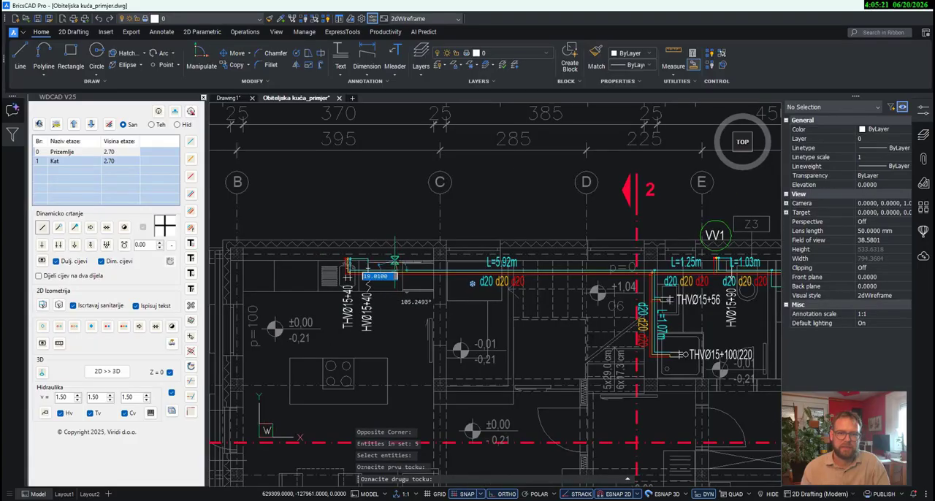
scroll(393, 166, "down", 4)
scroll(389, 165, "up", 3)
middle_click_drag(397, 166, 413, 307)
left_click(409, 169)
left_click(434, 169)
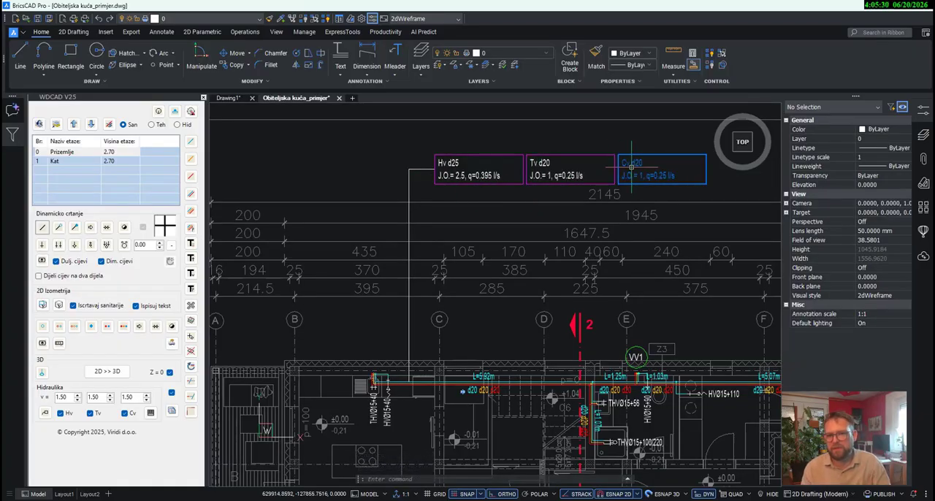
- Delete the three kitchen calculation boxes above the plan together with their leader lines
left_click_drag(664, 170, 401, 141)
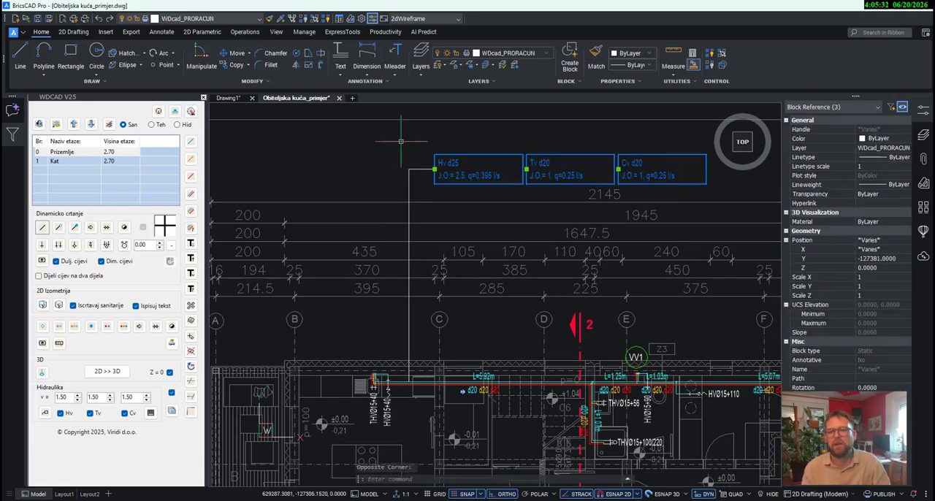
left_click_drag(420, 178, 396, 162)
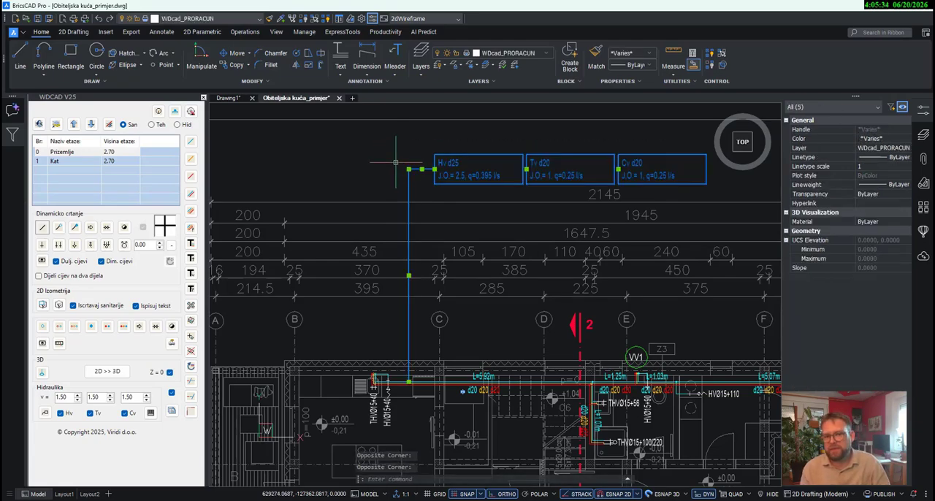
key("Delete")
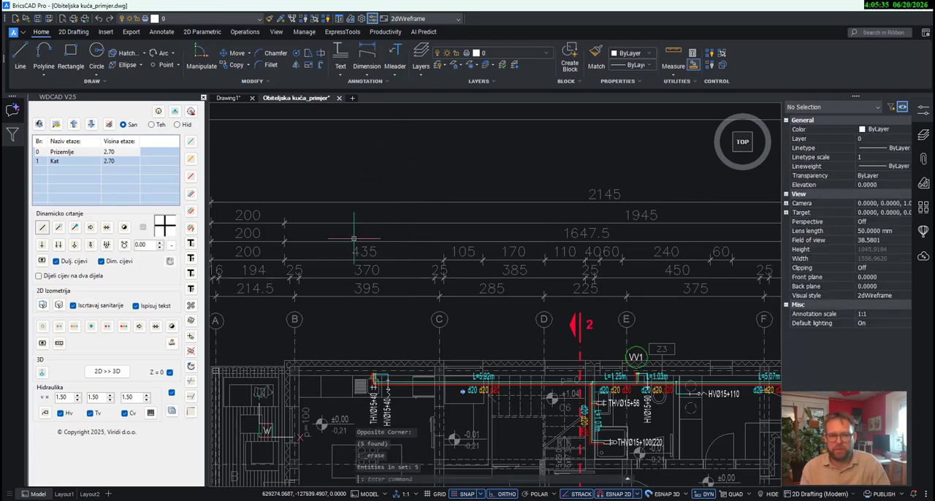
- Set the cold-water (Hladni vod) profile of the L=5.92m main from the kitchen to 25
left_click(191, 231)
scroll(421, 386, "up", 2)
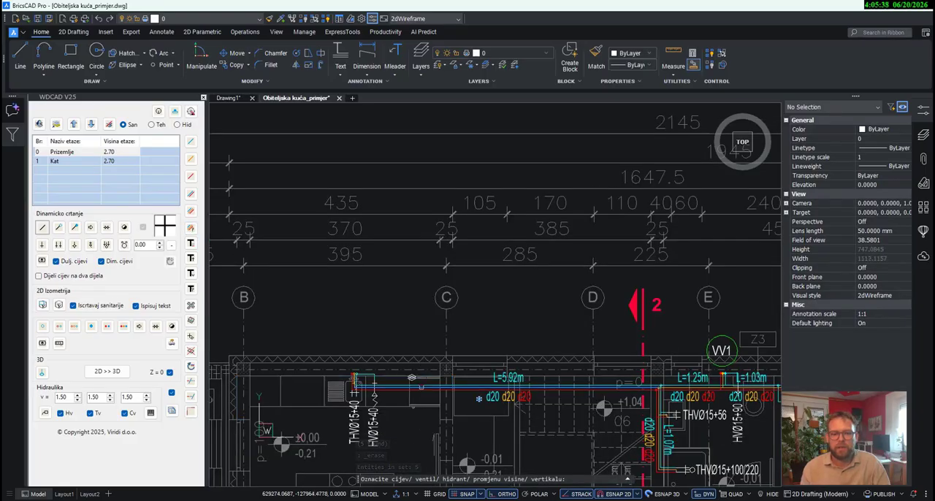
scroll(421, 387, "up", 1)
left_click(421, 387)
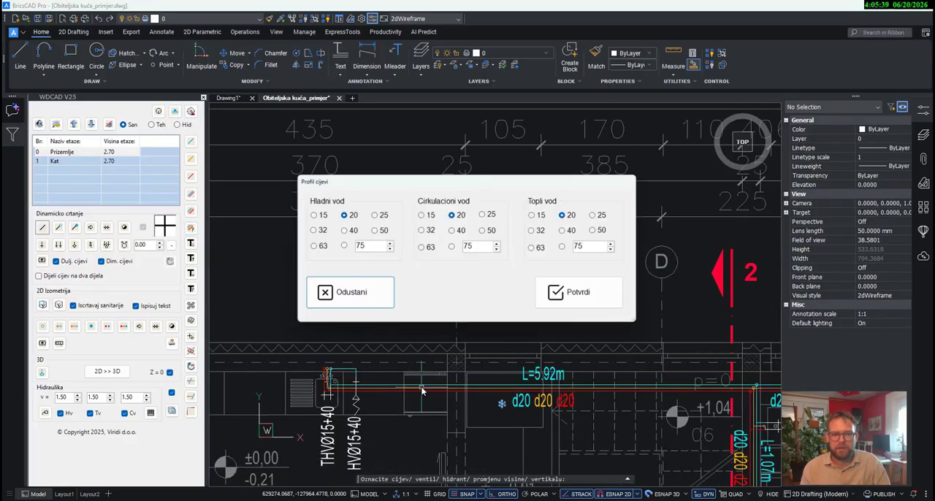
left_click(373, 215)
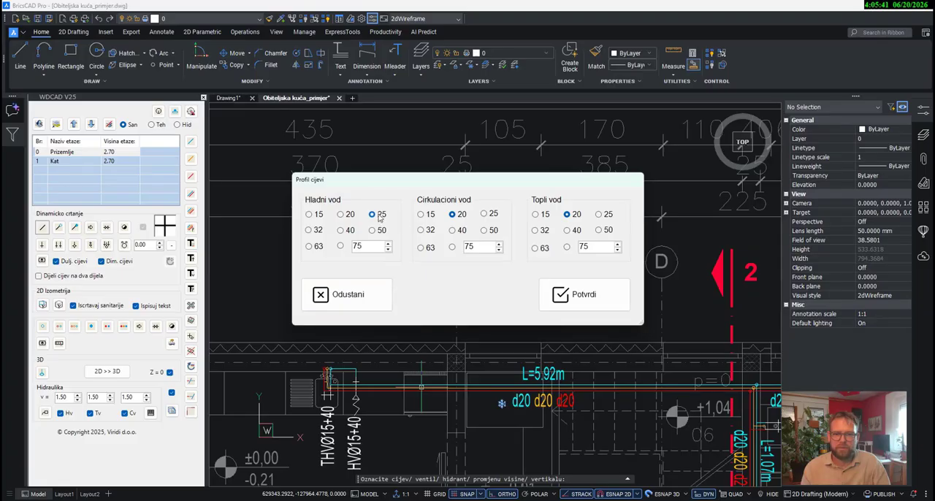
left_click(570, 295)
mouse_move(650, 325)
middle_mouse_down()
mouse_move(536, 304)
mouse_move(458, 266)
mouse_move(449, 220)
mouse_move(422, 180)
middle_mouse_up()
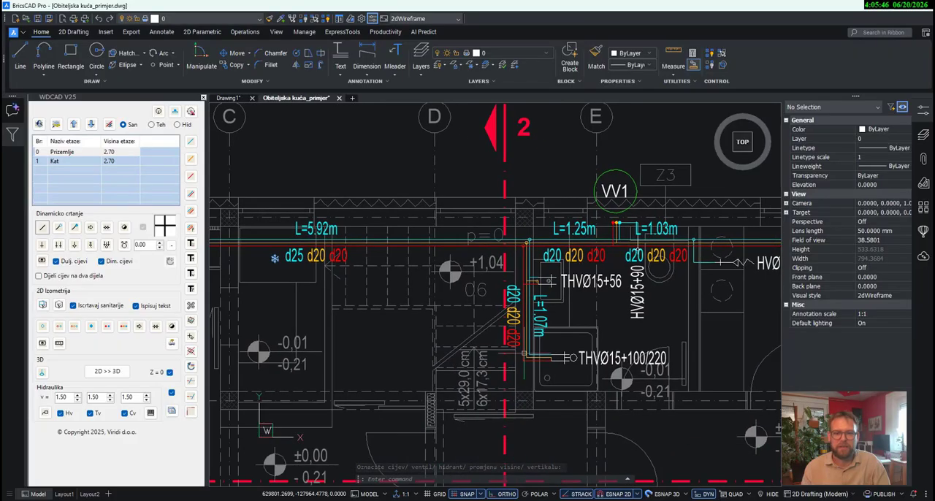
- Run the hydraulic calculation for bathroom connections THVØ15+56 and THVØ15+100/220 and place its label above the plan, led from the L=1.07m branch
middle_click_drag(526, 334, 532, 368)
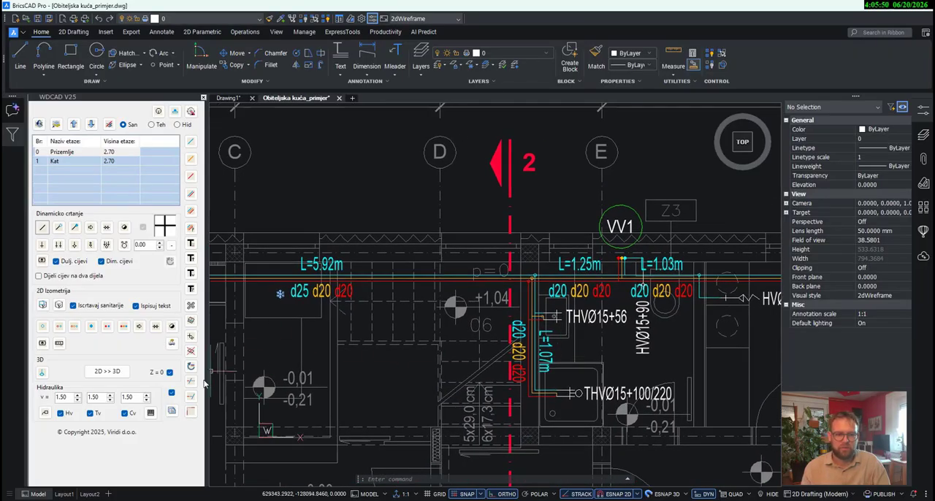
left_click(45, 413)
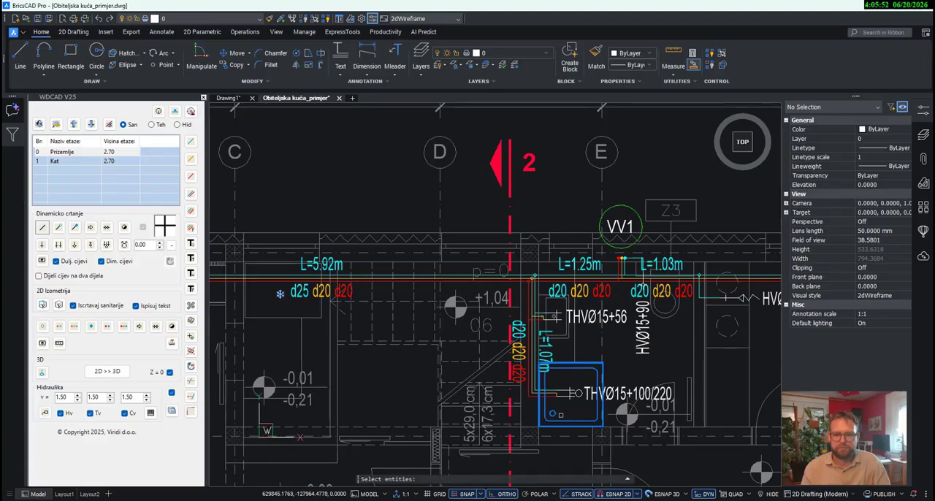
left_click(585, 414)
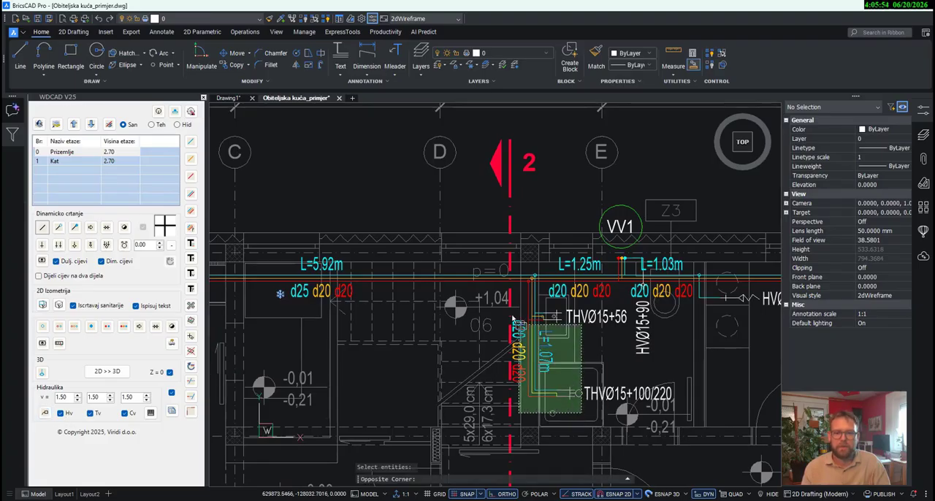
left_click(501, 298)
scroll(524, 301, "up", 2)
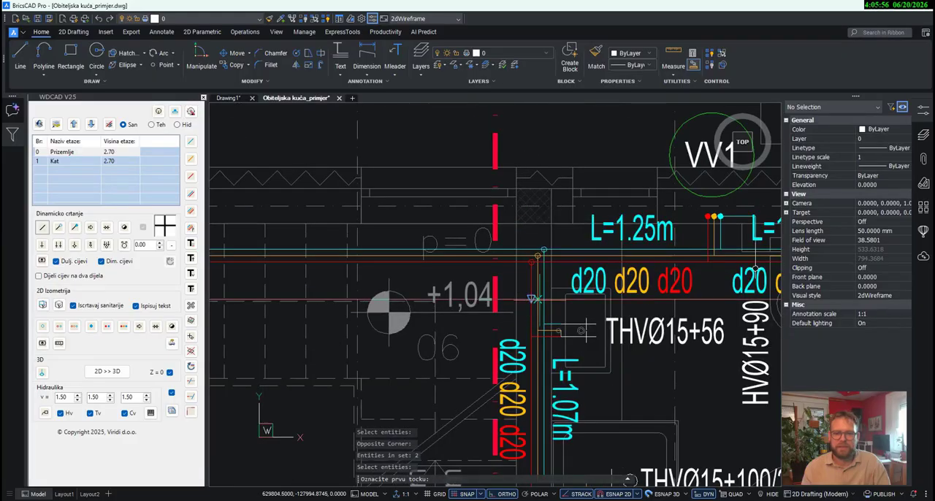
left_click(540, 310)
scroll(534, 321, "down", 5)
middle_click_drag(530, 179, 529, 244)
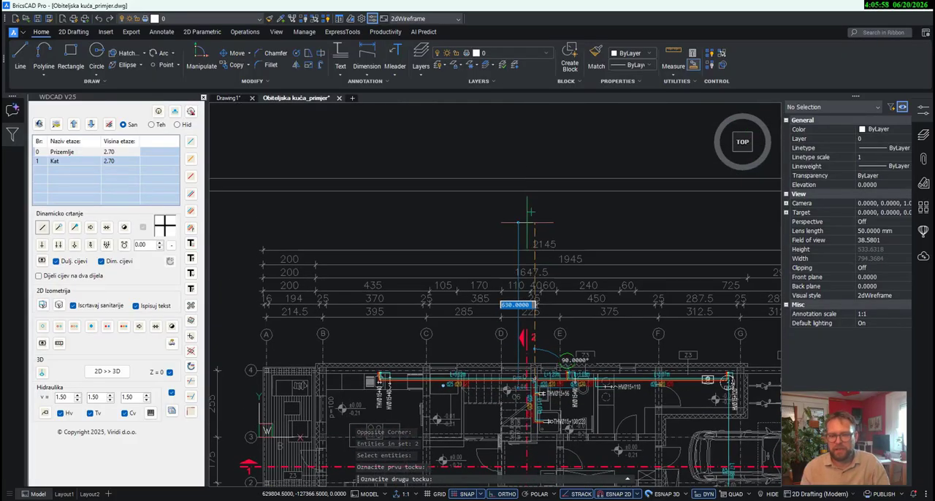
scroll(538, 219, "up", 2)
left_click(534, 224)
left_click(597, 226)
scroll(597, 225, "down", 4)
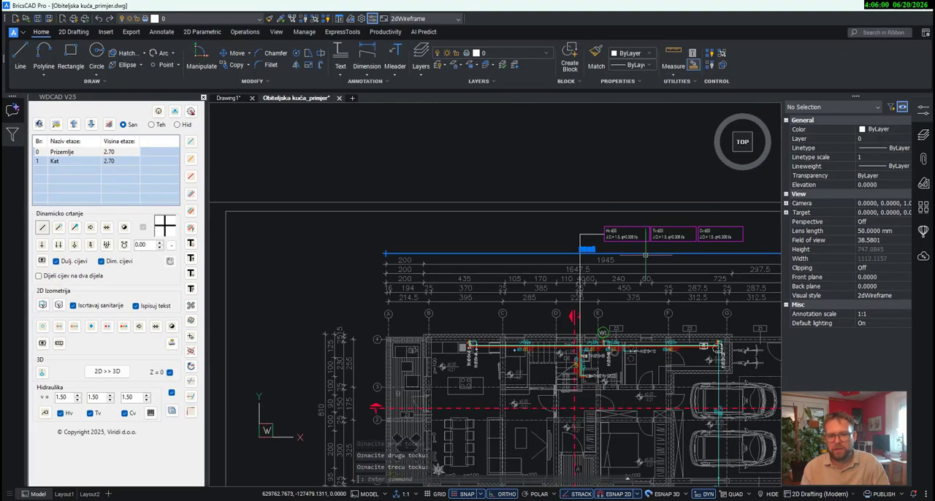
scroll(565, 241, "up", 3)
mouse_move(652, 241)
middle_mouse_down()
mouse_move(598, 188)
mouse_move(599, 203)
middle_mouse_up()
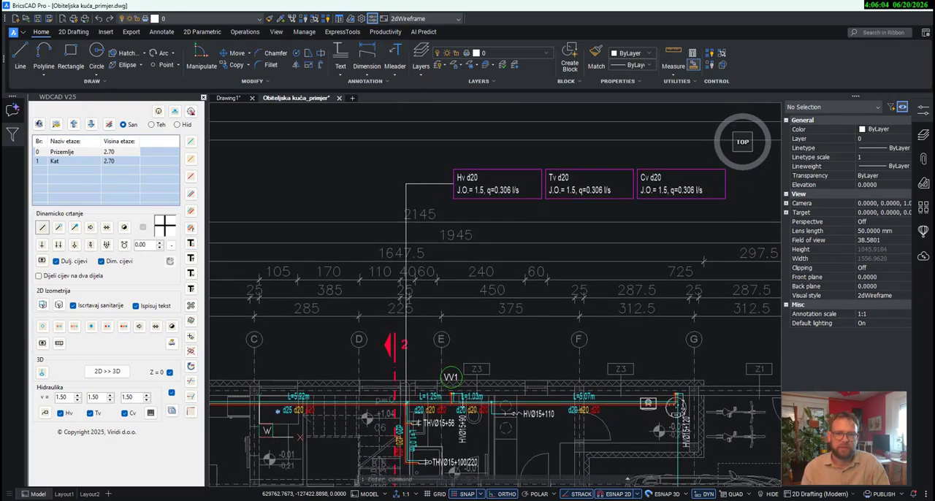
- Delete the calculation boxes and leader lines of the L=1.07m bathroom branch
left_click(718, 205)
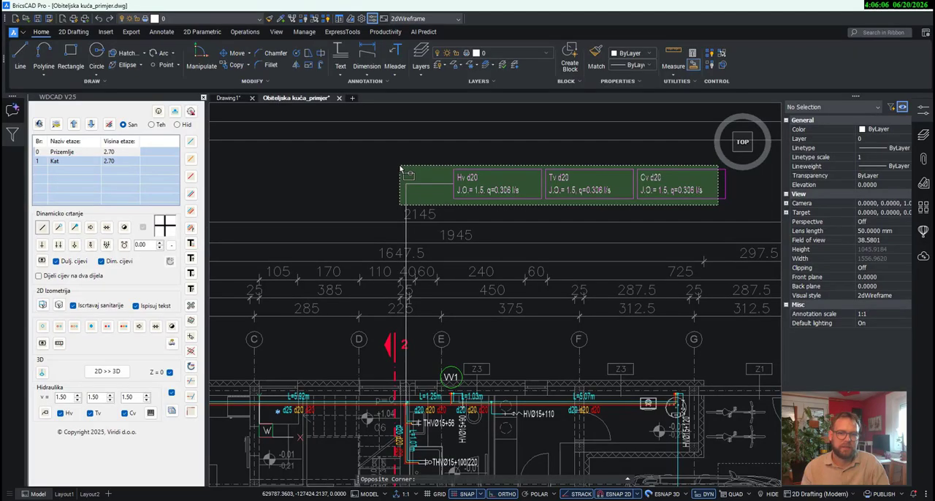
left_click(406, 164)
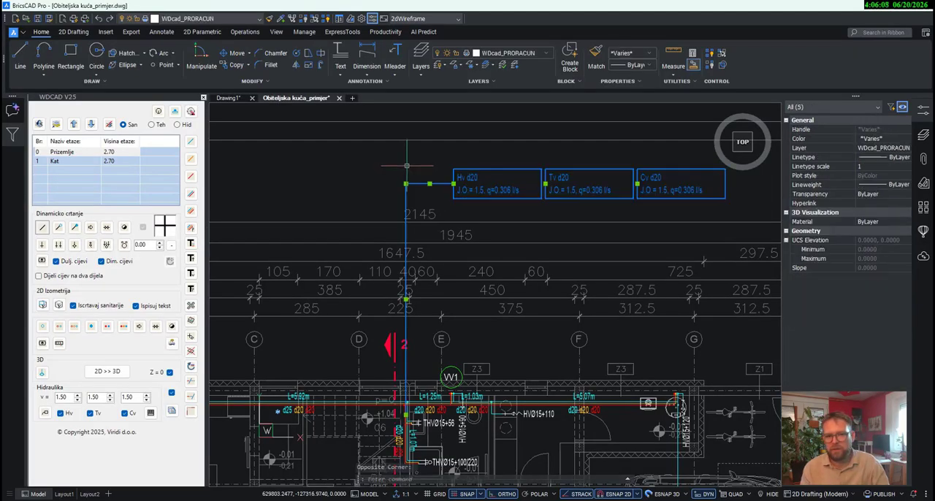
key("Delete")
- Run the hydraulic calculation for the kitchen and L=1.07m branch connections together, placing the label above the plan with a leader from the L=1.25m pipe
scroll(428, 322, "up", 3)
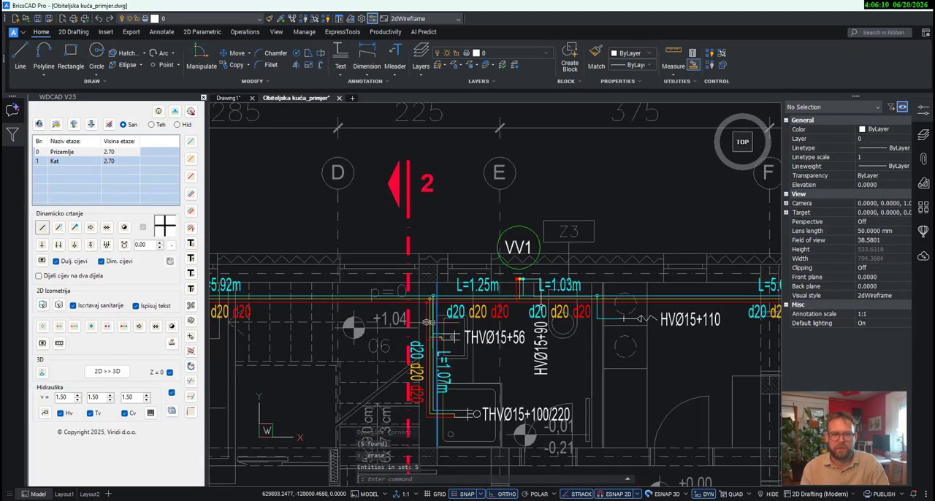
mouse_move(557, 317)
middle_mouse_down()
mouse_move(606, 308)
mouse_move(656, 282)
middle_mouse_up()
scroll(659, 301, "down", 1)
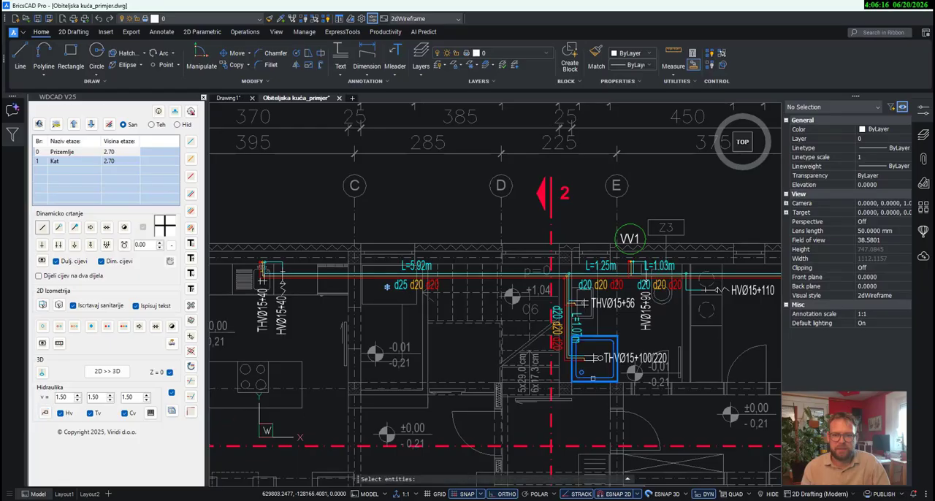
left_click(597, 413)
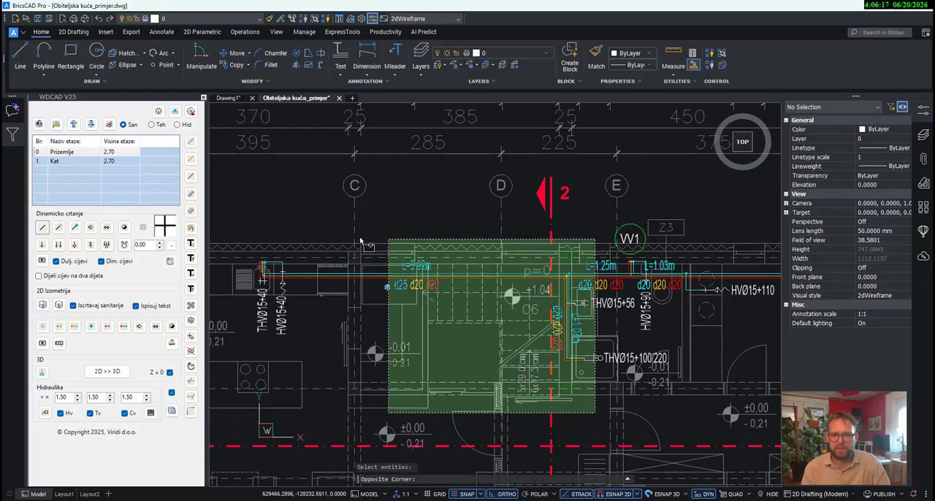
left_click(243, 223)
key("Return")
scroll(601, 263, "up", 1)
scroll(603, 272, "up", 2)
left_click(599, 283)
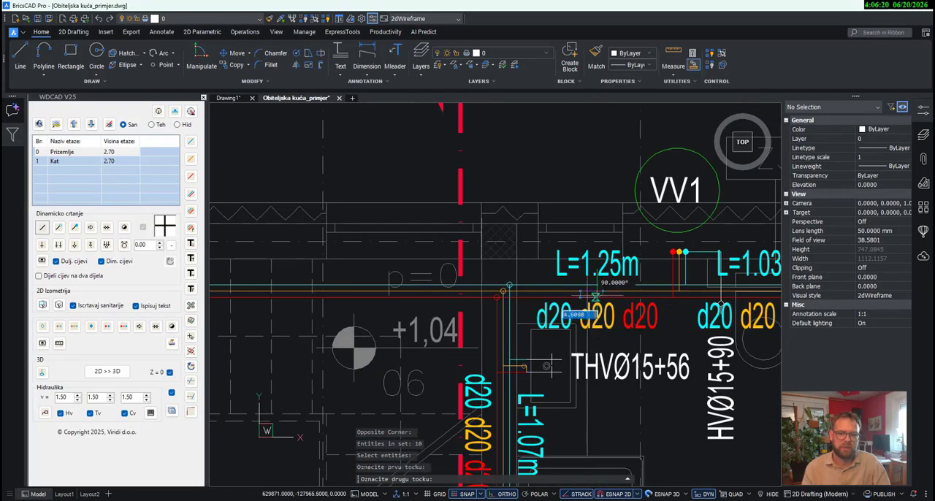
scroll(597, 307, "down", 5)
scroll(597, 167, "up", 1)
left_click(594, 133)
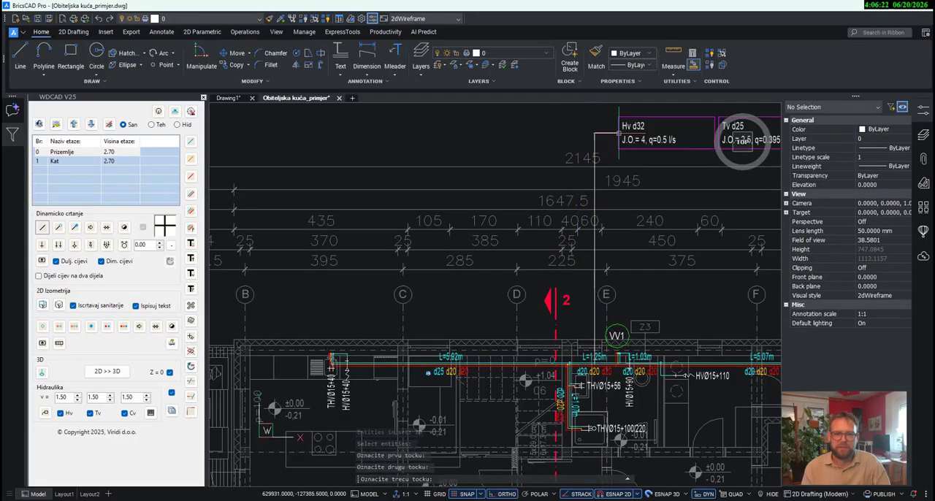
middle_click_drag(675, 162, 492, 189)
left_click(493, 189)
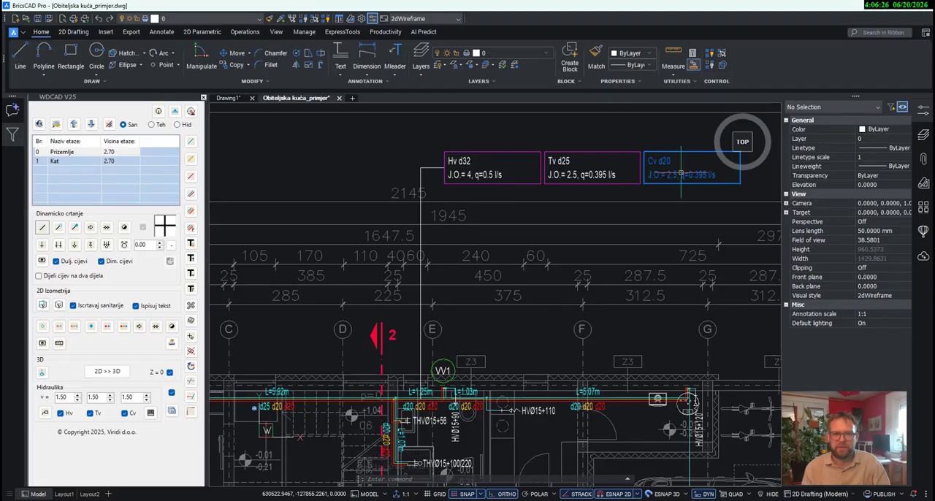
- Set the L=1.25m pipe's cold-water (Hladni vod) profile to 32 and its hot-water (Topli vod) profile to 25
middle_click_drag(630, 271, 645, 214)
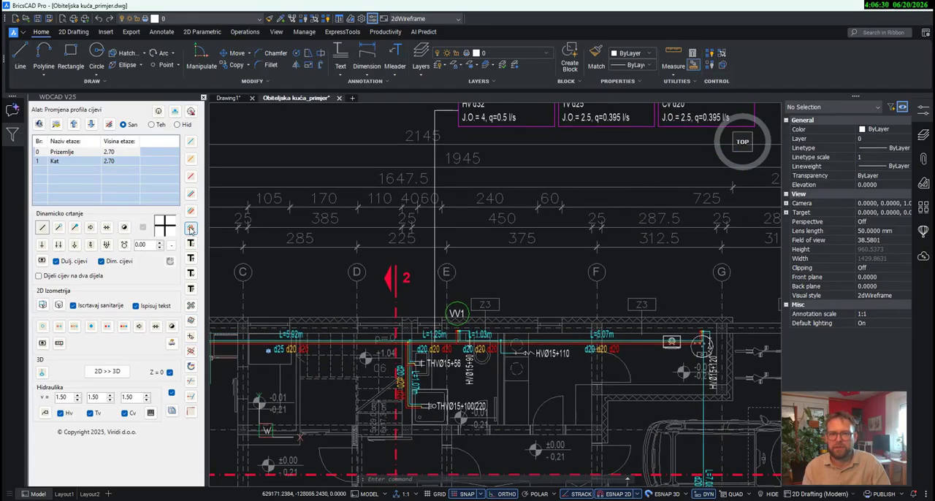
scroll(433, 343, "up", 2)
left_click(454, 337)
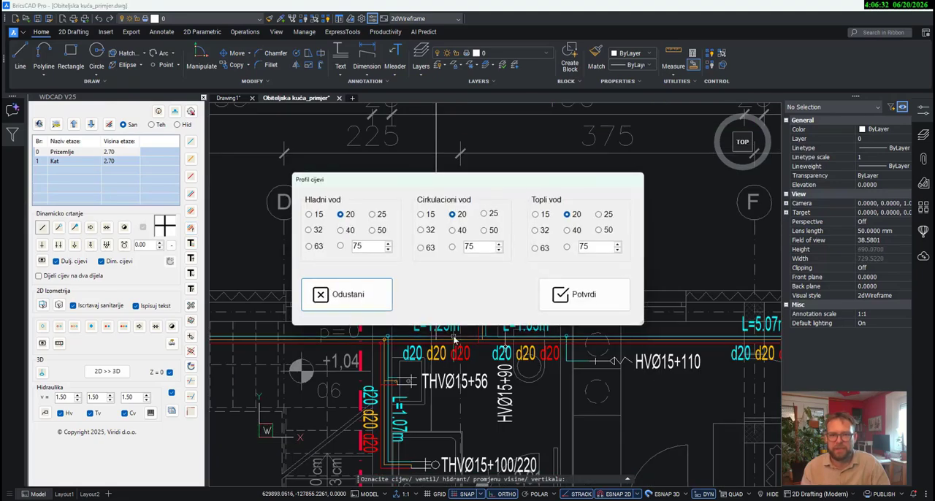
left_click(318, 231)
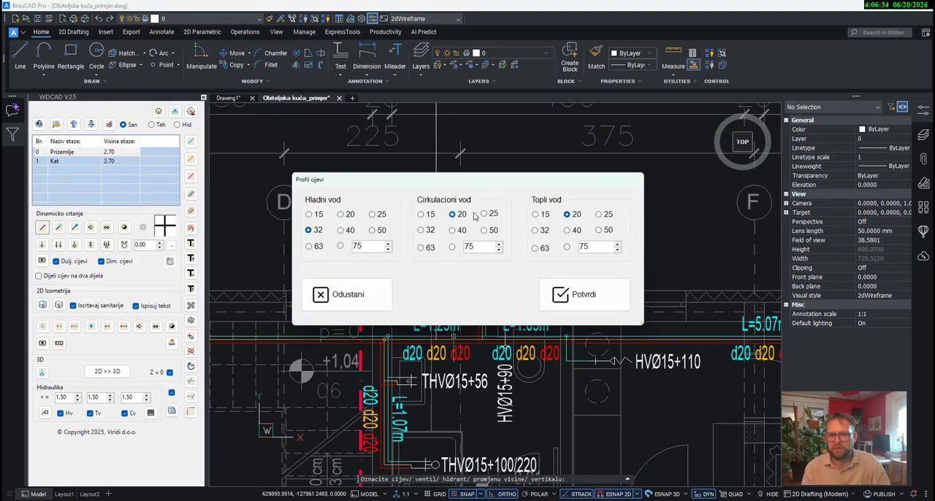
left_click(600, 215)
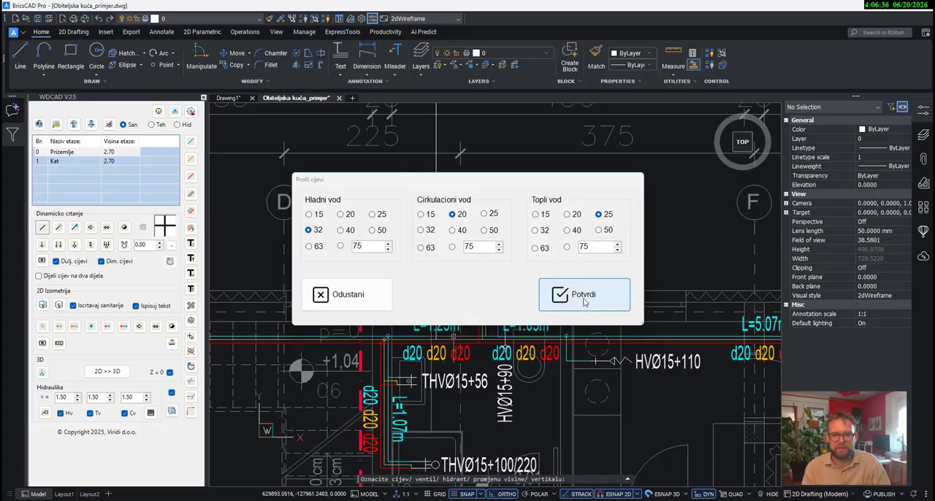
left_click(579, 295)
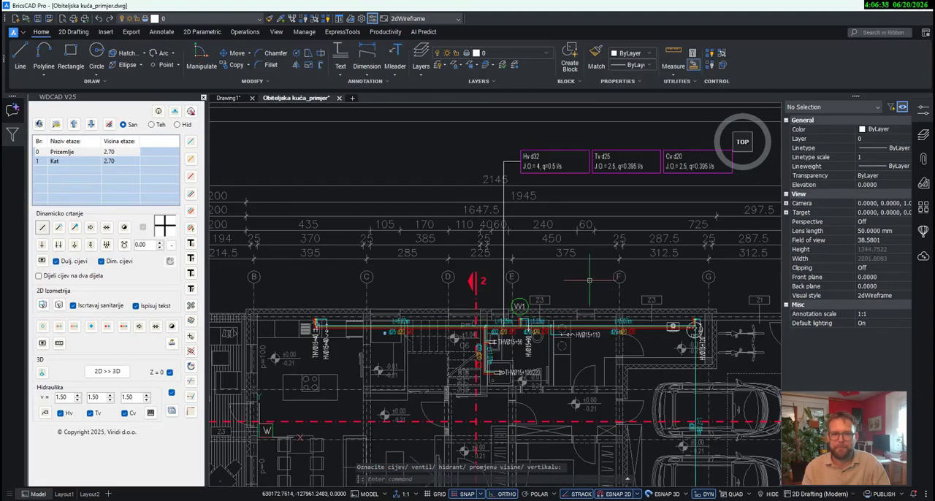
- Delete the three calculation boxes and the leader line of the L=1.25m pipe above the Prizemlje plan
left_click(647, 199)
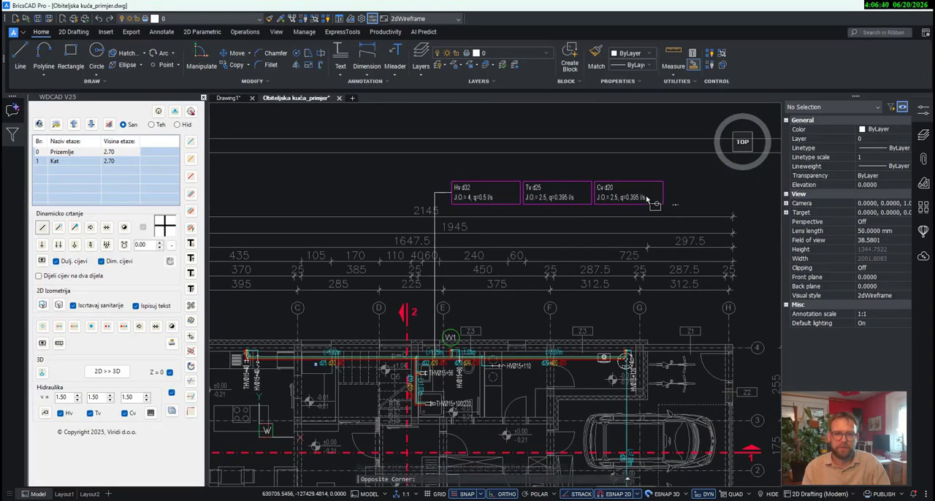
left_click(449, 166)
key("Delete")
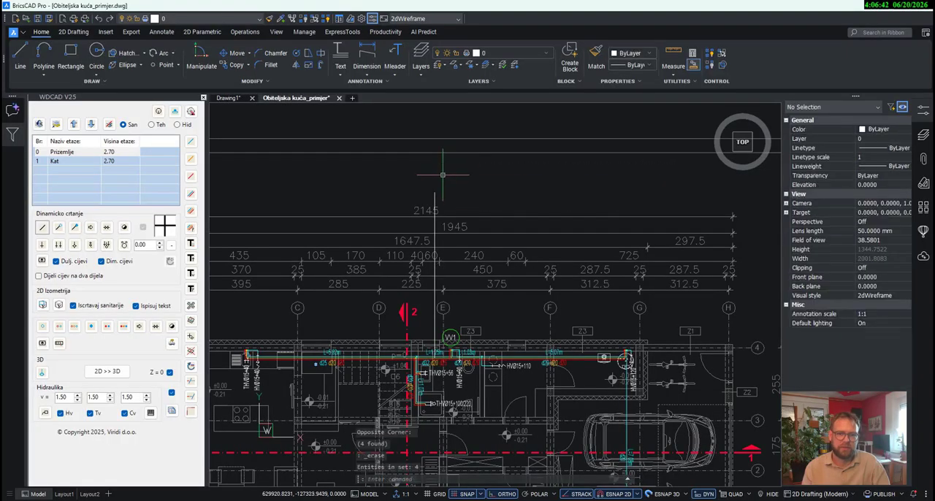
scroll(434, 368, "up", 5)
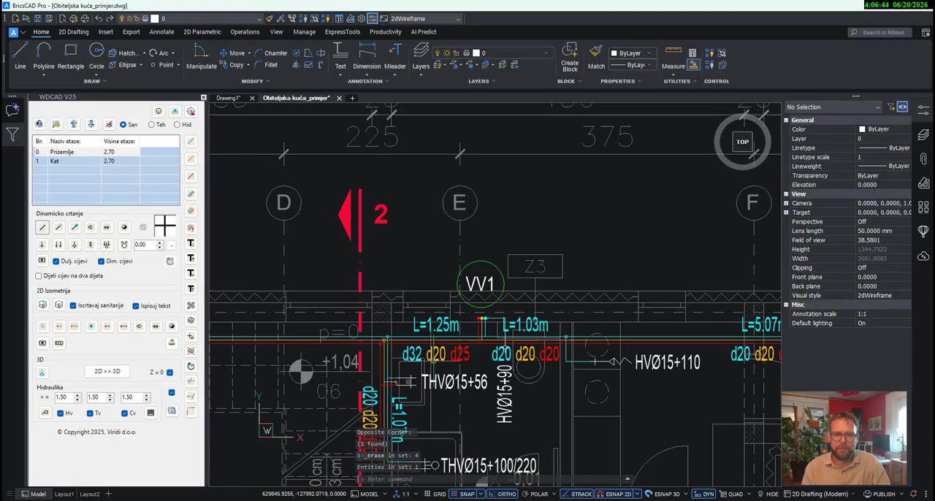
- Set the width factor of the three d20 labels under the L=0.7m pipe on floor Kat to 0.5
middle_click_drag(491, 367, 473, 308)
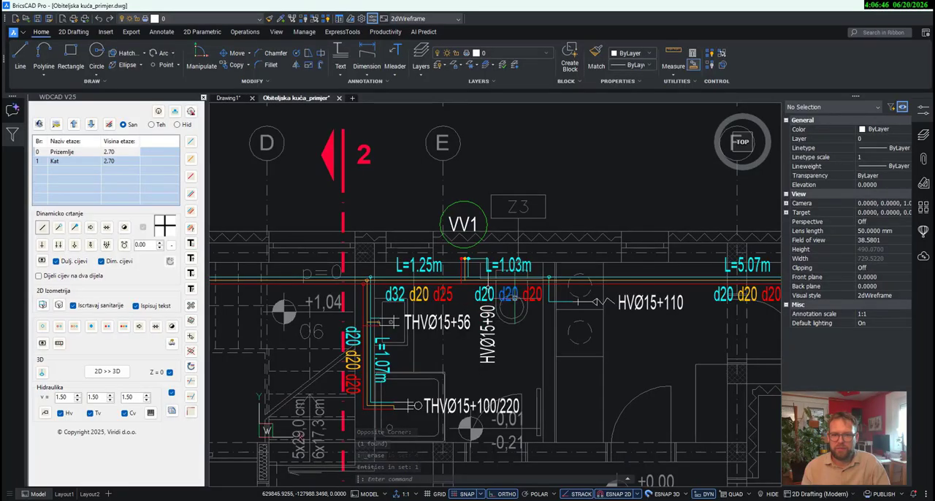
scroll(456, 212, "down", 10)
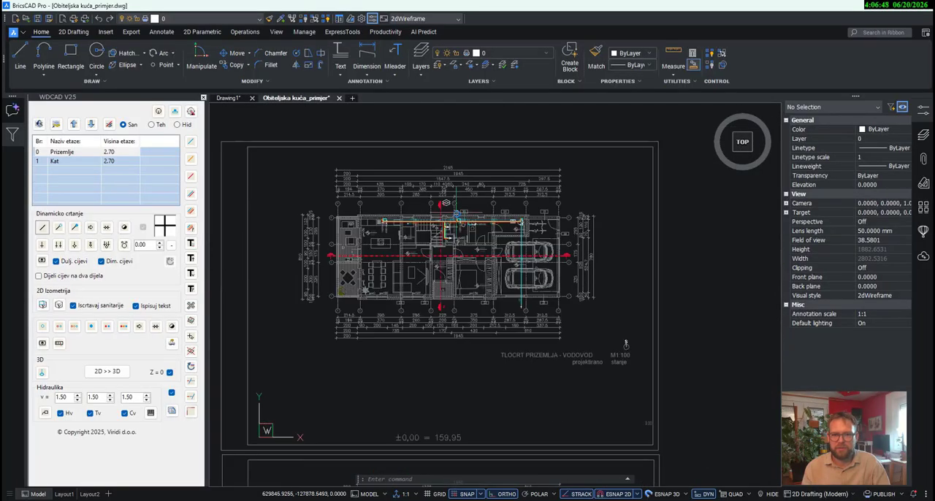
scroll(476, 352, "up", 10)
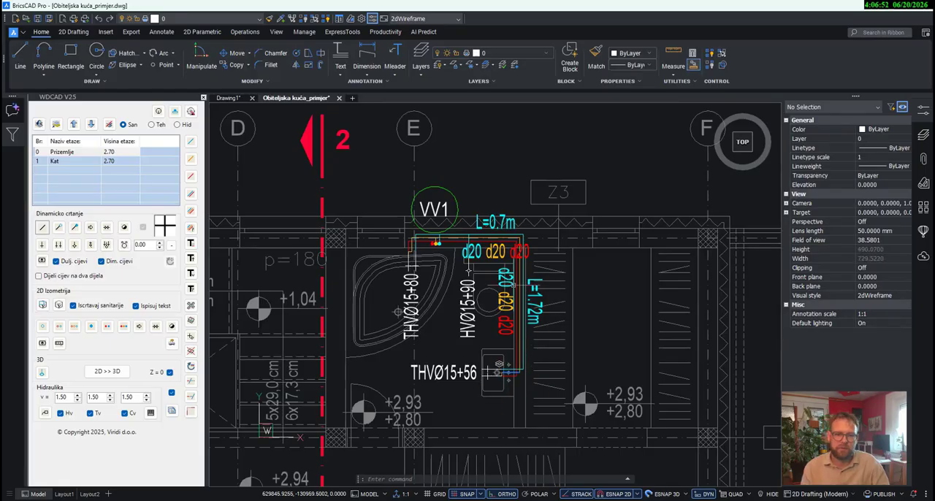
scroll(469, 271, "up", 3)
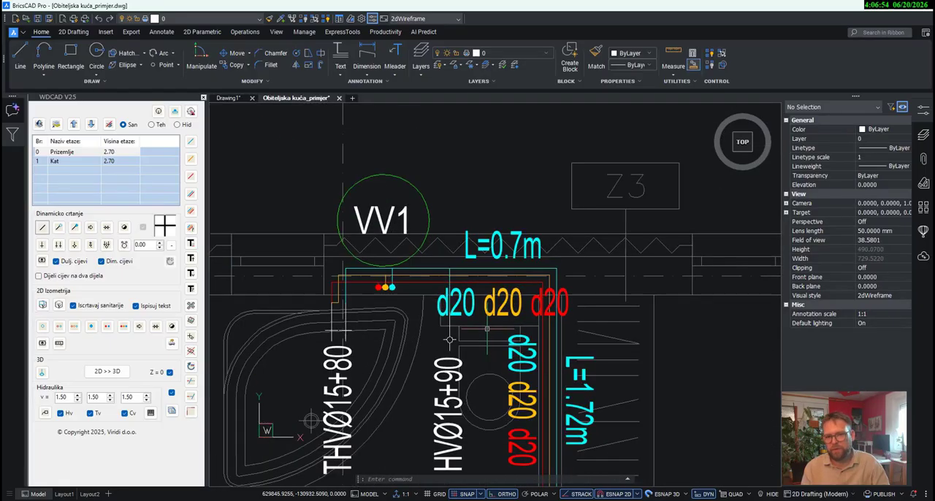
left_click(466, 315)
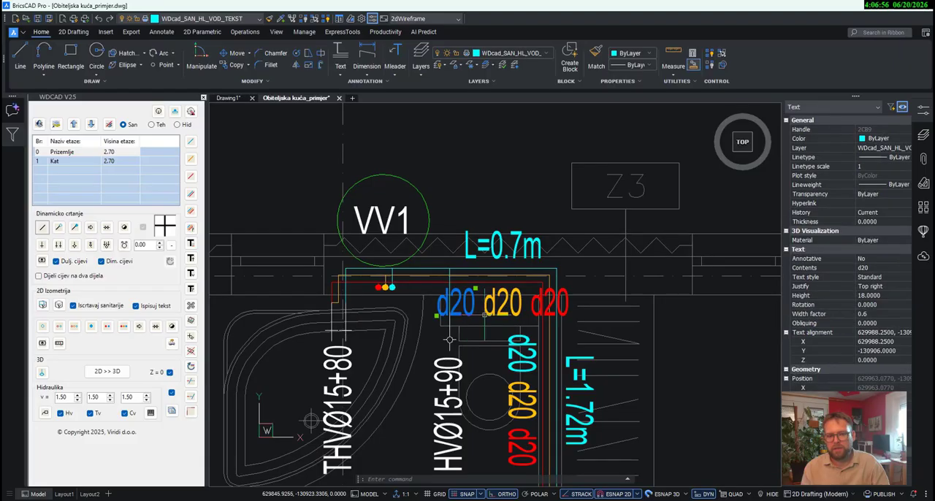
left_click(495, 314)
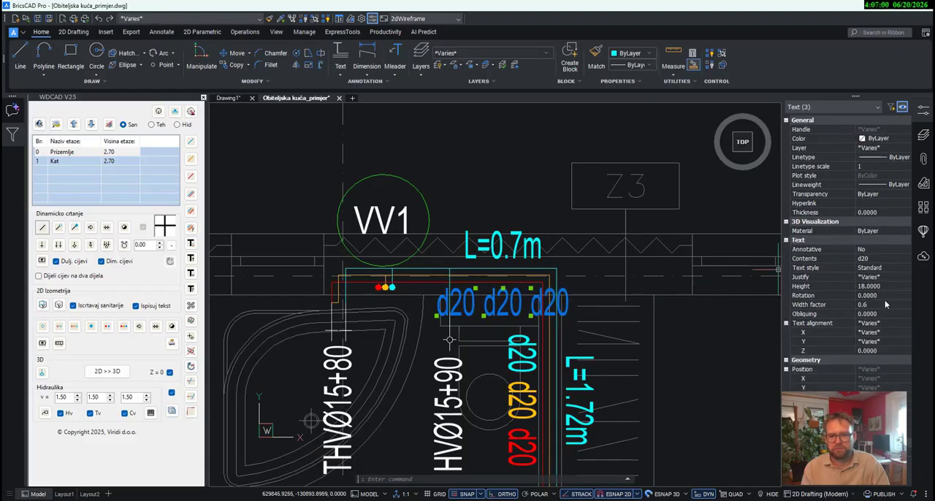
left_click(886, 304)
type("0.")
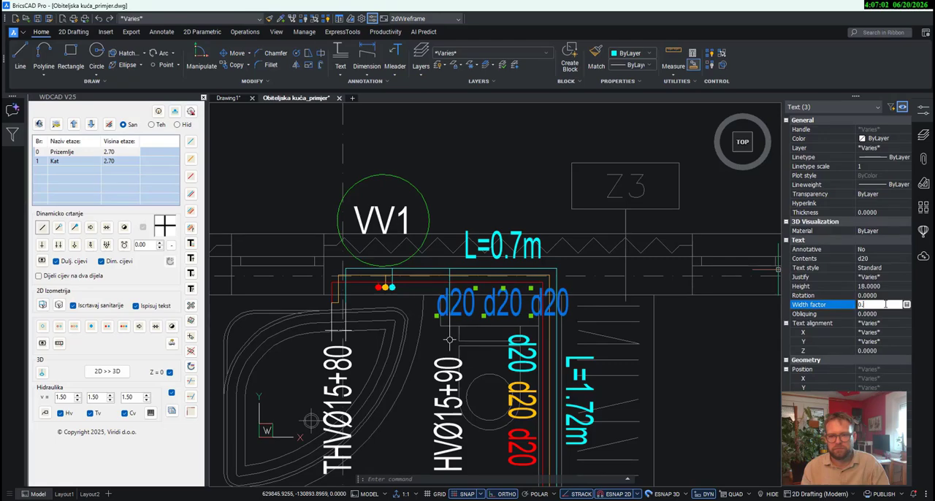
type("5")
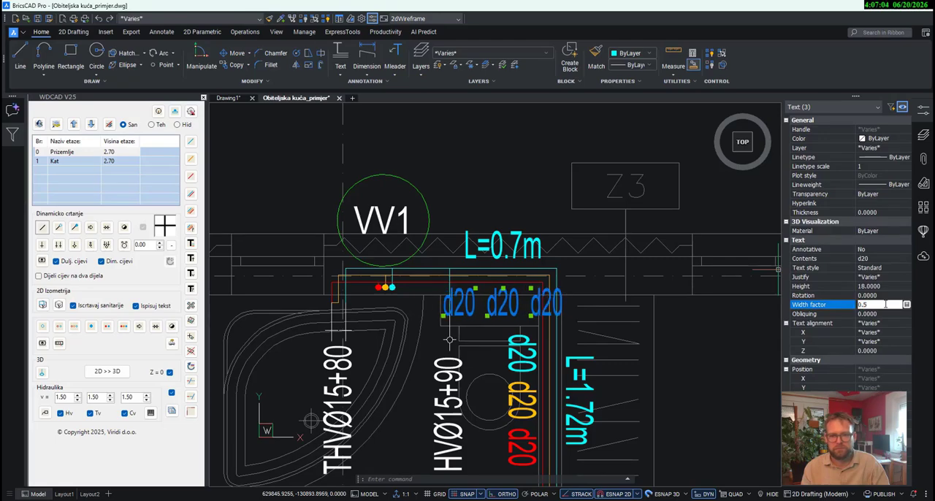
key("Escape")
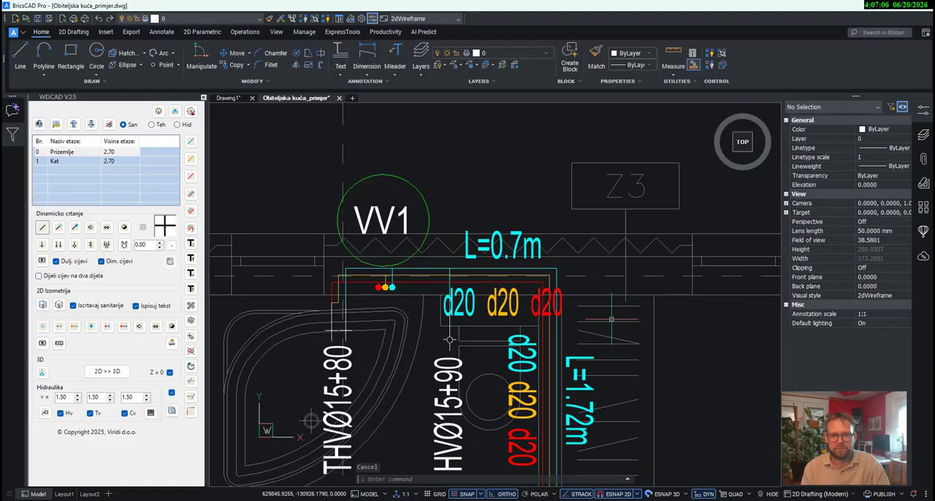
- Move the red d20 label of the L=0.7m pipe, with Ortho off, beneath and between the cyan and yellow d20 labels
scroll(585, 326, "down", 2)
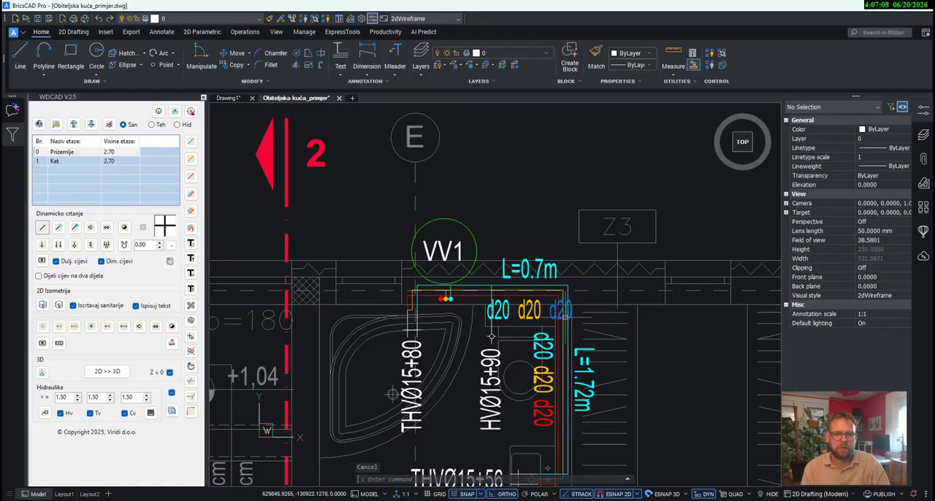
scroll(511, 321, "up", 2)
left_click(561, 310)
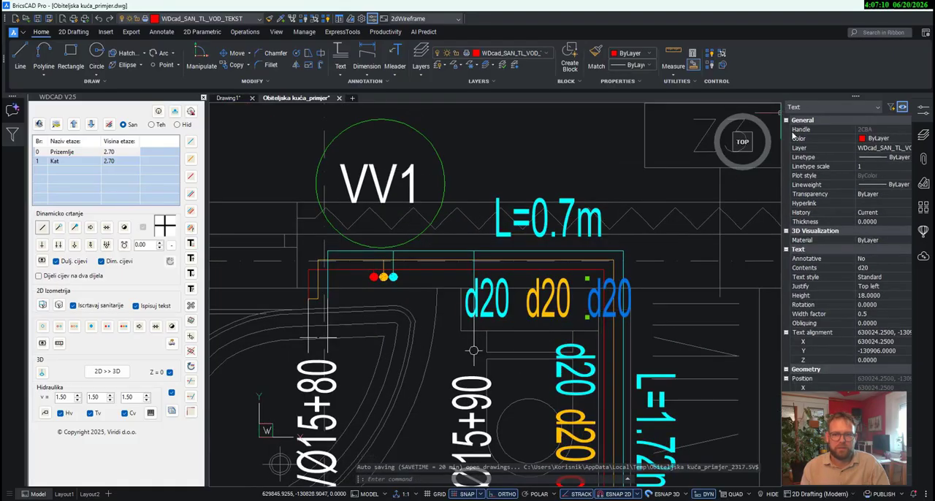
left_click(234, 55)
left_click(585, 284)
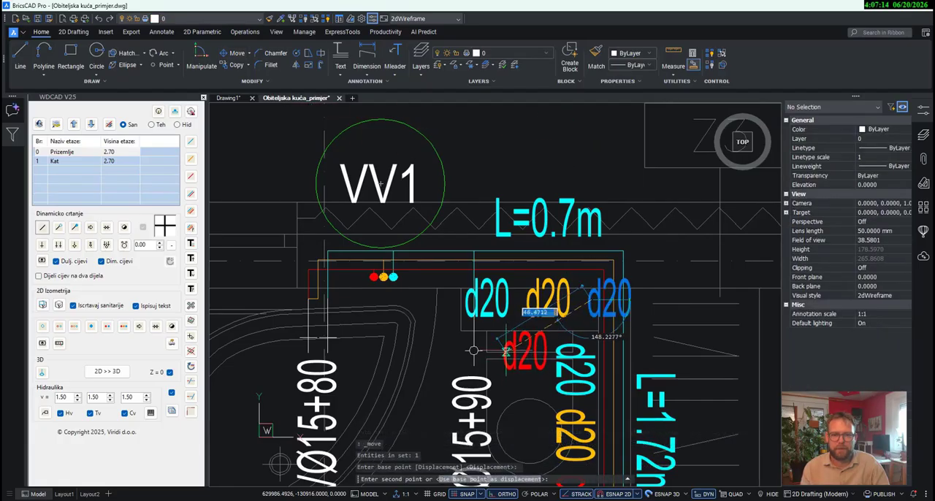
scroll(501, 351, "up", 3)
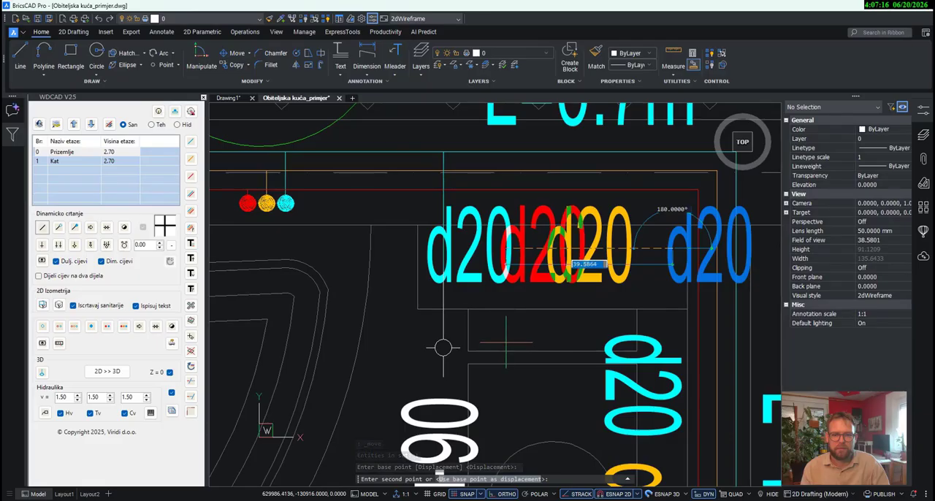
key("F8")
left_click(503, 340)
scroll(572, 315, "down", 1)
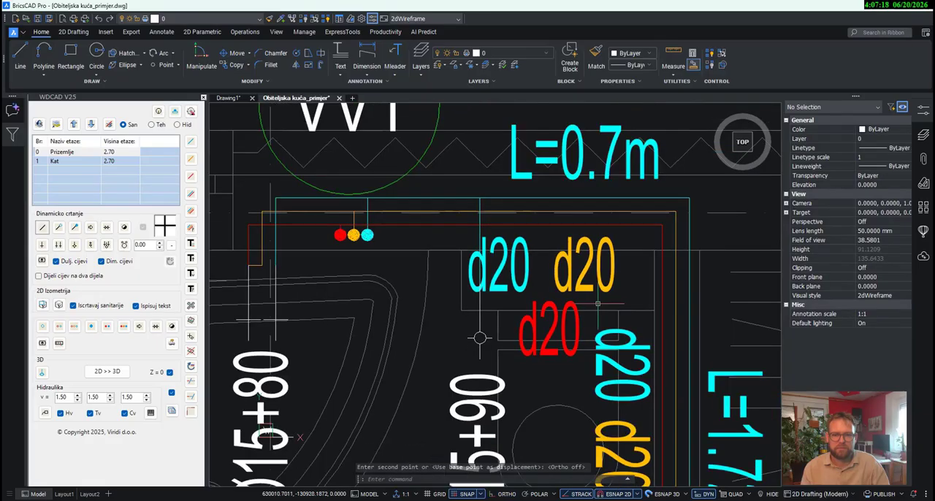
- Move the three d20 labels of the L=0.7m pipe together to the right, clear of the vertical HVØ15+90 connection line
left_click(619, 320)
left_click(520, 267)
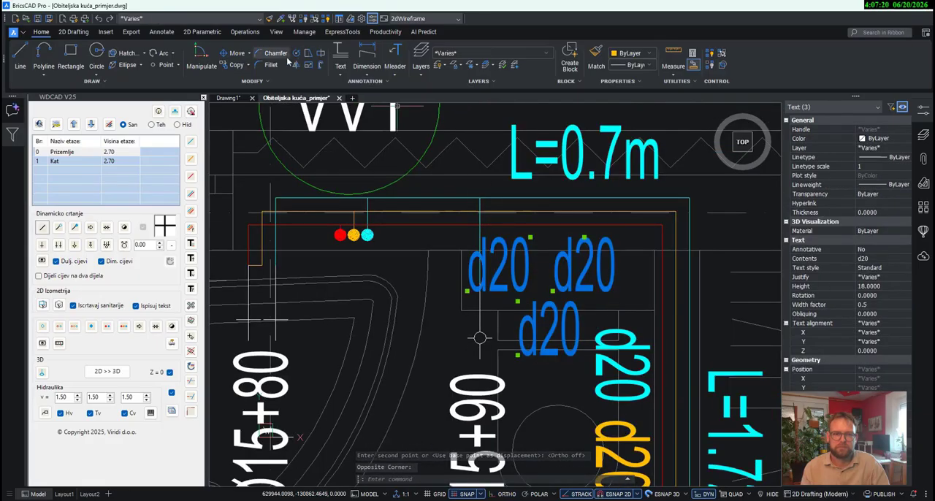
left_click(236, 54)
left_click(528, 276)
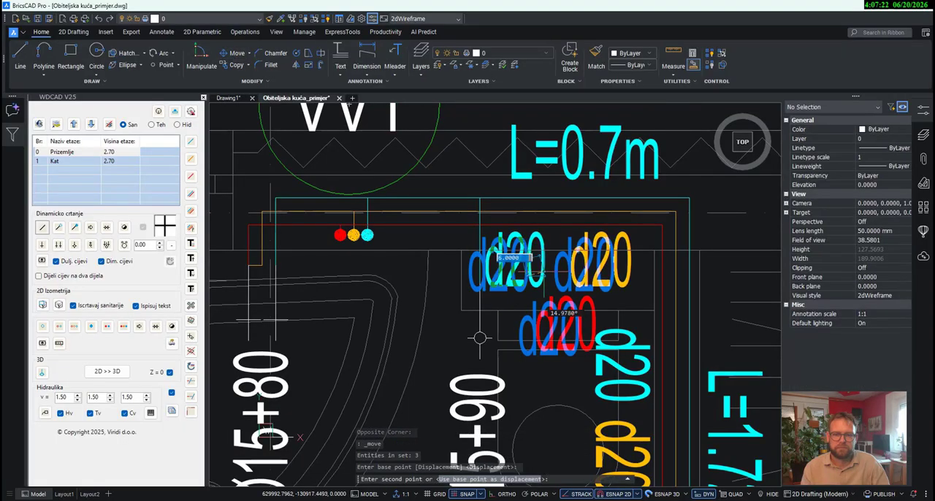
left_click(480, 337)
scroll(543, 324, "down", 2)
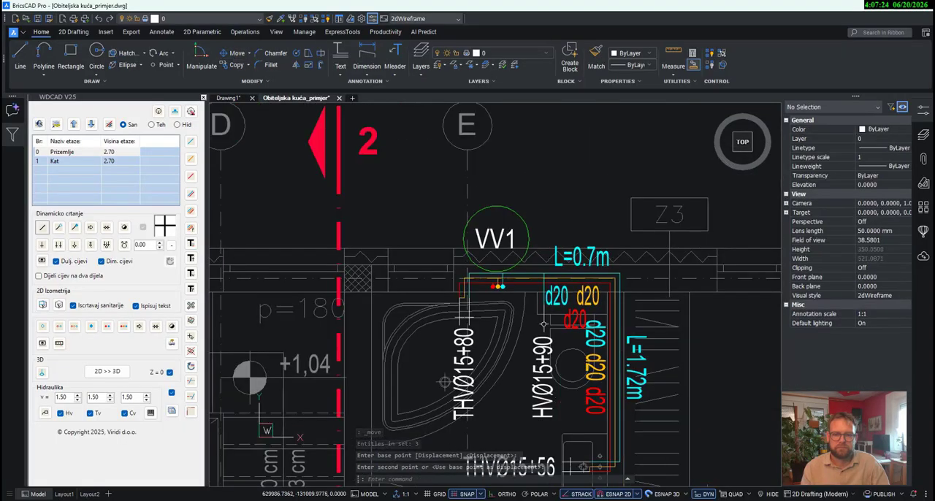
middle_click_drag(543, 323, 598, 328)
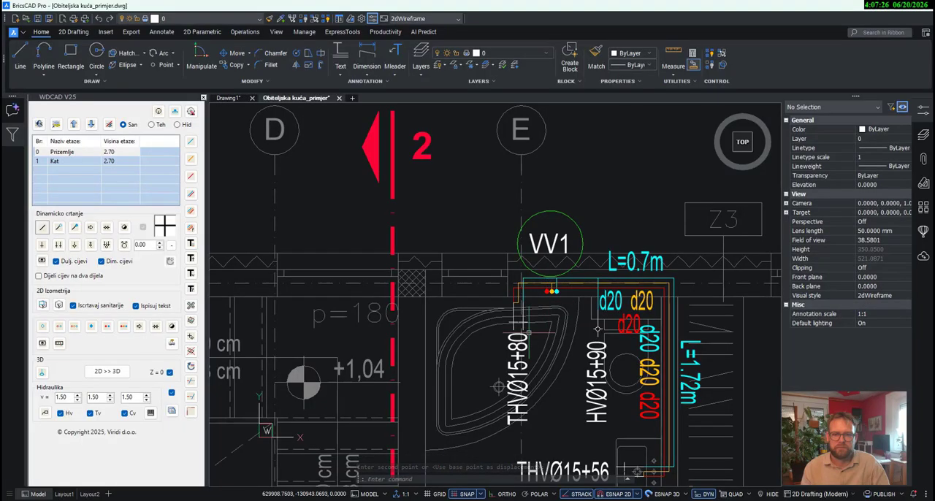
left_click(191, 242)
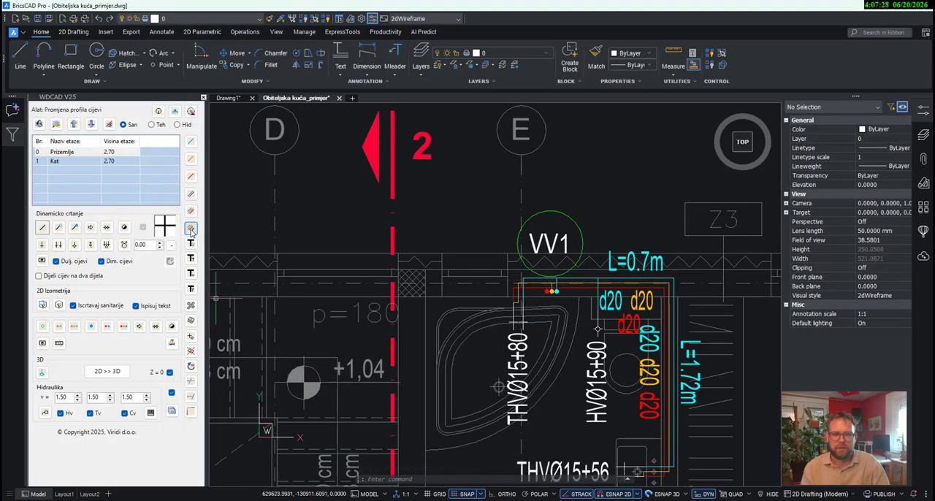
left_click(518, 275)
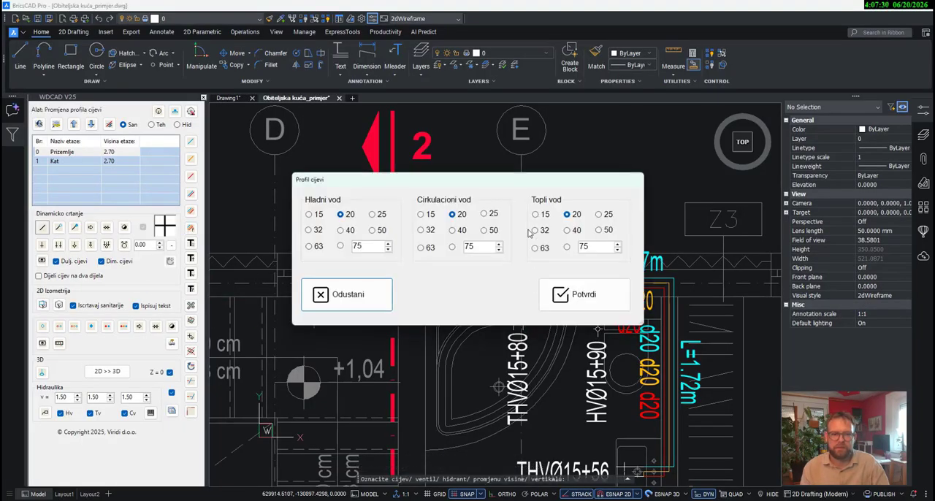
left_click(347, 294)
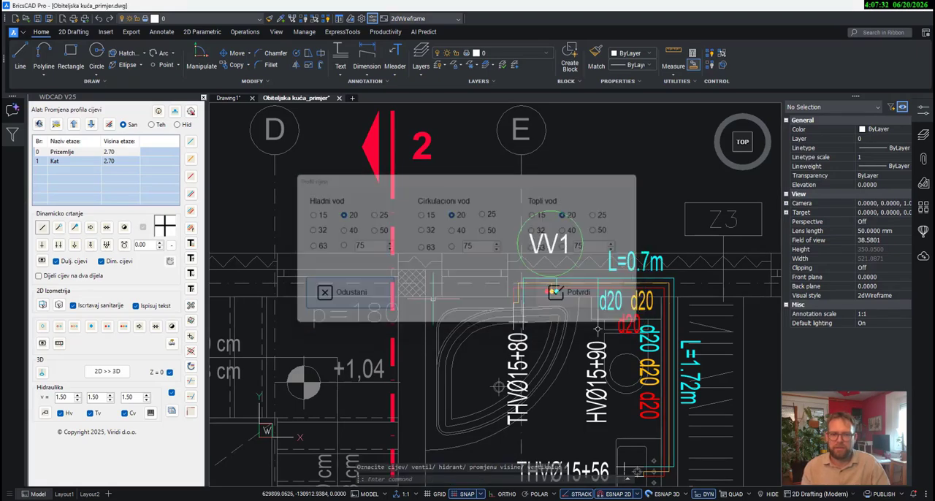
- Run the hydraulic calculation for Kat bathroom connections HVØ15+90 and THVØ15+56, placing its label above the plan with a leader from the L=0.7m pipe
scroll(465, 221, "down", 3)
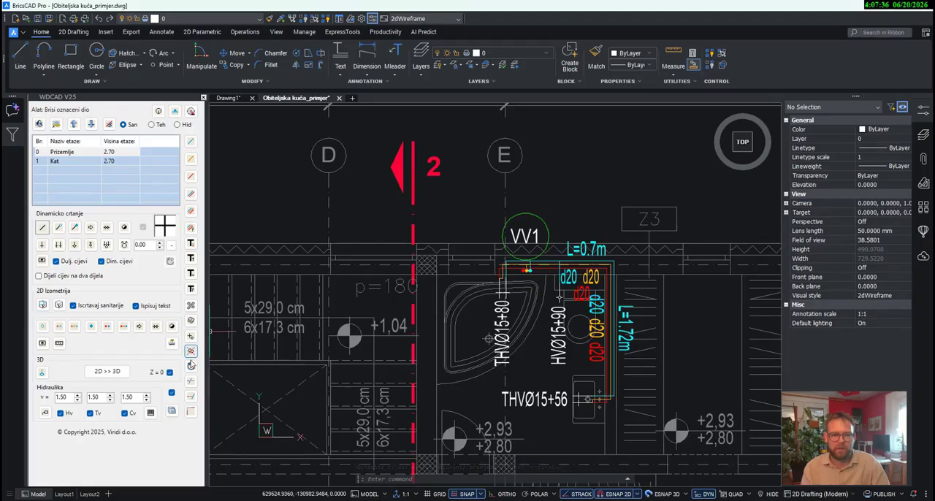
left_click(44, 414)
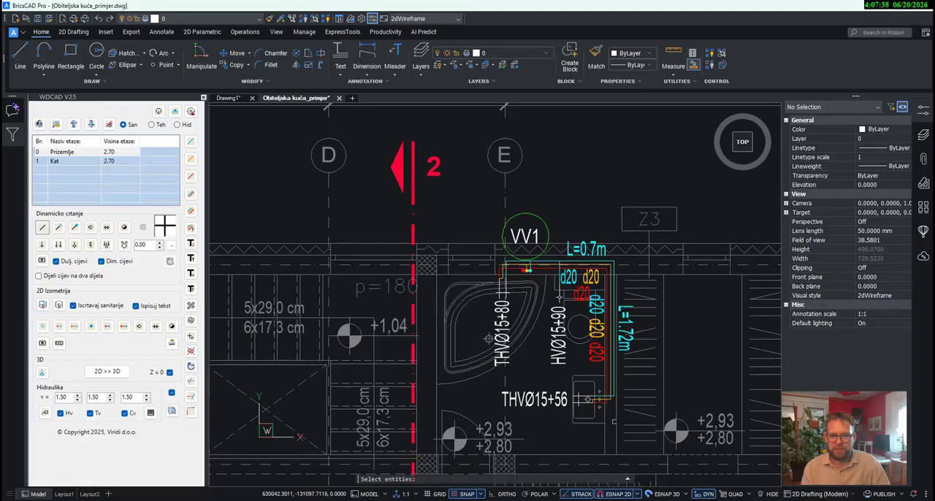
left_click(629, 415)
left_click(556, 230)
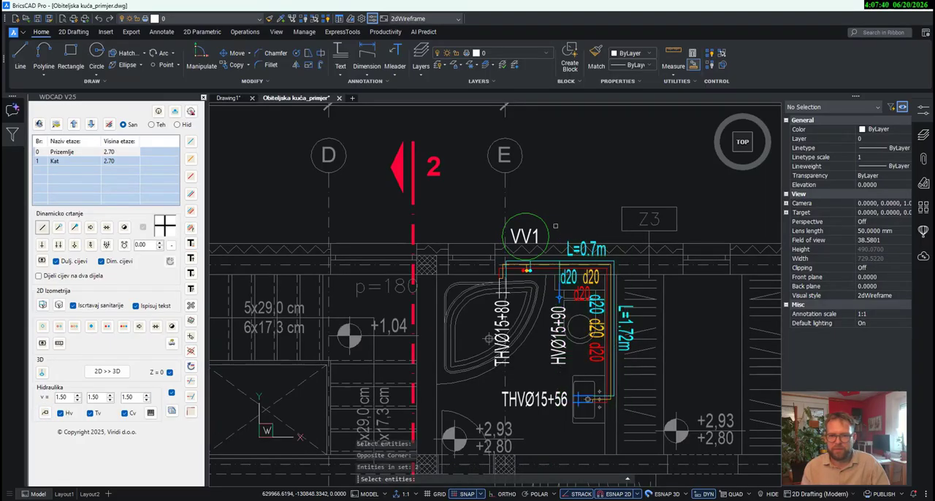
right_click(550, 254)
scroll(550, 261, "up", 2)
left_click(550, 261)
scroll(551, 265, "down", 3)
middle_click_drag(551, 187, 545, 372)
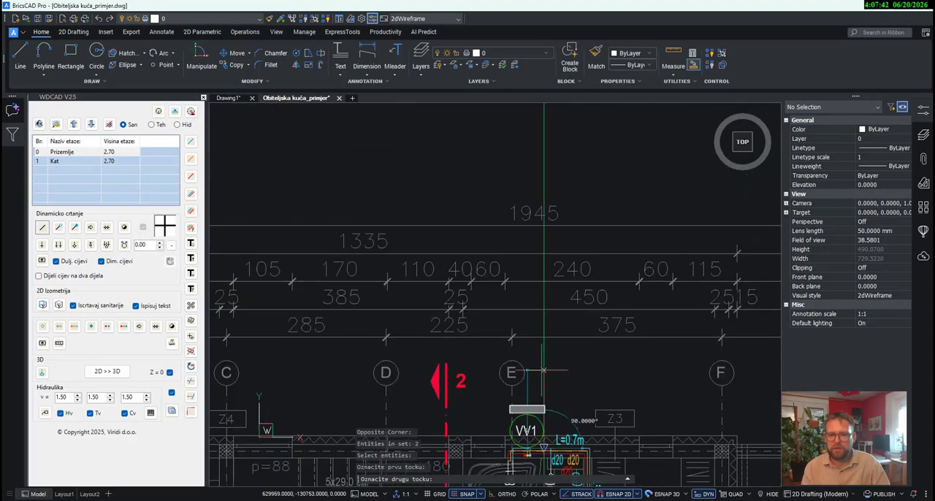
scroll(544, 372, "down", 2)
left_click(543, 226)
left_click(580, 226)
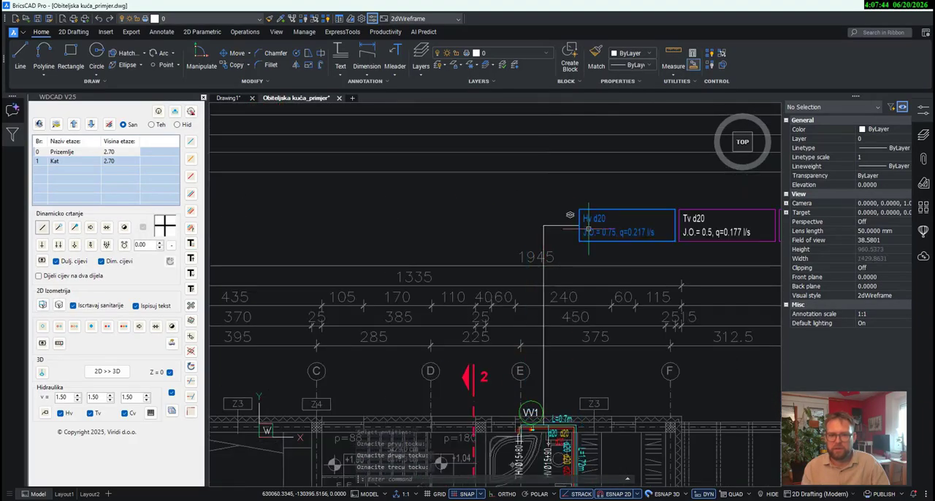
middle_click_drag(713, 245, 565, 246)
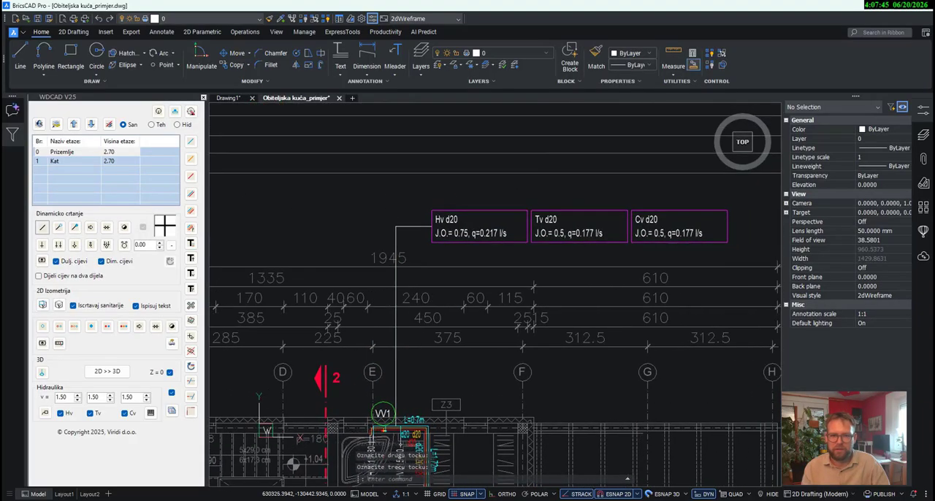
- Erase the hydraulic calculation label above the Kat plan together with its leader line
left_click(670, 253)
left_click(421, 195)
key("Delete")
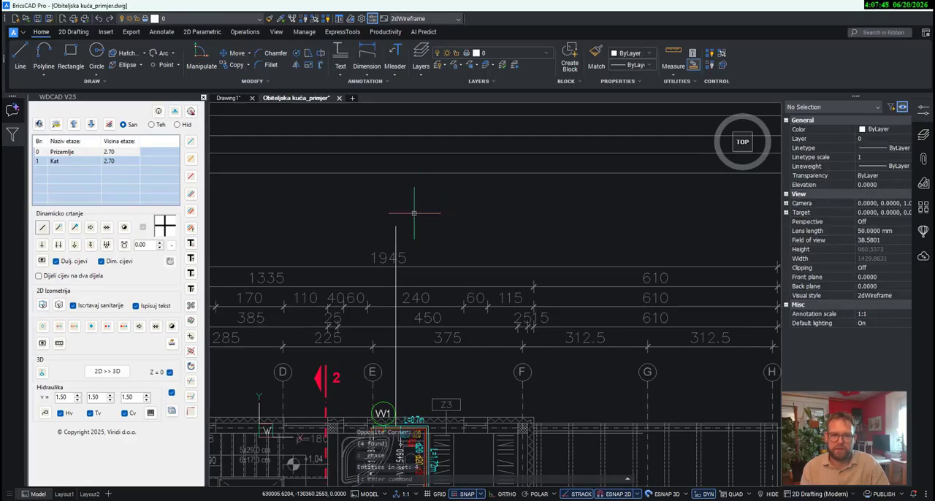
middle_click_drag(431, 301, 467, 173)
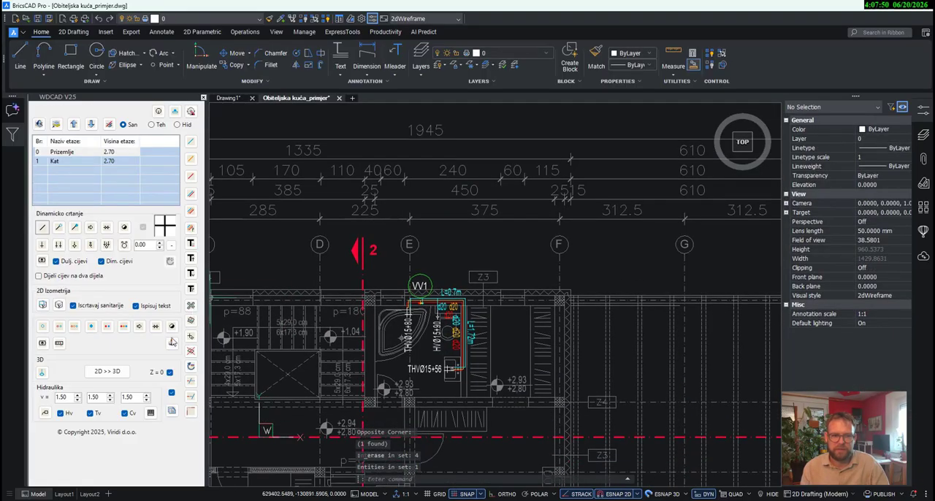
- Check the profile settings of the L=0.7m pipe beside riser VV1 on floor Kat without changing them
left_click(191, 229)
scroll(426, 299, "up", 3)
left_click(448, 302)
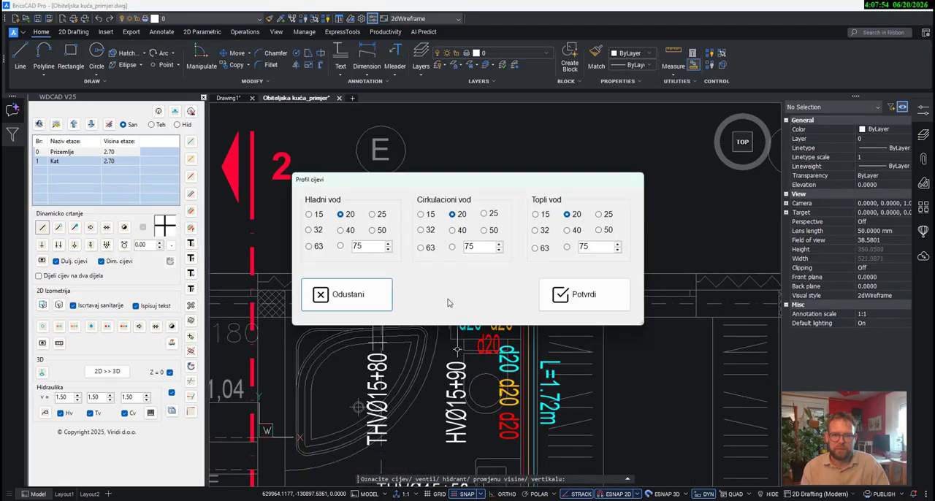
left_click(320, 293)
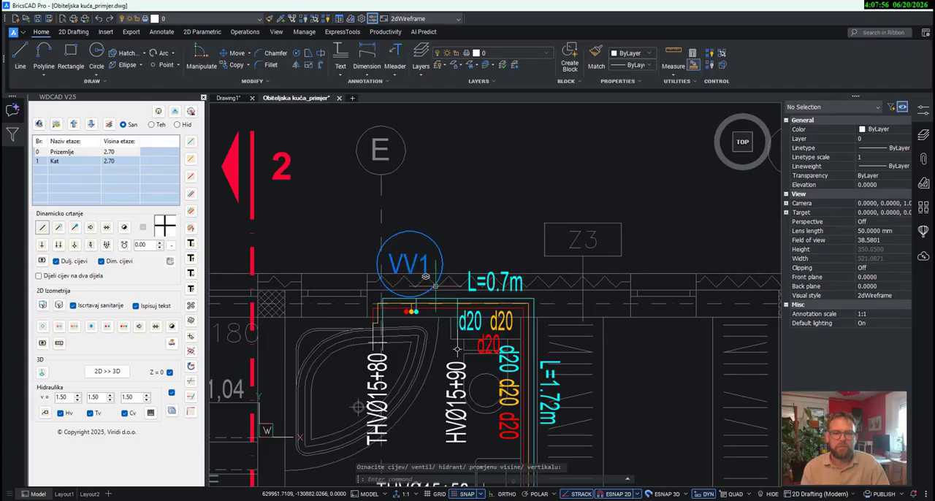
- Run the hydraulic calculation for all Kat bathroom connections, placing its label above the plan with a leader from riser VV1
scroll(457, 350, "down", 3)
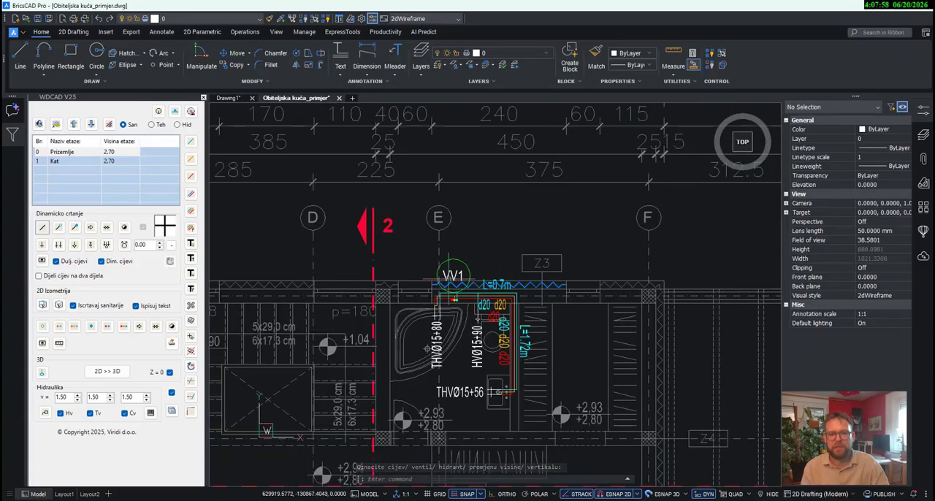
left_click(45, 414)
scroll(498, 308, "down", 2)
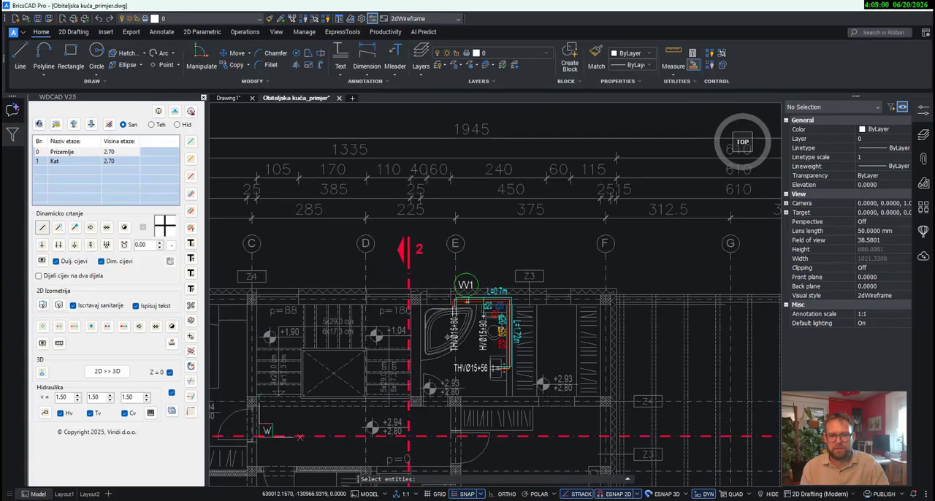
left_click(555, 425)
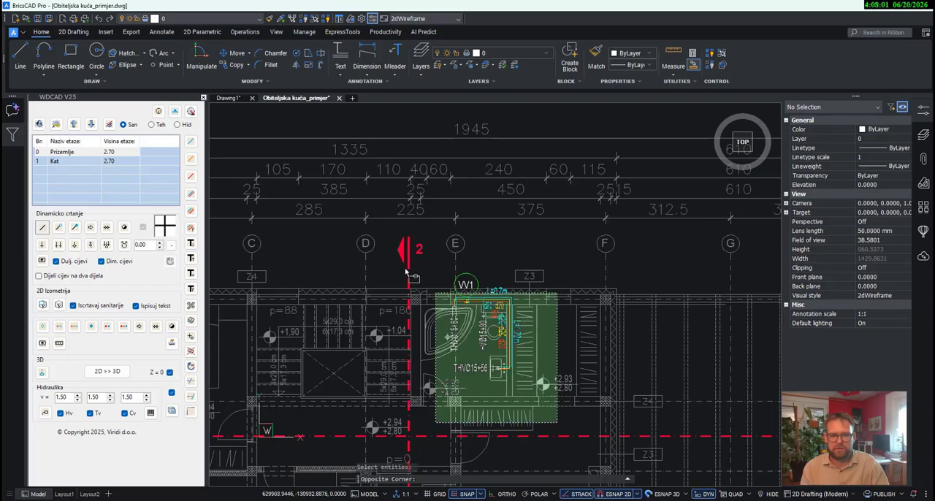
left_click(385, 234)
key("Return")
scroll(471, 305, "up", 6)
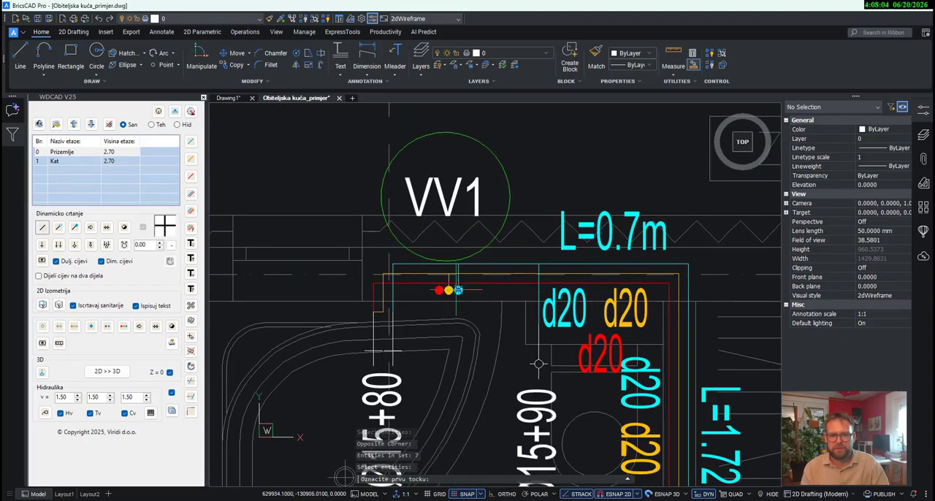
left_click(458, 290)
scroll(459, 291, "down", 4)
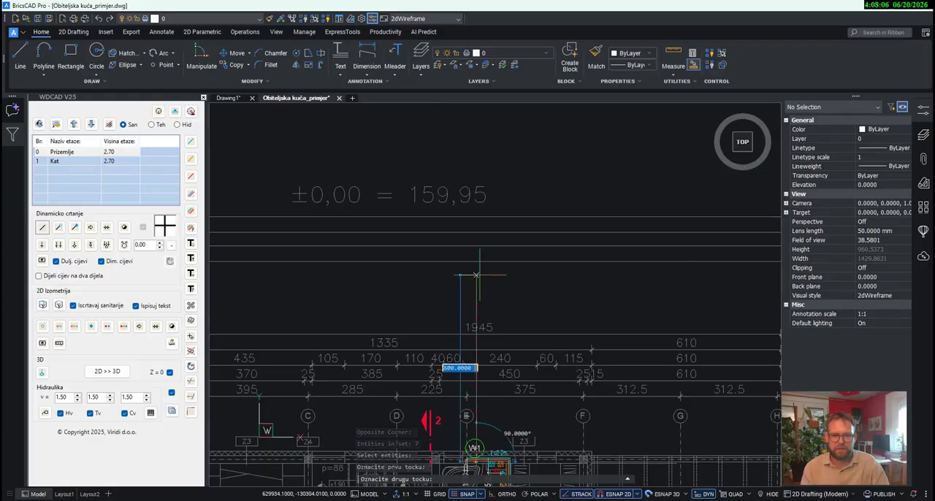
left_click(476, 281)
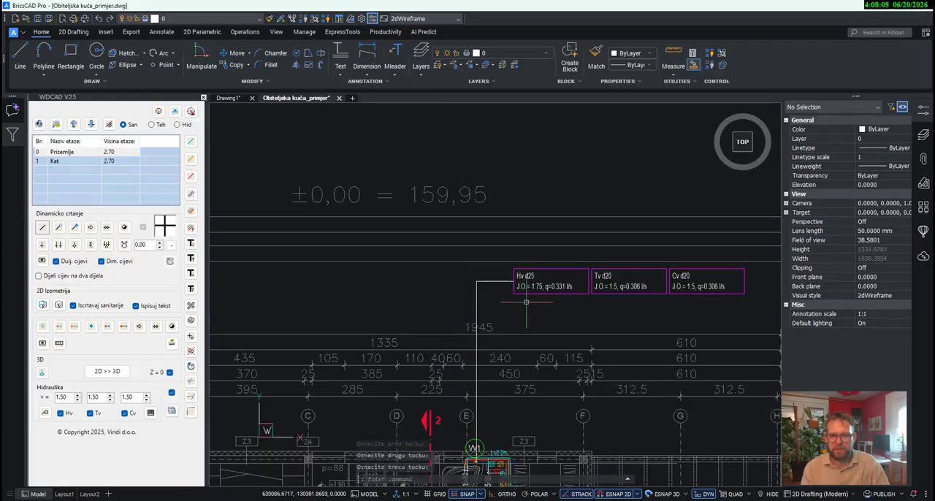
- Erase the calculation label for all Kat bathroom connections and its leader from riser VV1
left_click(708, 307)
left_click(468, 274)
key("Delete")
- Check the profile settings of the short pipes linking riser VV1 to the main run on Prizemlje without changing them
scroll(494, 301, "down", 3)
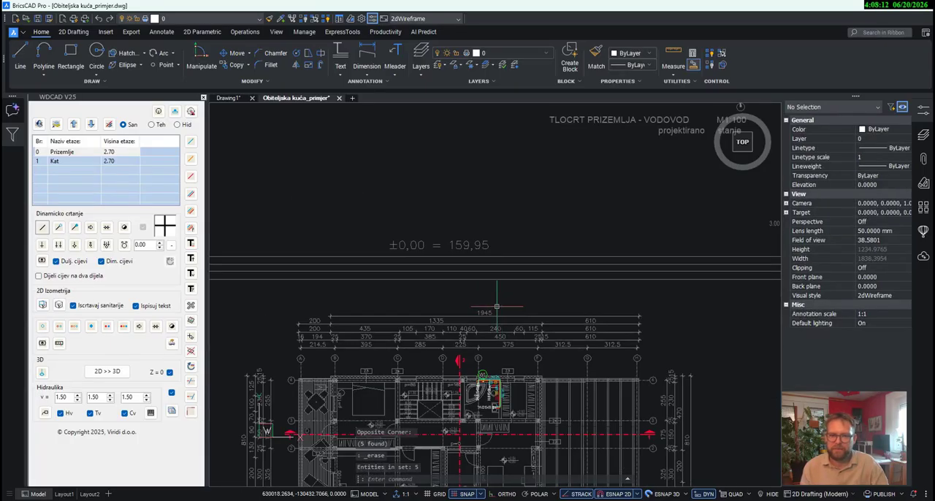
middle_click_drag(510, 292, 508, 366)
scroll(510, 364, "down", 1)
scroll(526, 317, "down", 1)
middle_click_drag(526, 317, 529, 404)
scroll(492, 249, "up", 3)
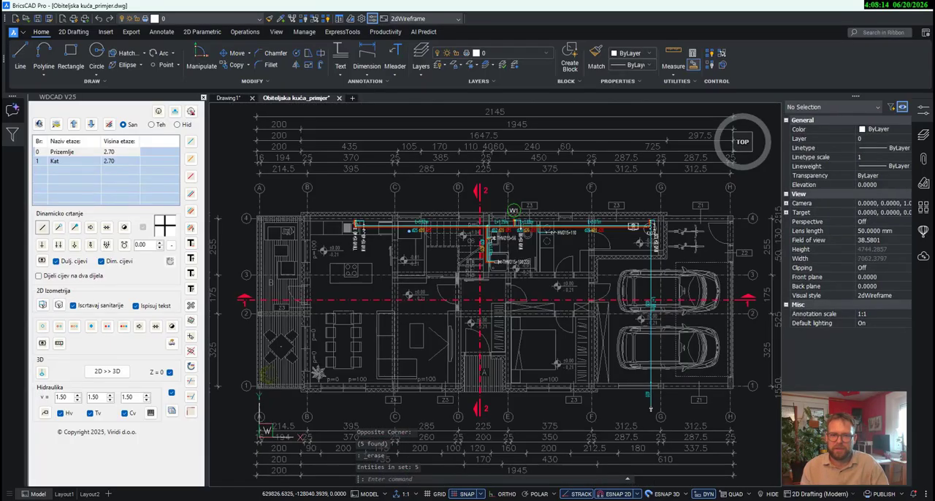
scroll(511, 203, "up", 5)
scroll(512, 203, "down", 1)
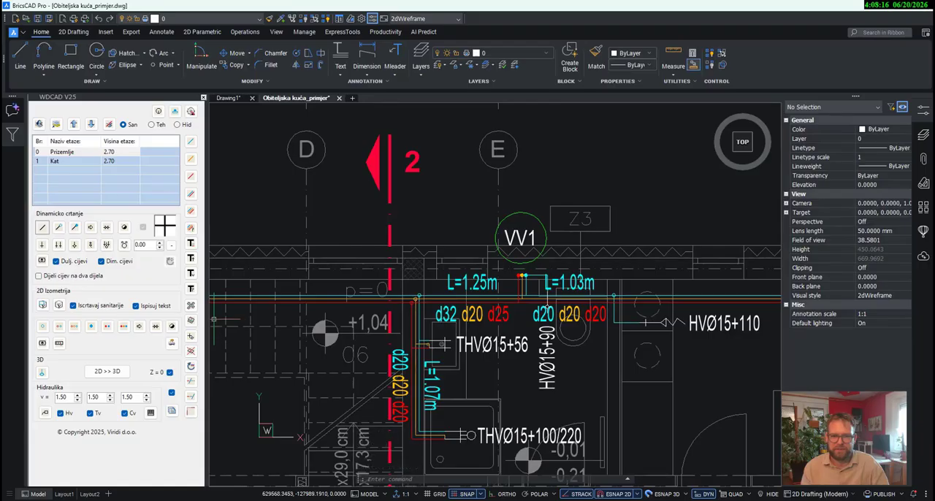
left_click(192, 228)
scroll(489, 281, "up", 1)
left_click(542, 291)
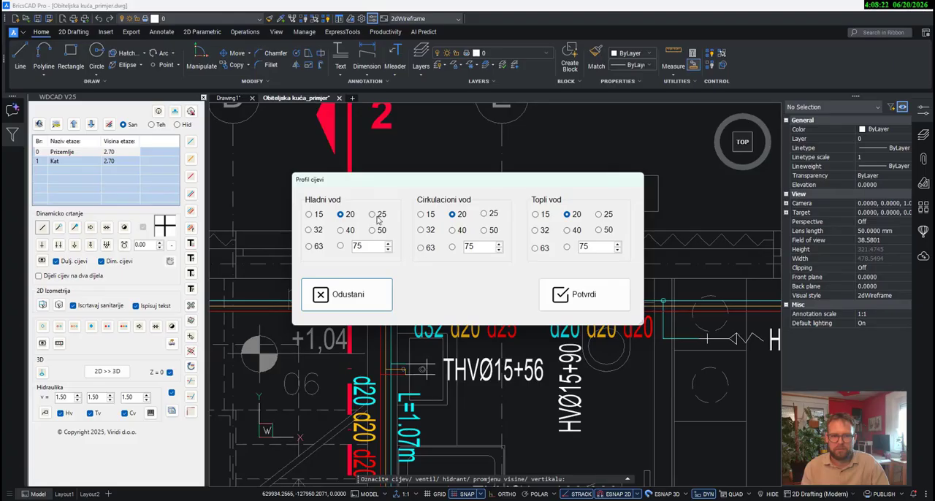
left_click(348, 295)
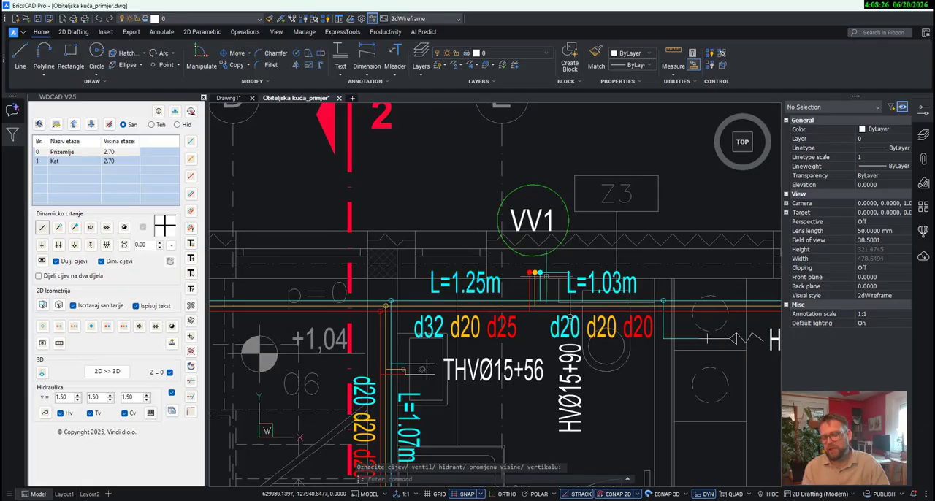
- Run the hydraulic calculation for Prizemlje connection HVØ15+90 plus all Kat bathroom connections, placing its label above the Prizemlje plan with a leader
scroll(552, 274, "down", 6)
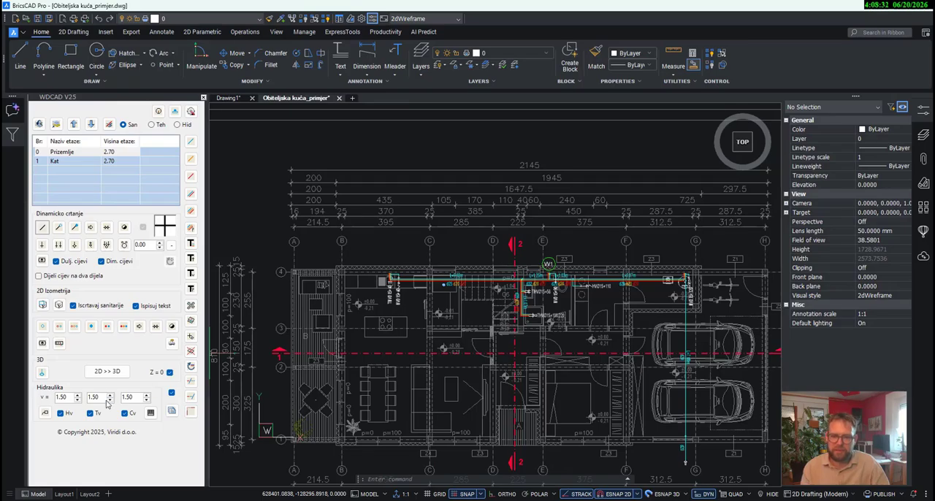
left_click(45, 414)
scroll(555, 278, "up", 10)
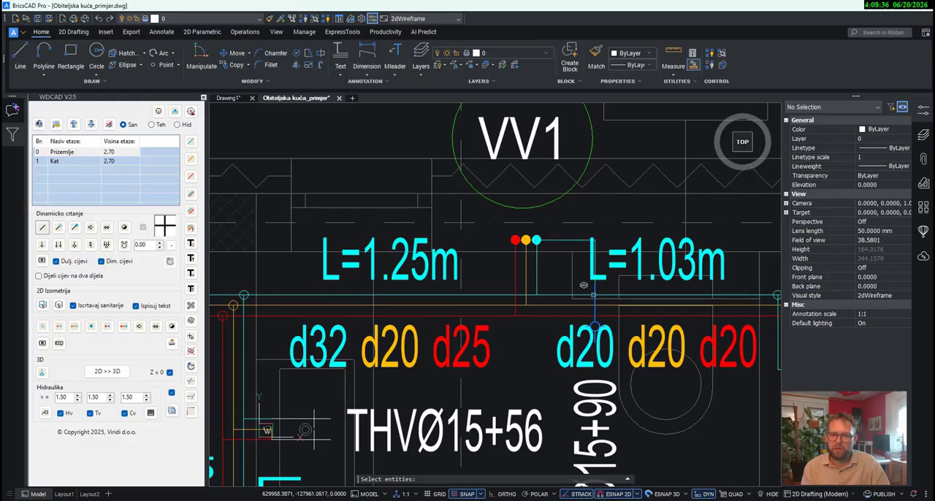
left_click(583, 285)
scroll(585, 286, "down", 10)
scroll(661, 354, "up", 3)
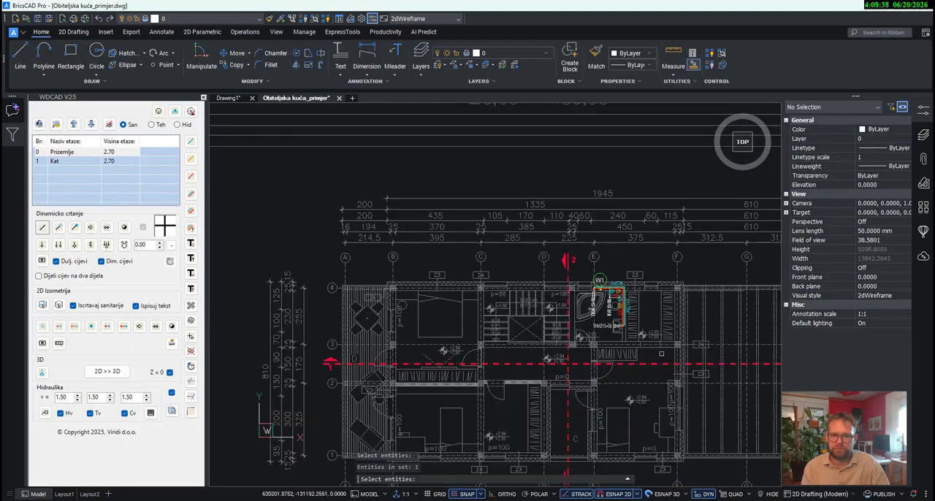
left_click(700, 360)
left_click(508, 252)
key("Return")
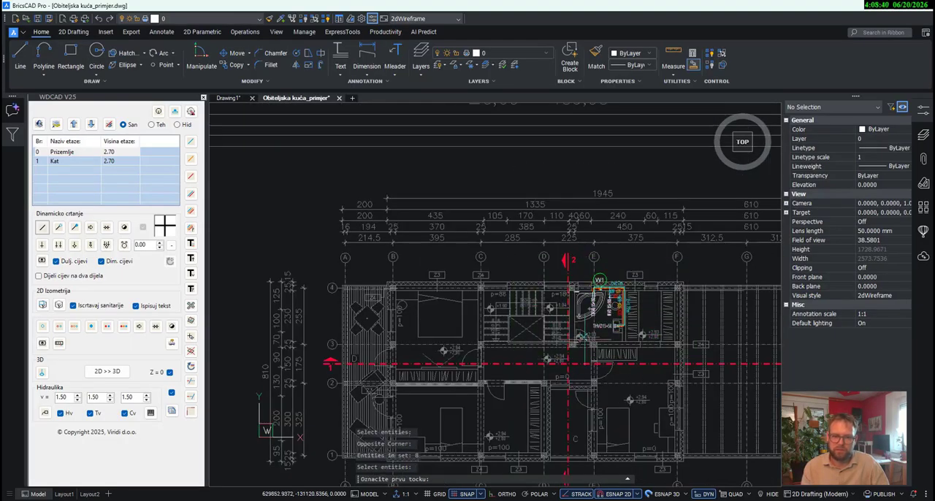
scroll(605, 379, "down", 5)
scroll(595, 258, "up", 10)
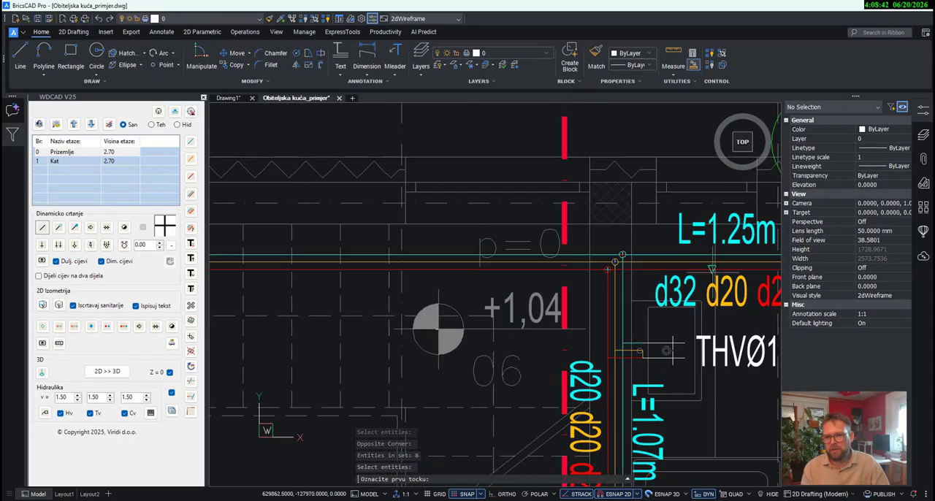
middle_click_drag(713, 257, 410, 265)
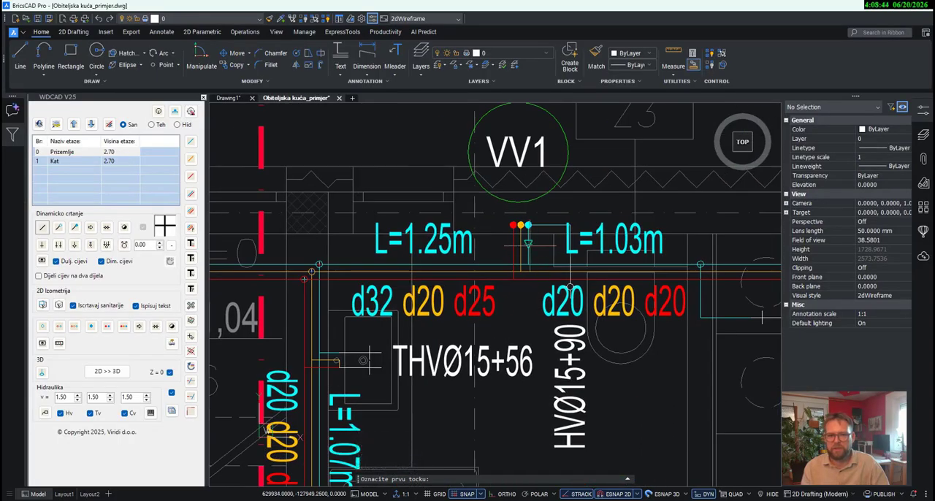
left_click(570, 285)
scroll(570, 285, "down", 5)
scroll(526, 208, "up", 3)
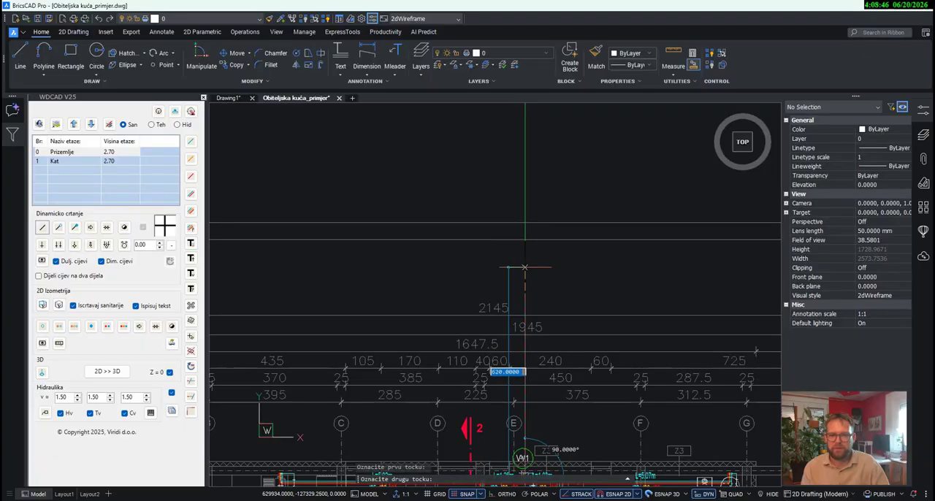
left_click(524, 266)
middle_click_drag(574, 266, 476, 239)
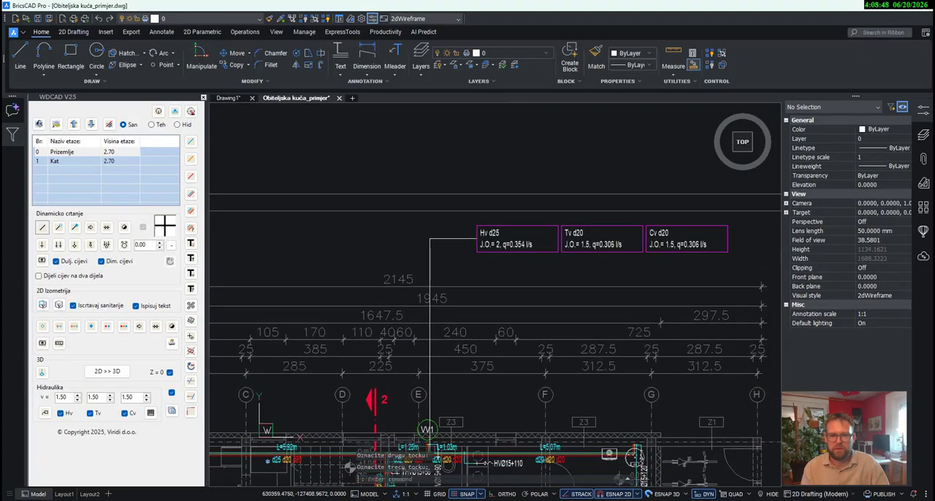
- Erase the hydraulic calculation label and its leader above the Prizemlje plan
middle_click_drag(516, 270, 515, 269)
left_click(685, 269)
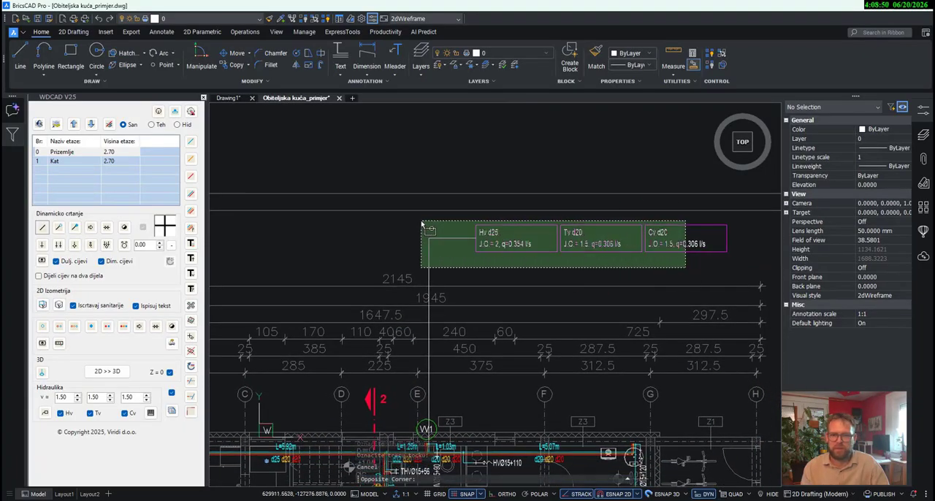
left_click(421, 221)
key("Delete")
- Set the cold water (Hladni vod) profile to 25 for the short pipes linking riser VV1 to the Prizemlje main run
middle_click_drag(439, 315, 506, 188)
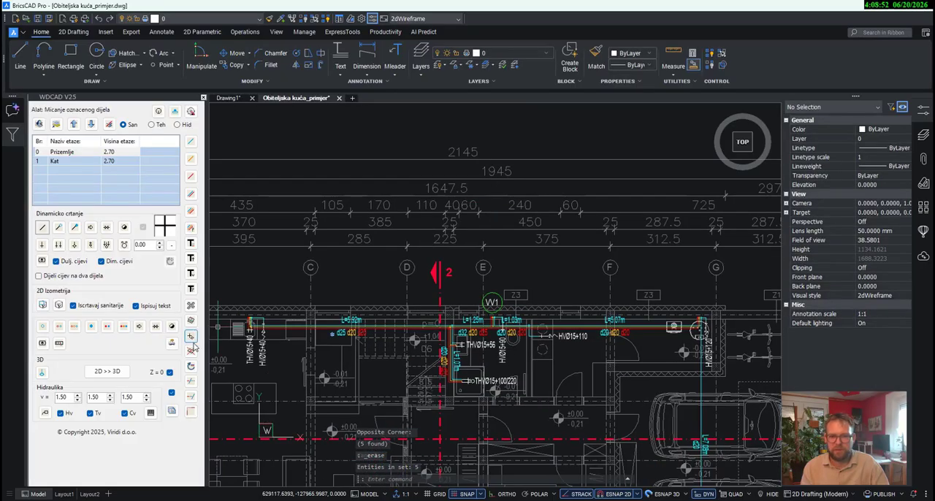
left_click(191, 228)
scroll(455, 312, "up", 5)
scroll(511, 320, "up", 2)
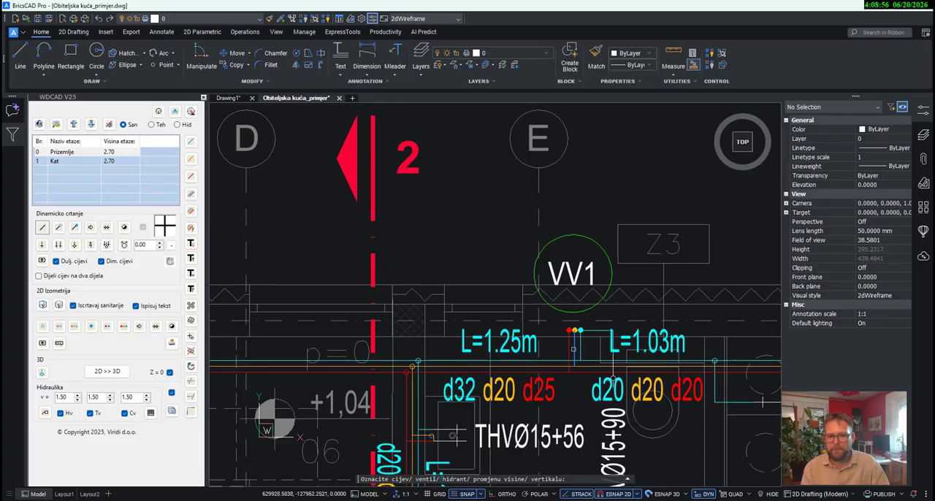
left_click(574, 349)
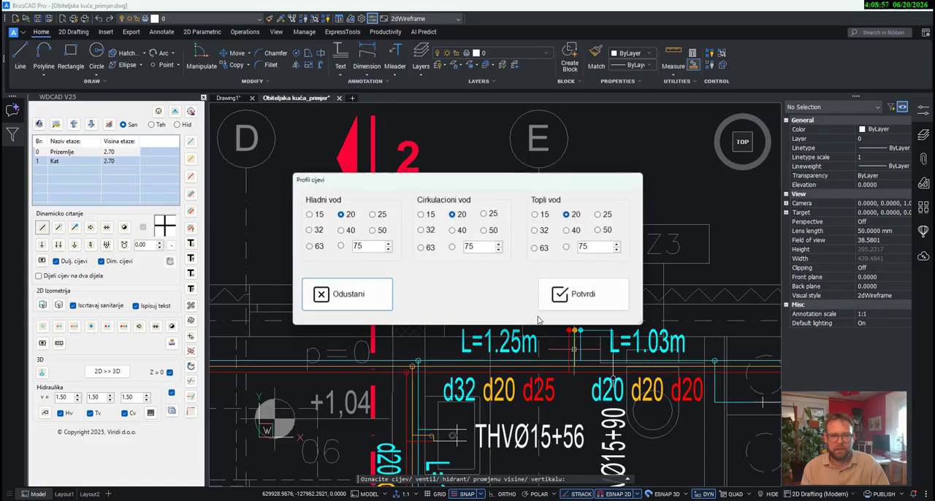
left_click(574, 294)
- Start a hydraulic calculation and select Prizemlje connections THVØ15+56, THVØ15+100/220, HVØ15+90 and everything at the kitchen end of the run
middle_click_drag(613, 380, 454, 287)
scroll(455, 283, "down", 2)
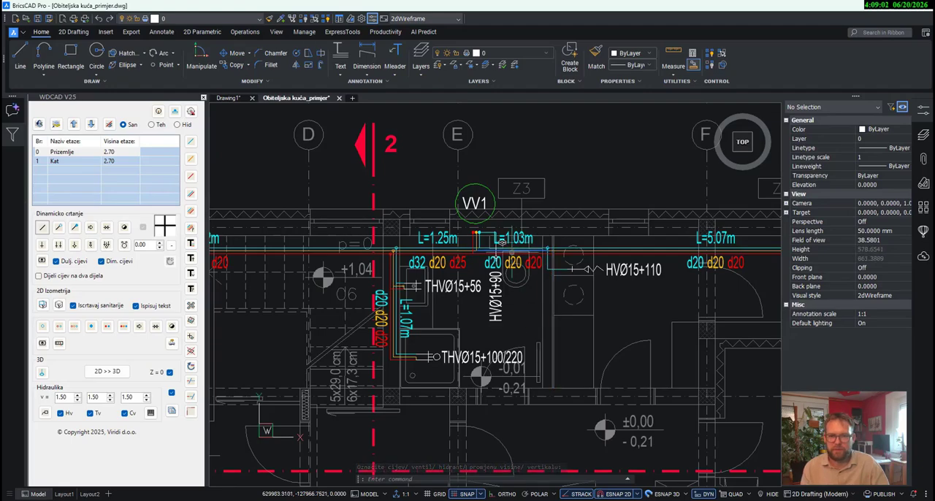
middle_click_drag(503, 243, 598, 231)
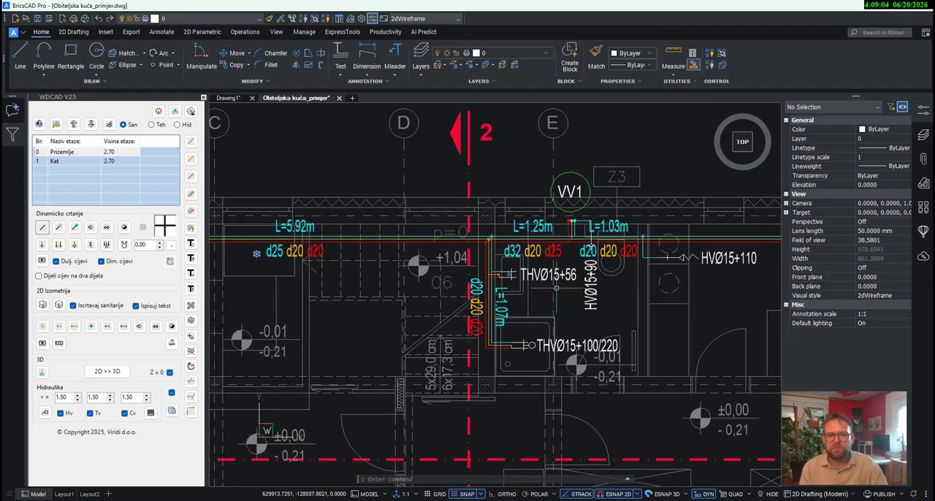
left_click(45, 413)
scroll(533, 329, "down", 1)
left_click(603, 395)
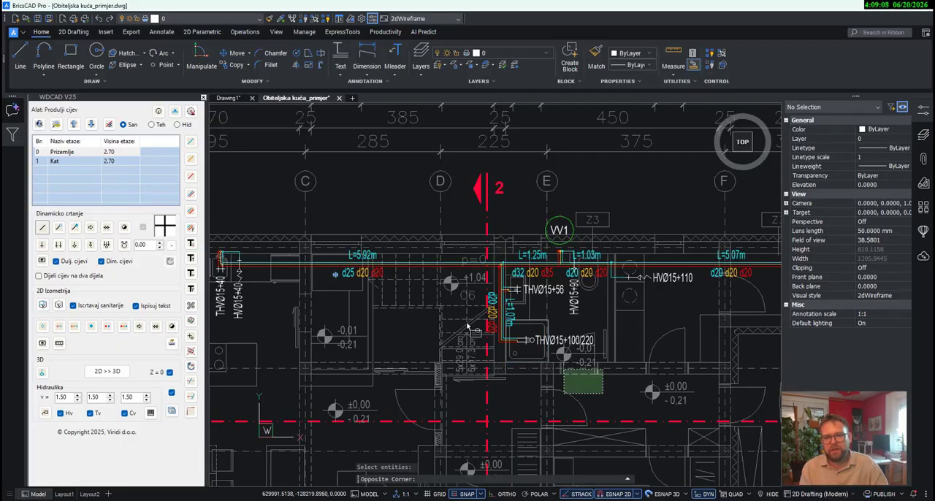
left_click(436, 278)
middle_click_drag(439, 282, 565, 280)
left_click(531, 336)
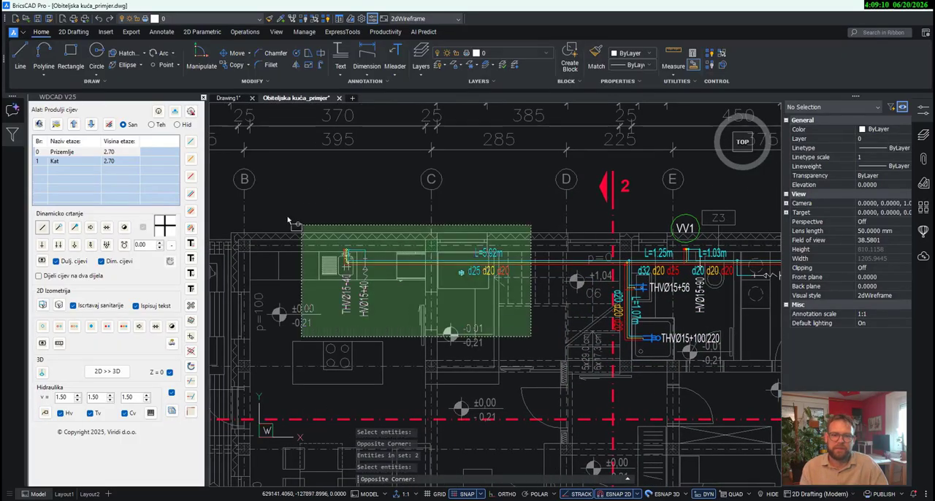
left_click(280, 207)
scroll(692, 287, "up", 2)
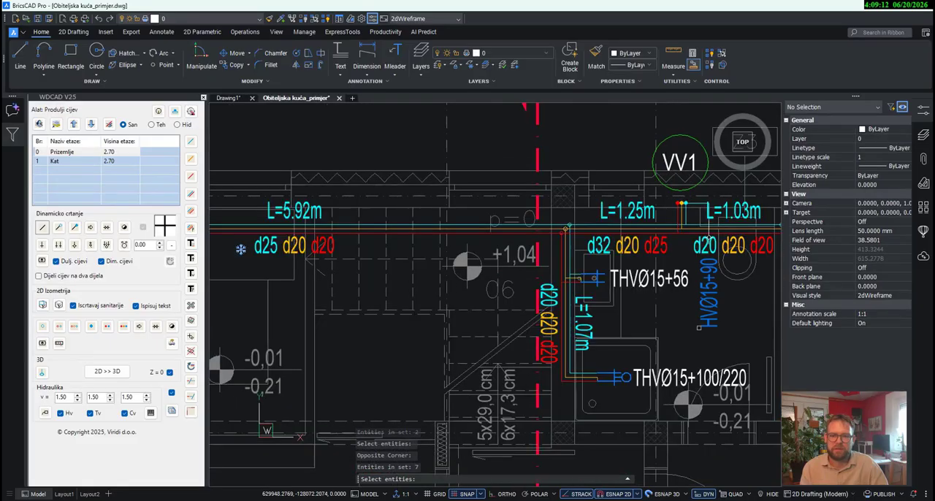
middle_click_drag(706, 311, 575, 346)
scroll(579, 273, "up", 2)
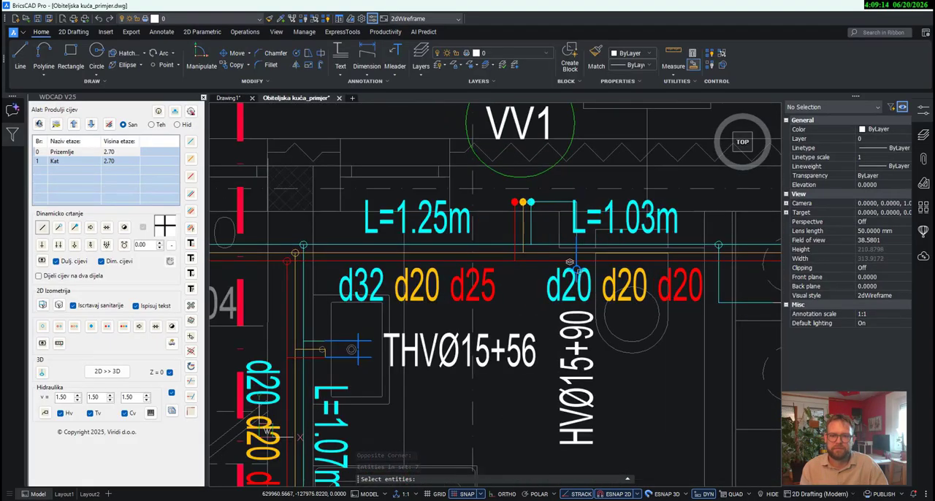
left_click(572, 264)
- Add all Kat bathroom connections to the hydraulic calculation and finish the selection
scroll(543, 257, "down", 2)
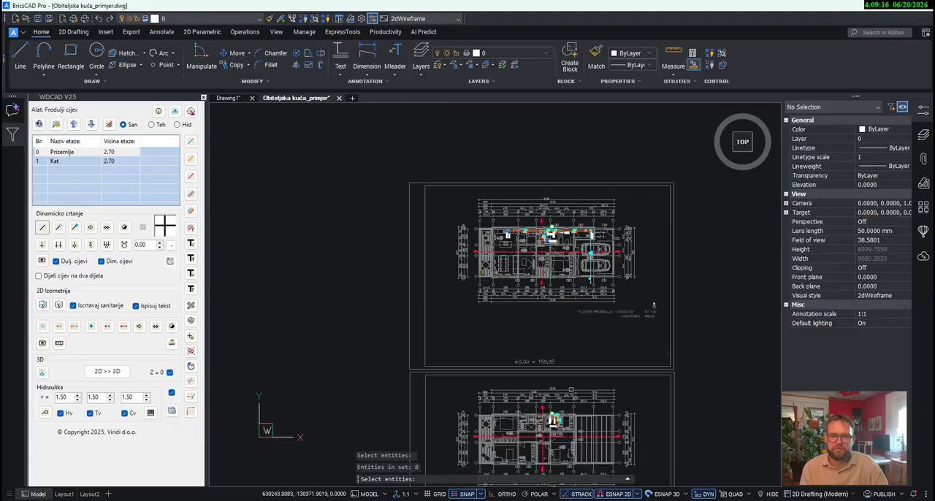
scroll(572, 390, "up", 5)
left_click(549, 406)
left_click(407, 261)
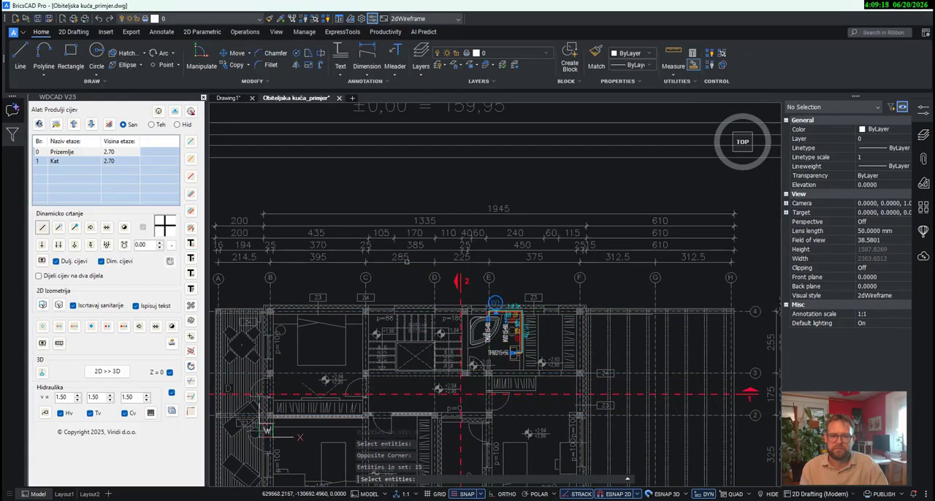
key("Return")
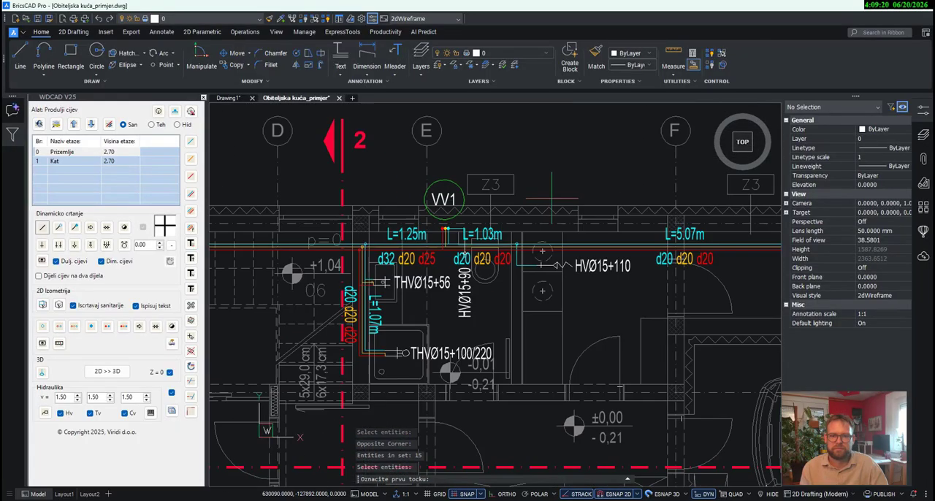
- Place the calculation label above the Prizemlje plan with a leader from the L=1.03m main-run section
scroll(504, 249, "up", 4)
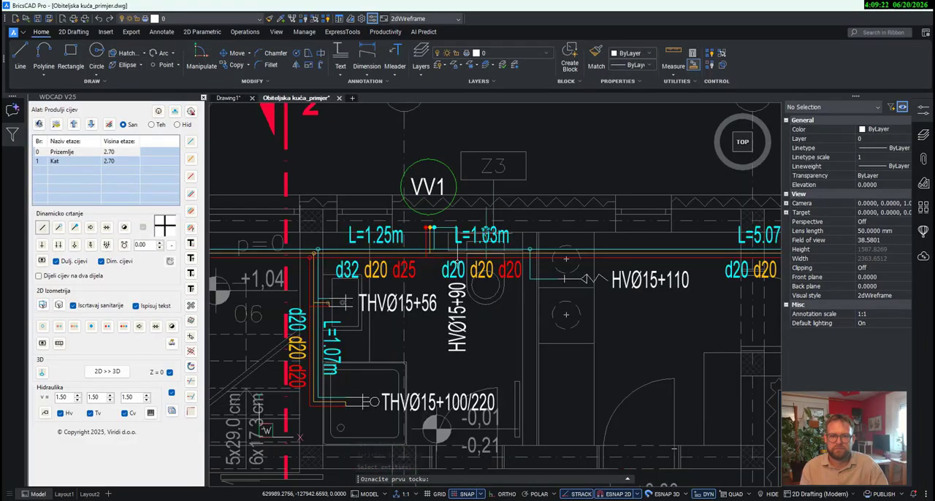
scroll(500, 252, "up", 1)
left_click(500, 253)
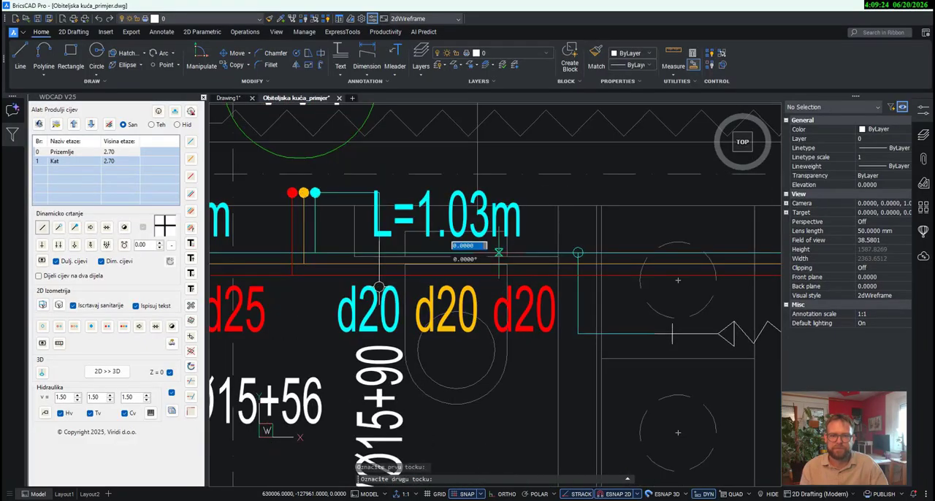
scroll(508, 292, "down", 7)
middle_click_drag(525, 184, 548, 275)
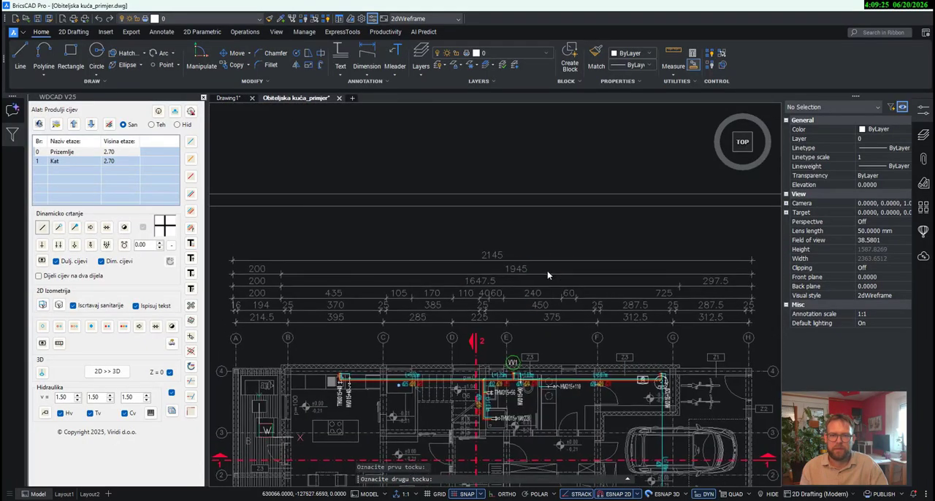
left_click(533, 229)
middle_click_drag(644, 250, 606, 226)
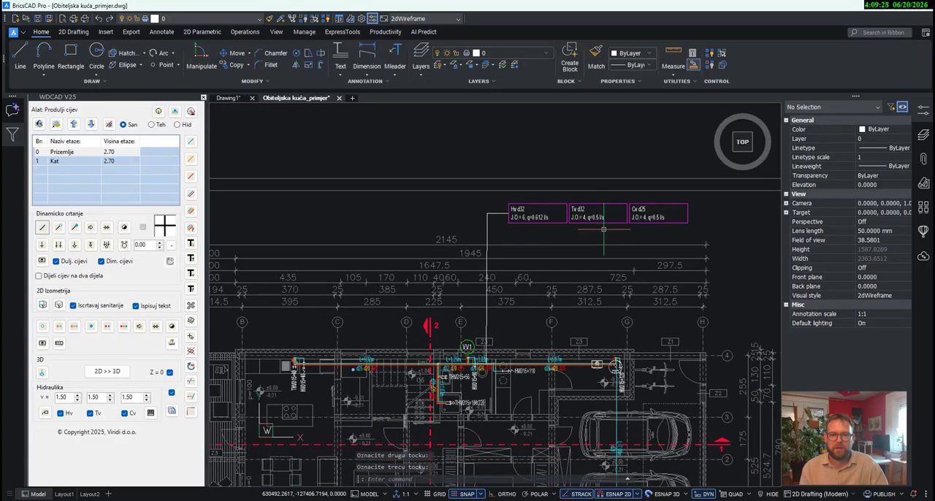
left_click(601, 219)
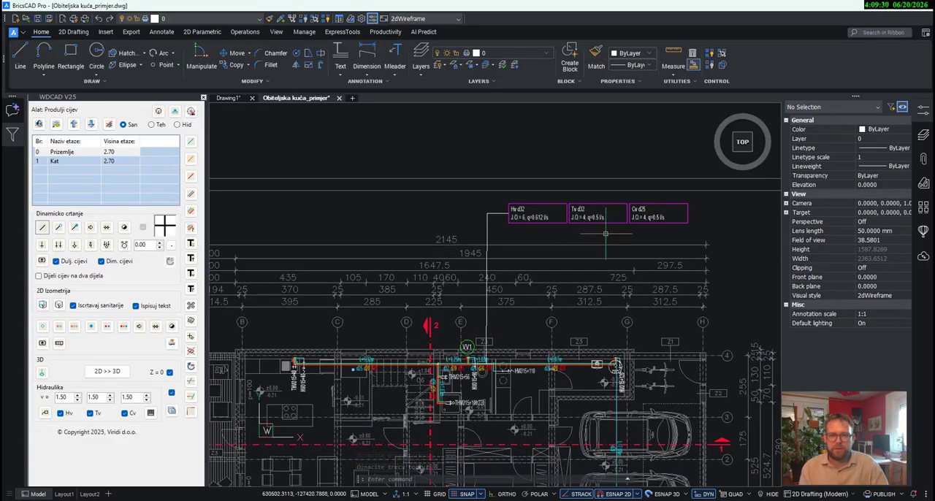
middle_click_drag(289, 313, 282, 295)
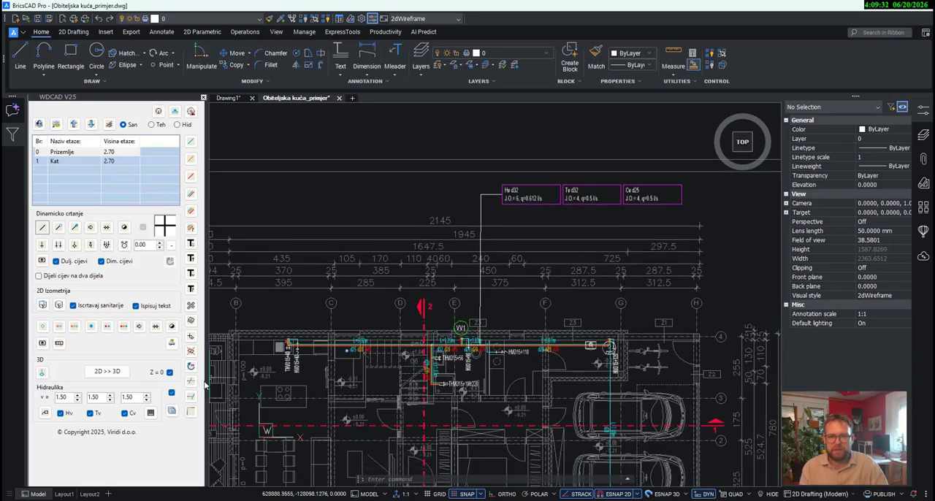
- Set the L=1.03m Prizemlje main-run section to profiles Hladni vod 32, Cirkulacioni vod 25 and Topli vod 32
left_click(150, 412)
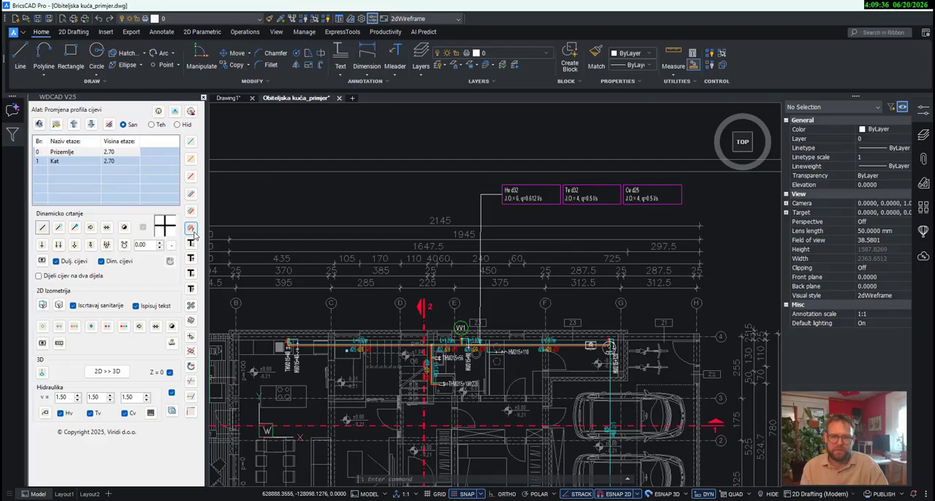
scroll(465, 333, "up", 2)
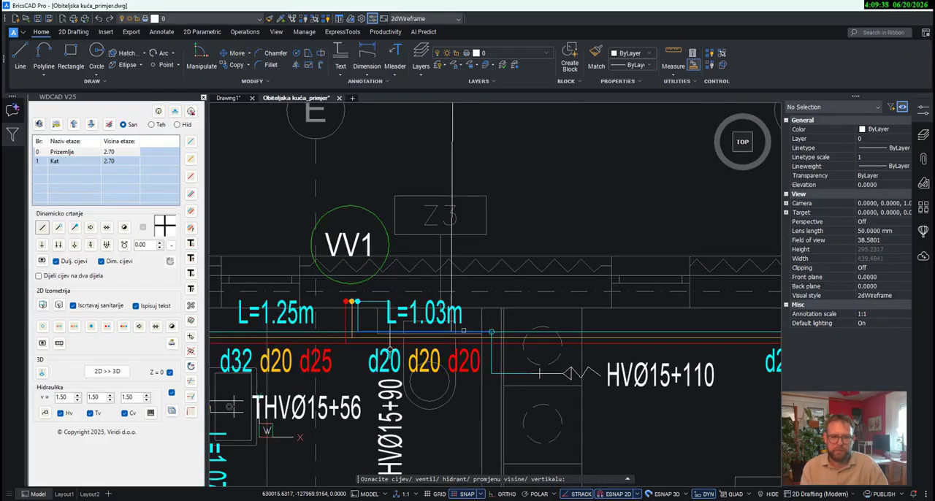
scroll(463, 331, "down", 2)
left_click(463, 331)
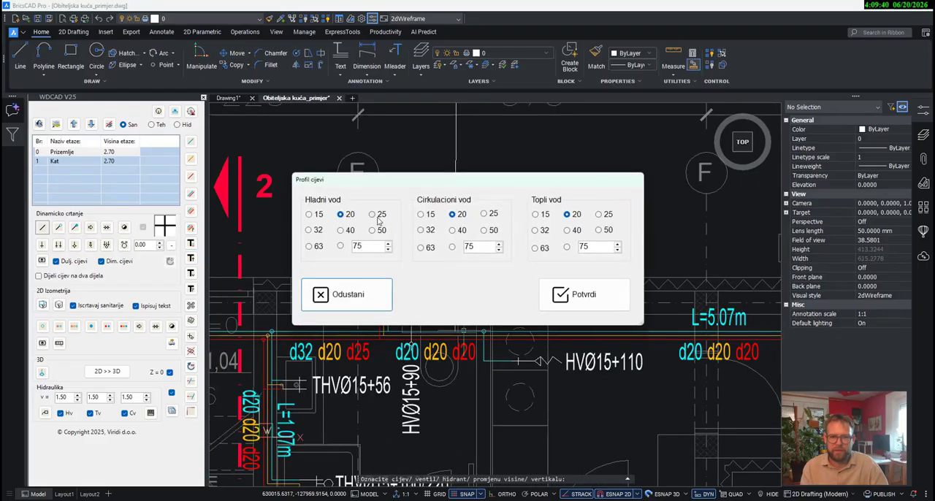
left_click(309, 231)
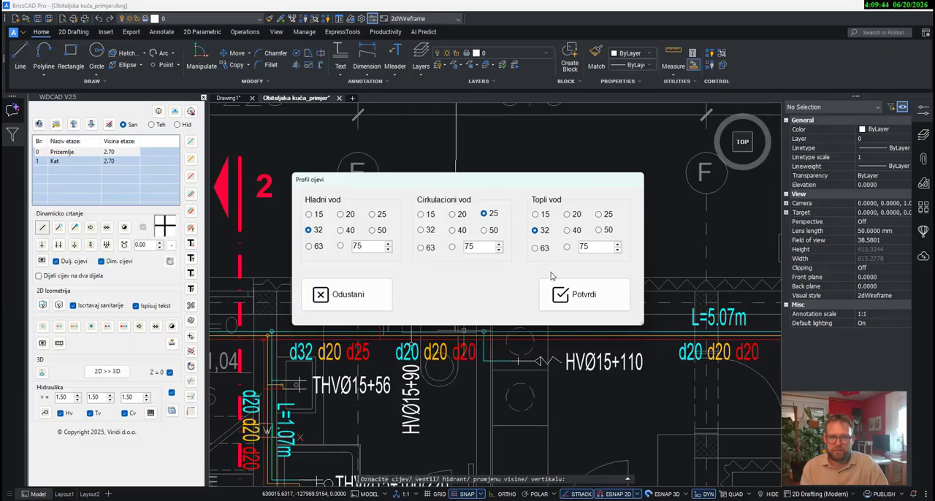
left_click(573, 295)
scroll(463, 314, "down", 3)
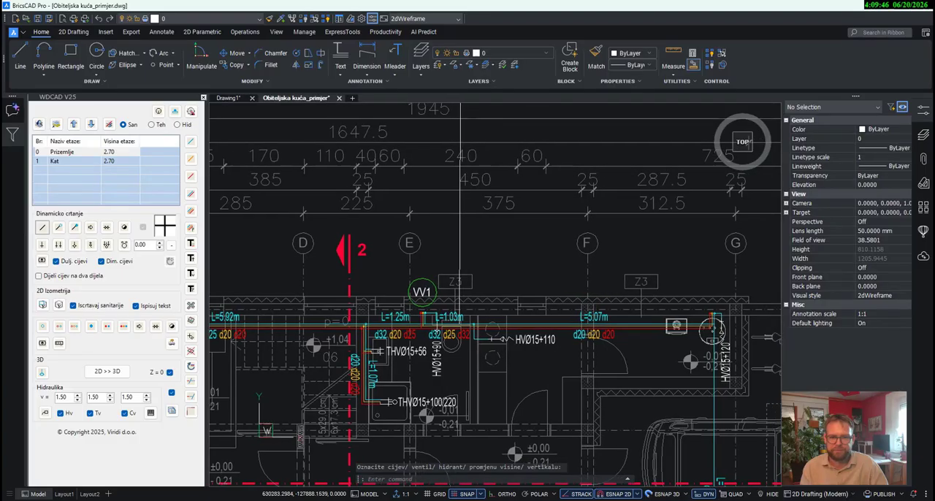
- Erase the calculation label and the leader attached to the L=1.03m section
mouse_move(590, 289)
middle_mouse_down()
mouse_move(515, 296)
mouse_move(488, 325)
middle_mouse_up()
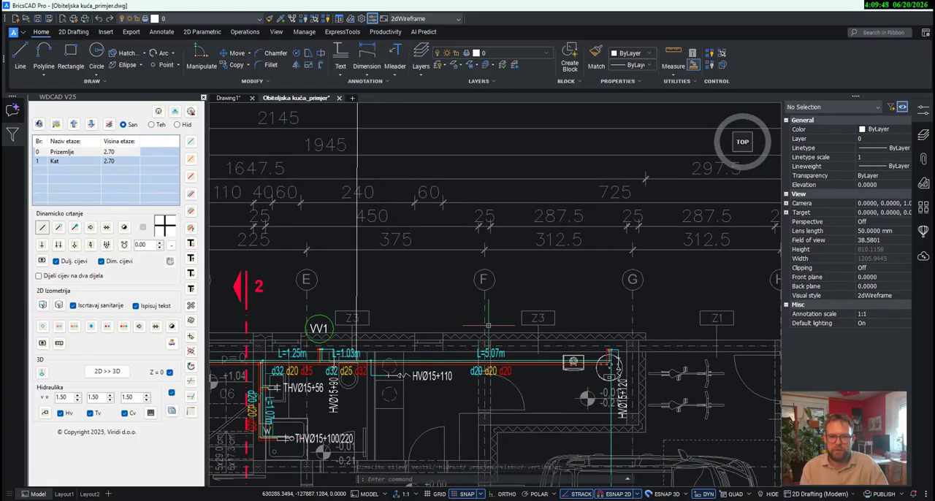
scroll(488, 325, "down", 4)
scroll(571, 252, "up", 3)
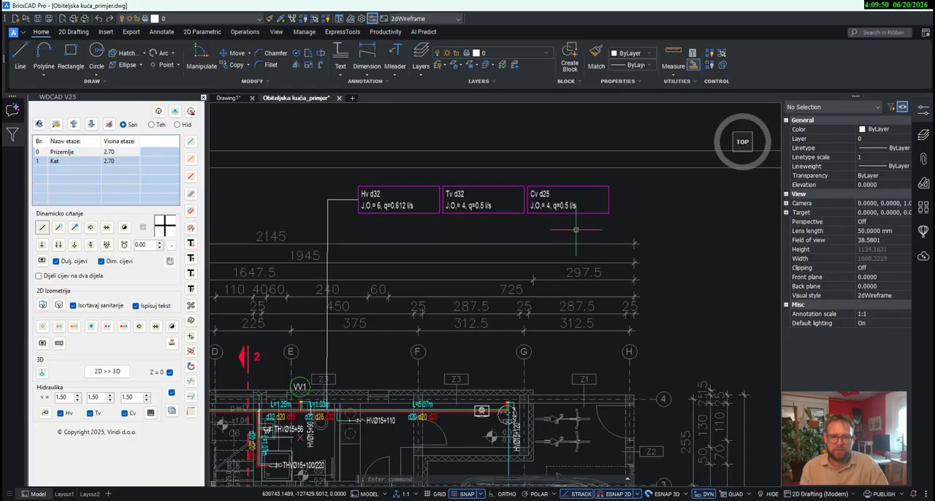
left_click_drag(576, 230, 325, 186)
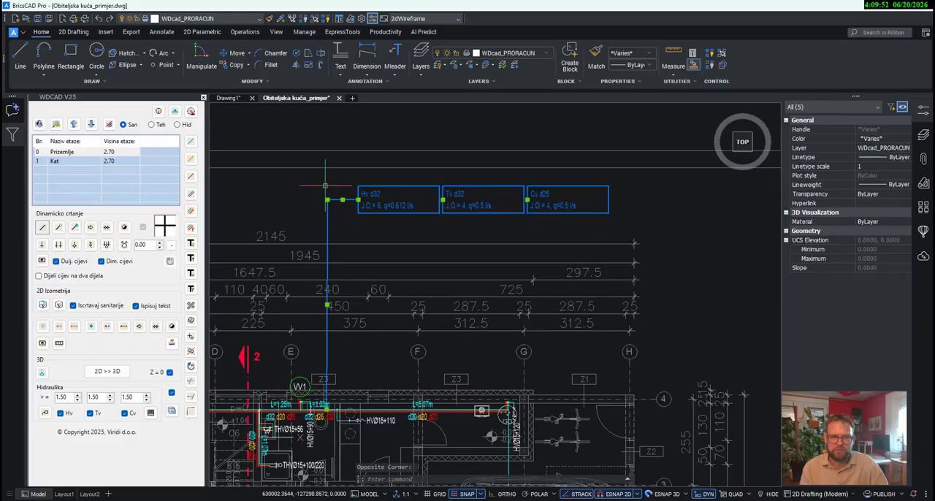
key("Delete")
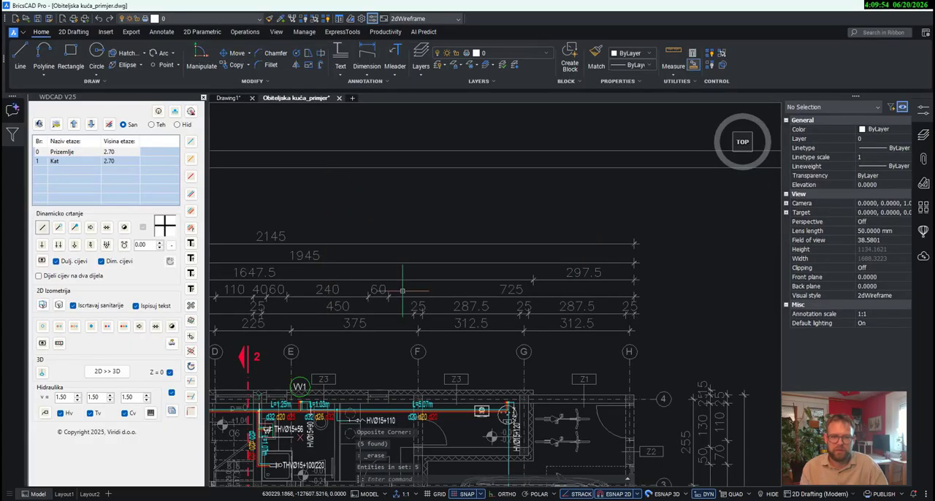
- Start a hydraulic calculation with the Prizemlje connections from the kitchen through HVØ15+110, plus all Kat bathroom connections
middle_click_drag(404, 291, 500, 185)
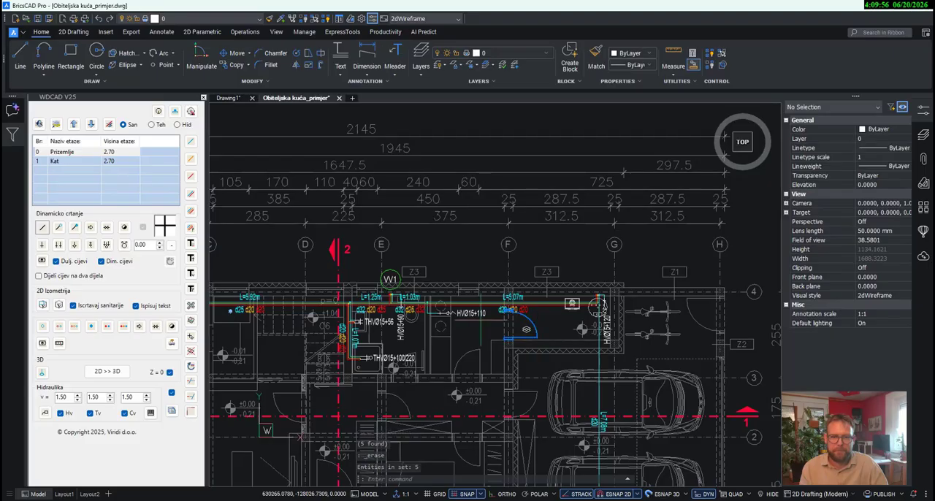
middle_click_drag(555, 337, 542, 304)
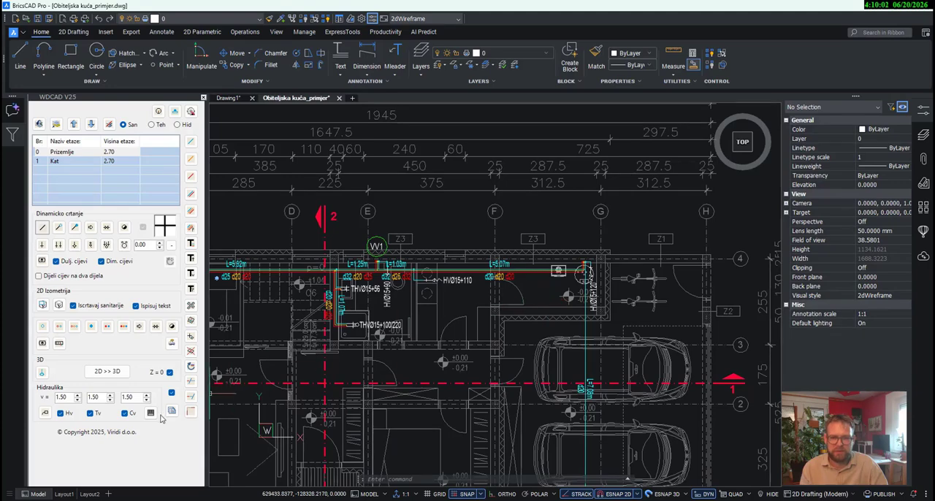
left_click(44, 413)
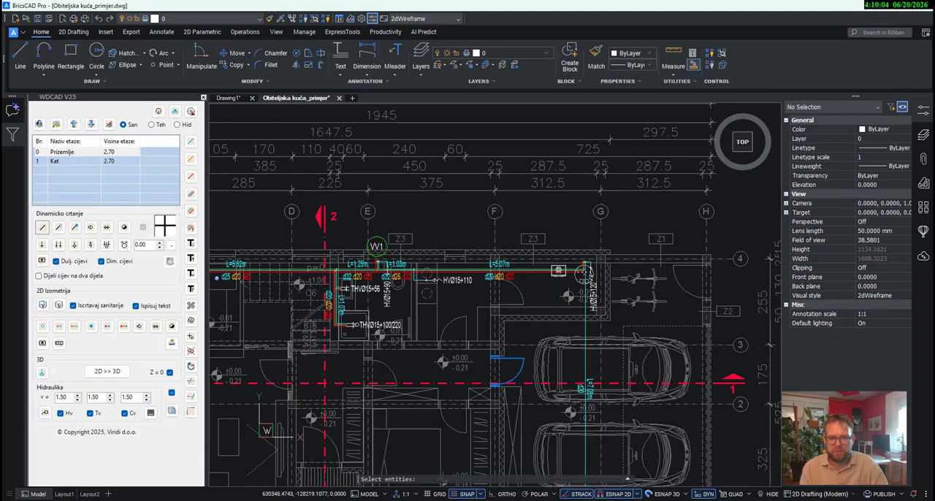
scroll(522, 354, "down", 3)
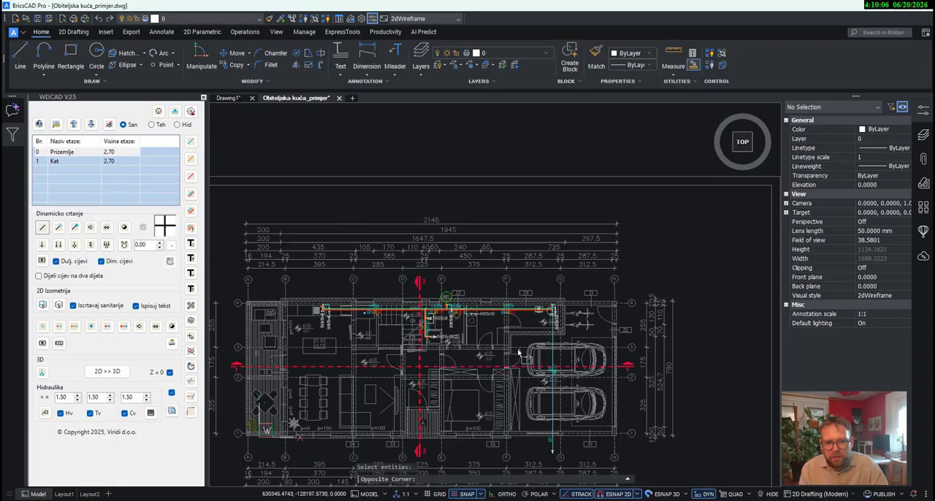
left_click(520, 352)
left_click(277, 283)
scroll(572, 437, "down", 3)
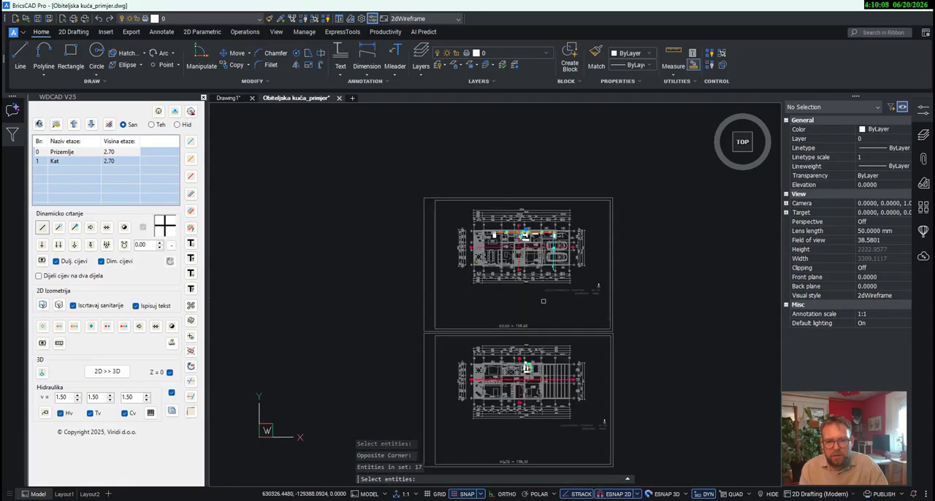
scroll(572, 437, "up", 2)
left_click(555, 439)
left_click(434, 283)
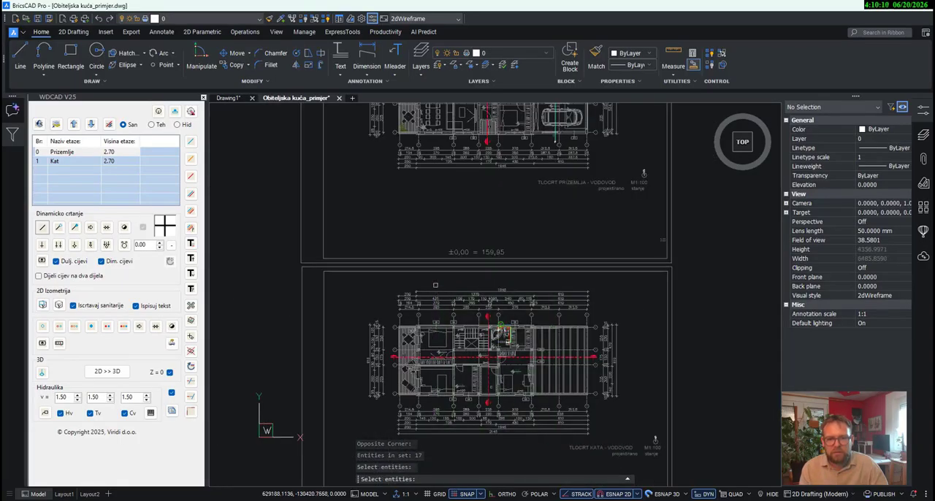
key("Return")
- Place the calculation label above the Prizemlje plan with a leader from the L=5.07m main-run section
scroll(567, 419, "down", 2)
scroll(535, 374, "up", 6)
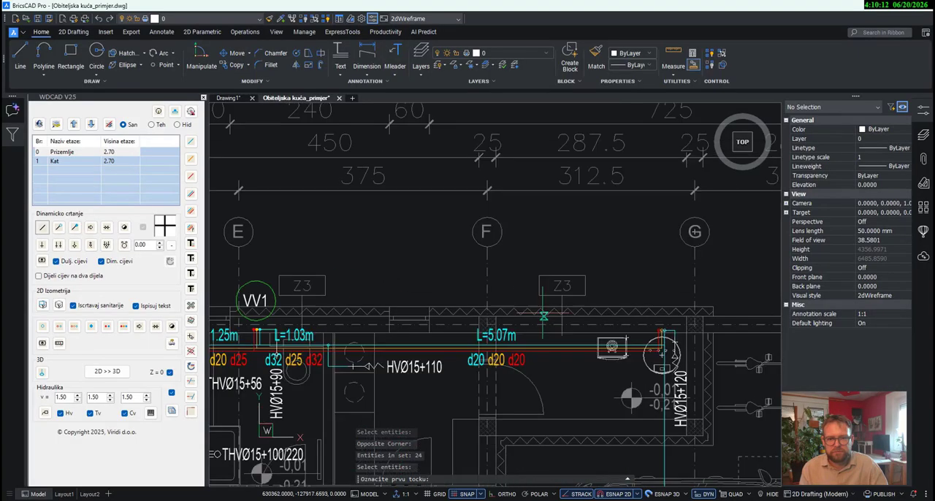
left_click(543, 357)
scroll(542, 356, "down", 5)
scroll(547, 268, "up", 4)
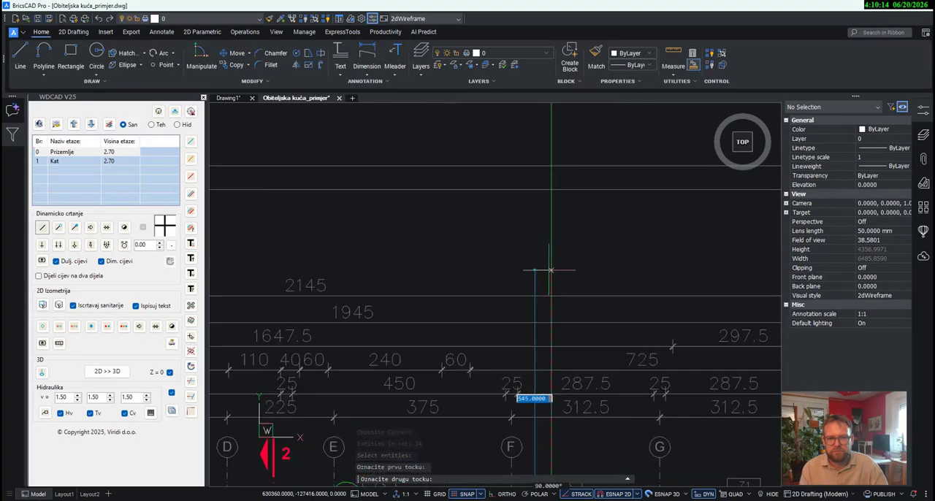
left_click(551, 258)
left_click(587, 258)
middle_click_drag(759, 217, 570, 163)
scroll(570, 163, "down", 1)
scroll(571, 163, "down", 1)
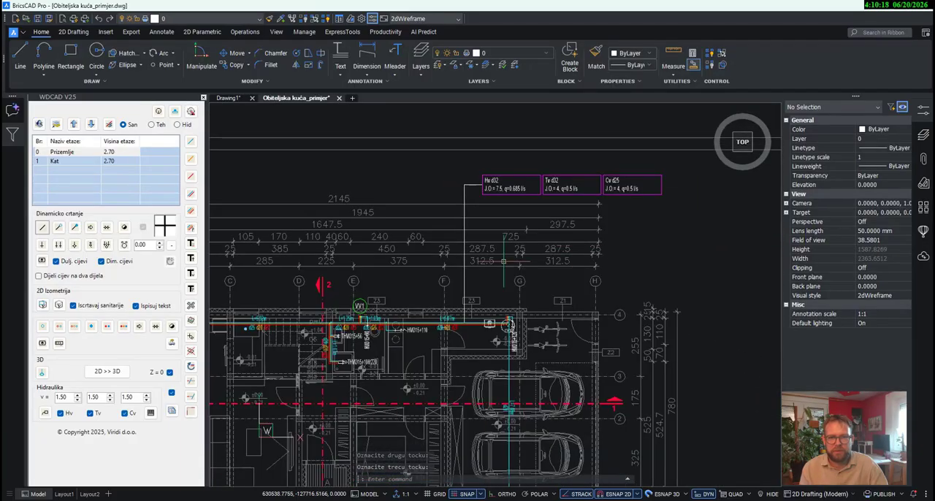
- Erase the calculation label and the leader attached to the L=5.07m section
left_click(626, 200)
left_click(459, 164)
key("Delete")
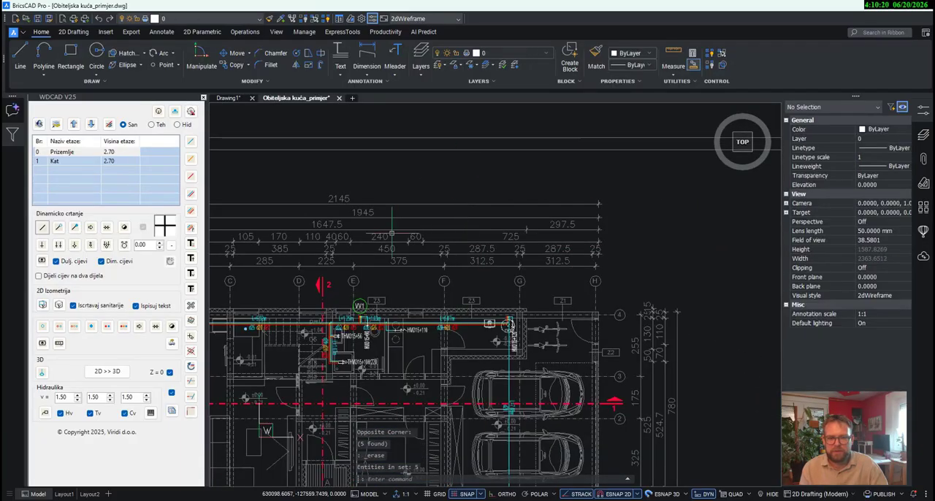
- Set the L=5.07m main-run section's profiles to 32 for cold water, 25 for circulation and 32 for hot water
left_click(191, 229)
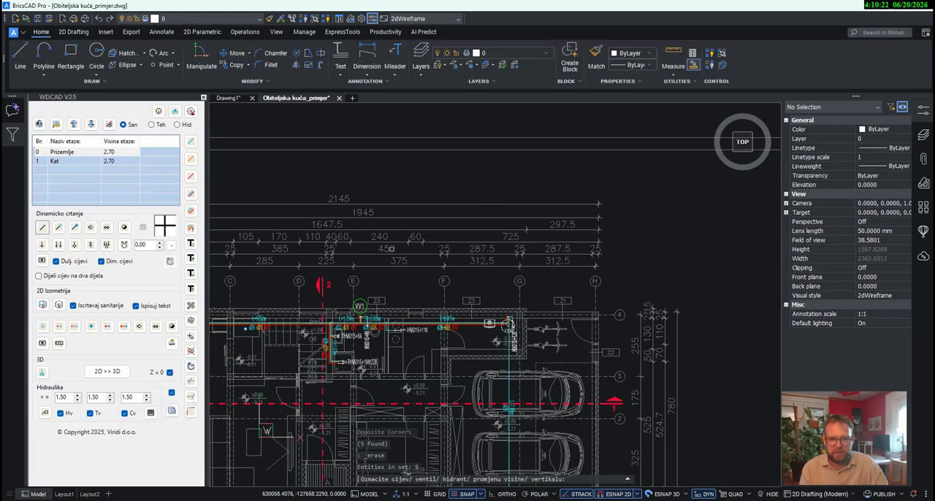
scroll(487, 323, "up", 5)
left_click(497, 335)
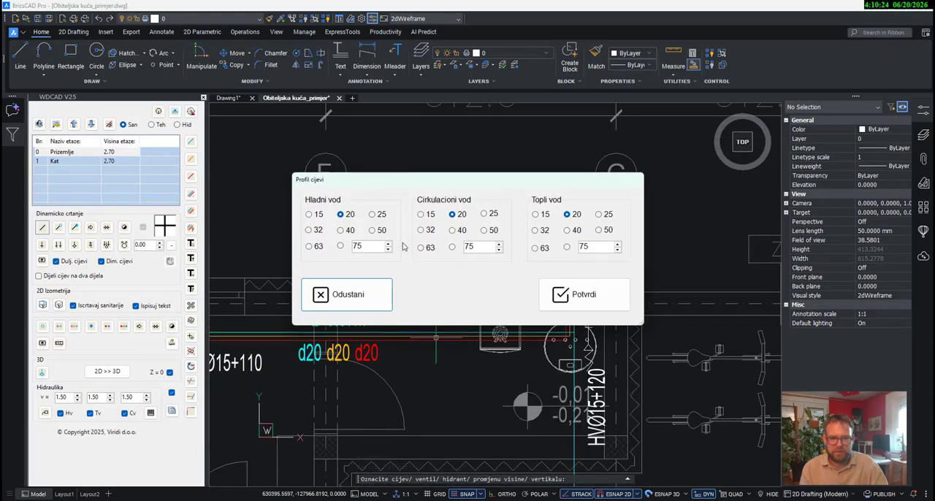
left_click(320, 231)
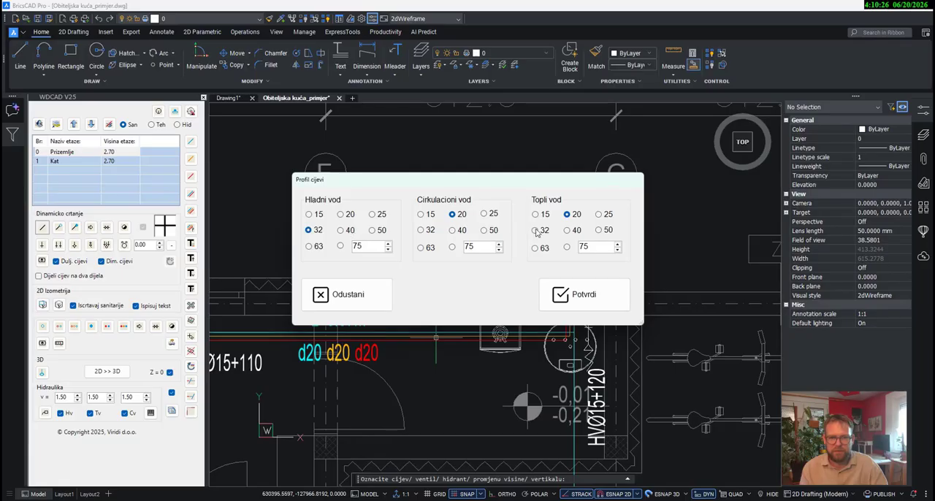
left_click(485, 214)
left_click(578, 294)
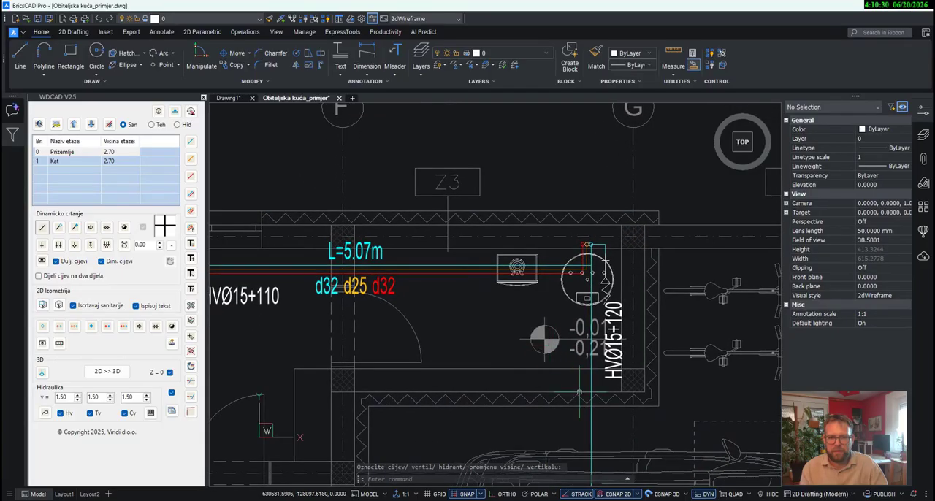
- Start a hydraulic calculation with all connections on the Prizemlje and Kat plans
middle_click_drag(567, 413, 577, 308)
scroll(577, 307, "down", 2)
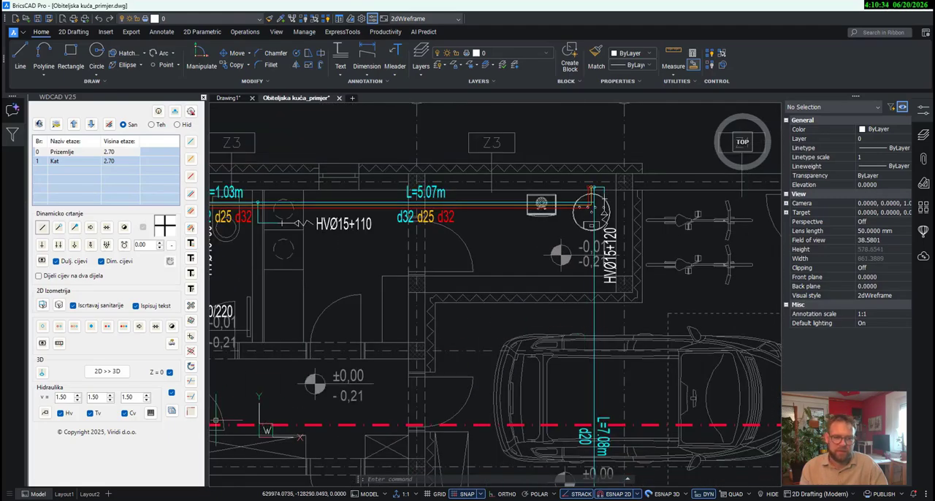
middle_click_drag(418, 352, 456, 343)
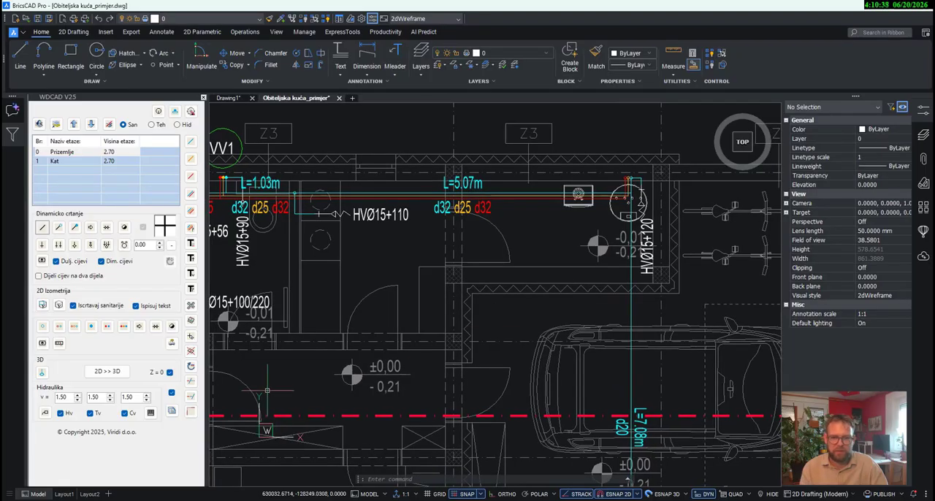
left_click(45, 413)
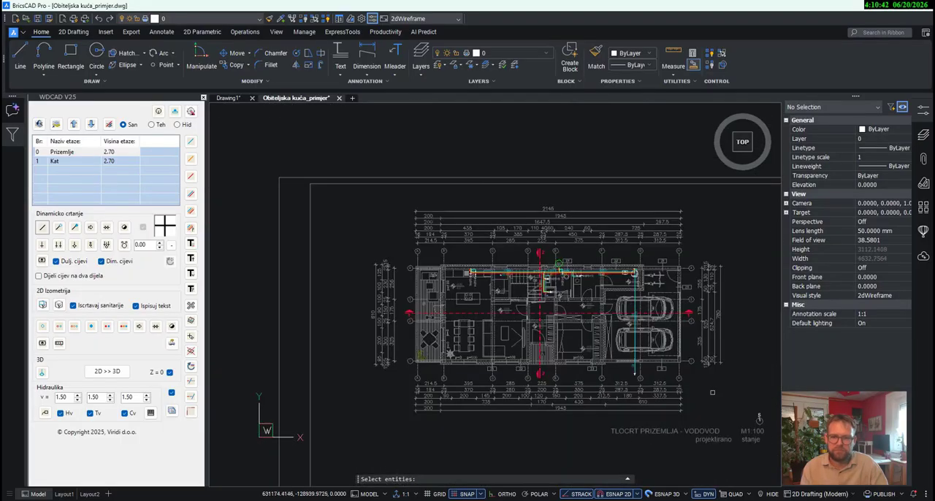
left_click(713, 392)
left_click(403, 246)
scroll(583, 192, "down", 3)
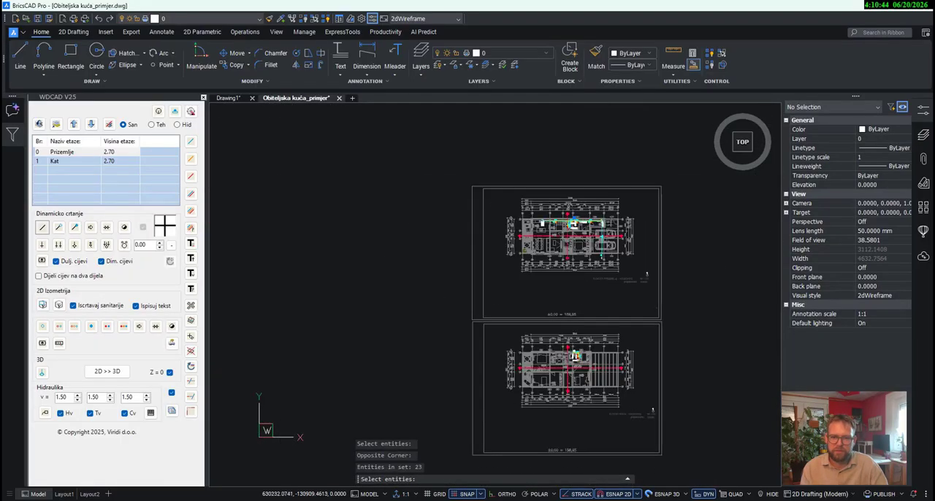
left_click(627, 423)
left_click(474, 306)
key("Return")
- Place the calculation label above the Prizemlje plan with a leader from the L=7.08m cold-water supply section
scroll(558, 303, "up", 6)
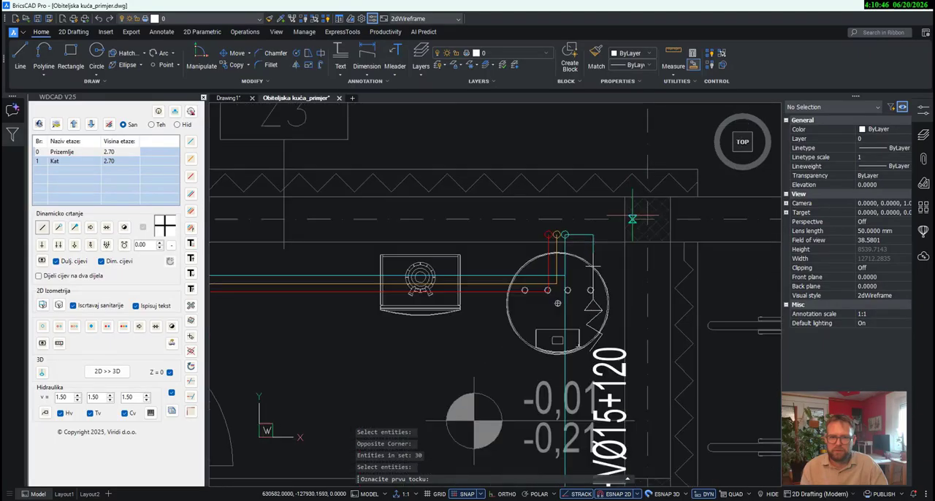
scroll(558, 302, "down", 3)
scroll(558, 293, "up", 2)
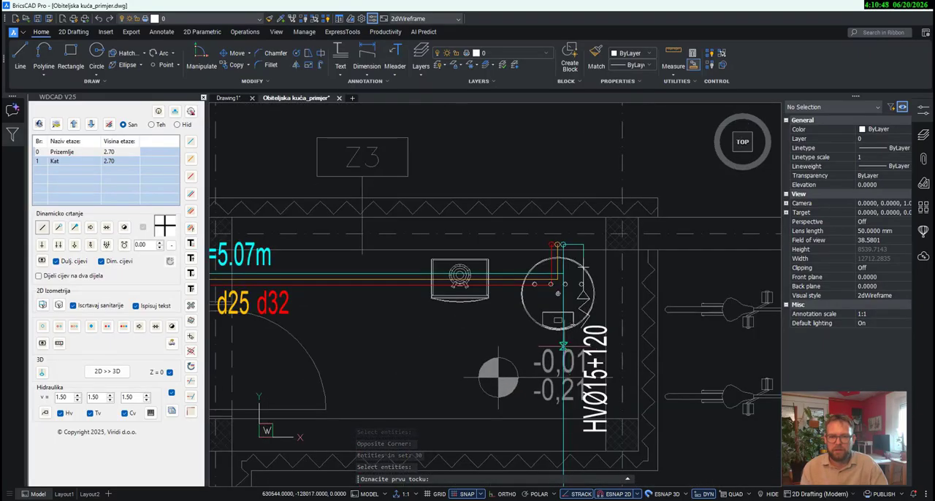
left_click(564, 344)
scroll(564, 343, "down", 5)
middle_click_drag(562, 110, 557, 280)
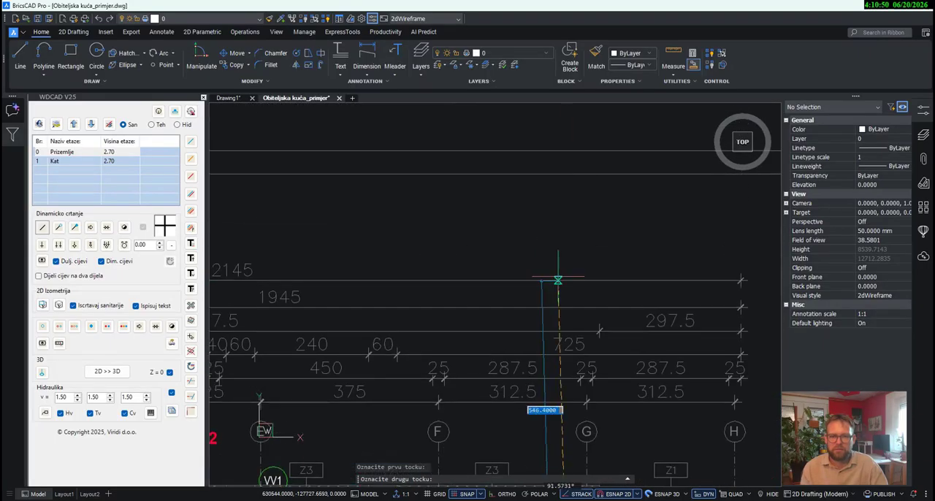
left_click(564, 236)
left_click(604, 235)
middle_click_drag(603, 235, 413, 222)
- Erase the calculation label and the leader attached to the L=7.08m section
left_click(684, 252)
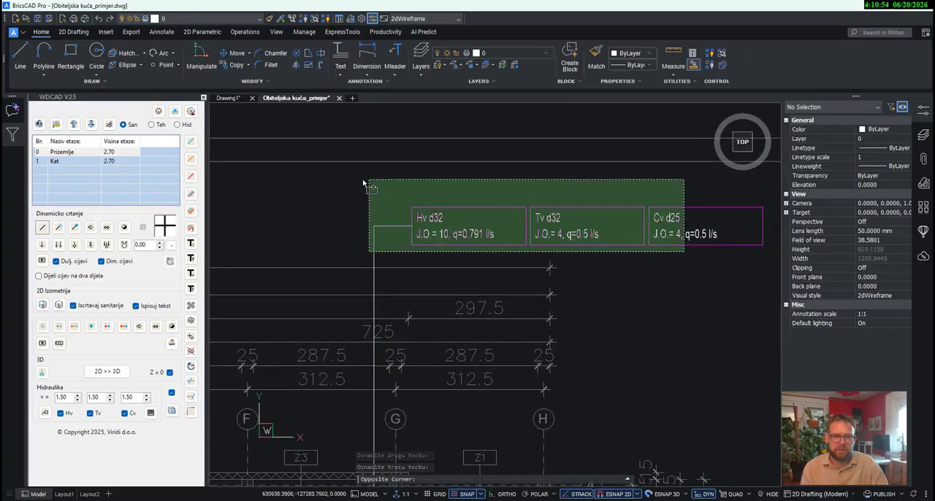
left_click(364, 179)
key("Delete")
- Set the cold-water profile of the L=7.08m supply section through the garage to 32
scroll(331, 237, "down", 3)
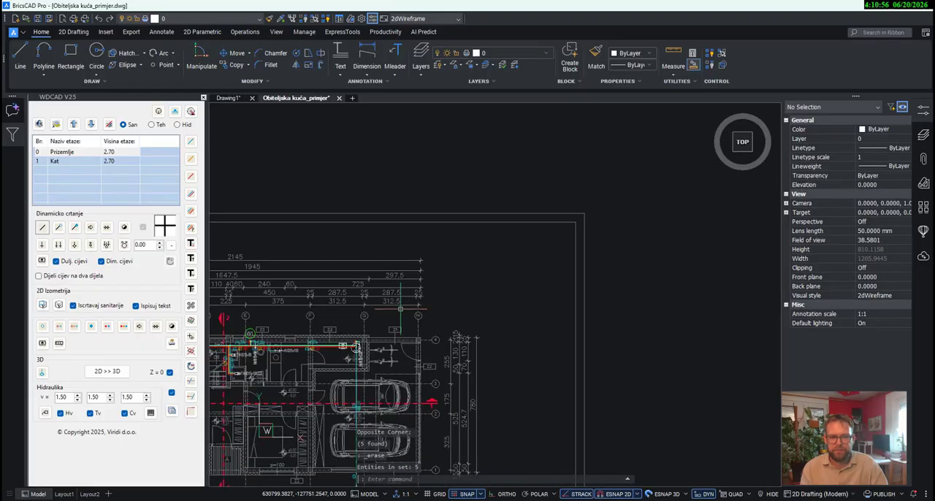
middle_click_drag(352, 311, 472, 186)
scroll(489, 201, "up", 2)
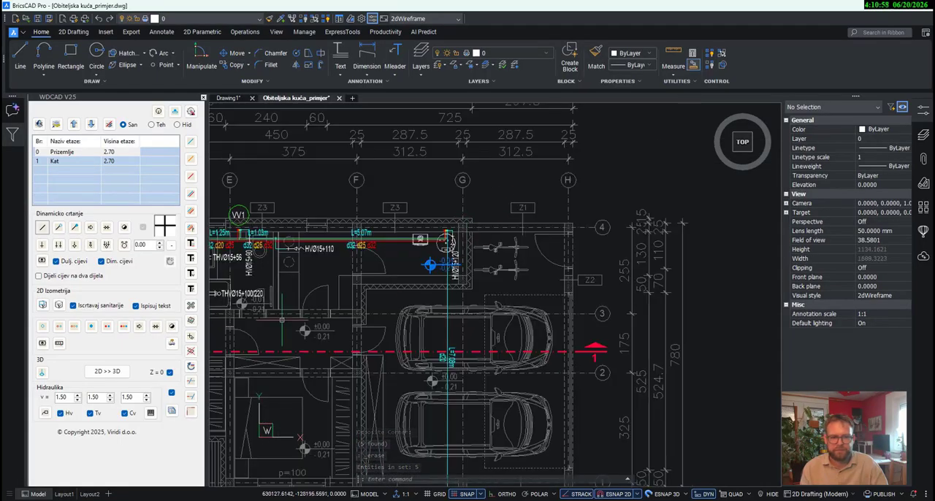
left_click(191, 245)
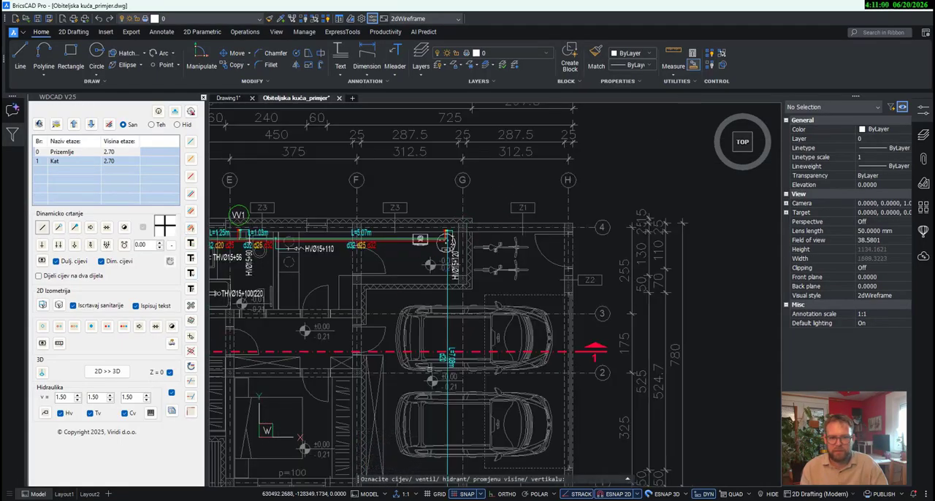
left_click(447, 241)
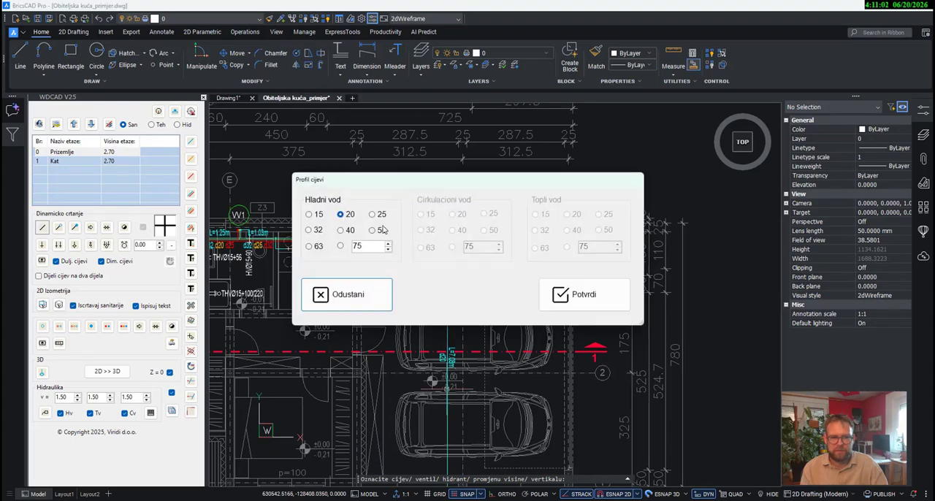
left_click(323, 230)
left_click(576, 296)
- Set the cold-water profile to 32 on the short d20 supply section that leaves the garage near grid line 1
scroll(529, 361, "down", 4)
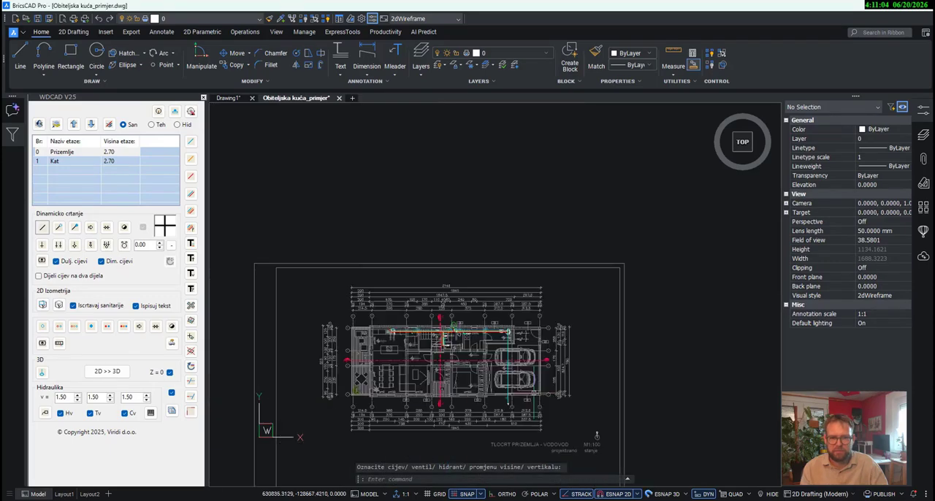
middle_click_drag(511, 401, 518, 323)
scroll(519, 323, "up", 3)
scroll(518, 322, "up", 3)
key("Return")
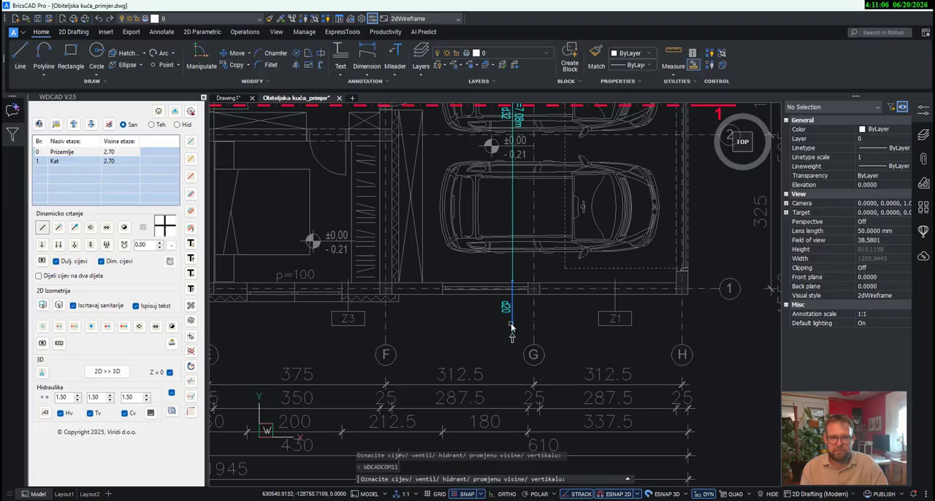
left_click(511, 326)
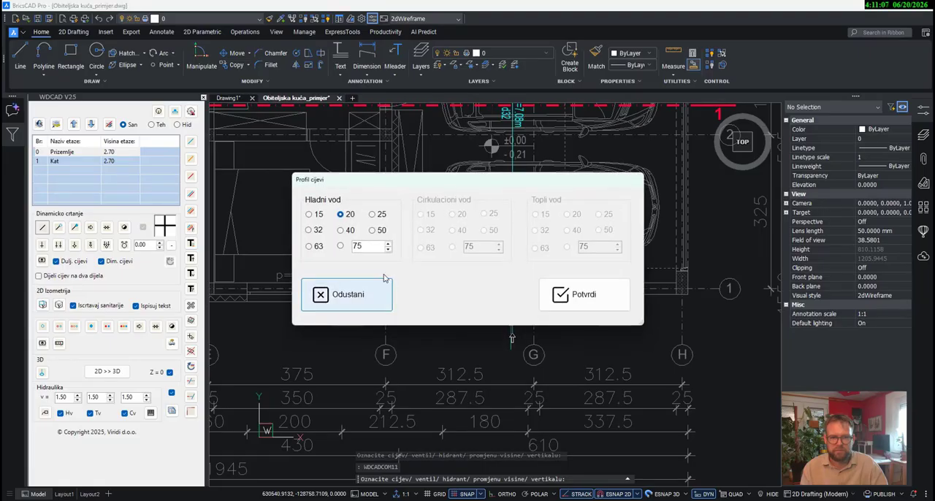
left_click(584, 294)
- Zoom to the Prizemlje floor using its entry in the floor list
scroll(584, 294, "down", 5)
mouse_move(606, 367)
middle_mouse_down()
mouse_move(674, 372)
mouse_move(685, 353)
middle_mouse_up()
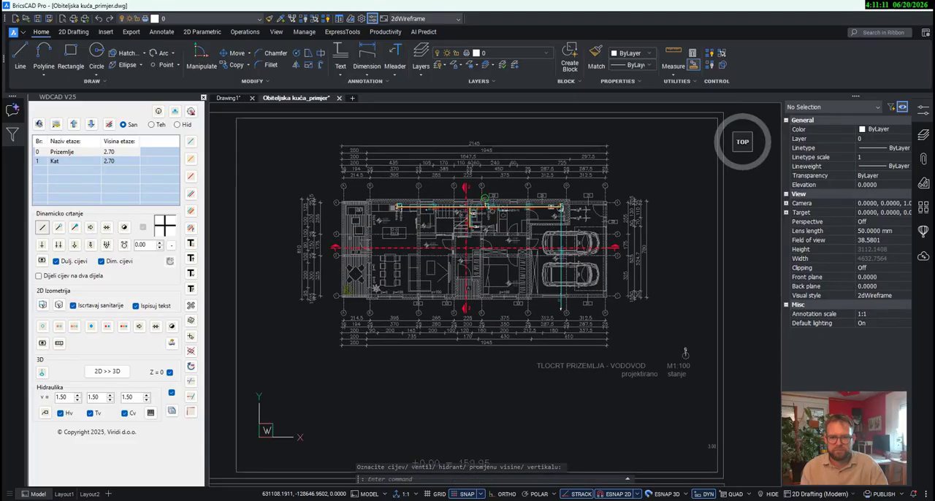
left_click(70, 153)
right_click(71, 153)
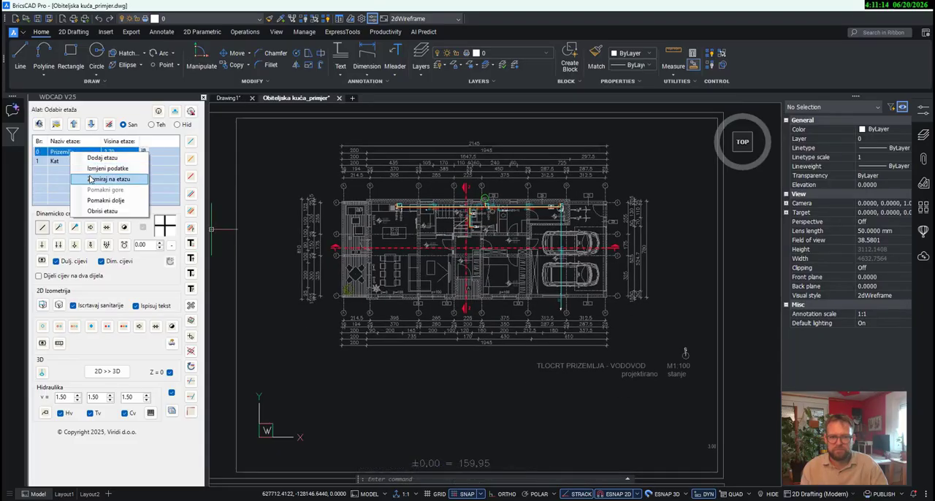
left_click(90, 179)
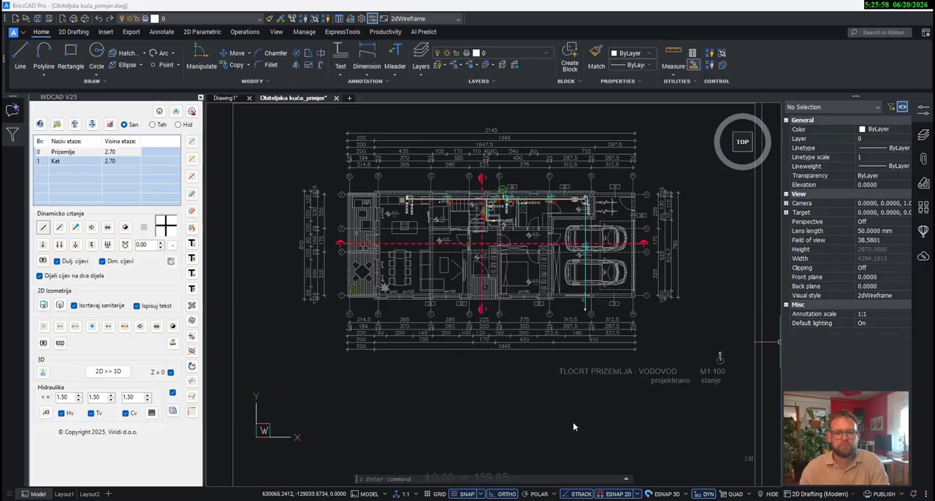
- Exclude circulation water (Cv) and start a hydraulic calculation with all connections on both floor plans
left_click(125, 413)
scroll(479, 325, "down", 4)
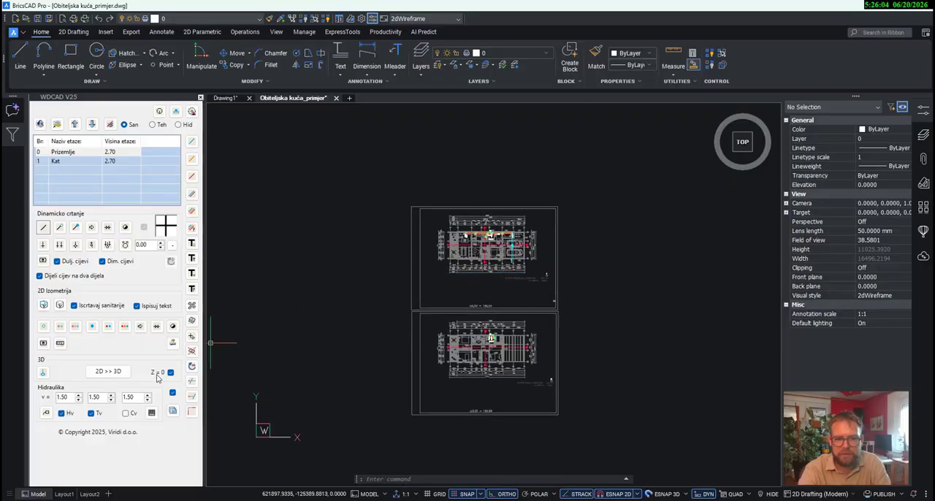
left_click(46, 413)
left_click(624, 439)
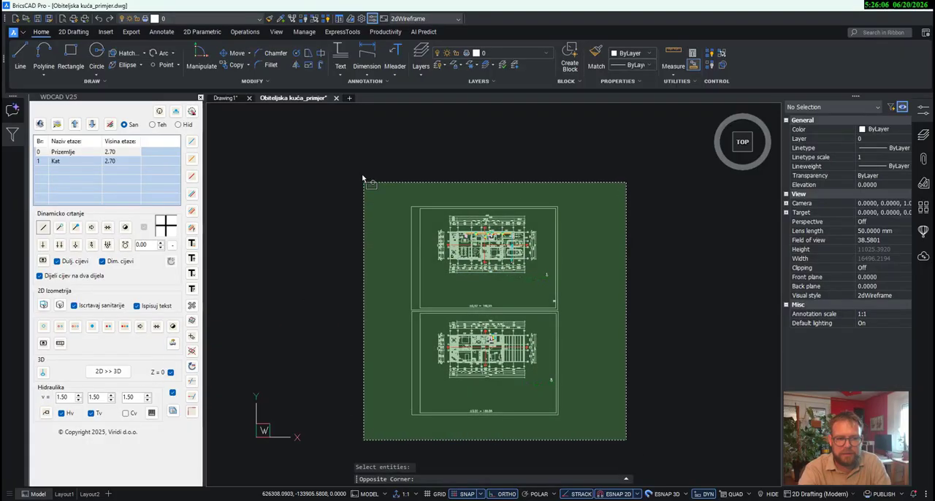
left_click(365, 177)
key("Return")
- Place the calculation label above the Prizemlje sheet with a leader from the cold-water supply pipe beside HVØ15+120
scroll(504, 351, "up", 5)
scroll(514, 237, "up", 5)
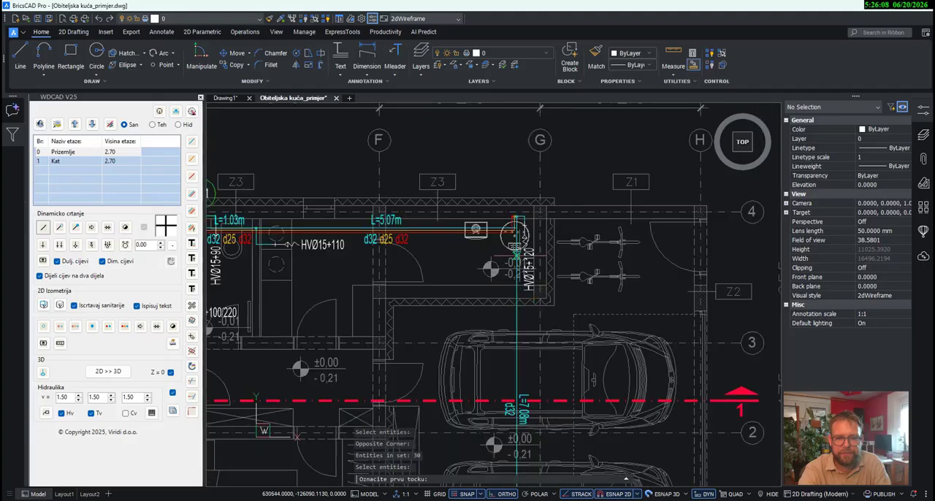
scroll(515, 223, "up", 5)
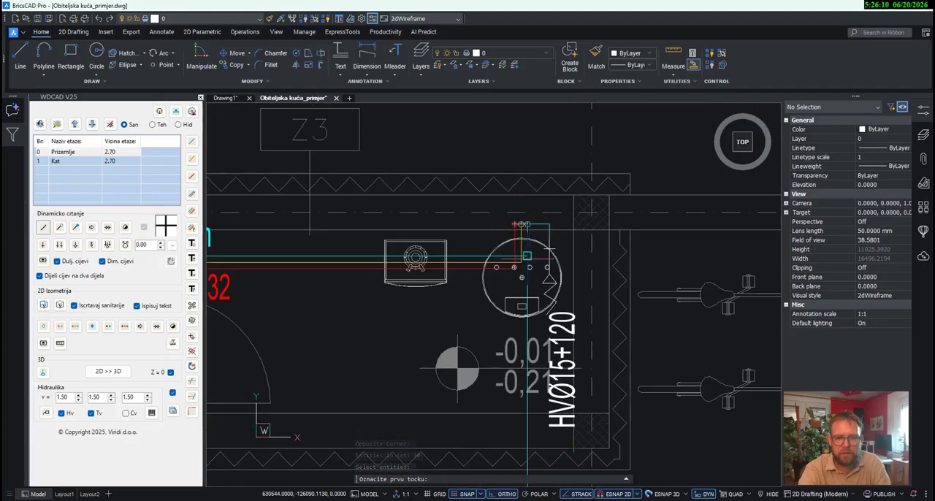
left_click(522, 278)
scroll(522, 263, "down", 10)
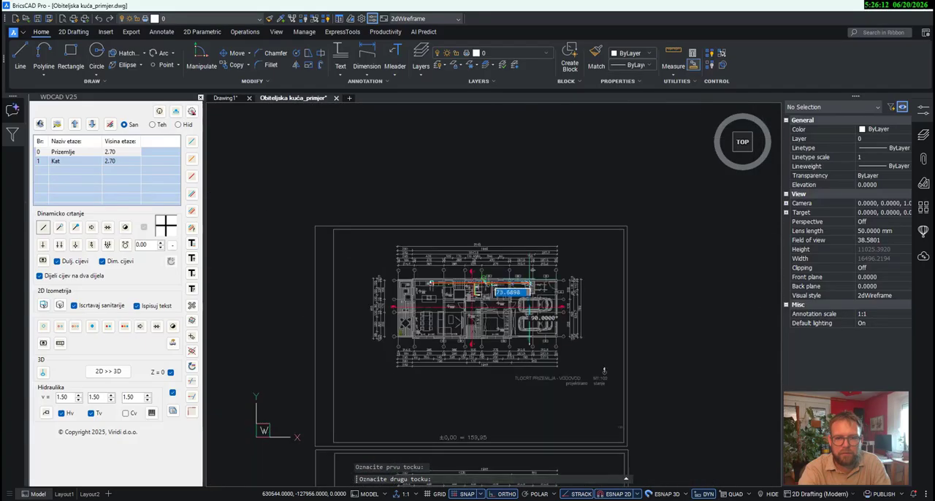
left_click(619, 166)
scroll(653, 188, "up", 3)
middle_click_drag(654, 188, 516, 206)
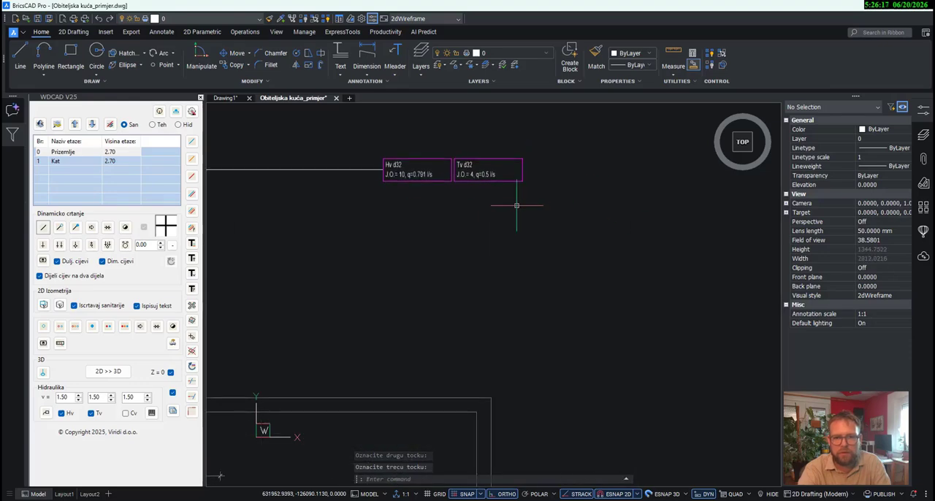
- Insert the calculation table for the Hv d32 flow label beside the Prizemlje sheet
left_click(152, 415)
left_click(409, 172)
scroll(432, 185, "down", 5)
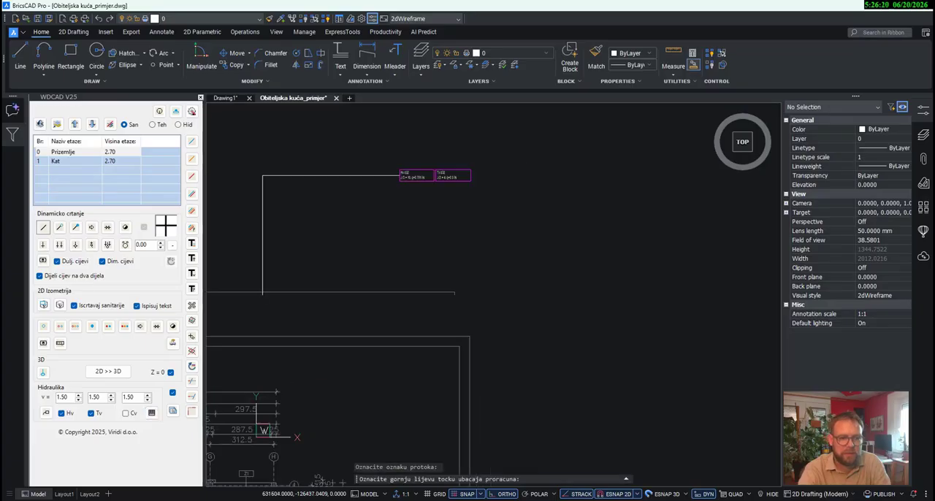
left_click(523, 223)
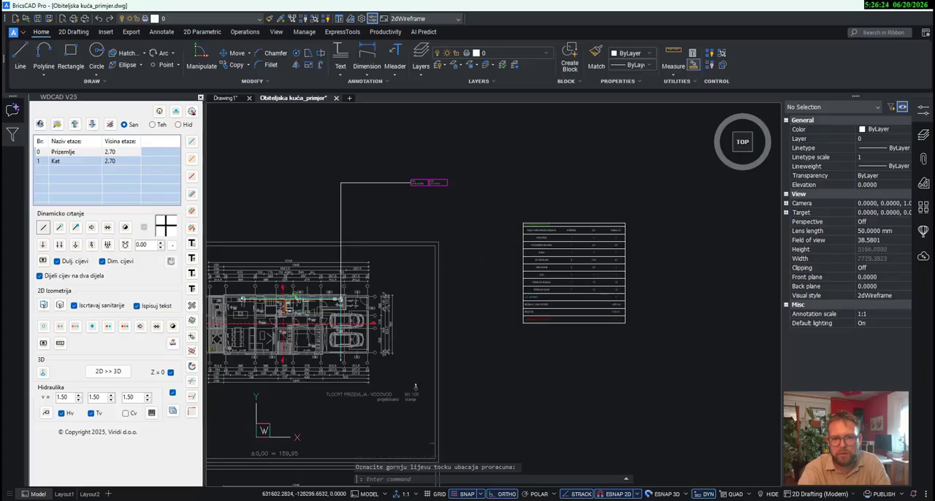
- Insert the calculation table for the Tv d32 flow label against the upper right corner of the cold-water table
left_click(152, 413)
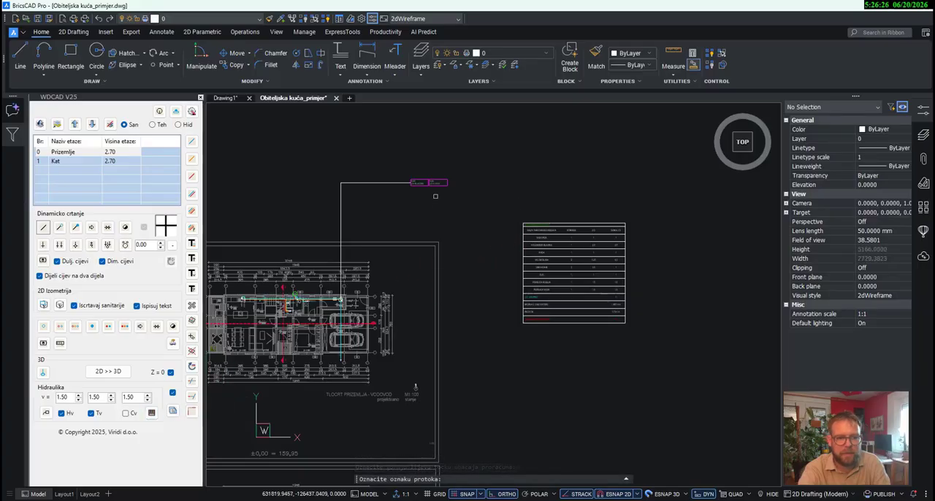
left_click(433, 183)
scroll(661, 211, "up", 3)
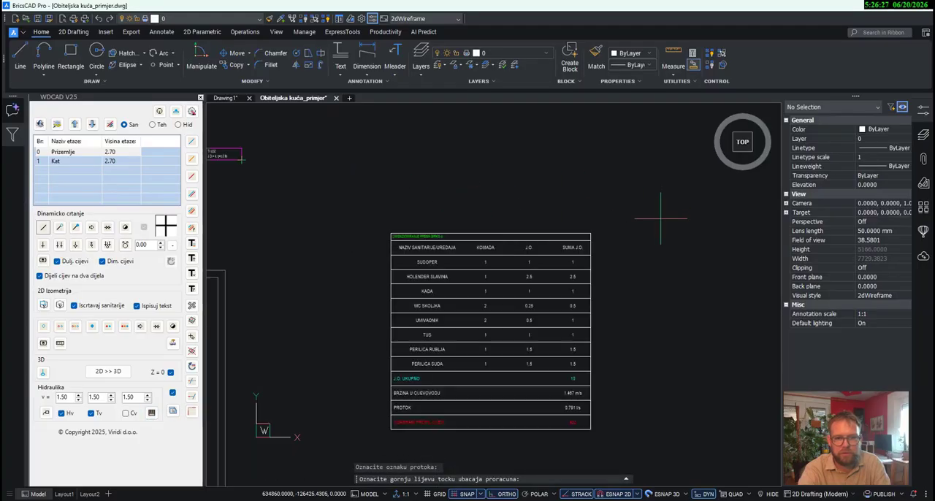
left_click(590, 233)
scroll(435, 250, "up", 4)
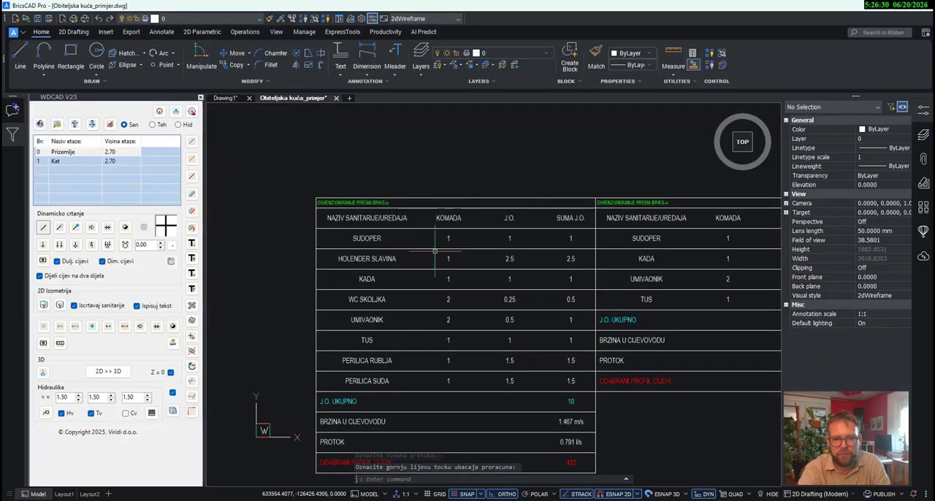
scroll(435, 251, "down", 3)
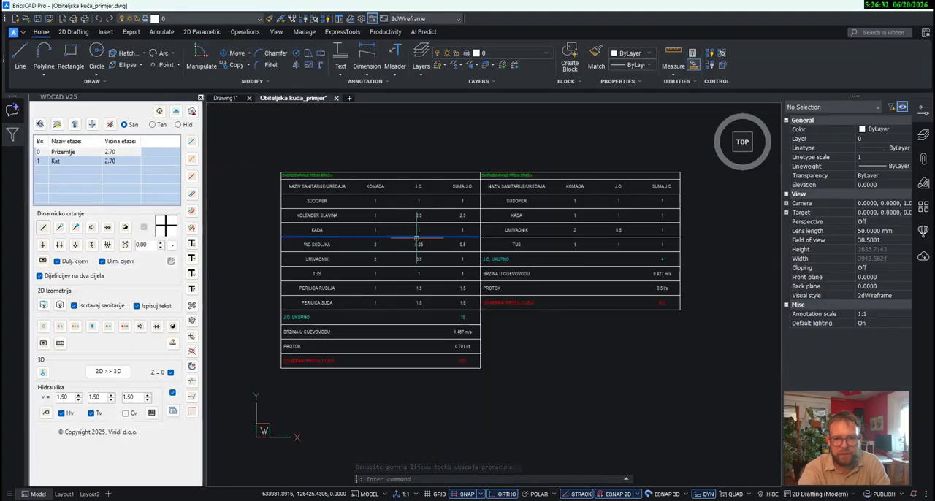
middle_click_drag(530, 371, 516, 373)
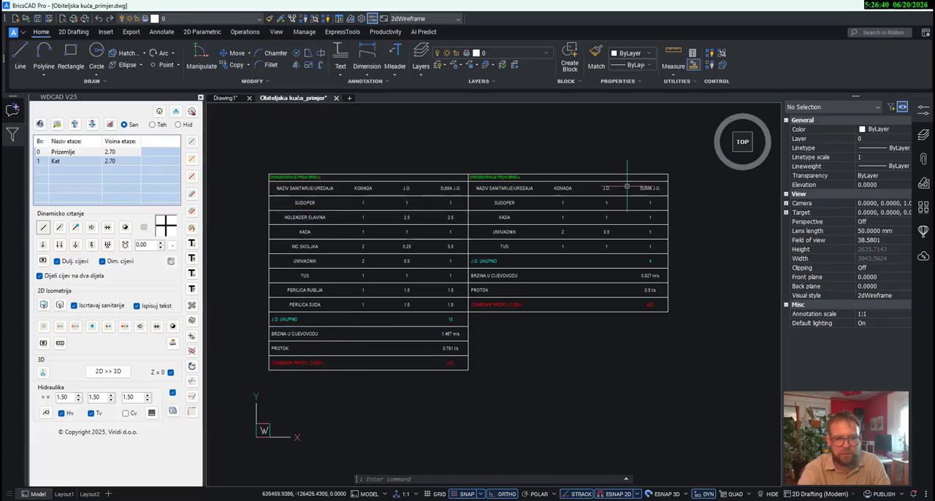
- Delete the cold- and hot-water calculation tables and the calculation labels beside the Prizemlje sheet
middle_click_drag(610, 332, 633, 328)
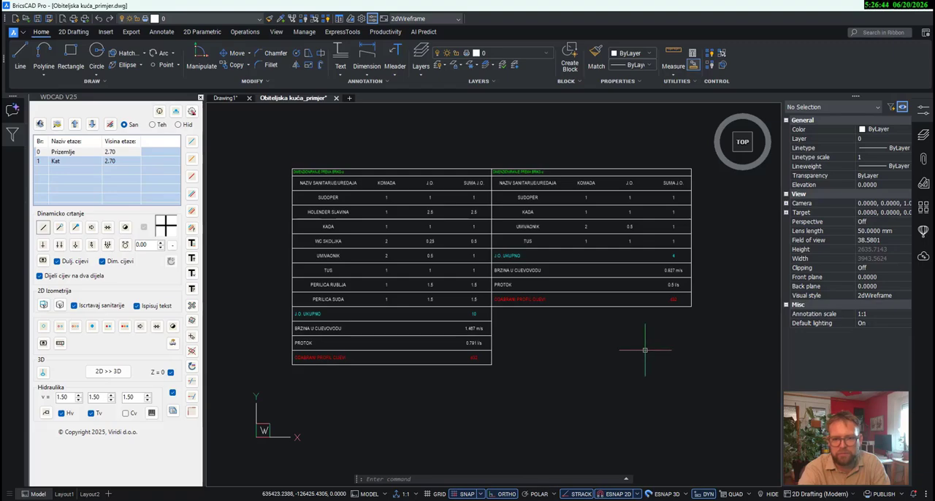
scroll(645, 350, "down", 2)
left_click(691, 387)
left_click(371, 194)
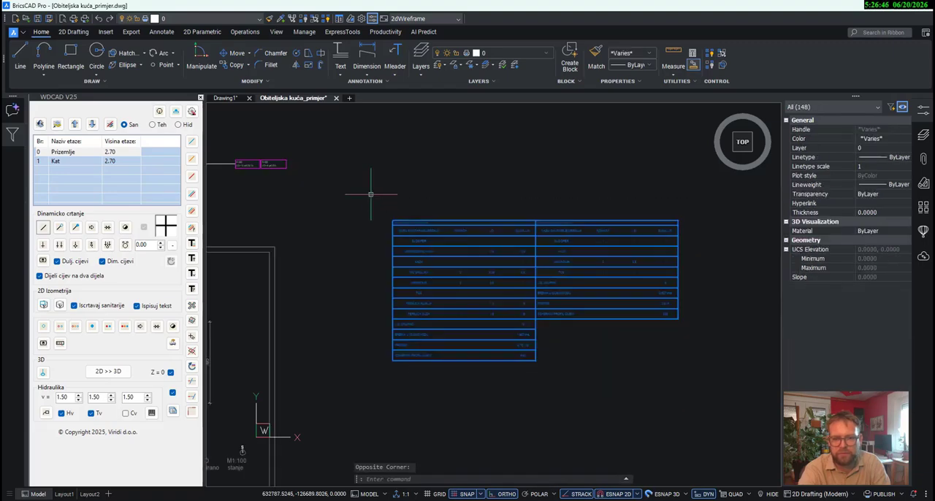
key("Delete")
middle_click_drag(393, 226, 585, 267)
left_click(581, 271)
left_click(313, 185)
key("Delete")
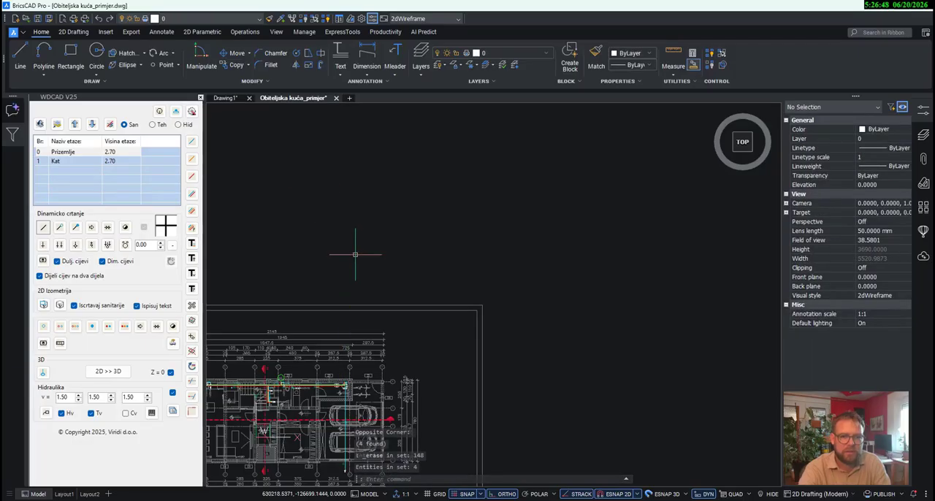
- Count the sanitary-water objects on both floor plans with the 2D design setting and review the counted list
middle_click_drag(355, 254, 454, 183)
right_click(83, 155)
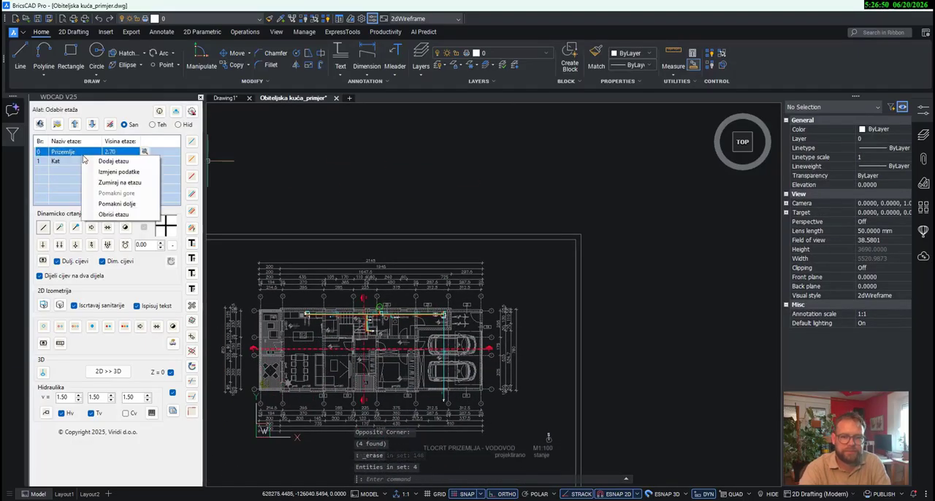
left_click(102, 183)
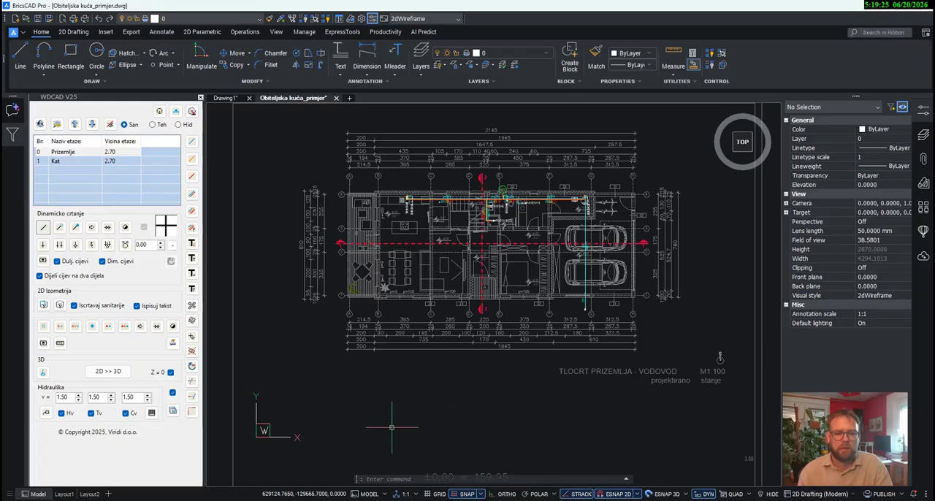
left_click(172, 413)
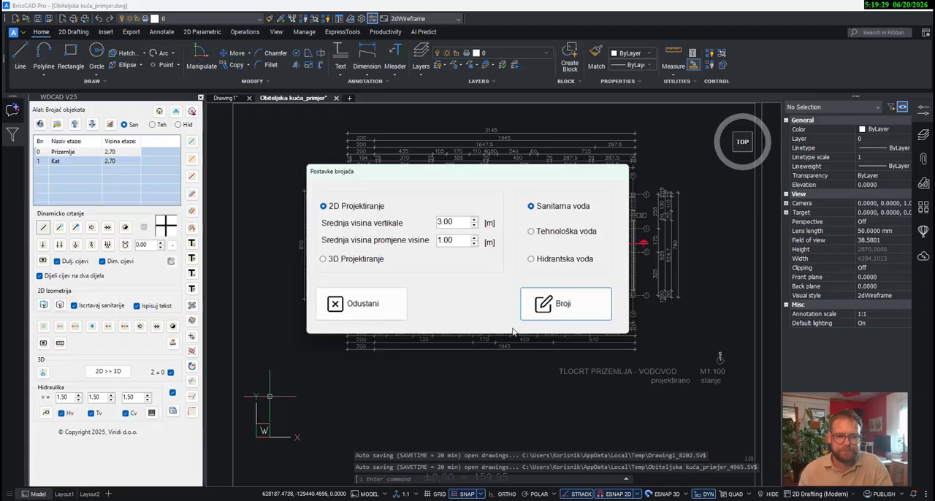
left_click(538, 320)
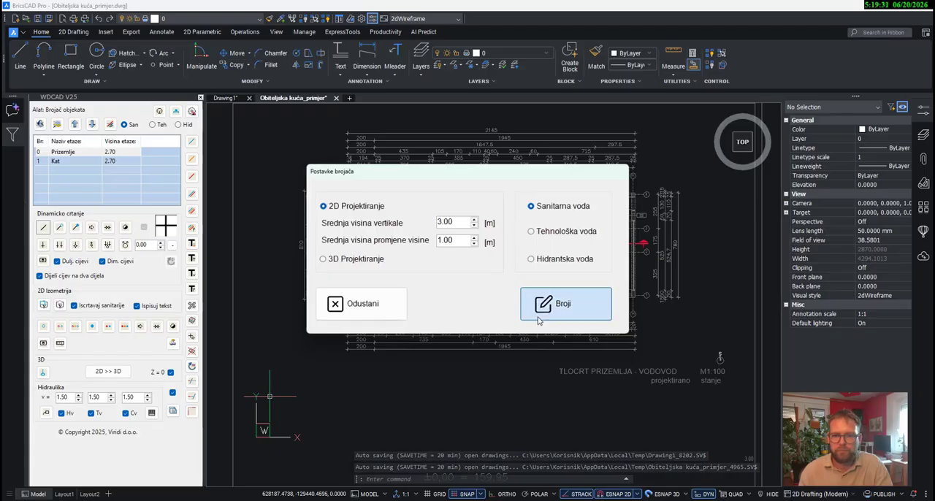
left_click(620, 427)
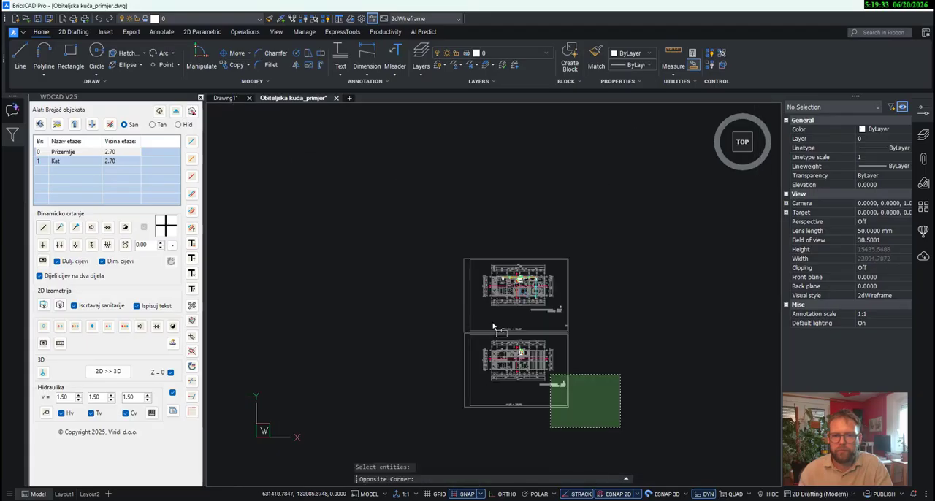
left_click(430, 224)
key("Return")
scroll(477, 269, "down", 1)
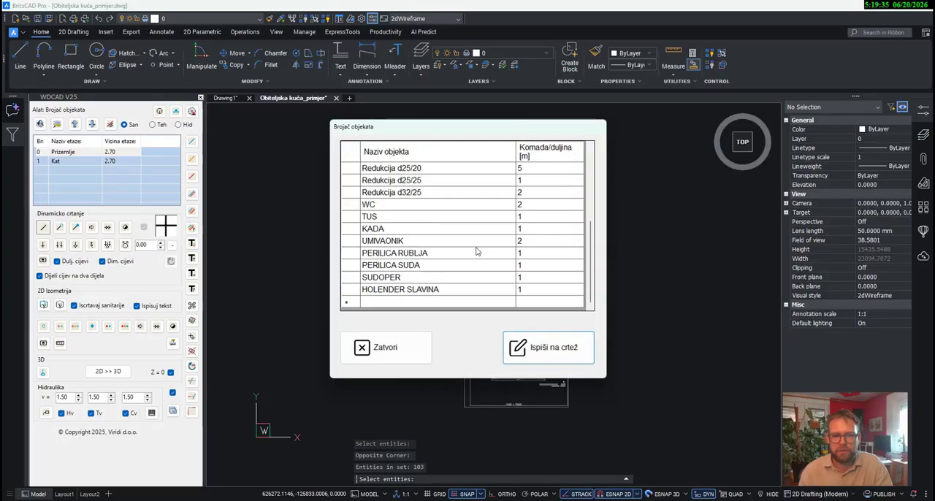
scroll(478, 256, "up", 4)
- Write the object count table onto the drawing in the empty area beside the two floor sheets
left_click(539, 350)
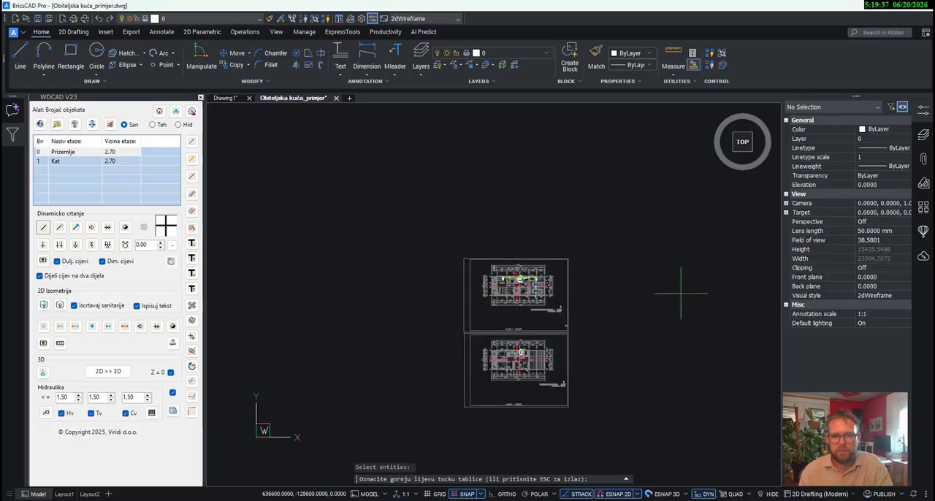
scroll(705, 306, "up", 3)
scroll(705, 306, "up", 5)
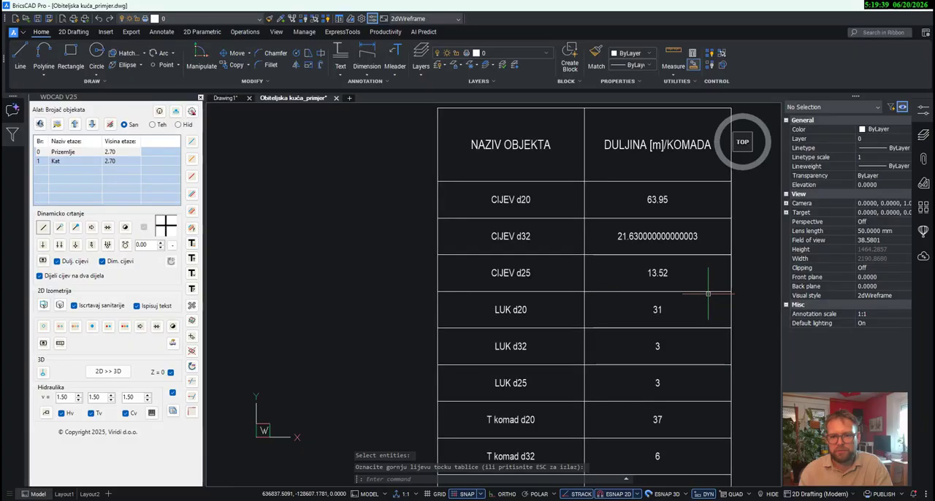
- Shorten the CIJEV d32 length in the object count table to 21.63
left_click(569, 177)
double_click(569, 176)
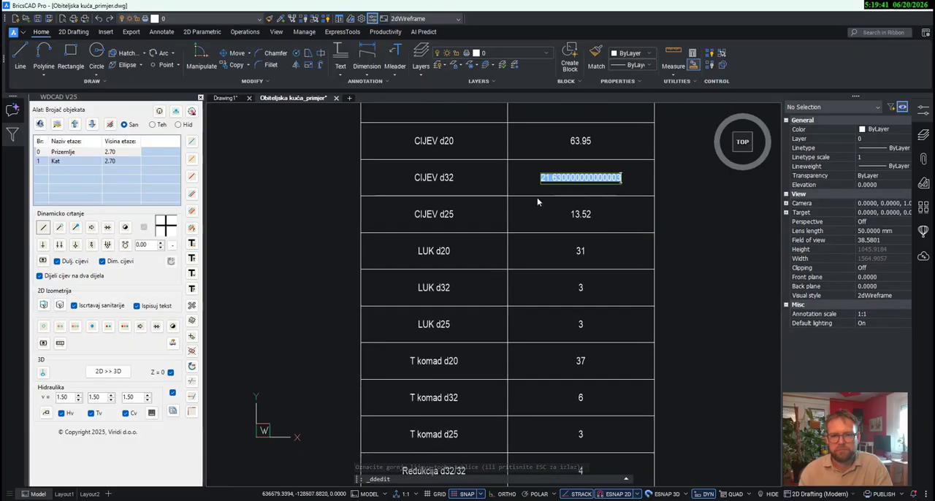
left_click(562, 179)
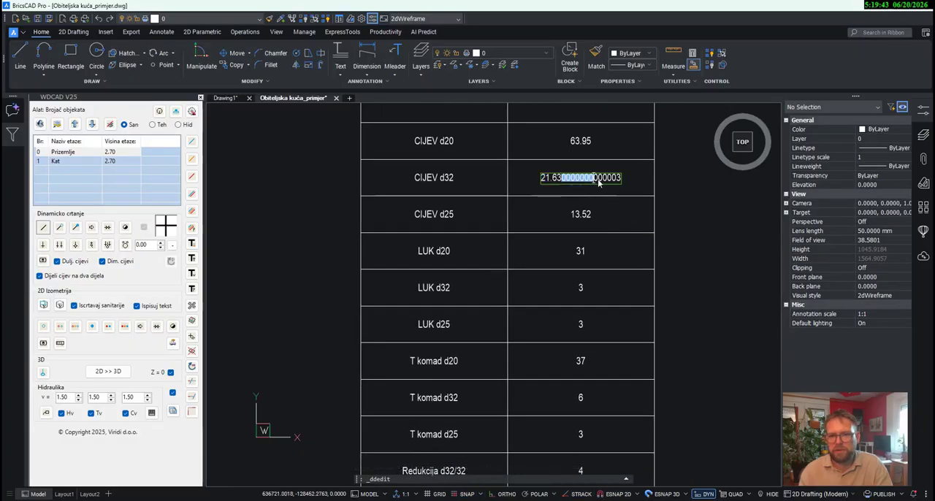
left_click_drag(599, 184, 628, 183)
key("BackSpace")
key("Return")
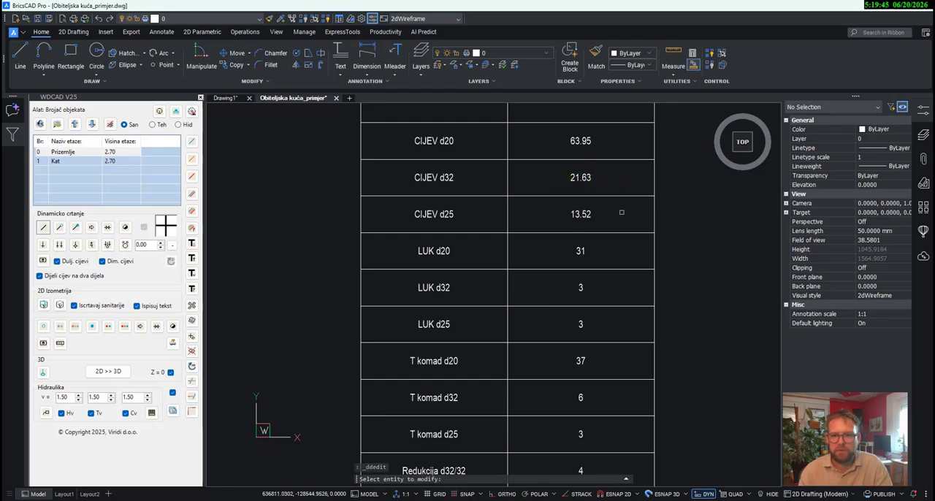
key("Escape")
middle_click_drag(635, 395, 665, 149)
scroll(665, 145, "down", 3)
scroll(669, 183, "down", 5)
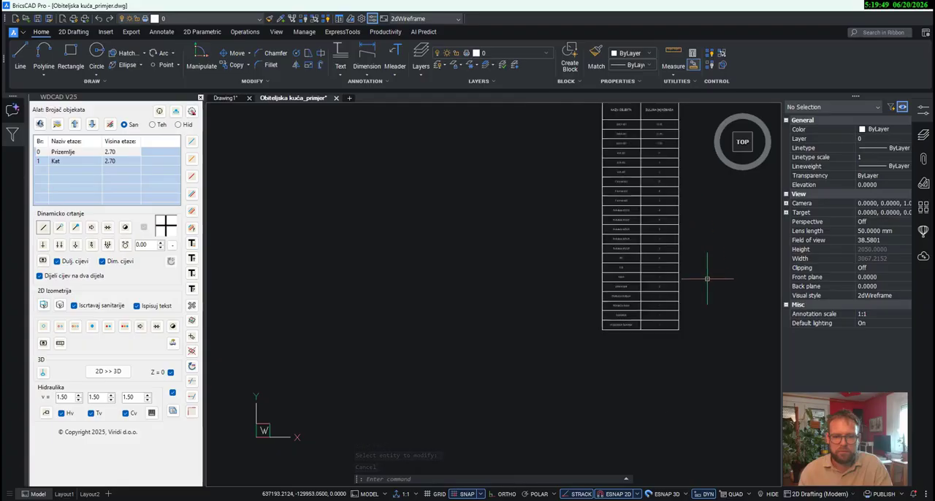
middle_click_drag(643, 219, 676, 219)
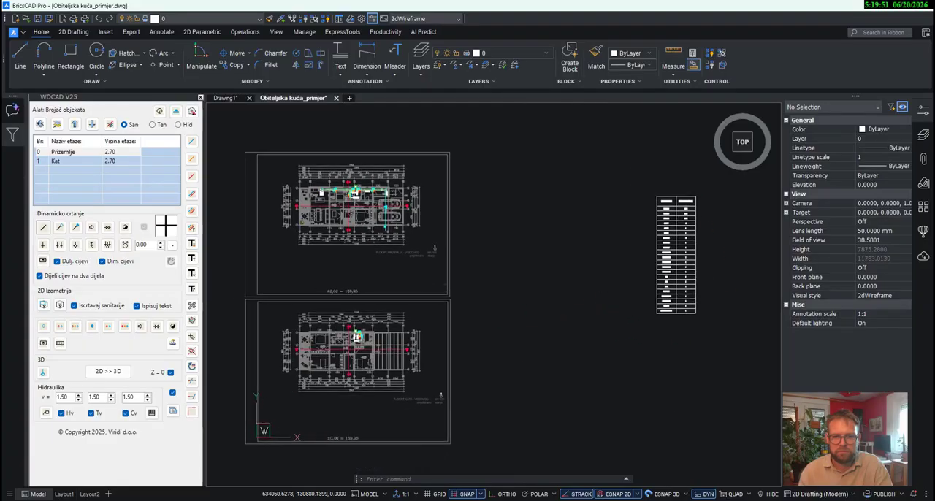
- Start a partial 2D isometric scheme without sanitary fixtures, using the whole Prizemlje floor plan as the selection
right_click(84, 153)
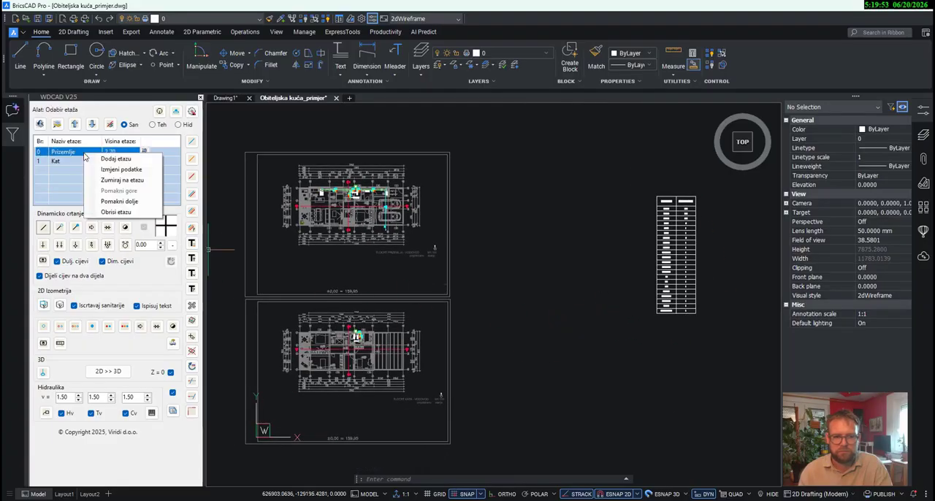
left_click(104, 182)
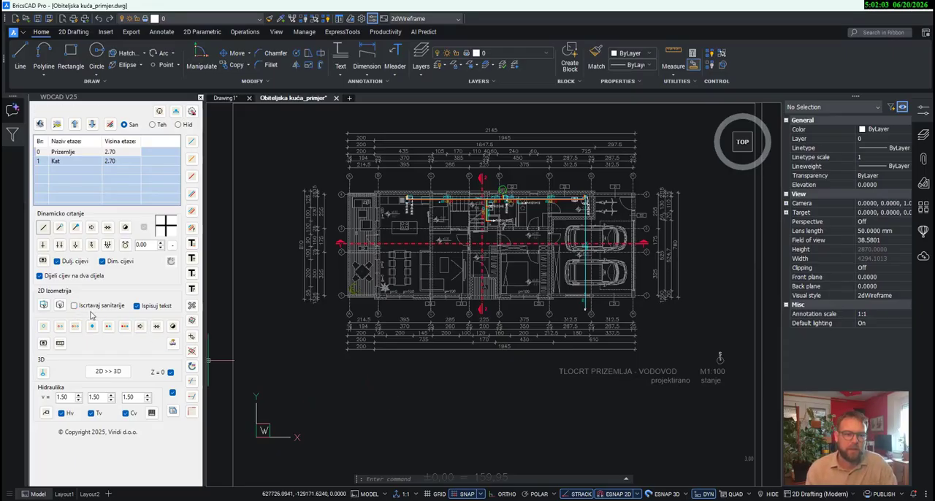
left_click(43, 306)
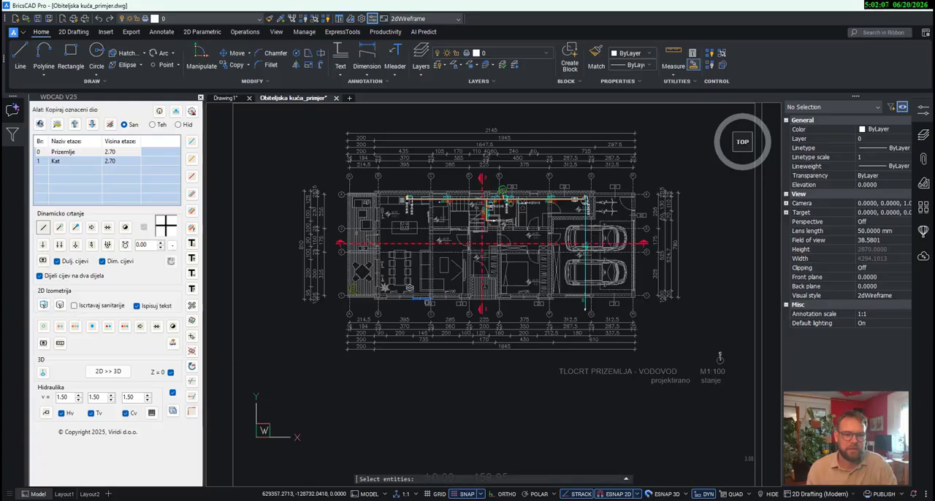
scroll(446, 319, "down", 3)
left_click(594, 383)
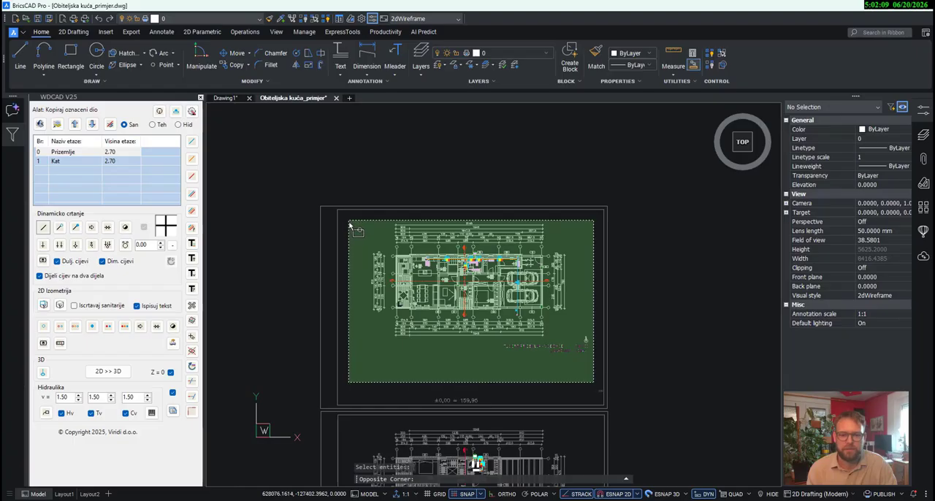
left_click(347, 216)
key("Return")
- Place the isometric scheme in the empty area beside the Prizemlje sheet, based on the cold-water riser point at VV1
scroll(475, 263, "up", 10)
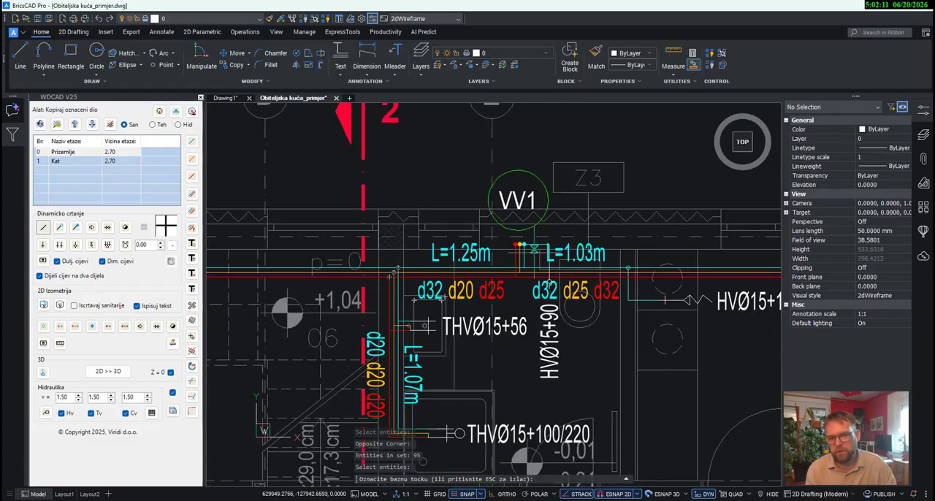
scroll(504, 192, "up", 2)
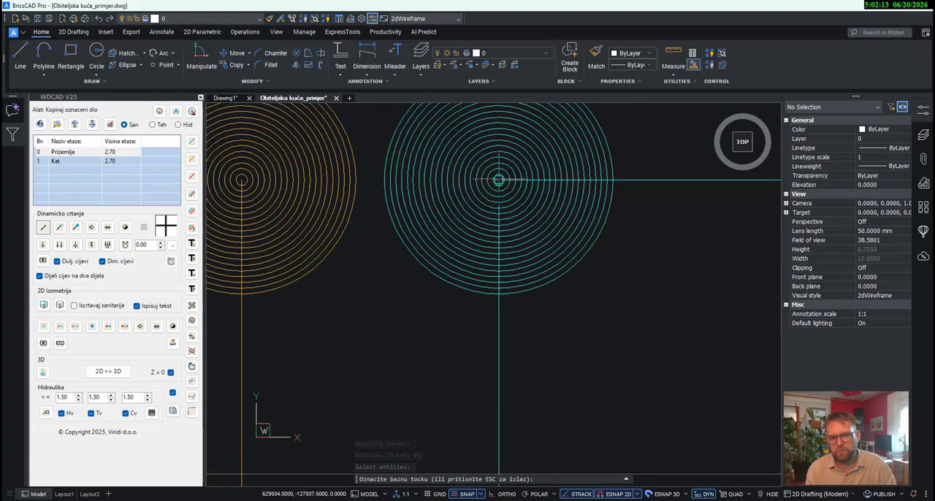
left_click(498, 180)
scroll(547, 238, "down", 10)
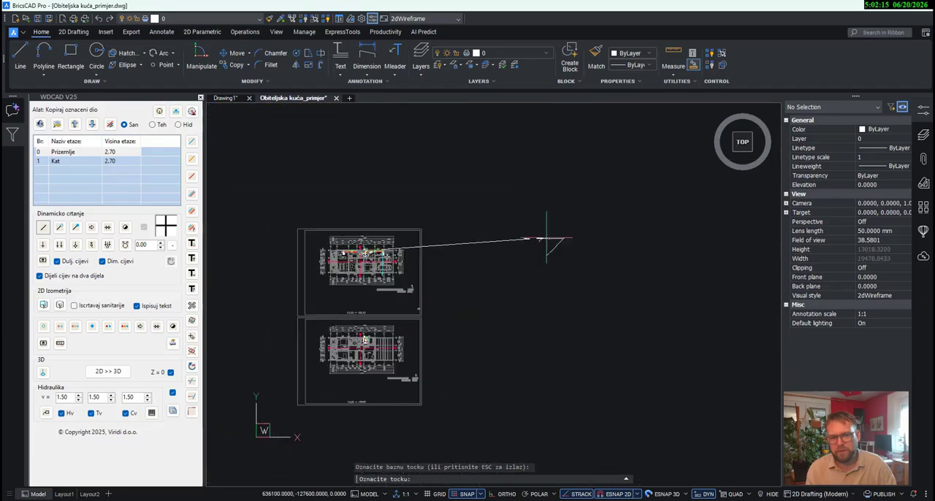
left_click(546, 237)
- Draw a vertical cold-water pipe about 18 units long downward from the height-change ellipse above the L=1.1m d32 section of the scheme
scroll(547, 241, "up", 10)
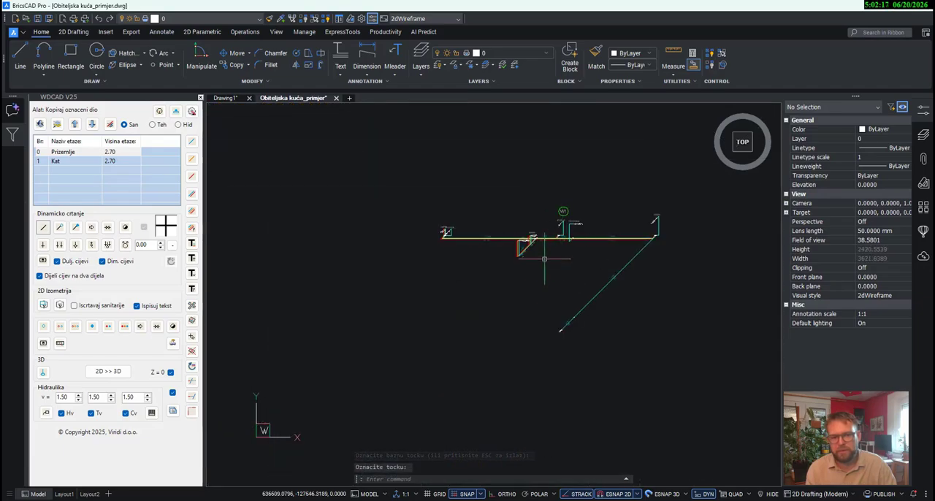
scroll(559, 317, "up", 6)
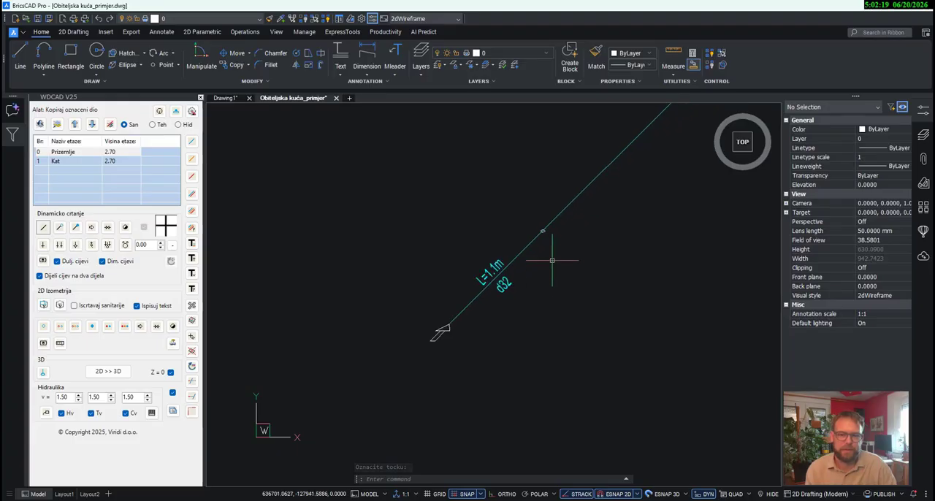
scroll(554, 270, "down", 3)
scroll(570, 274, "up", 8)
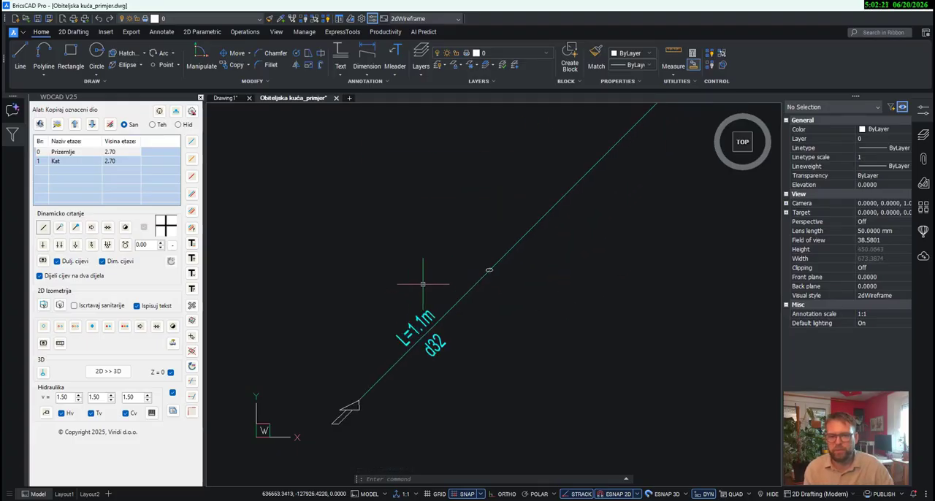
scroll(502, 277, "down", 2)
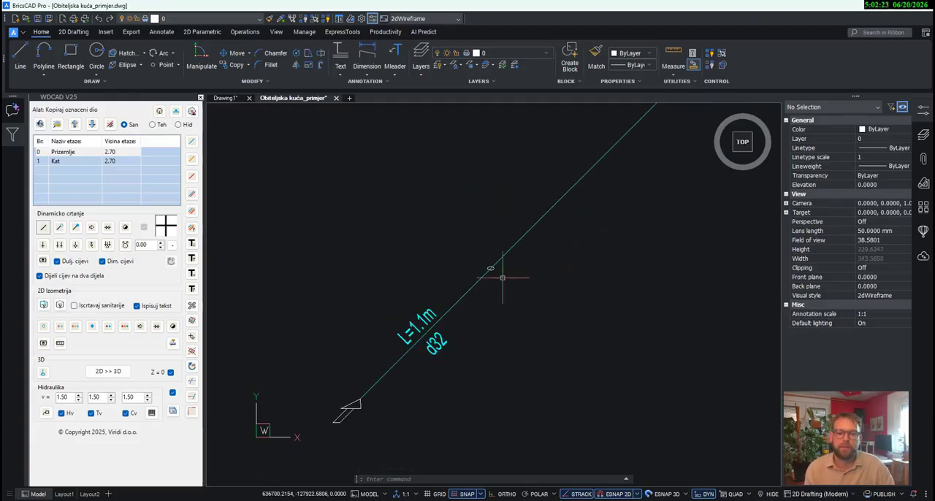
left_click(192, 159)
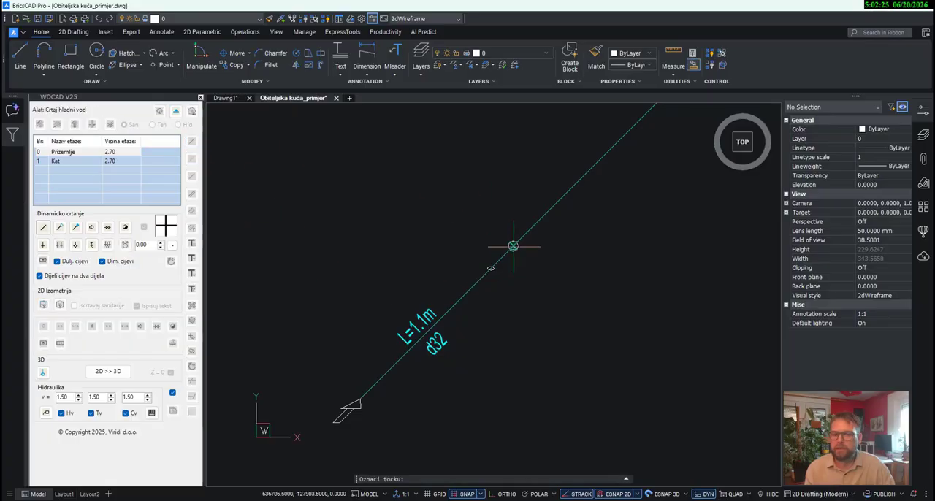
scroll(486, 267, "up", 4)
scroll(481, 272, "down", 2)
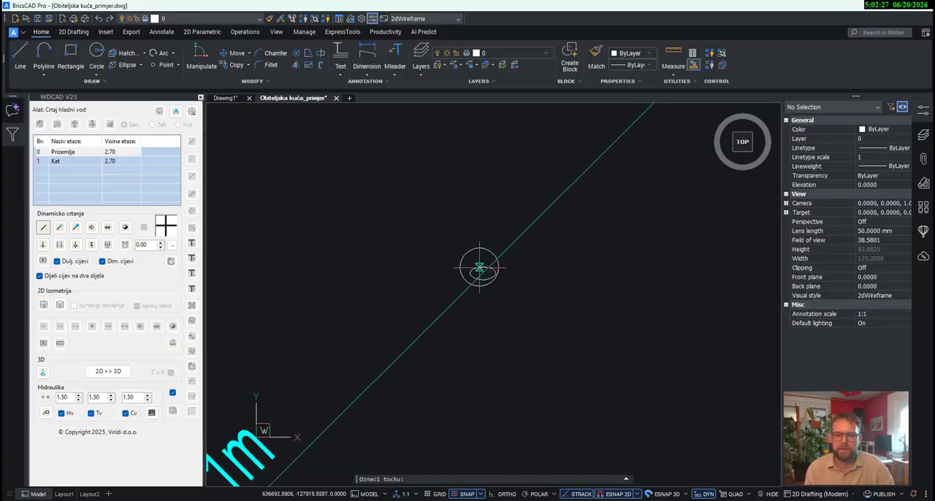
left_click(482, 272)
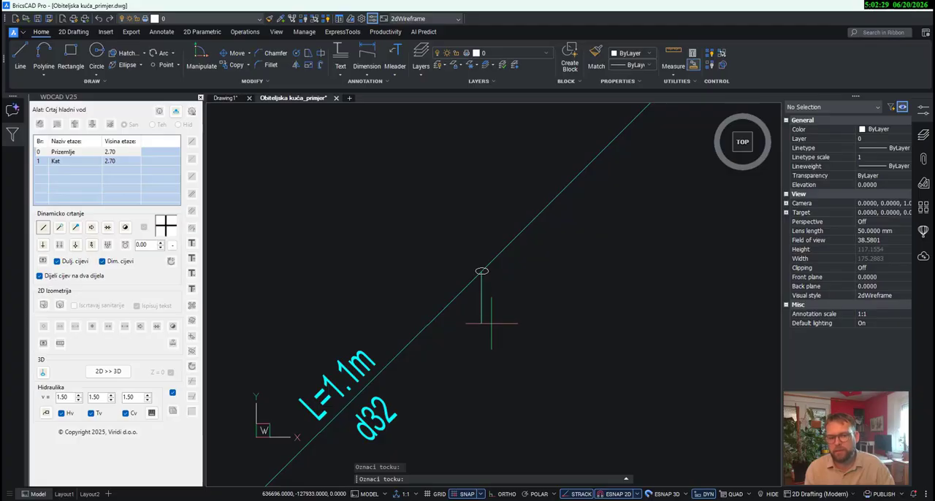
left_click(491, 330)
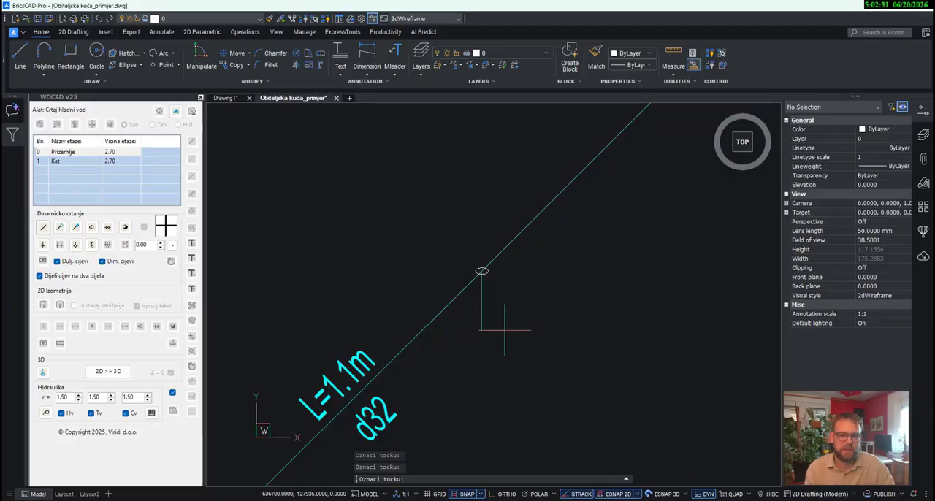
key("Return")
- Move the L=1.1m d32 pipe section with its labels and end symbol from the ellipse to the lower end of the vertical pipe
scroll(515, 290, "down", 3)
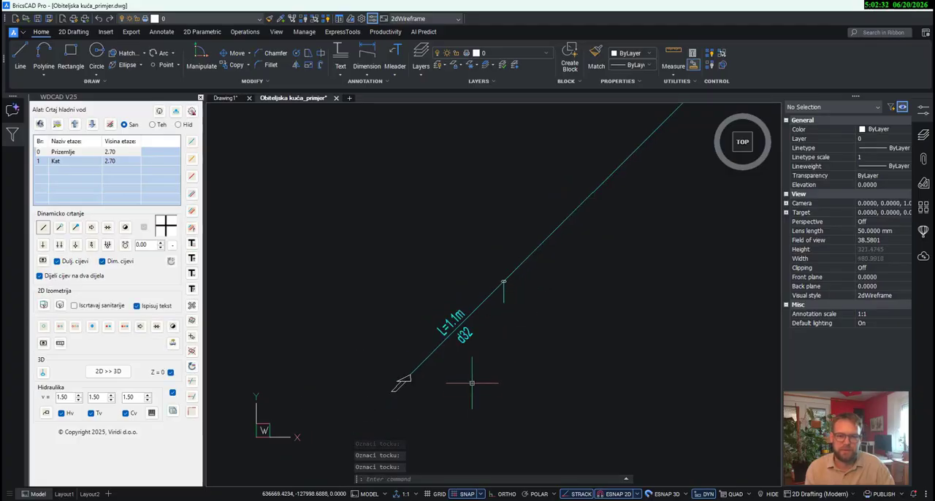
left_click(369, 300)
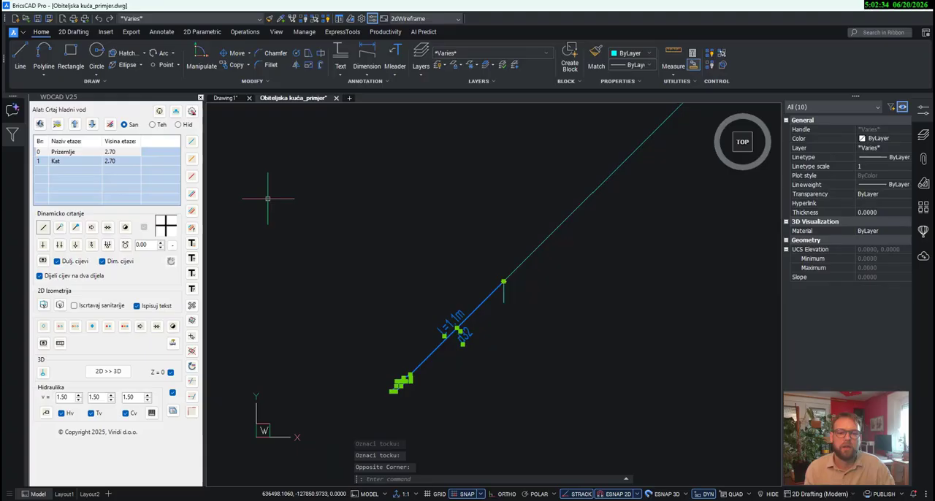
left_click(234, 52)
scroll(567, 269, "up", 3)
left_click(568, 272)
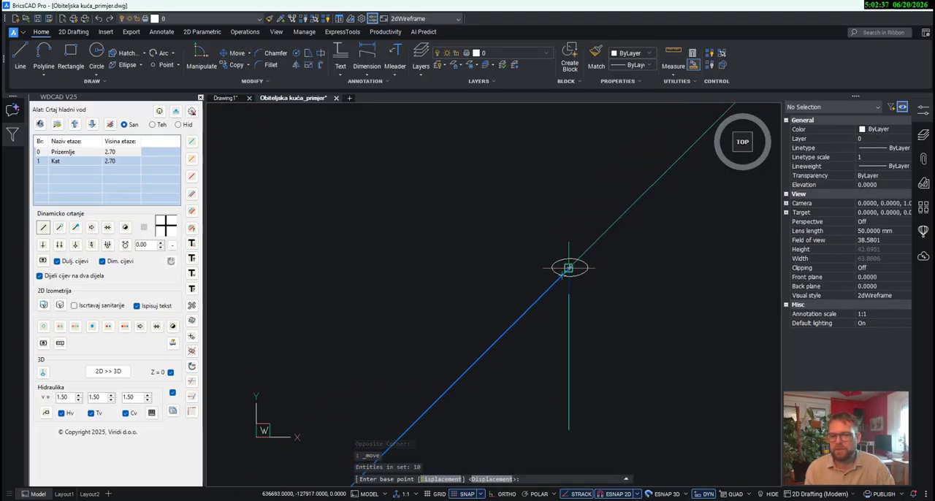
left_click(568, 429)
scroll(432, 296, "down", 3)
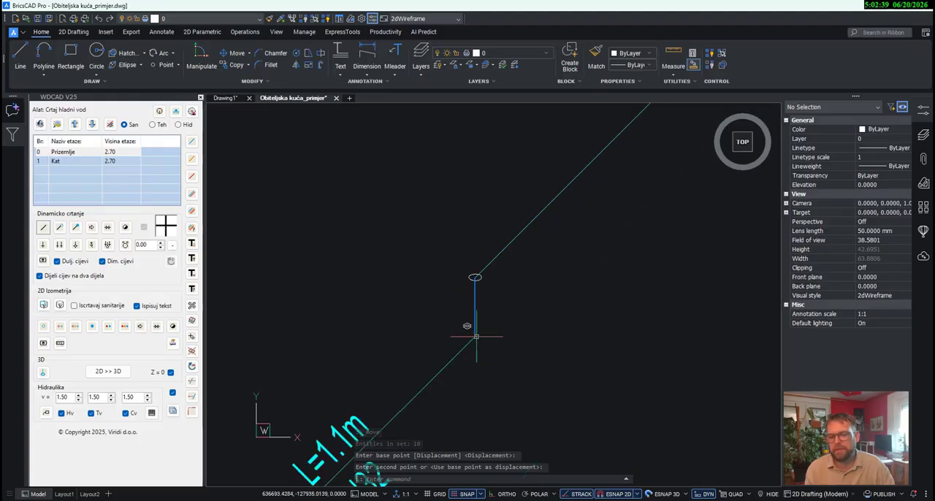
- Nudge the L=1.1m d32 pipe line and its two labels so it meets the vertical pipe's lower endpoint exactly
scroll(487, 341, "up", 3)
scroll(487, 341, "down", 3)
left_click(434, 420)
left_click(338, 359)
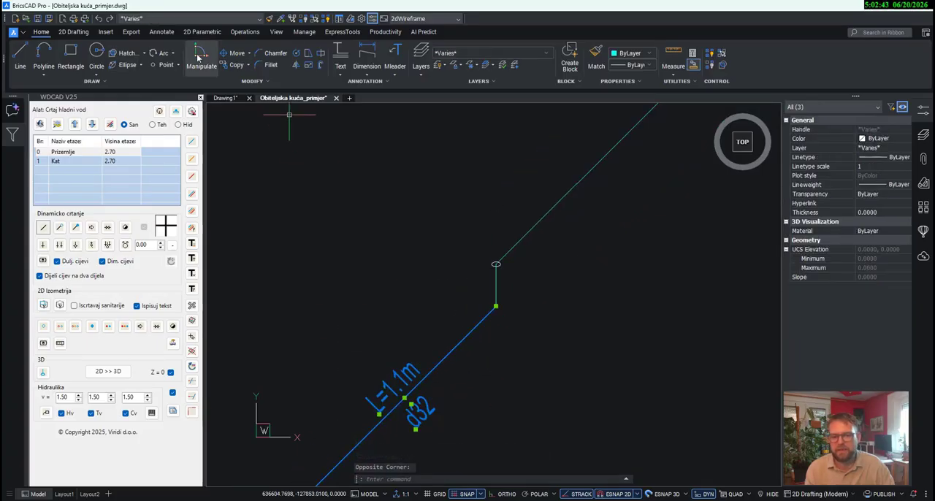
left_click(237, 53)
scroll(497, 289, "up", 5)
left_click(501, 283)
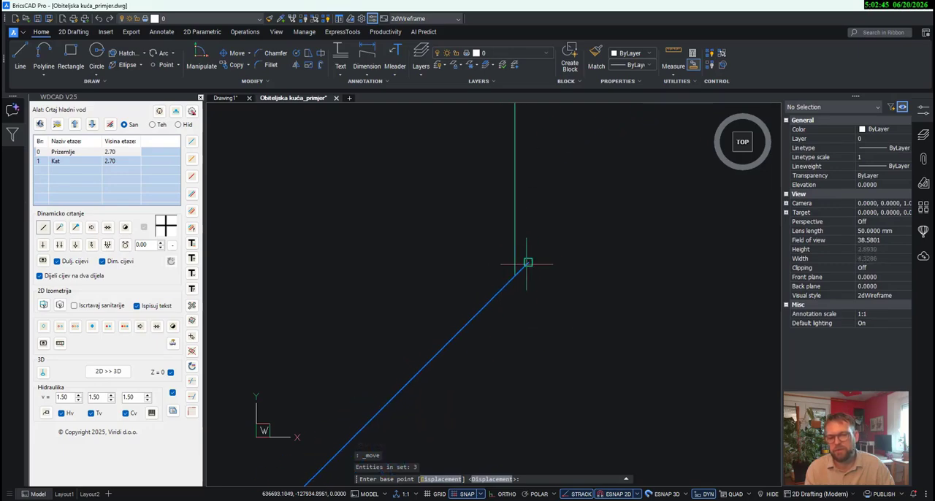
left_click(527, 236)
scroll(549, 264, "down", 5)
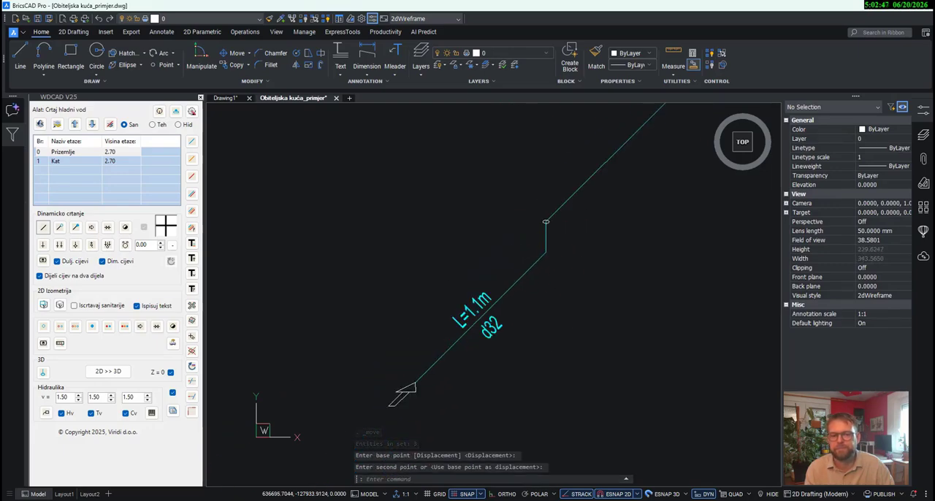
- Set the pipe profile of the short vertical cold-water pipe below the height-change ellipse to 32
left_click(192, 212)
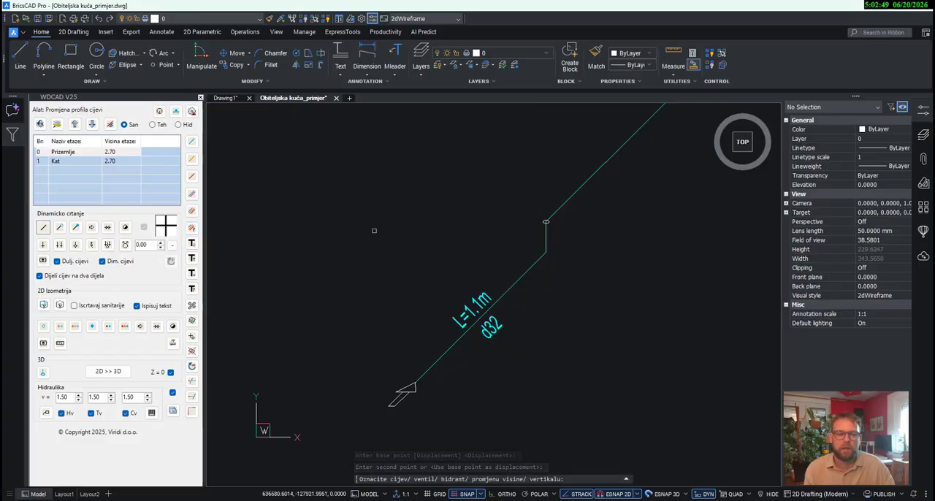
left_click(550, 247)
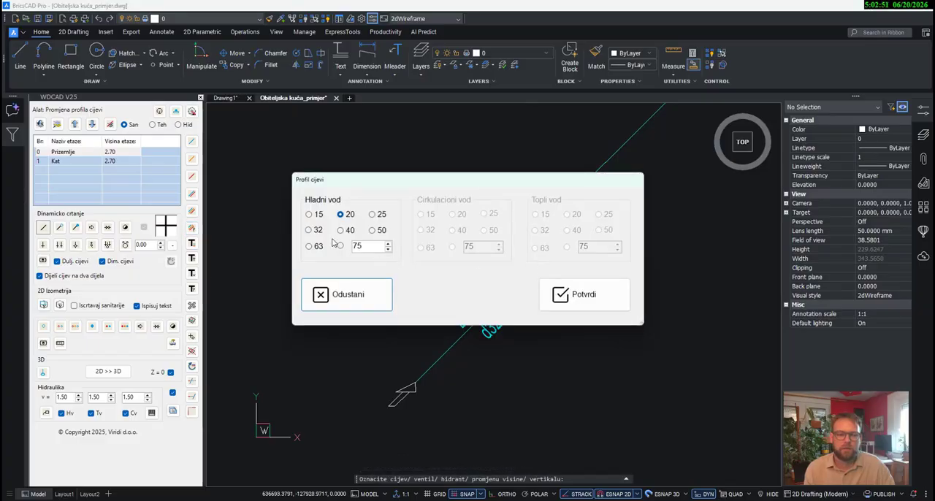
left_click(610, 294)
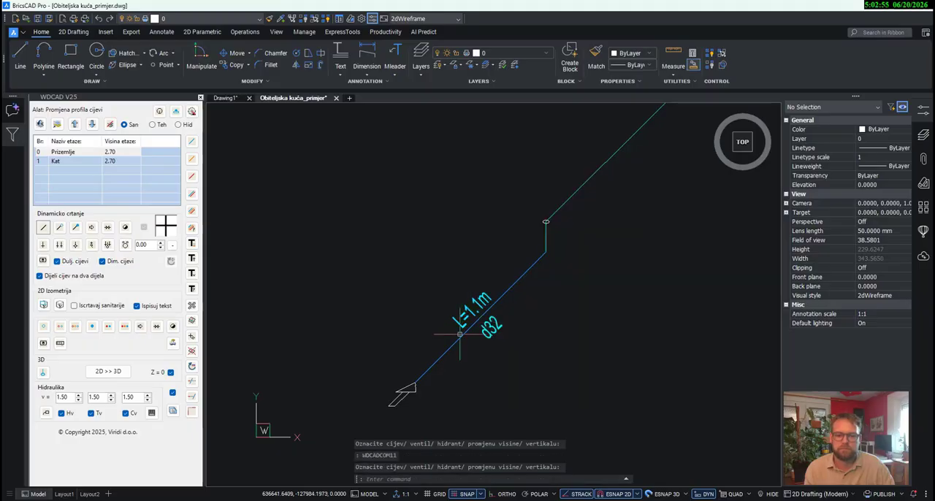
key("Escape")
- Draw parallel cold, circulation and hot water pipes about 1.2 m upward from the three height-change ellipses to the level just below the HOLENDER label
middle_click_drag(613, 239, 523, 324)
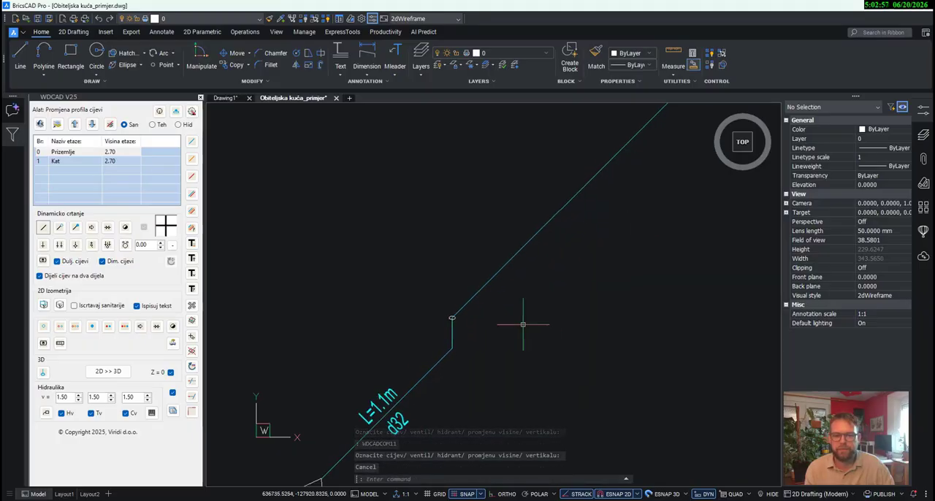
scroll(524, 324, "down", 4)
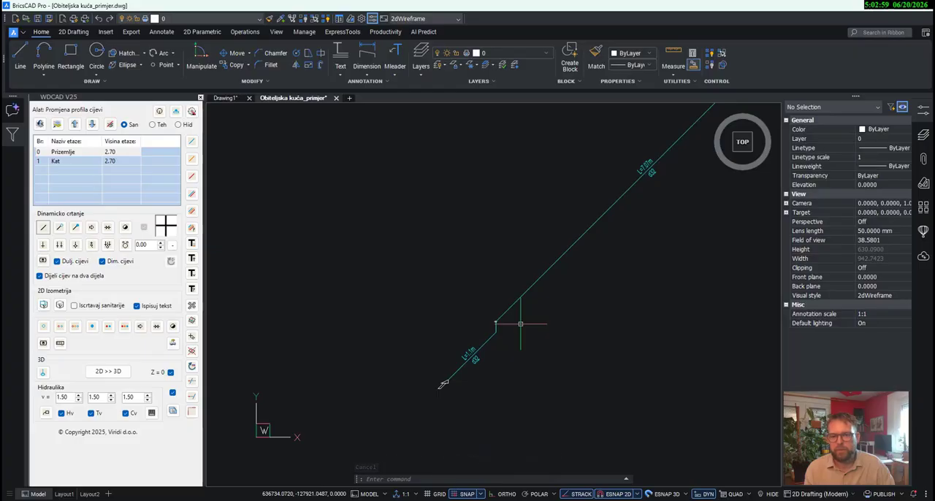
scroll(521, 287, "down", 2)
scroll(645, 176, "up", 5)
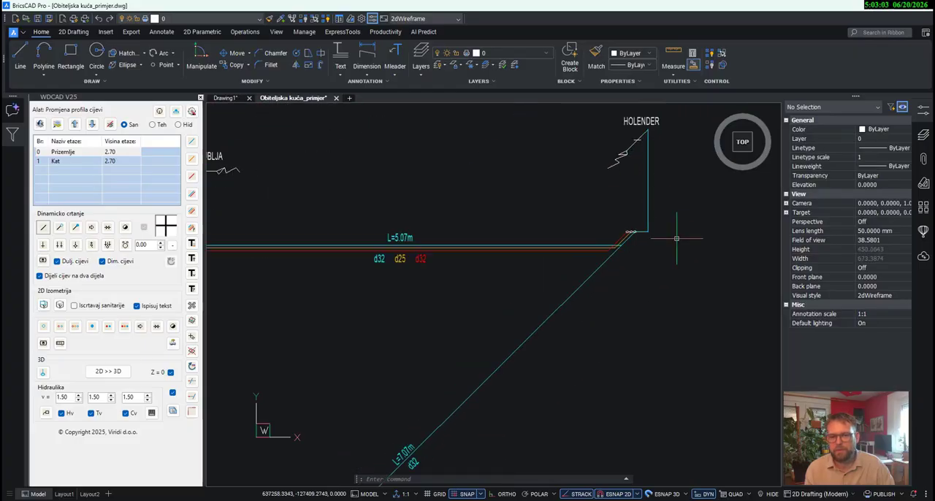
middle_click_drag(676, 238, 661, 319)
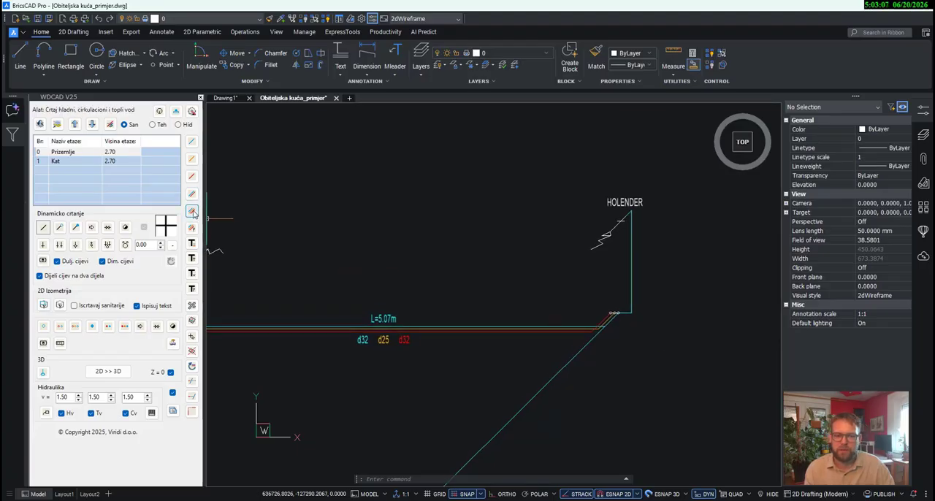
scroll(629, 296, "up", 3)
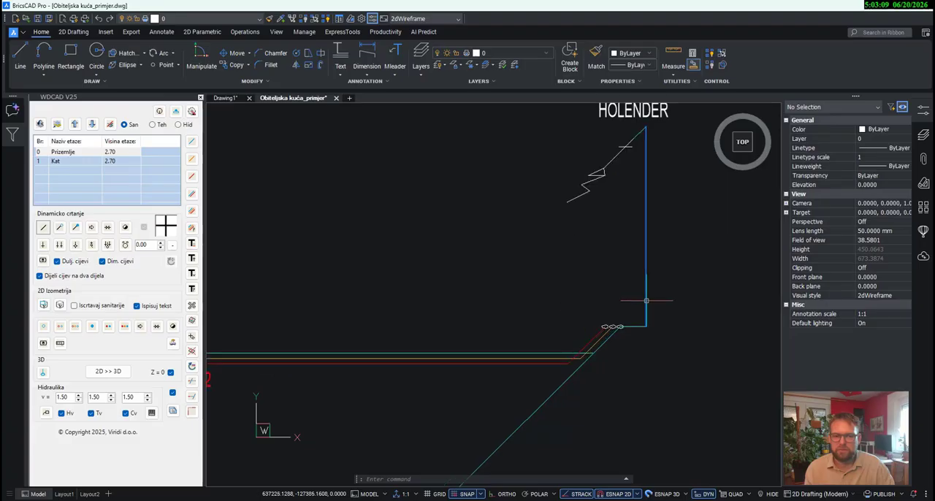
key("Escape")
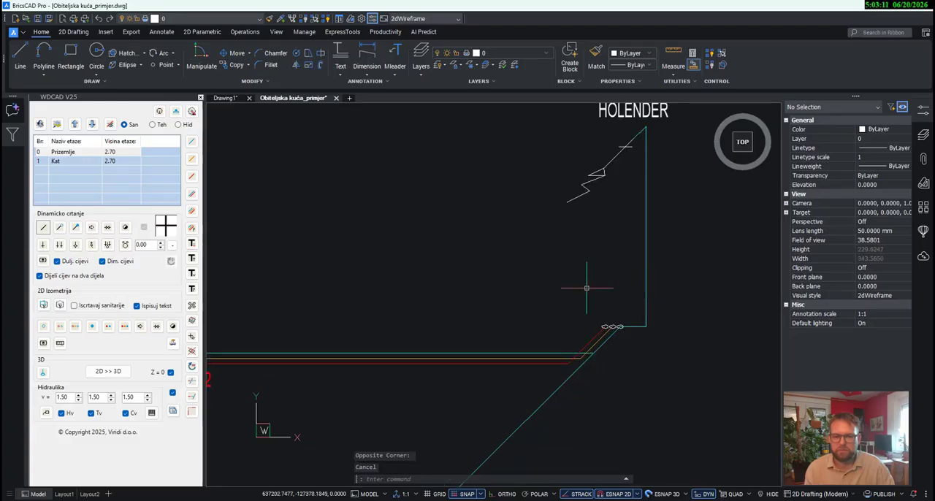
left_click(192, 210)
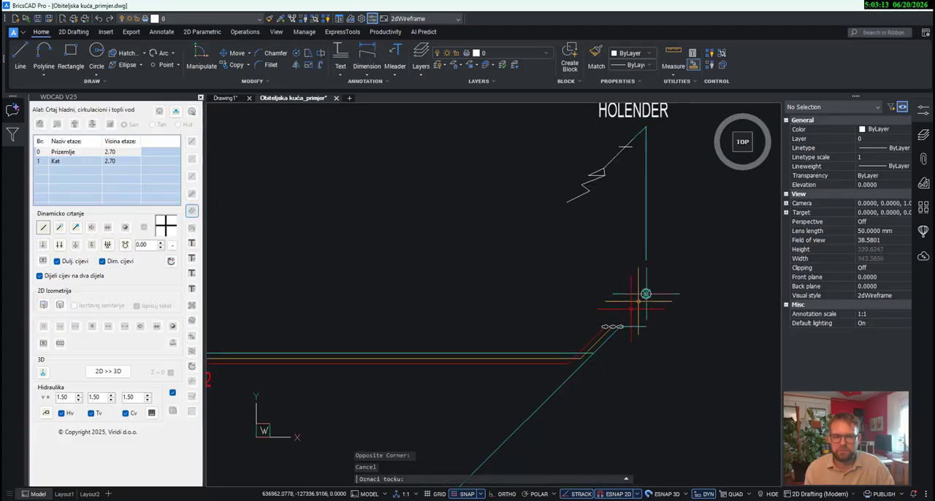
scroll(620, 329, "up", 5)
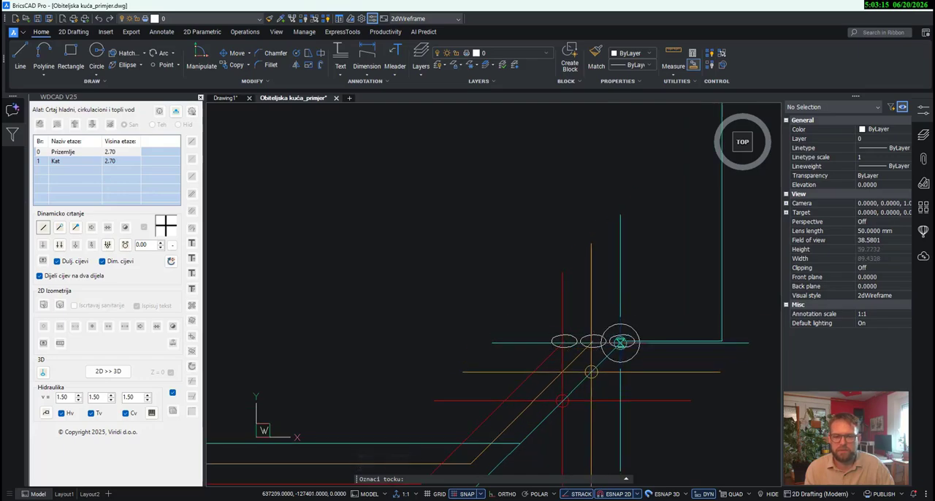
left_click(622, 342)
scroll(611, 288, "down", 5)
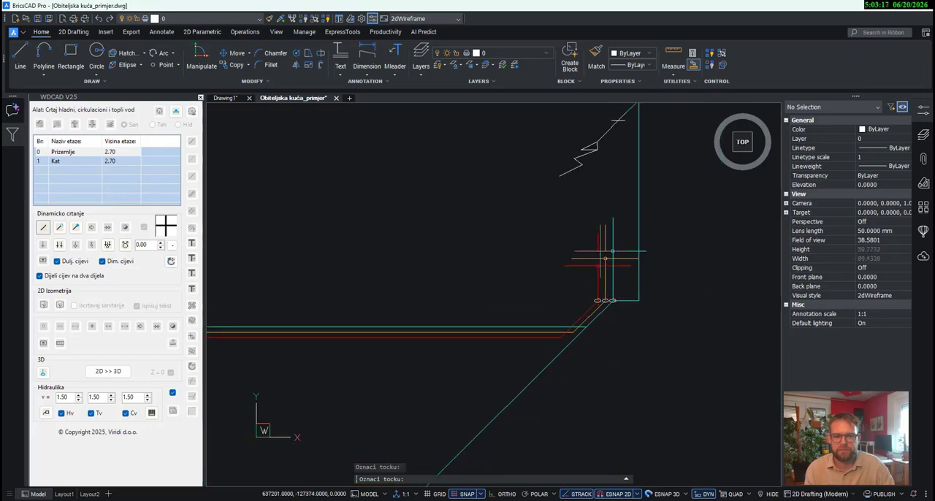
left_click(613, 165)
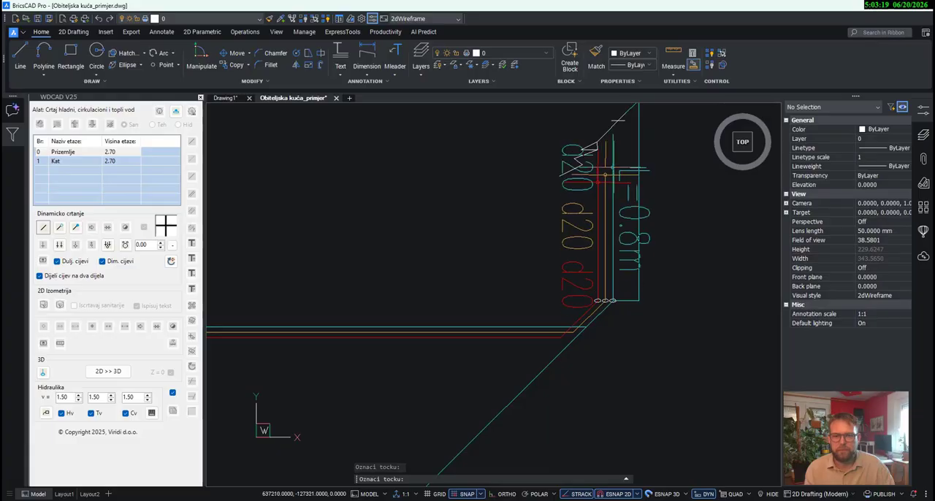
middle_click_drag(613, 165, 611, 240)
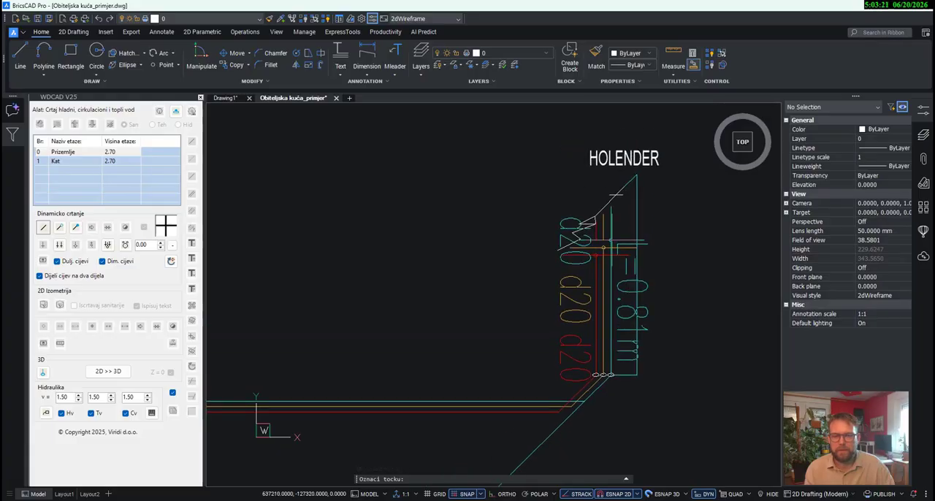
scroll(611, 182, "up", 3)
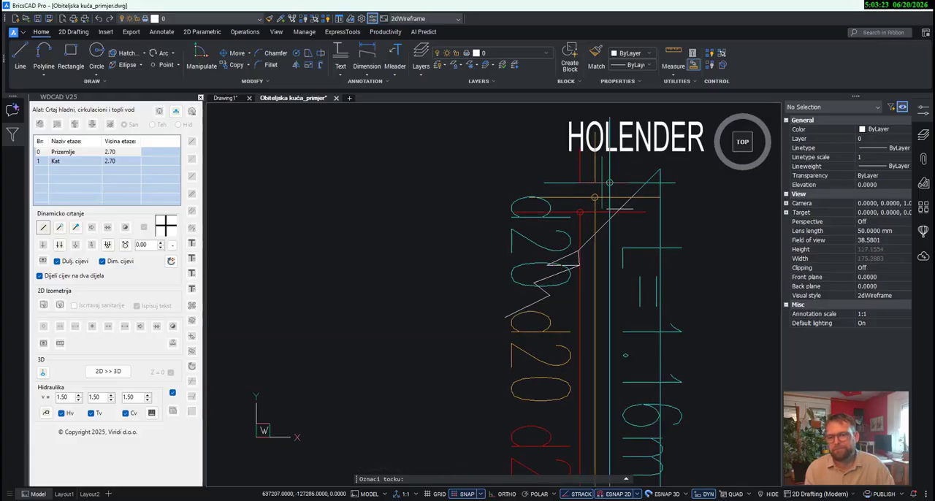
scroll(591, 216, "up", 1)
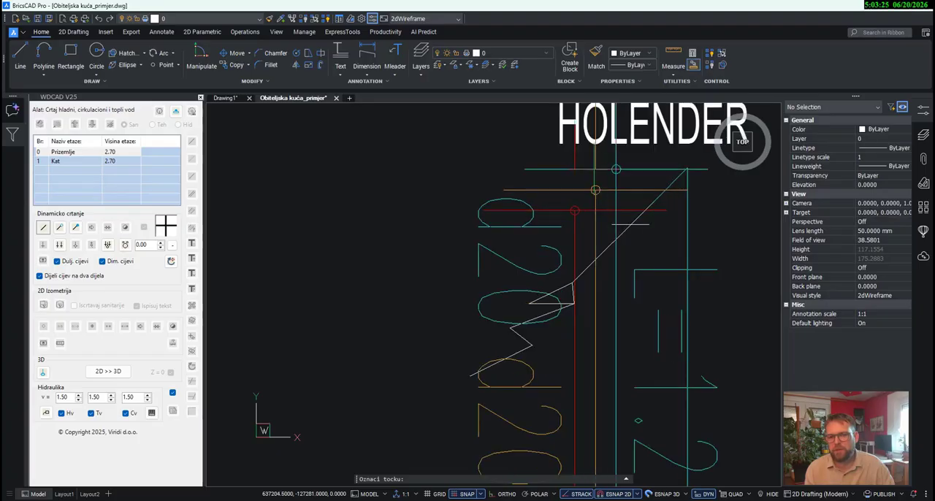
left_click(595, 190)
scroll(612, 202, "down", 5)
key("Escape")
scroll(591, 290, "up", 2)
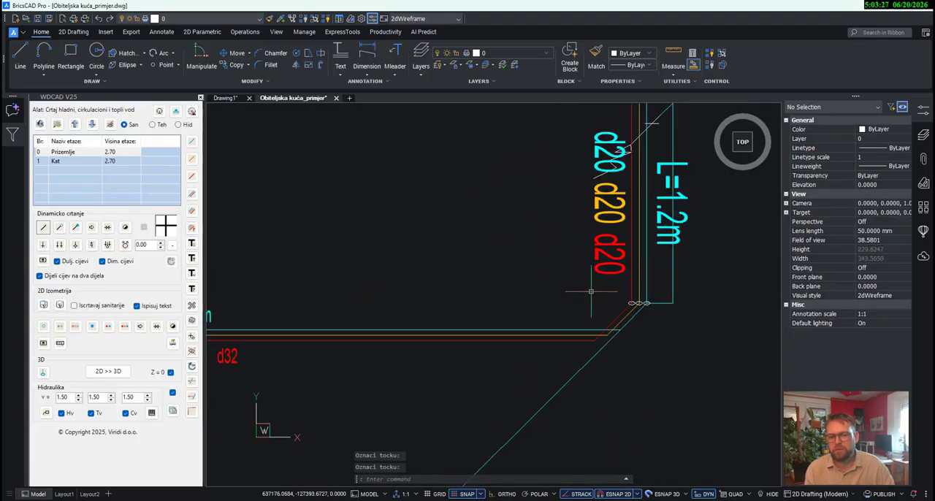
- Delete the three d20 labels and the L=1.2m length label of the new vertical triple pipe
left_click(626, 316)
left_click(560, 170)
key("Delete")
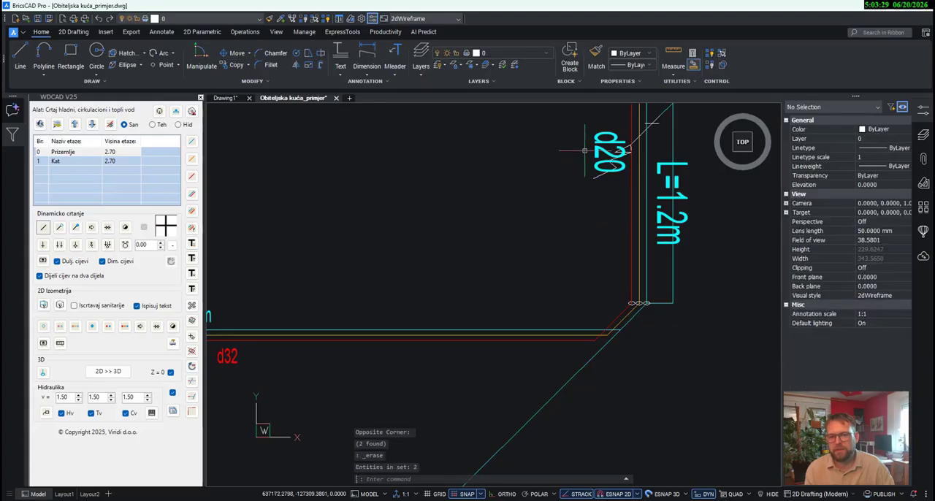
left_click(594, 139)
key("Delete")
left_click(688, 205)
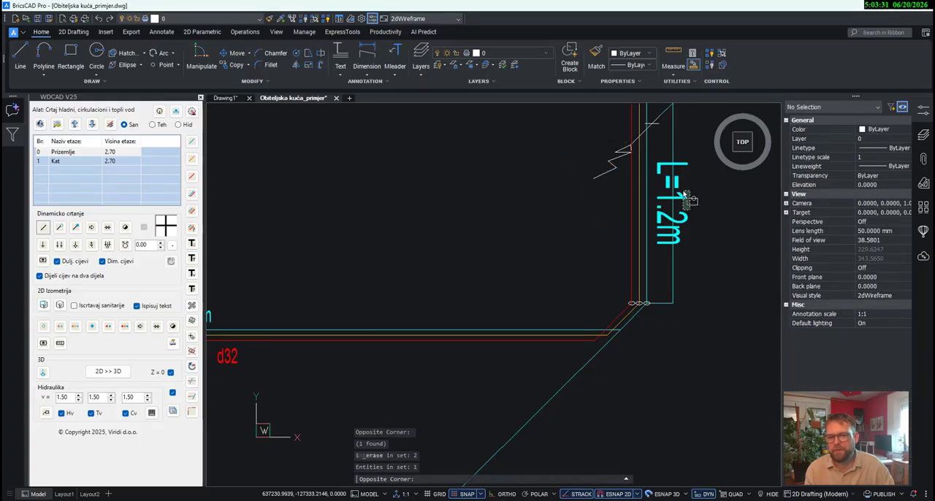
left_click(680, 184)
key("Delete")
- Move the short horizontal cold-water pipe from the height-change ellipse to the upper end of the new vertical cold-water pipe
middle_click_drag(677, 163, 641, 303)
scroll(618, 279, "up", 2)
scroll(634, 254, "down", 2)
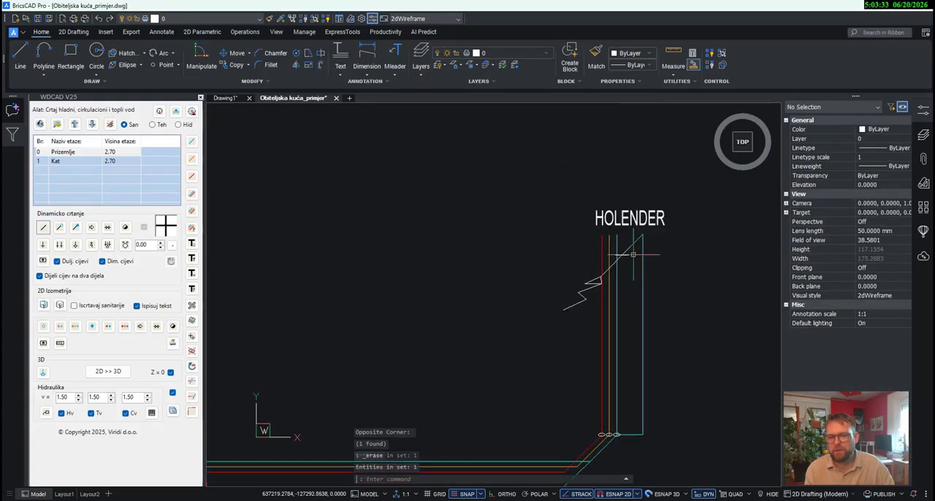
left_click(633, 434)
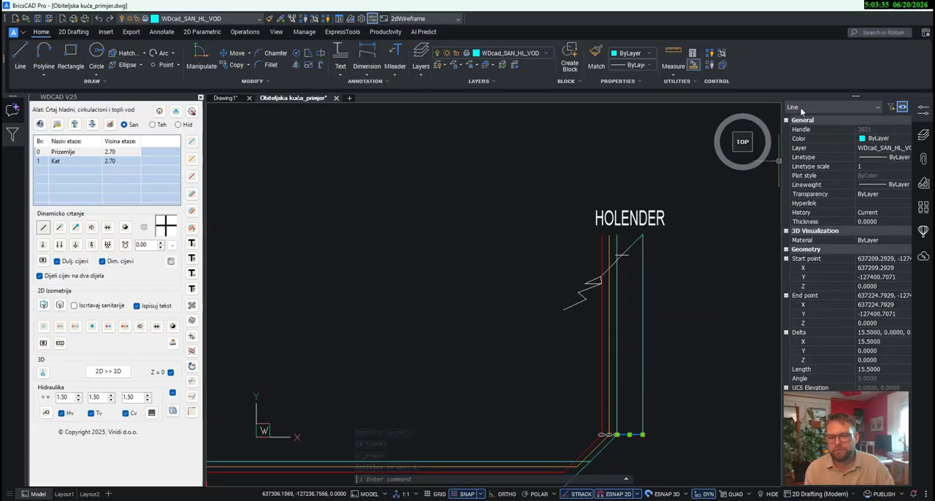
left_click(237, 57)
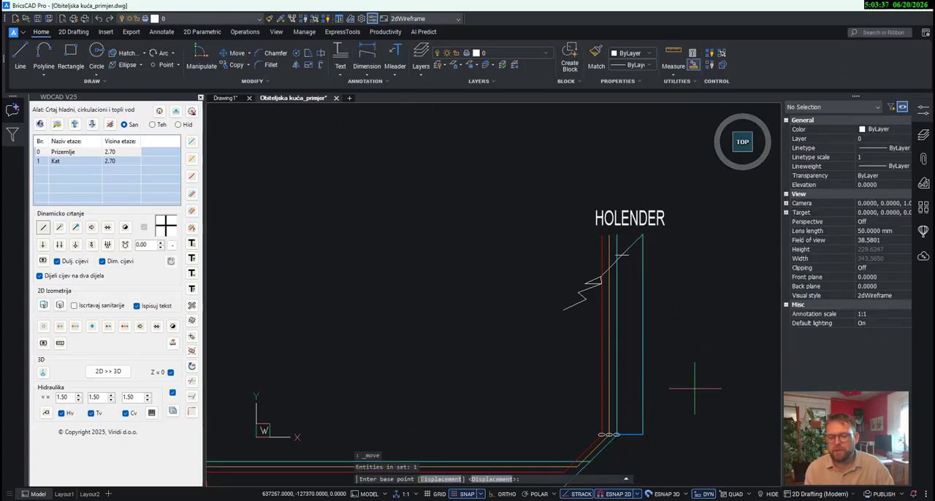
scroll(618, 437, "up", 5)
left_click(641, 437)
scroll(627, 395, "down", 4)
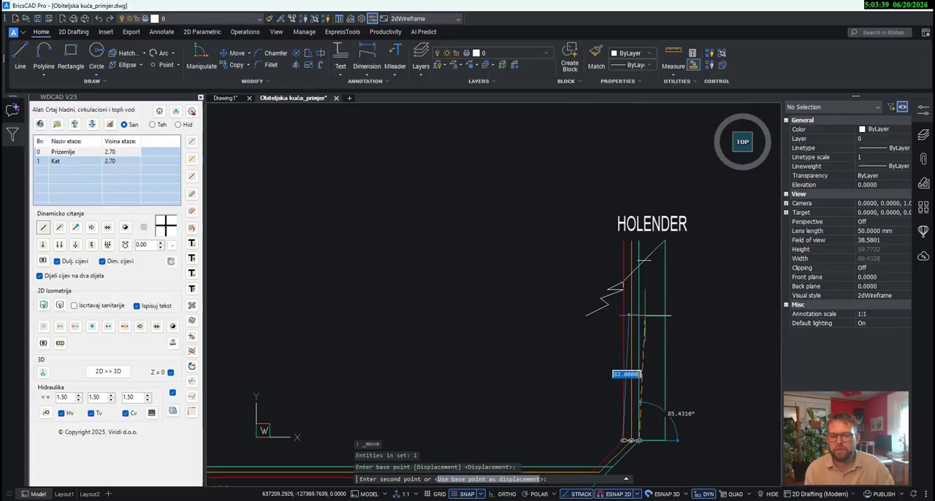
scroll(632, 307, "up", 3)
left_click(623, 231)
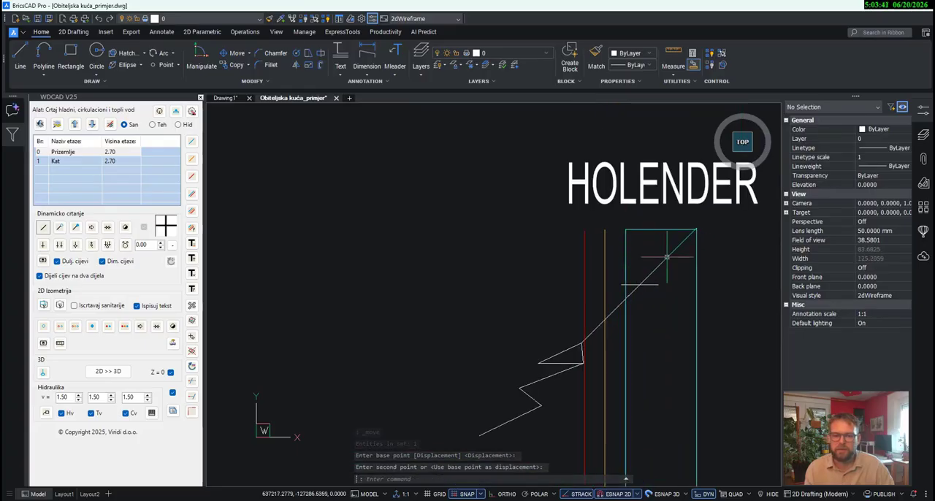
- Delete the outer vertical cold-water pipe standing beside the three new risers below the HOLENDER label
scroll(687, 220, "up", 4)
scroll(679, 251, "down", 3)
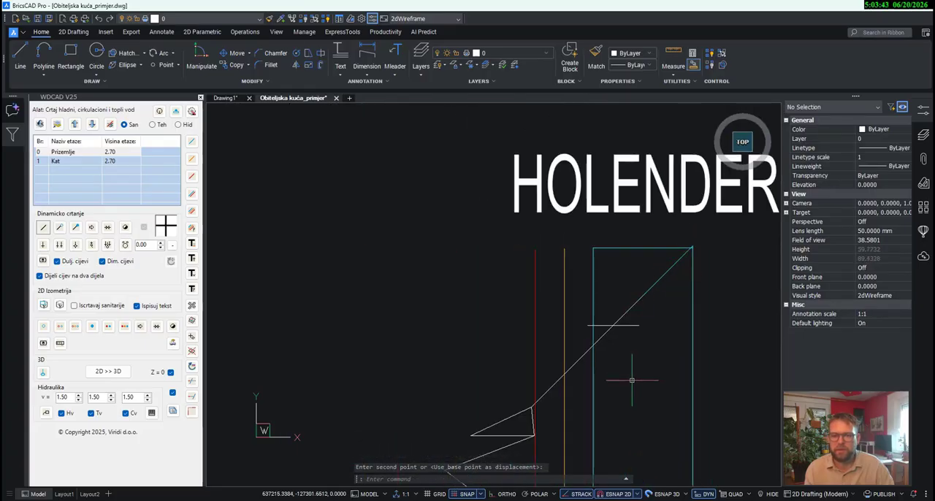
scroll(632, 380, "down", 4)
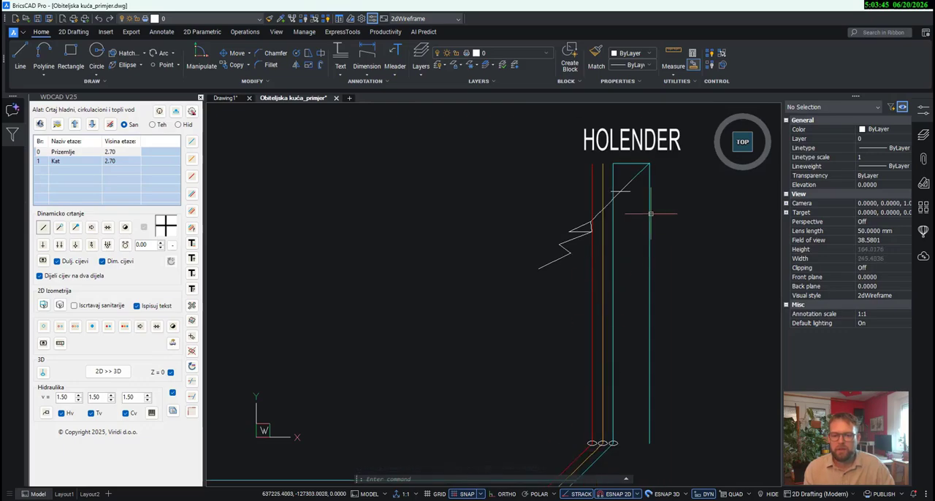
left_click(650, 406)
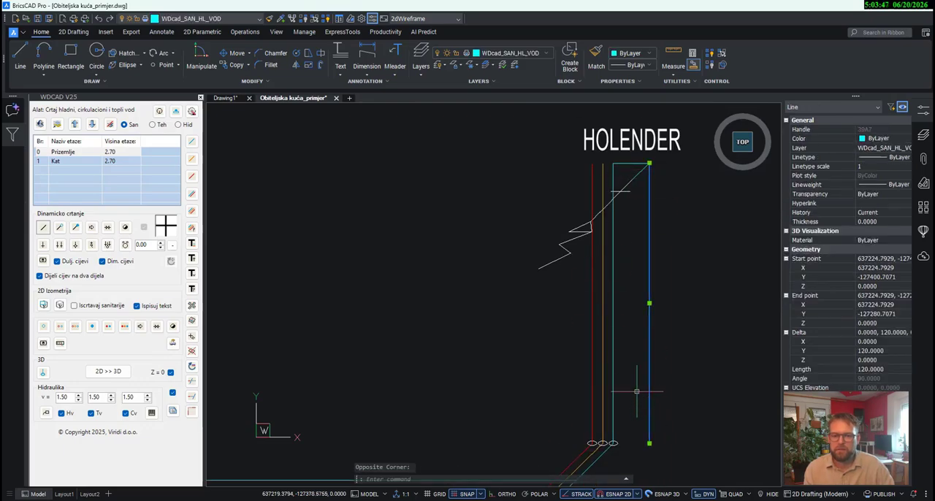
key("Delete")
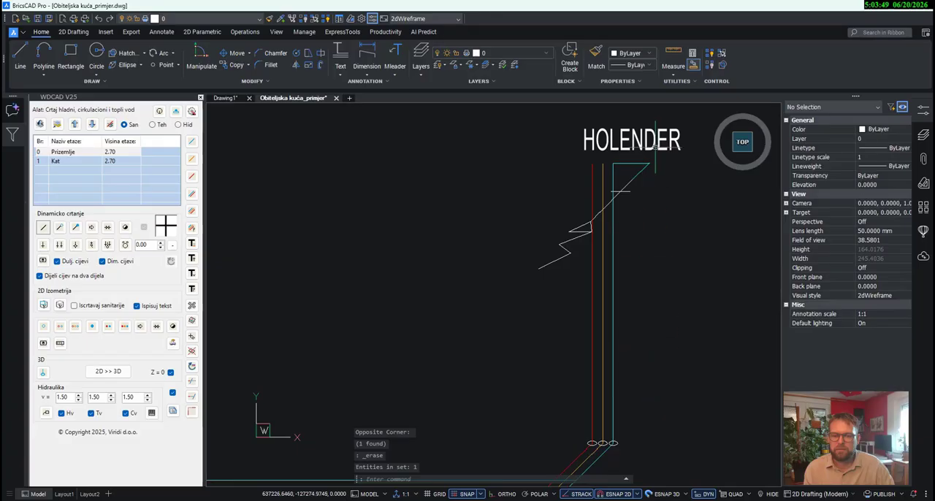
- Move the slanted connection pipe and zigzag symbol below the HOLENDER label onto the free end of the short horizontal cold-water pipe
scroll(655, 143, "up", 5)
left_click(580, 344)
left_click(527, 250)
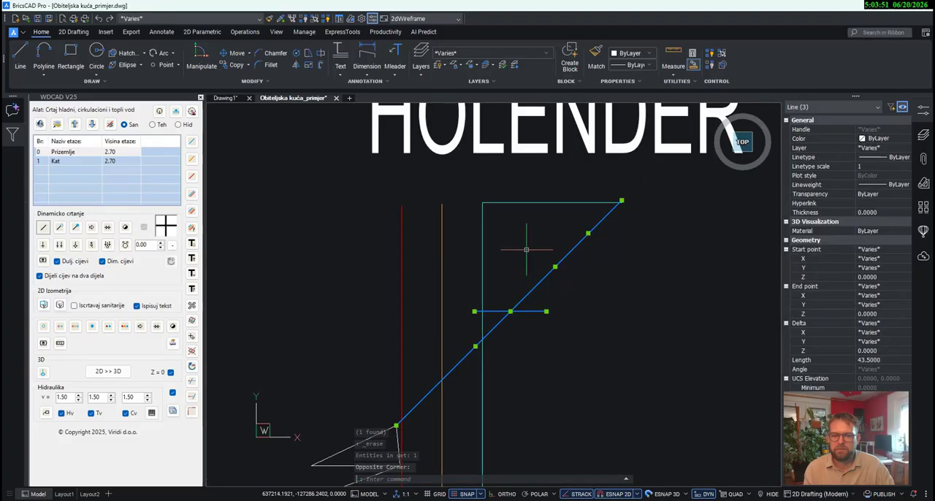
scroll(526, 250, "down", 3)
left_click(453, 403)
left_click(385, 316)
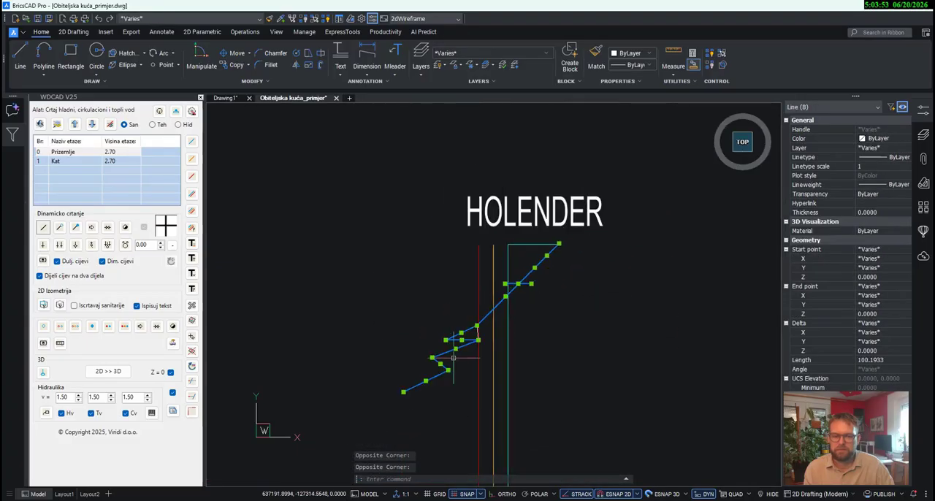
scroll(473, 348, "up", 5)
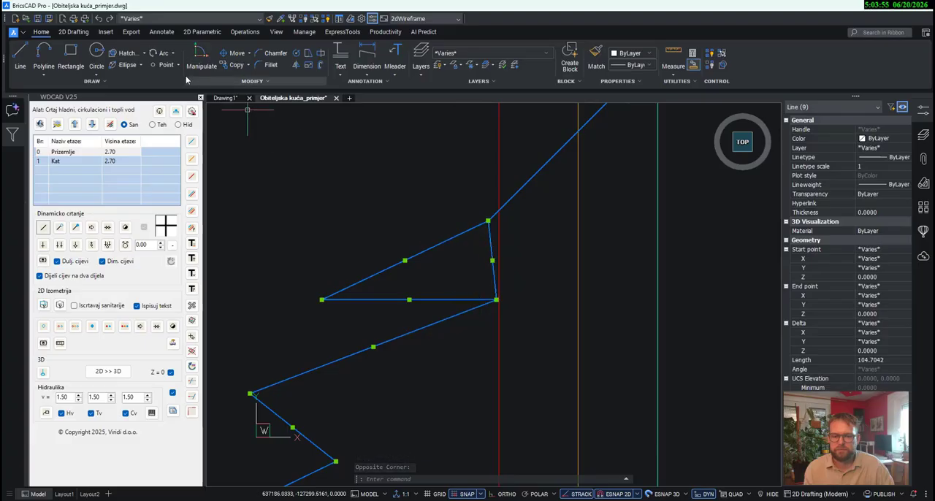
left_click(233, 52)
scroll(488, 346, "down", 4)
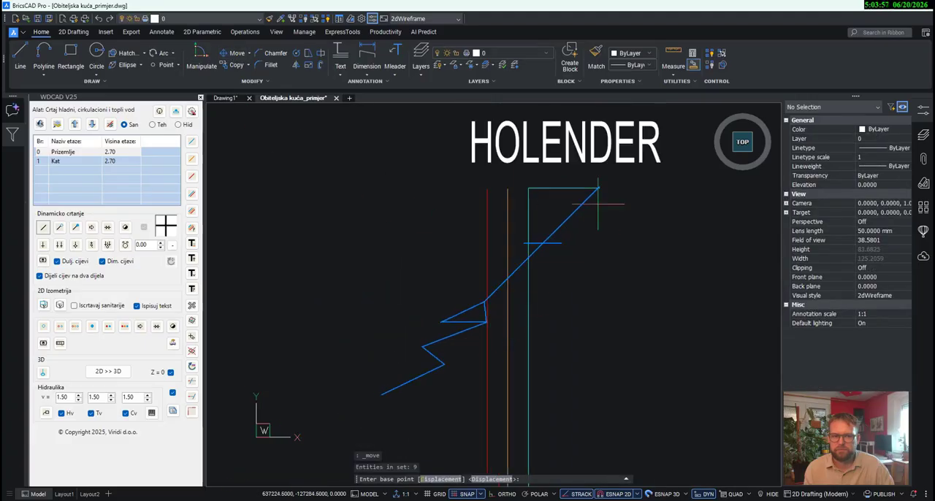
scroll(596, 195, "up", 5)
left_click(621, 157)
left_click(622, 169)
scroll(622, 163, "down", 5)
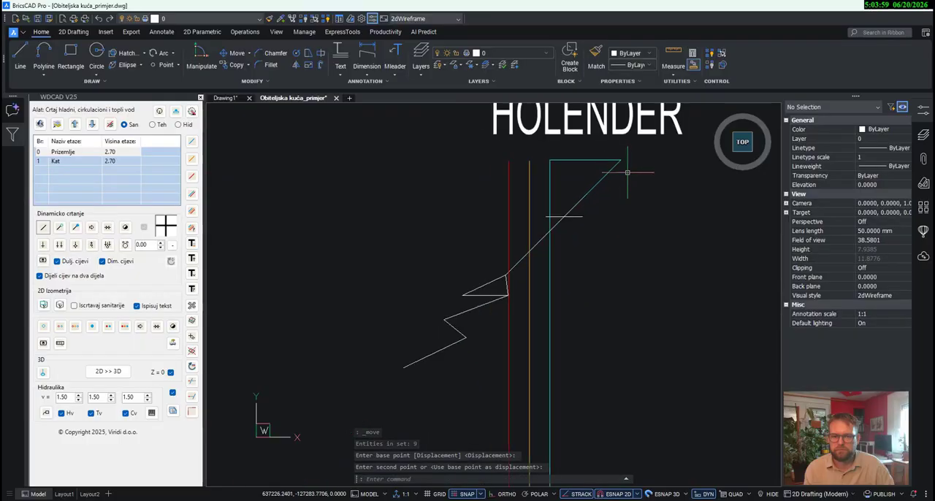
- Copy the three height-change ellipses from the lower ends of the HOLENDER risers to their upper ends
scroll(635, 242, "down", 4)
scroll(601, 421, "up", 5)
key("Escape")
left_click(510, 401)
left_click(698, 352)
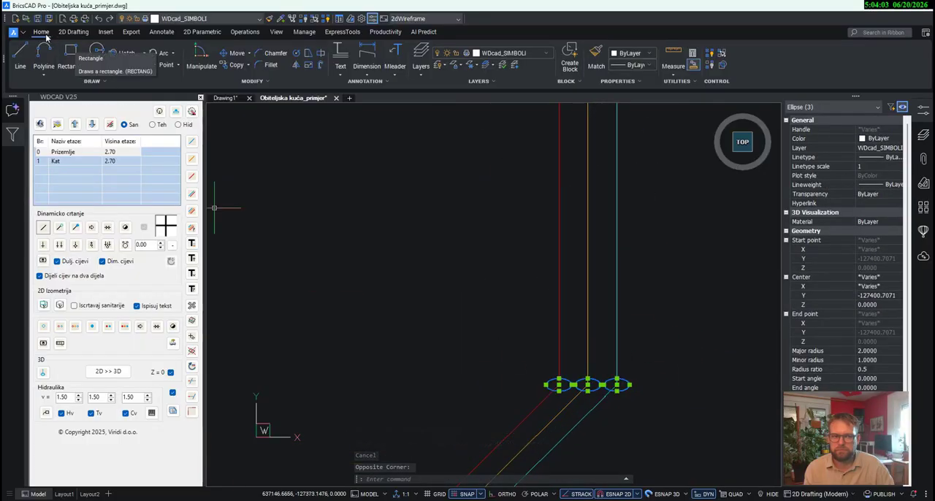
left_click(233, 65)
scroll(585, 369, "up", 8)
left_click(512, 377)
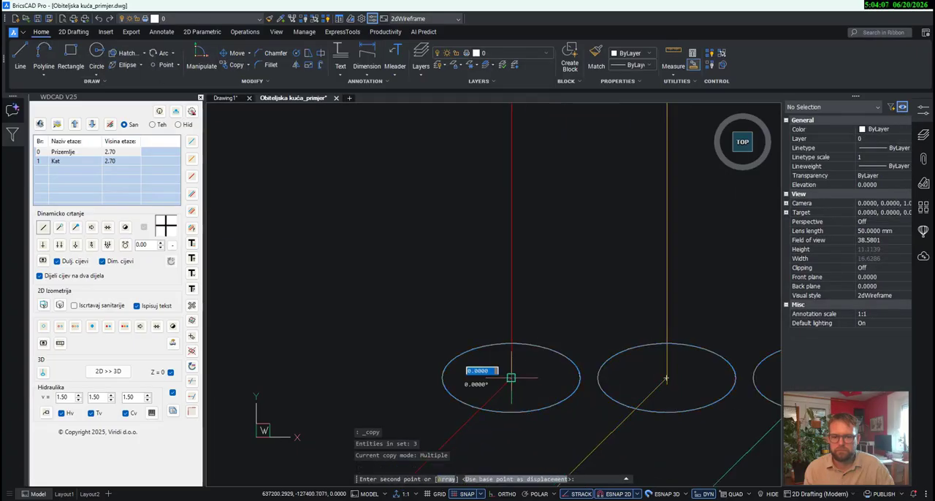
scroll(581, 432, "down", 10)
scroll(579, 430, "up", 6)
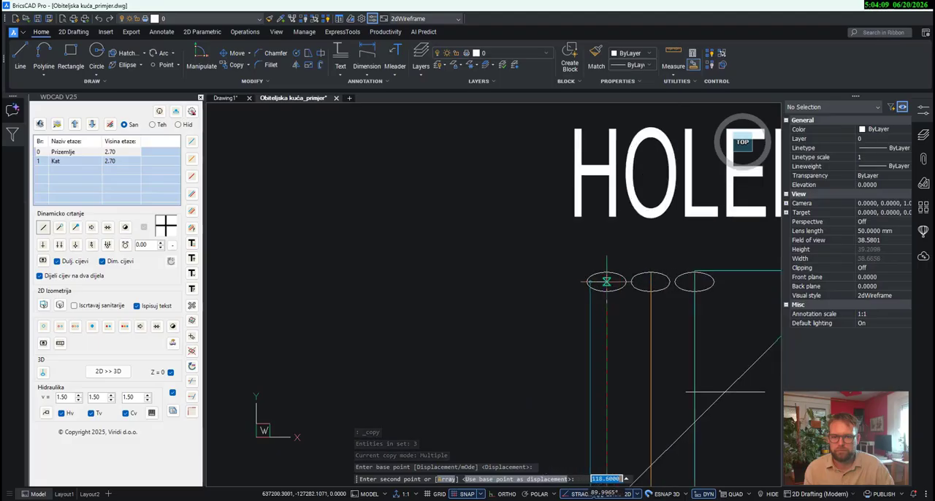
left_click(609, 276)
scroll(609, 238, "down", 5)
key("Escape")
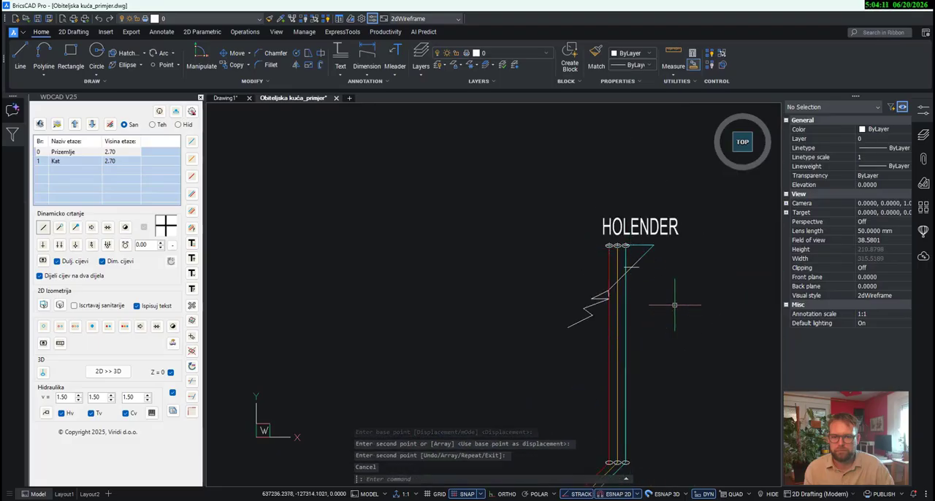
- Move the three HOLENDER risers with their upper ellipses, symbol and label so the hot-water riser starts at its lower ellipse's centre
scroll(656, 273, "down", 2)
left_click(697, 376)
left_click(599, 244)
scroll(632, 345, "up", 5)
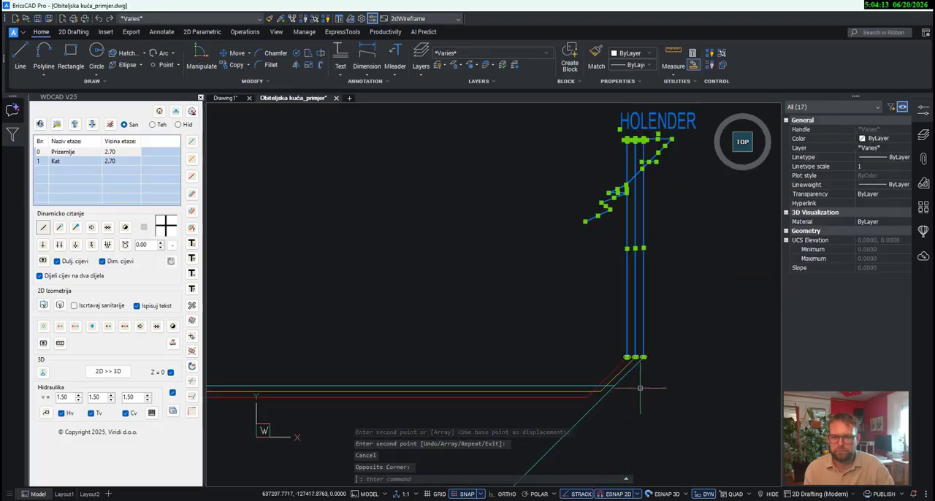
scroll(631, 345, "up", 4)
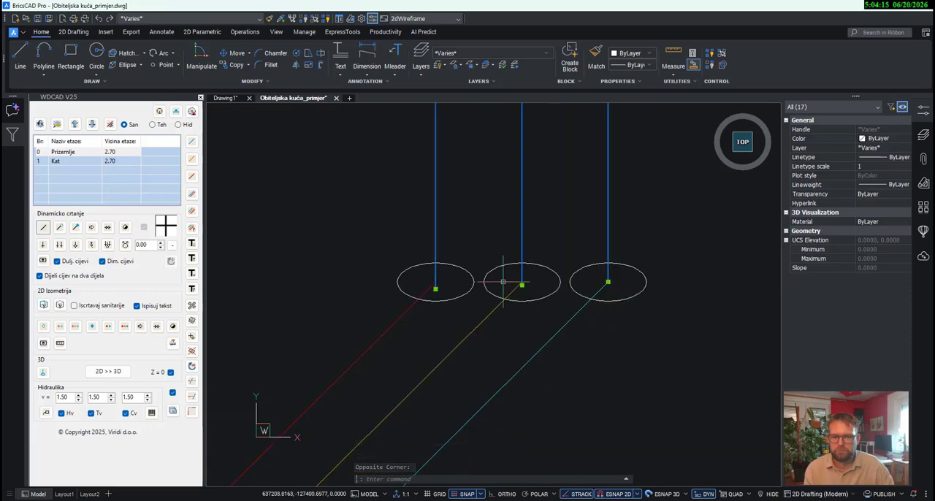
left_click(234, 54)
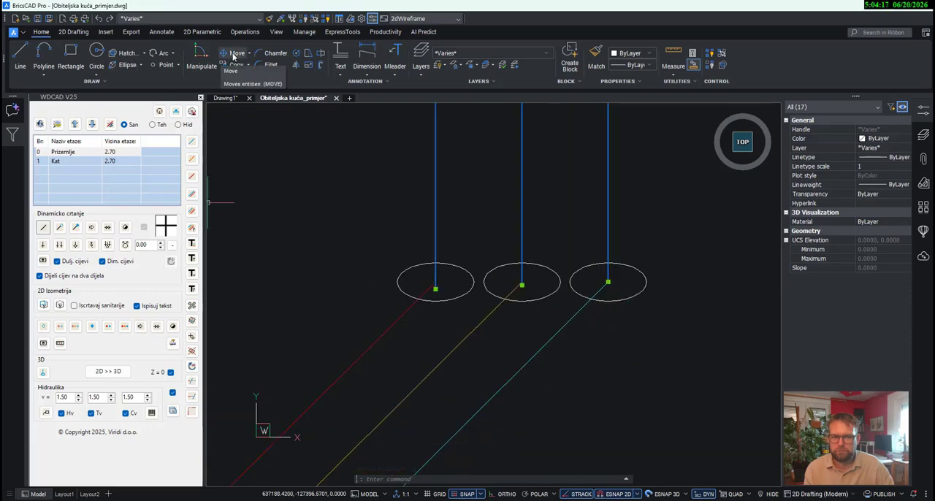
scroll(434, 288, "up", 3)
left_click(432, 286)
left_click(432, 286)
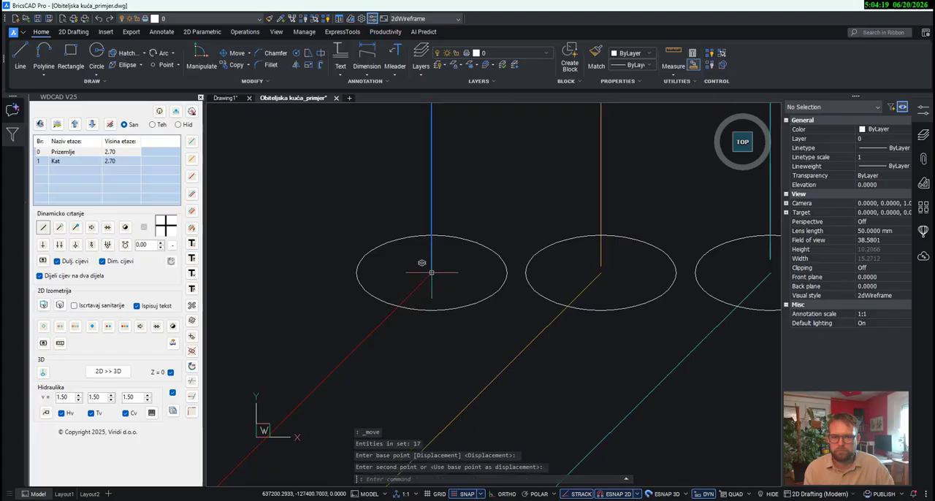
- Move the vertical PERILICA RUBLJA cold-water pipe so its lower end sits on the height-change ellipse of the main pipe
scroll(642, 297, "down", 5)
middle_click_drag(468, 296, 559, 288)
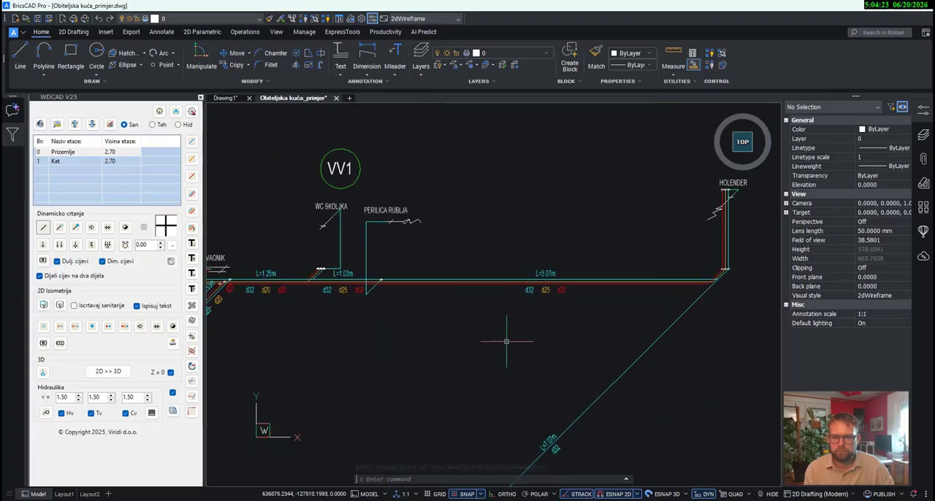
mouse_move(506, 341)
middle_mouse_down()
mouse_move(549, 315)
mouse_move(632, 323)
middle_mouse_up()
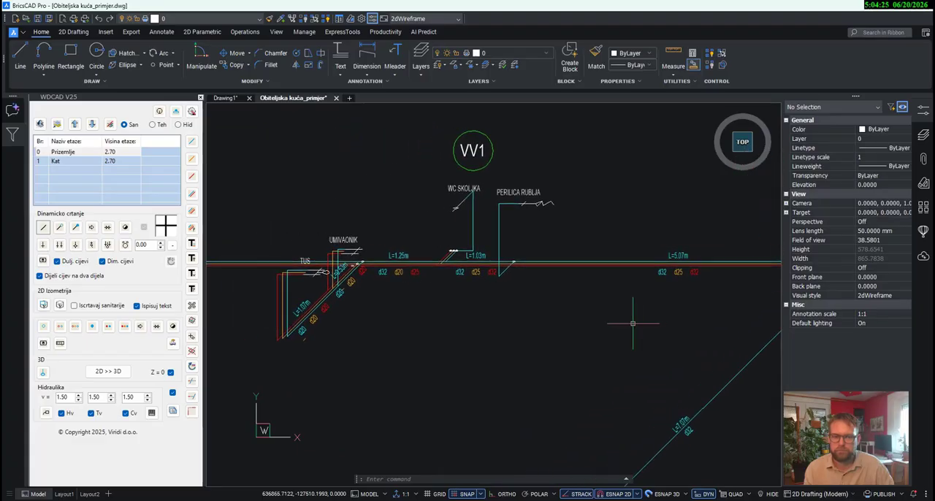
scroll(525, 226, "up", 2)
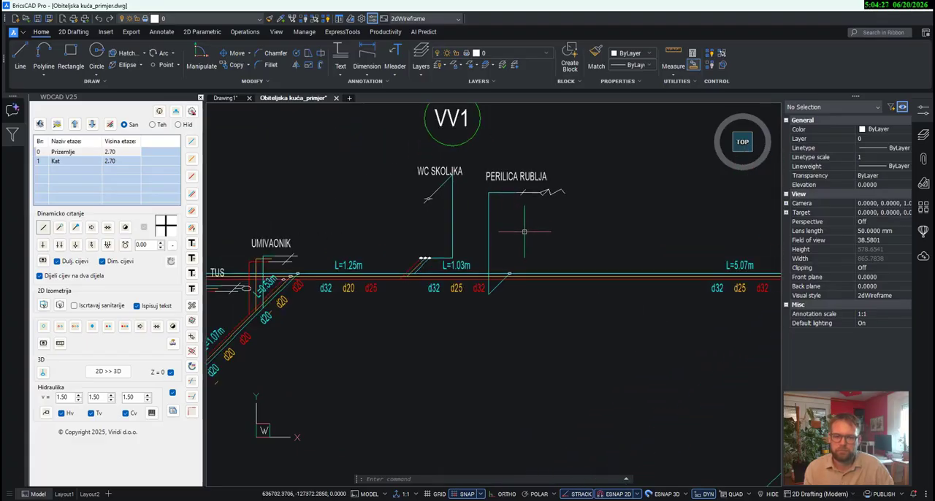
left_click(485, 228)
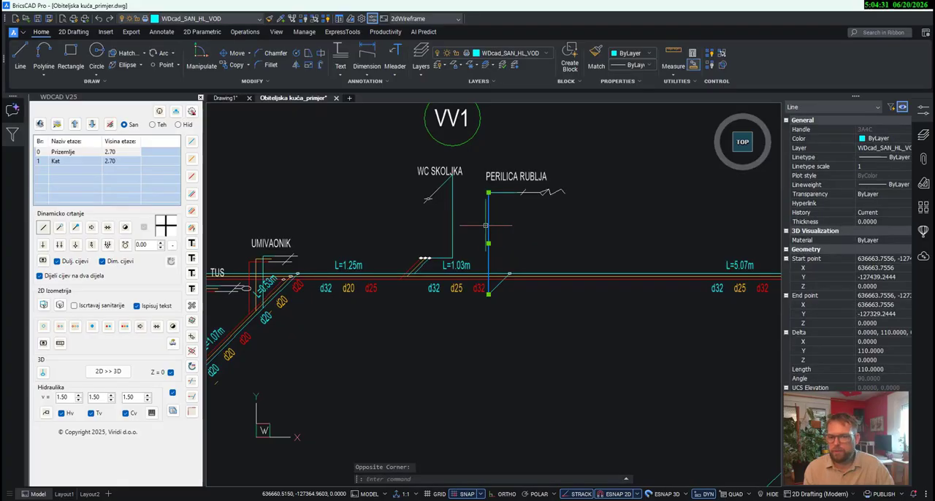
left_click(238, 57)
scroll(484, 299, "up", 5)
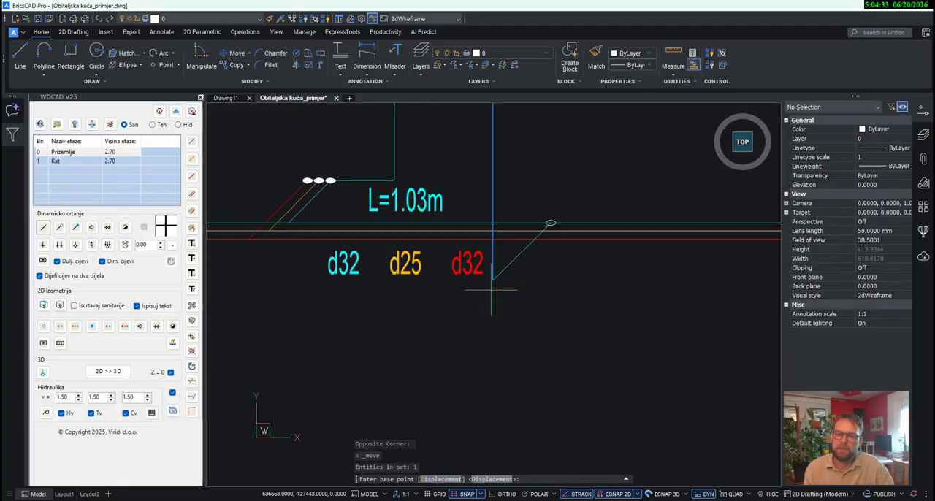
left_click(496, 281)
scroll(559, 218, "up", 3)
key("Escape")
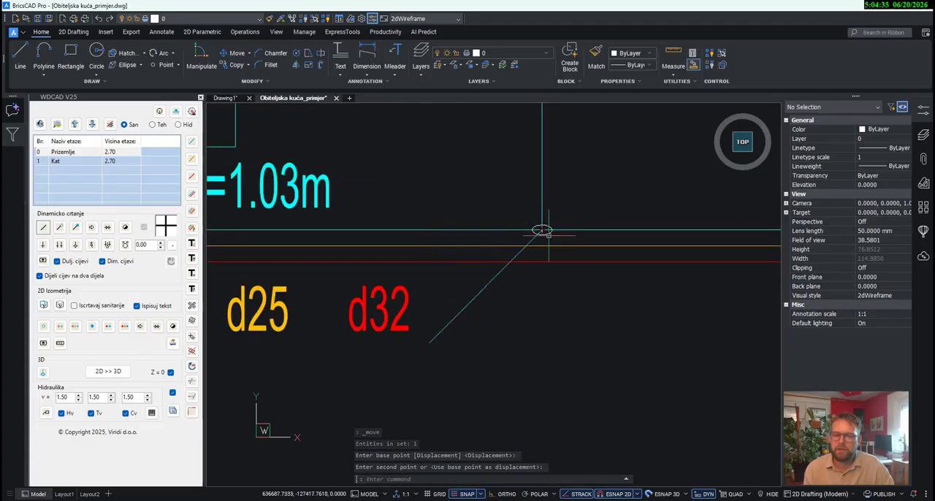
- Move the diagonal PERILICA RUBLJA cold-water pipe from the ellipse to the upper end of the vertical pipe
scroll(547, 229, "down", 3)
left_click(531, 360)
left_click(512, 319)
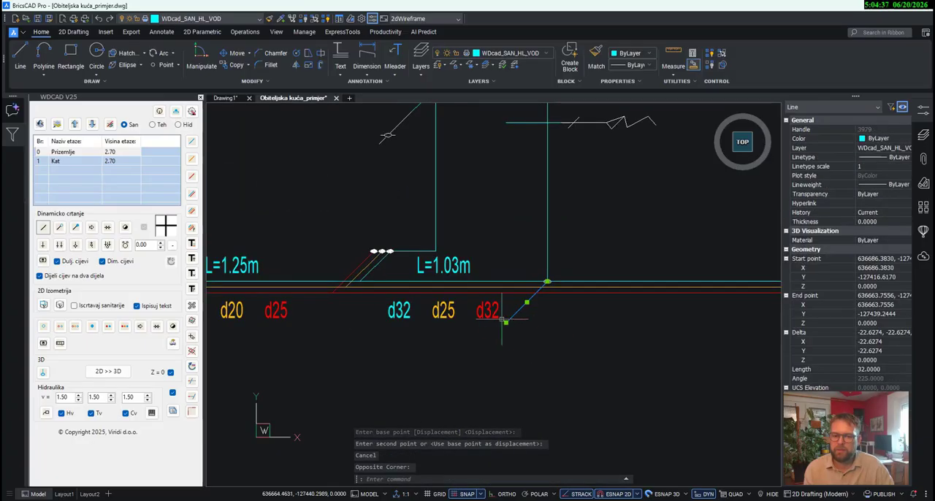
left_click(237, 57)
scroll(549, 281, "up", 4)
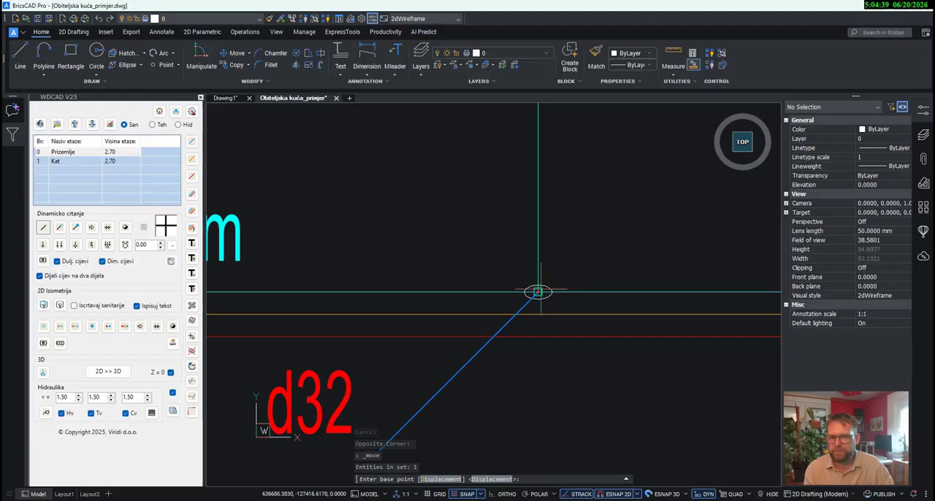
left_click(537, 292)
scroll(538, 307, "down", 4)
scroll(555, 219, "up", 4)
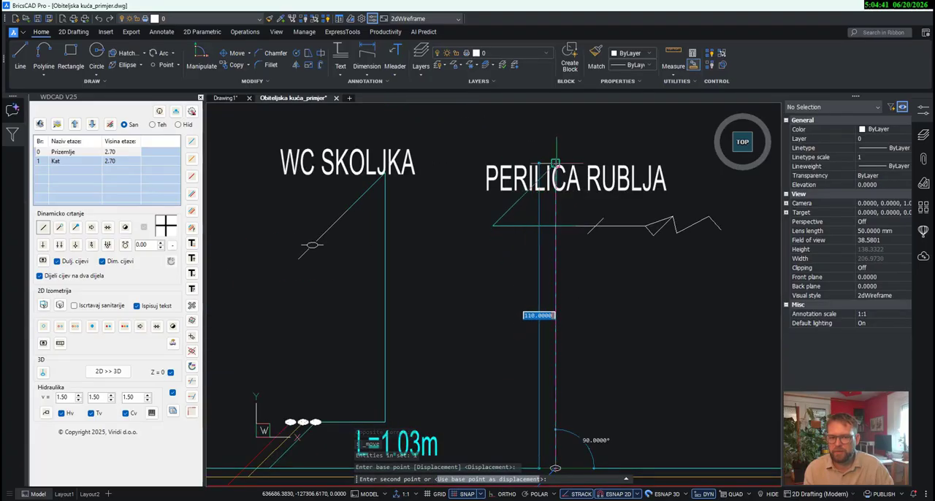
key("Escape")
- Move the PERILICA RUBLJA label to just below its zigzag connection symbol
left_click(638, 186)
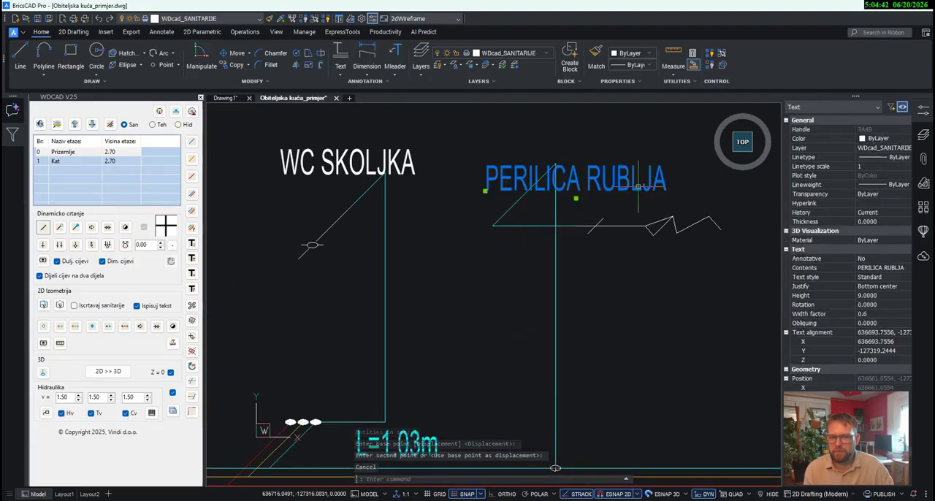
left_click(236, 53)
scroll(356, 158, "down", 3)
left_click(495, 169)
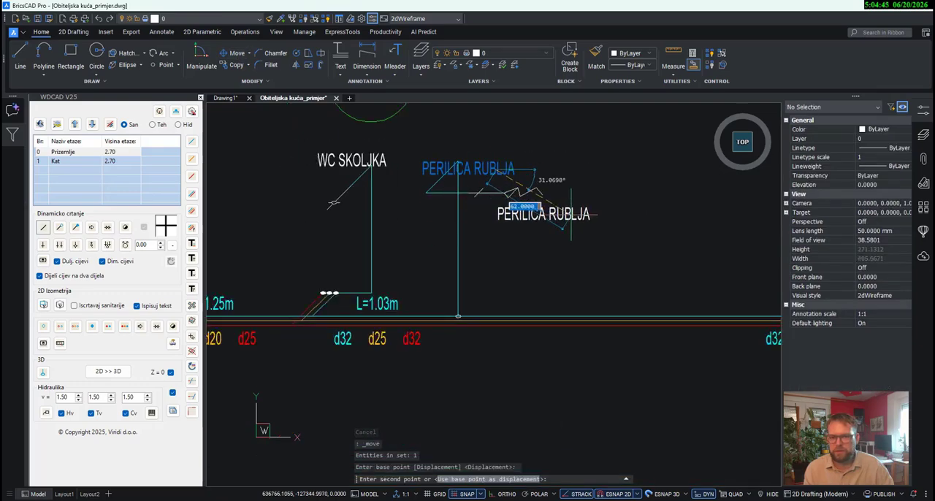
left_click(542, 214)
scroll(549, 300, "down", 3)
scroll(456, 269, "up", 3)
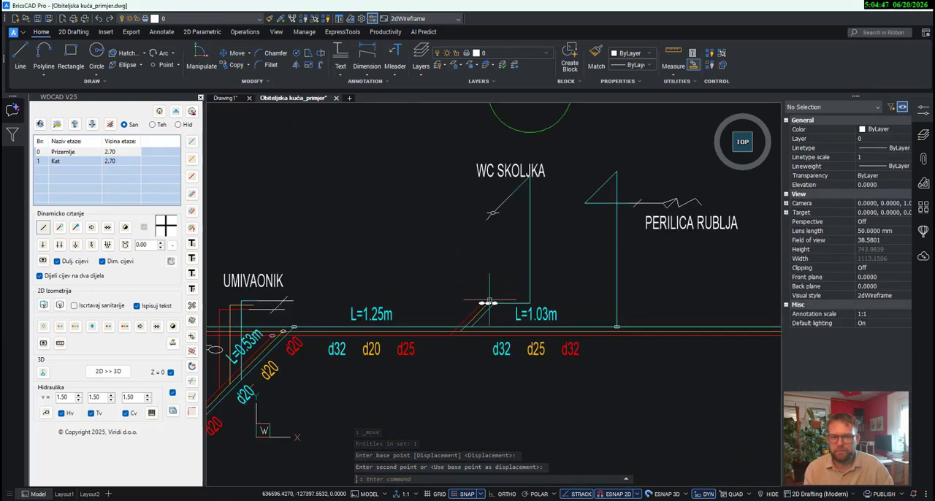
- Move the VV1 riser tag down to the left of the WC SKOLJKA label
scroll(511, 304, "down", 3)
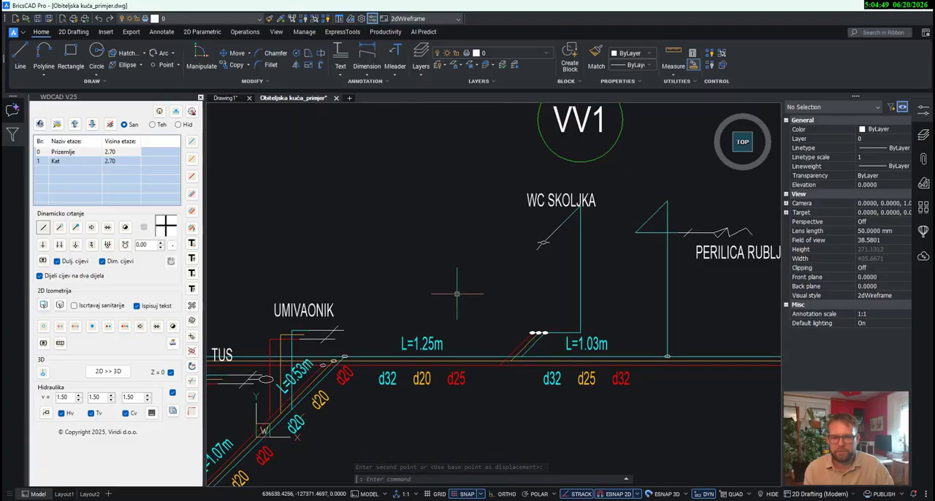
scroll(456, 278, "down", 3)
scroll(516, 208, "up", 3)
left_click(565, 228)
left_click(516, 198)
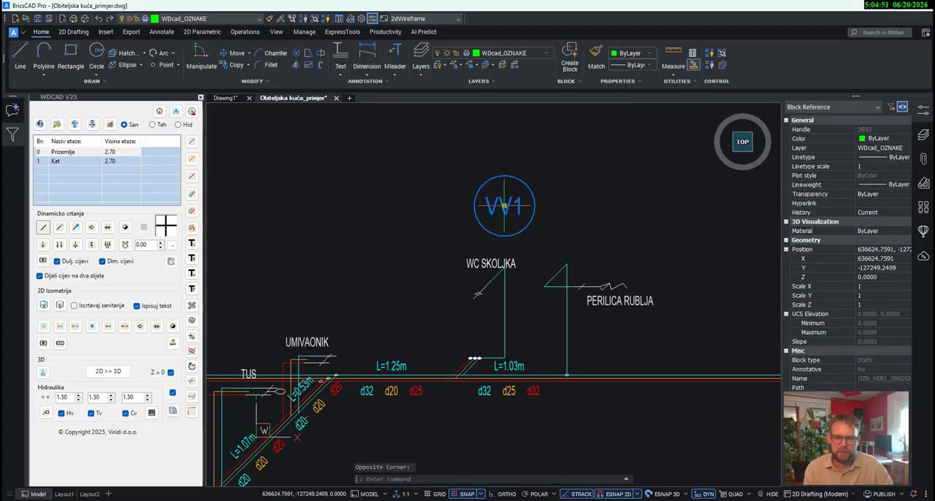
left_click(504, 206)
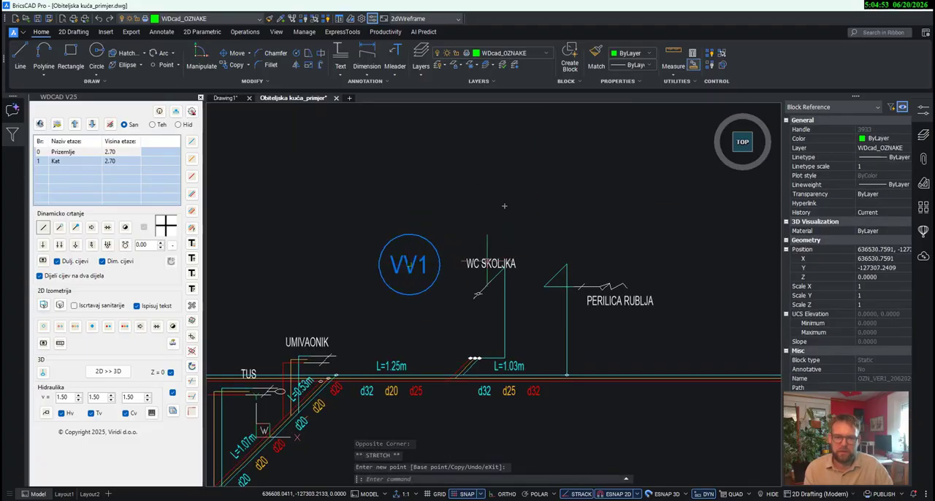
key("Escape")
- Move the WC SKOLJKA label to the right of its vertical pipe, level with the PERILICA RUBLJA label
left_click(488, 261)
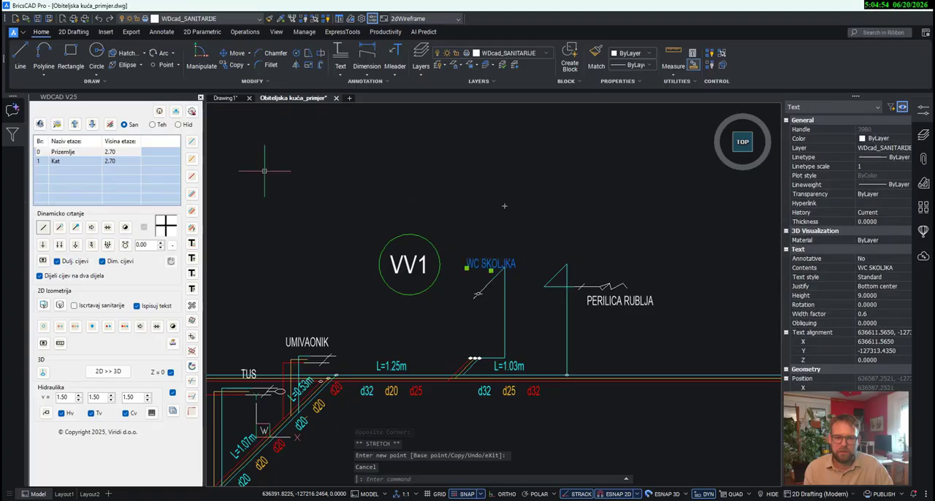
left_click(237, 52)
scroll(486, 260, "up", 3)
left_click(493, 265)
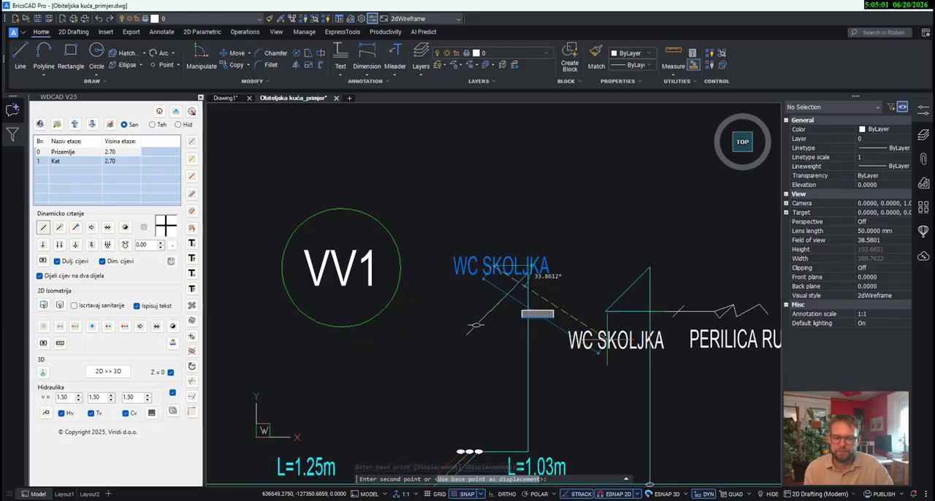
left_click(577, 353)
scroll(577, 352, "down", 3)
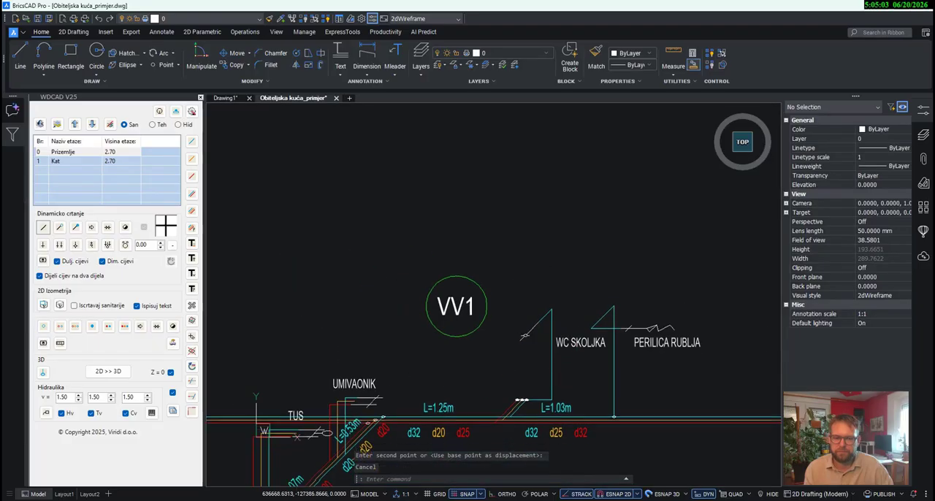
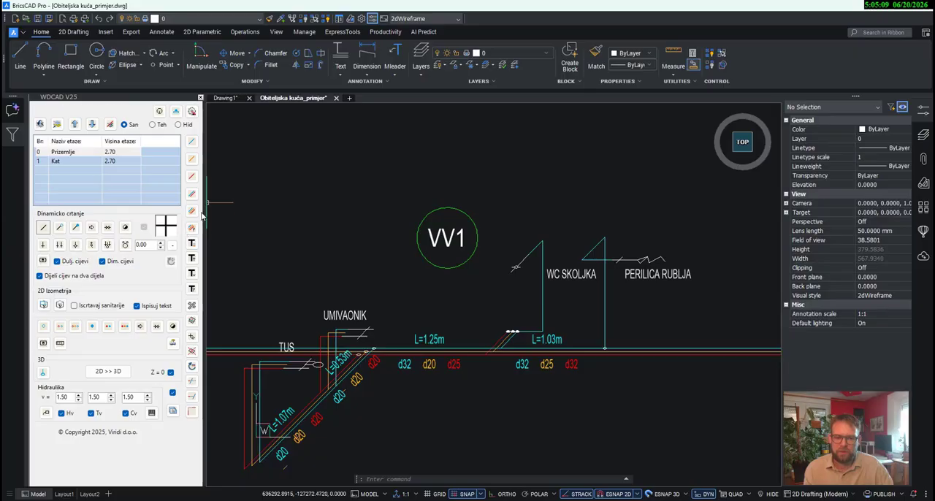
- Draw a vertical cold, circulation and hot-water riser about 3.5 m long upward from the three ellipses beside the VV1 tag
left_click(192, 212)
scroll(516, 331, "up", 5)
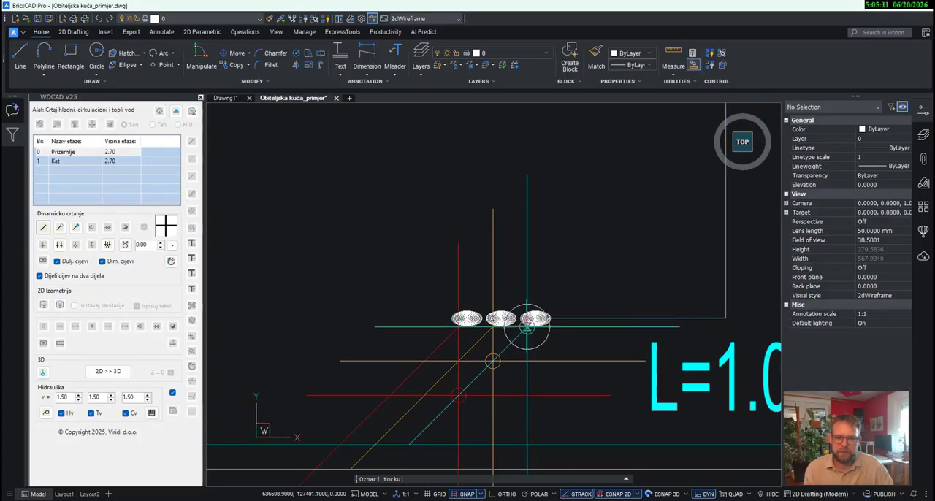
scroll(535, 317, "up", 7)
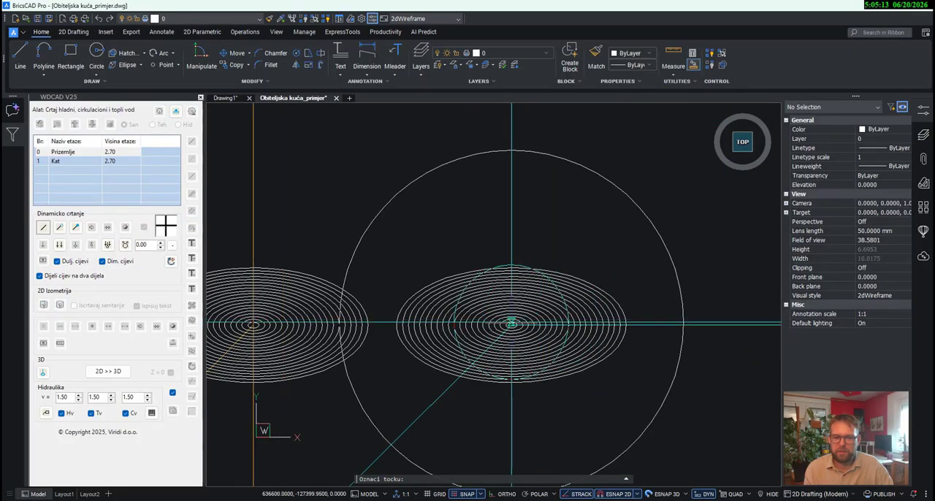
scroll(512, 323, "up", 4)
left_click(511, 326)
scroll(509, 348, "down", 12)
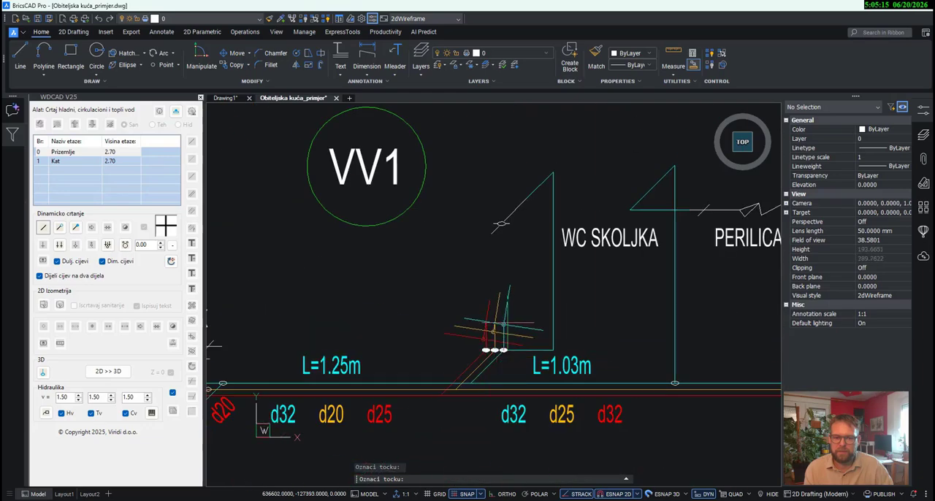
scroll(505, 321, "down", 4)
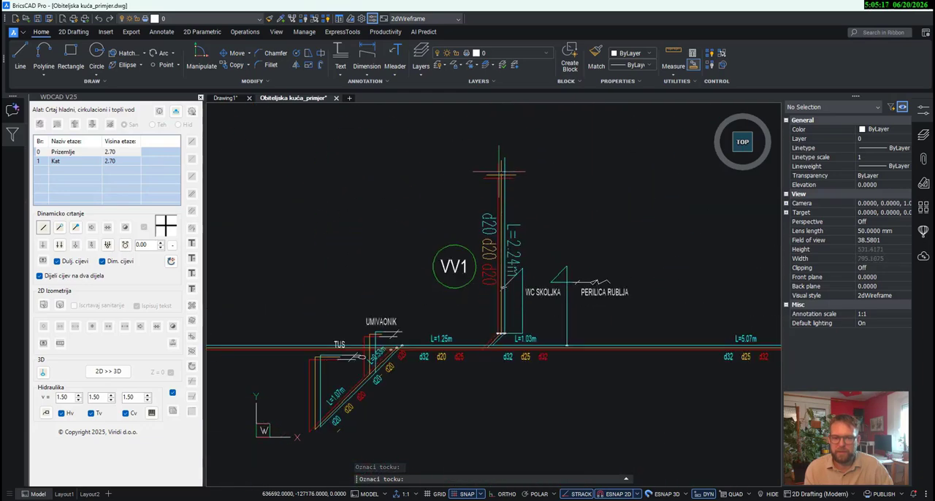
scroll(497, 154, "down", 4)
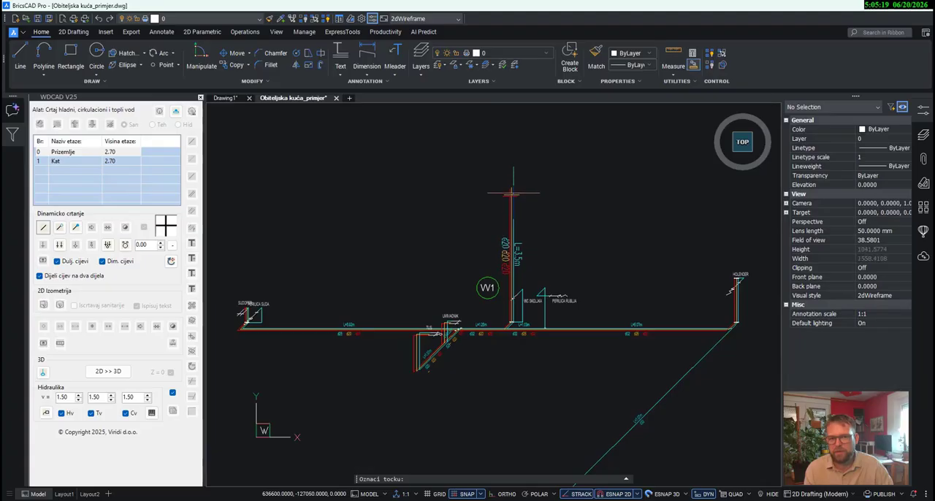
left_click(514, 193)
right_click(537, 251)
- Delete the length label and the three d20 size labels beside the new vertical riser
scroll(532, 266, "up", 4)
left_click(531, 278)
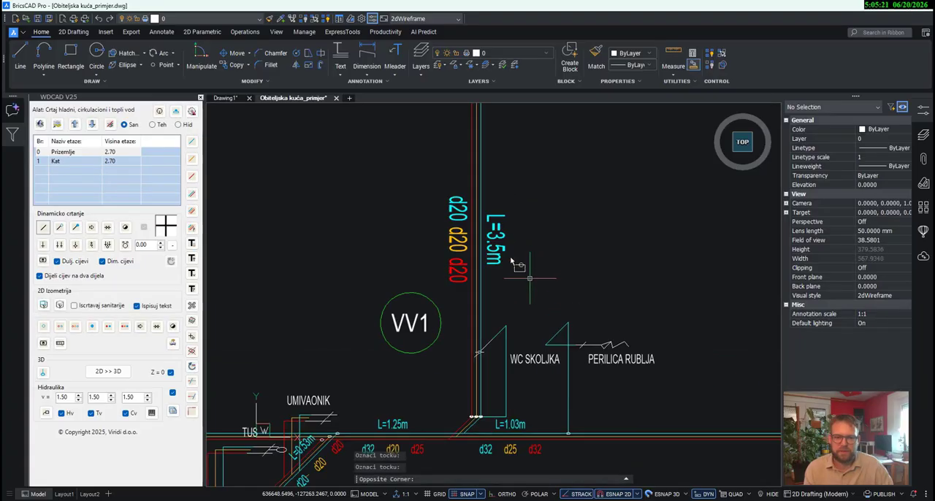
left_click(499, 218)
key("Delete")
left_click(455, 309)
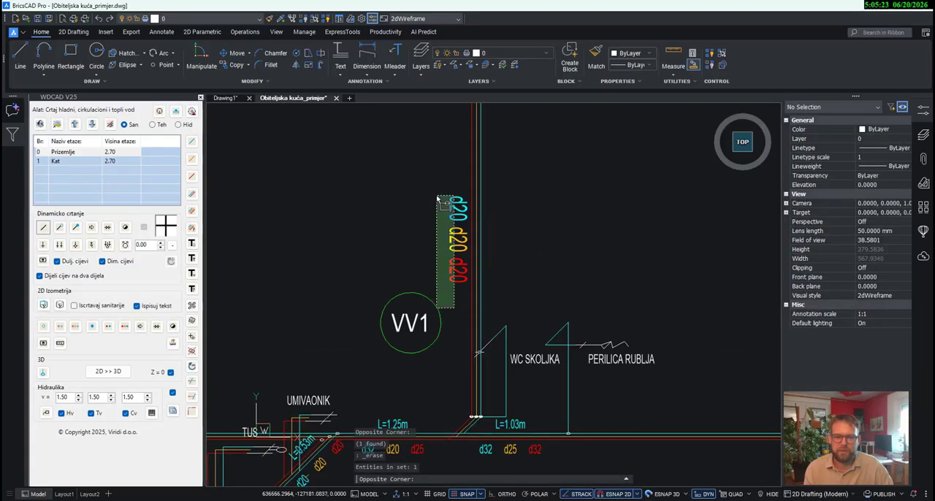
left_click(437, 195)
key("Delete")
- Move the short horizontal cold-water pipe from the riser's base to the upper end of the WC SKOLJKA vertical pipe
scroll(483, 281, "down", 3)
scroll(491, 342, "up", 6)
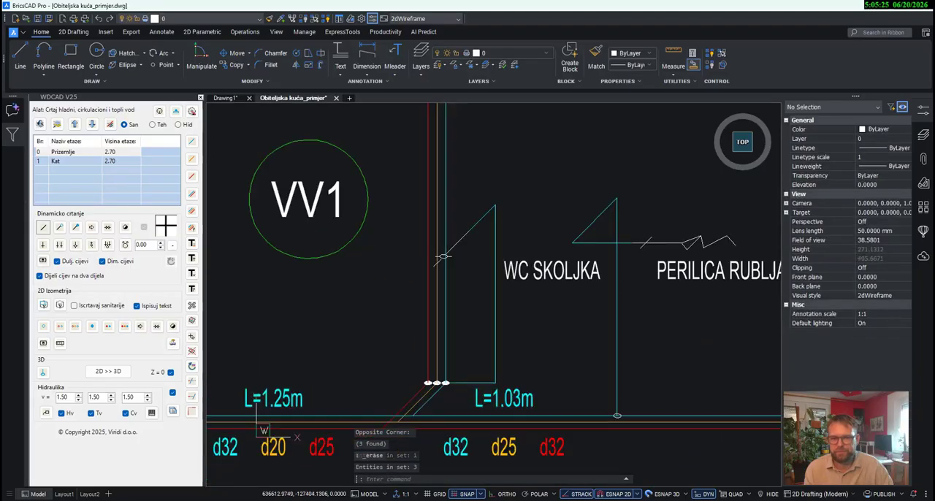
left_click(473, 380)
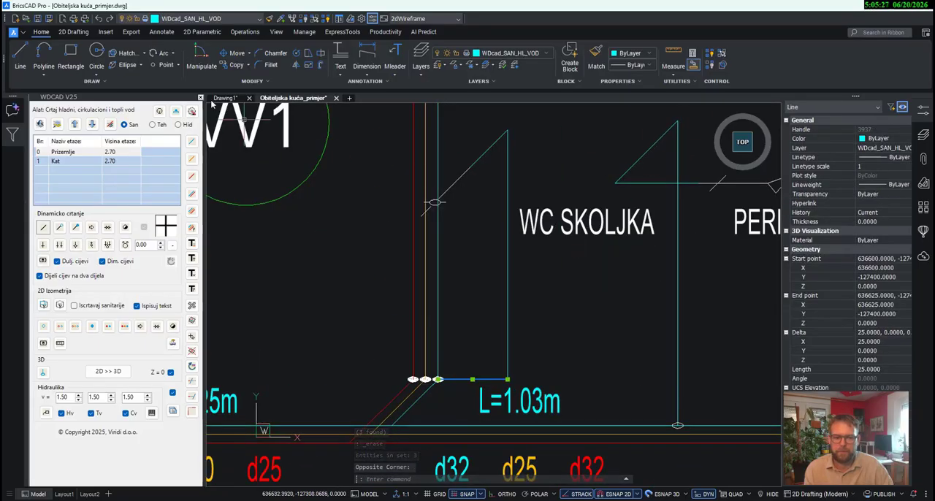
left_click(233, 57)
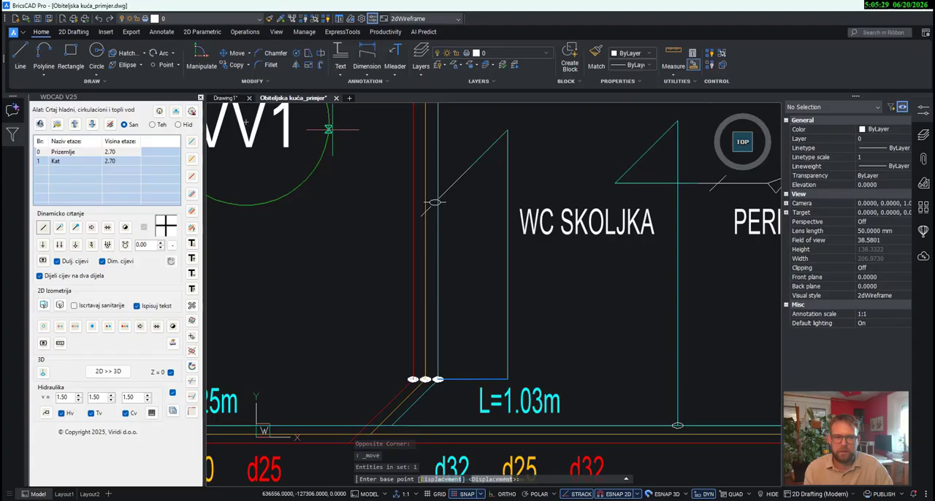
left_click(507, 379)
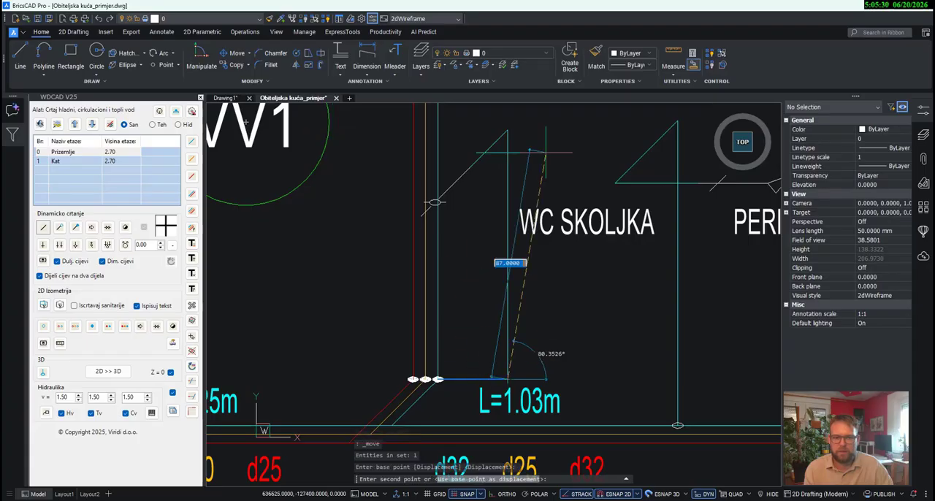
left_click(507, 130)
- Delete the WC SKOLJKA vertical cold-water pipe to the right of the riser
left_click(520, 317)
left_click(493, 299)
key("Delete")
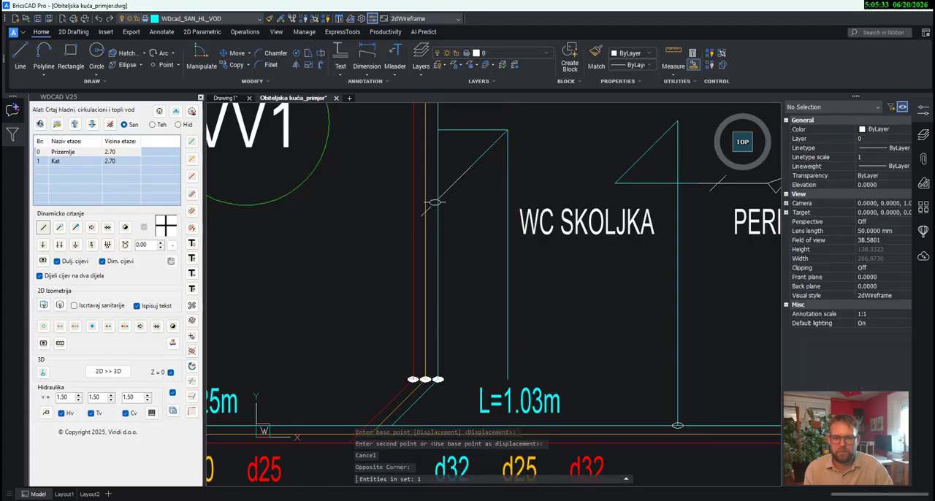
- Move the WC SKOLJKA label left so it sits beside its connection symbol at the riser
scroll(507, 313, "down", 3)
scroll(520, 328, "down", 2)
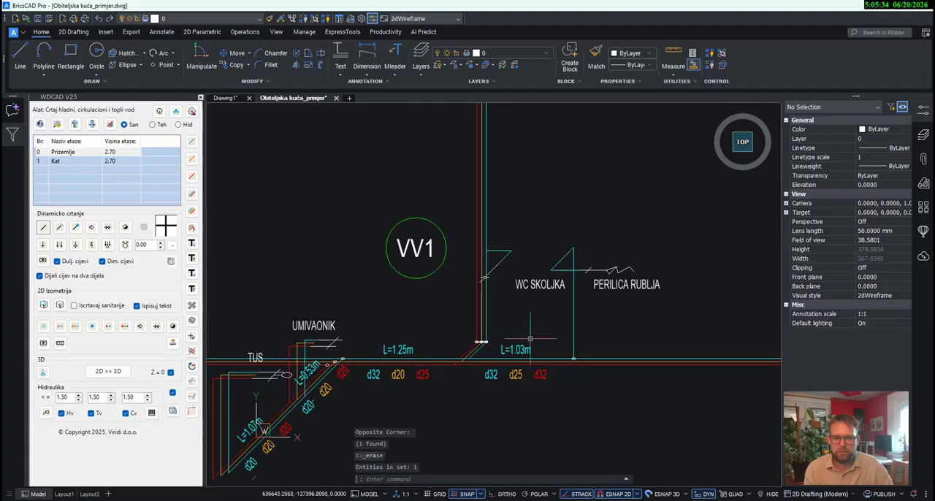
left_click(517, 288)
left_click(237, 54)
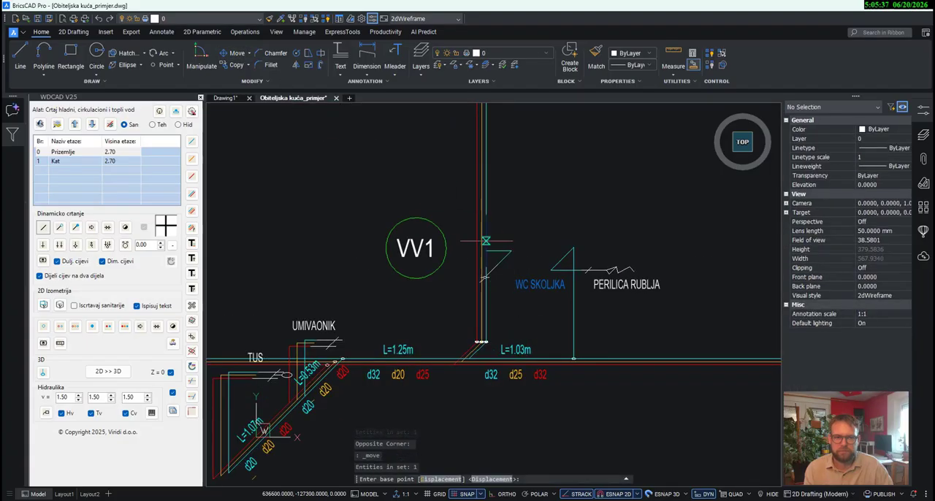
scroll(514, 277, "up", 2)
left_click(563, 298)
left_click(520, 291)
scroll(543, 336, "down", 3)
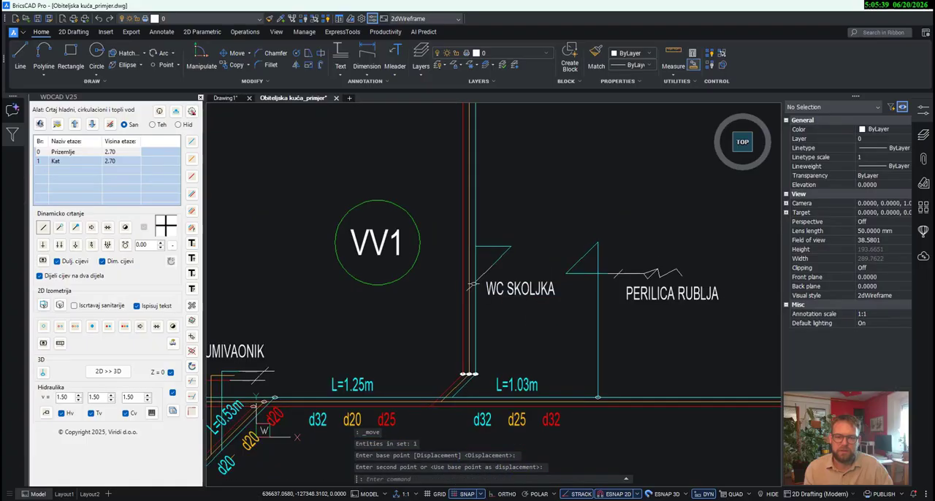
- Move the stray circulation pipe segment below the lowest d20 label to the open end of the TUS circulation pipe
middle_click_drag(467, 415, 486, 334)
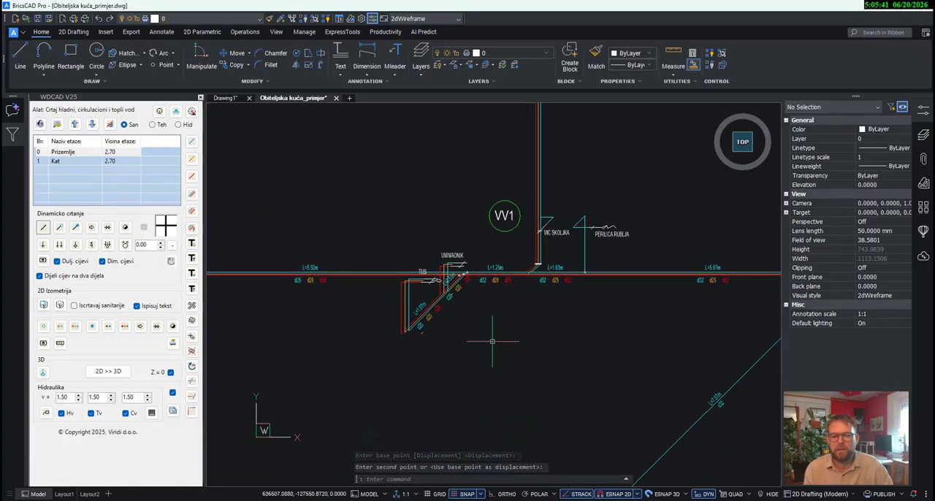
scroll(412, 404, "up", 4)
scroll(398, 394, "up", 3)
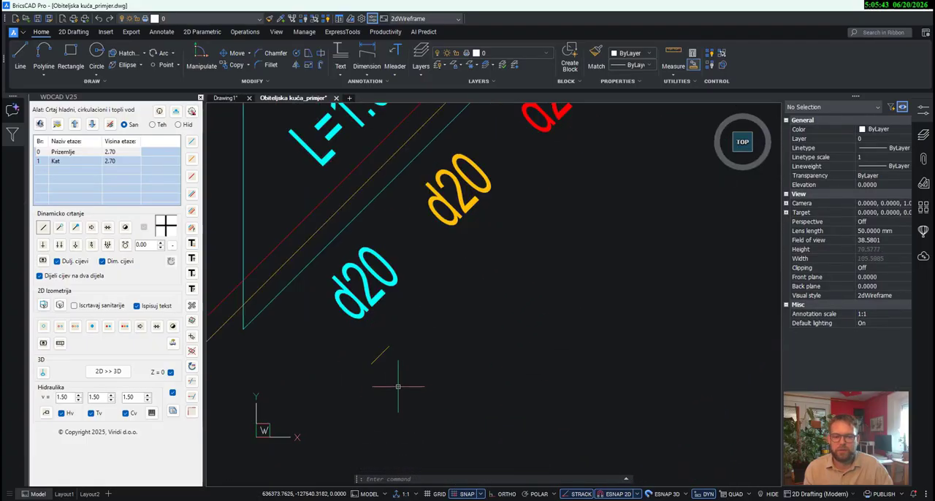
scroll(402, 390, "down", 4)
left_click(394, 381)
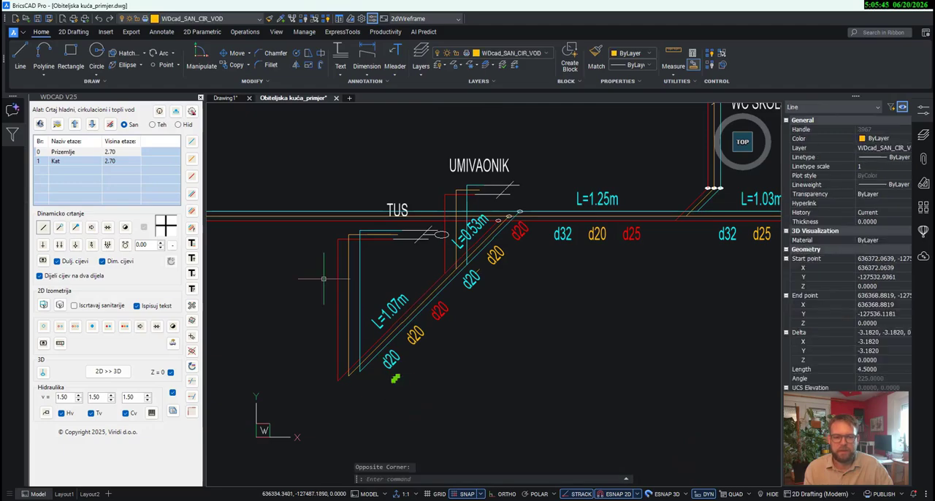
left_click(237, 52)
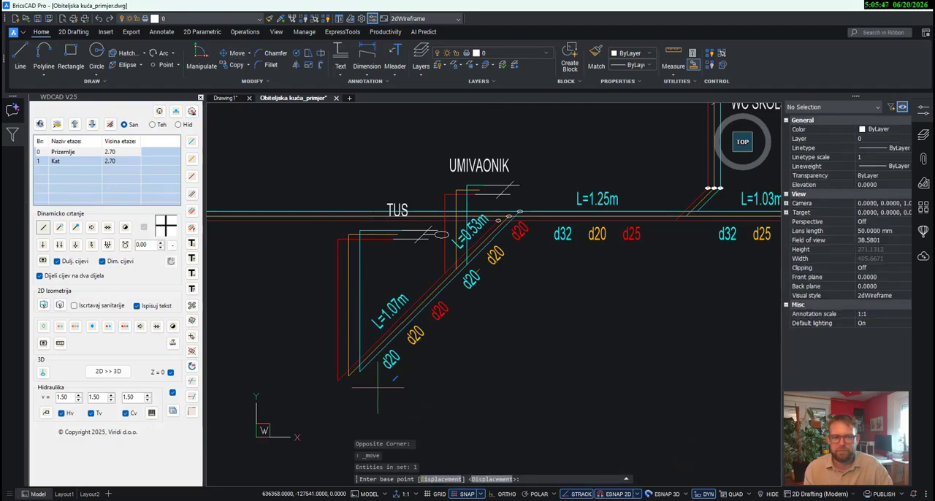
scroll(395, 378, "up", 3)
left_click(405, 370)
scroll(412, 387, "down", 2)
scroll(413, 250, "up", 3)
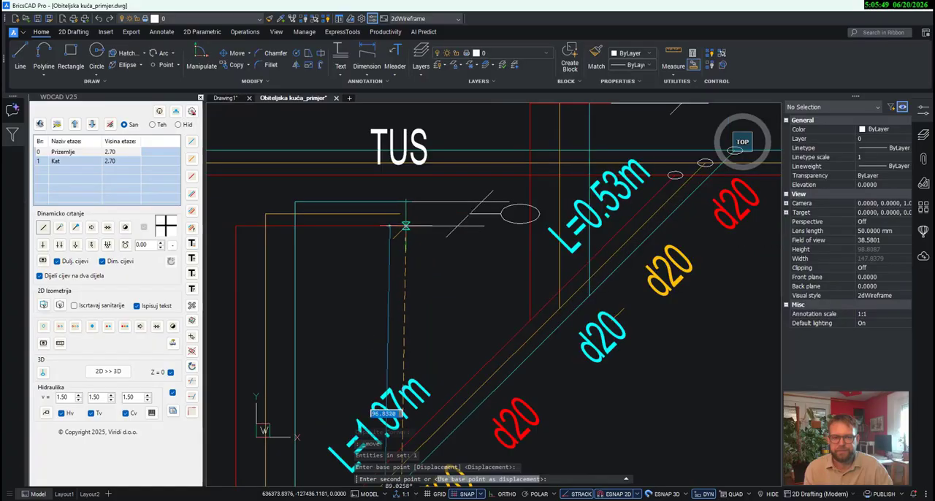
left_click(399, 215)
- Move the stray circulation pipe segment beside the cold-water d20 label to the open end of the UMIVAONIK circulation pipe
scroll(483, 325, "down", 2)
scroll(561, 310, "up", 3)
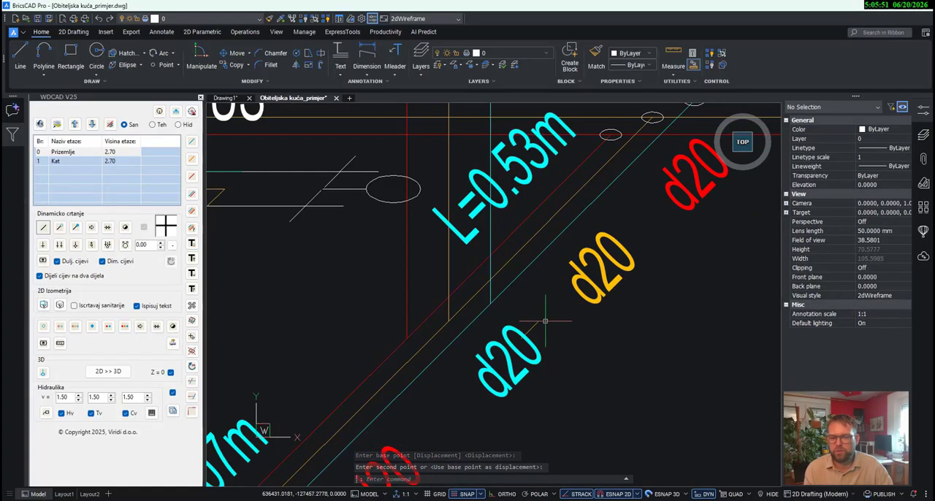
key("space")
left_click(535, 323)
key("space")
left_click(539, 322)
scroll(542, 336, "down", 4)
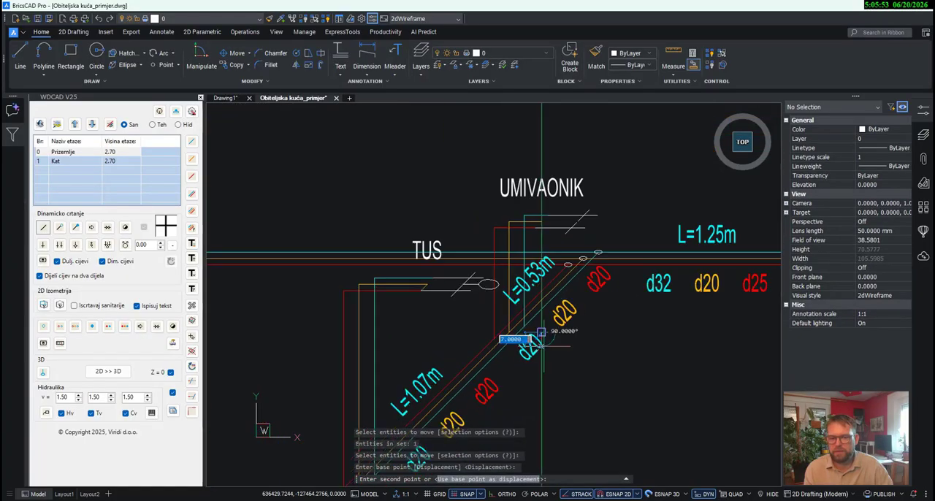
scroll(525, 245, "up", 1)
left_click(509, 247)
scroll(623, 306, "down", 5)
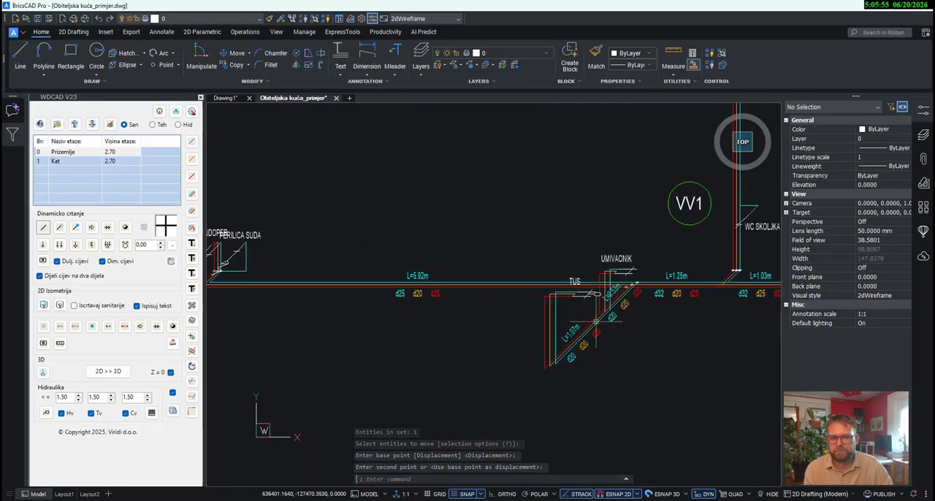
mouse_move(623, 306)
middle_mouse_down()
mouse_move(307, 277)
mouse_move(615, 309)
middle_mouse_up()
scroll(298, 299, "up", 5)
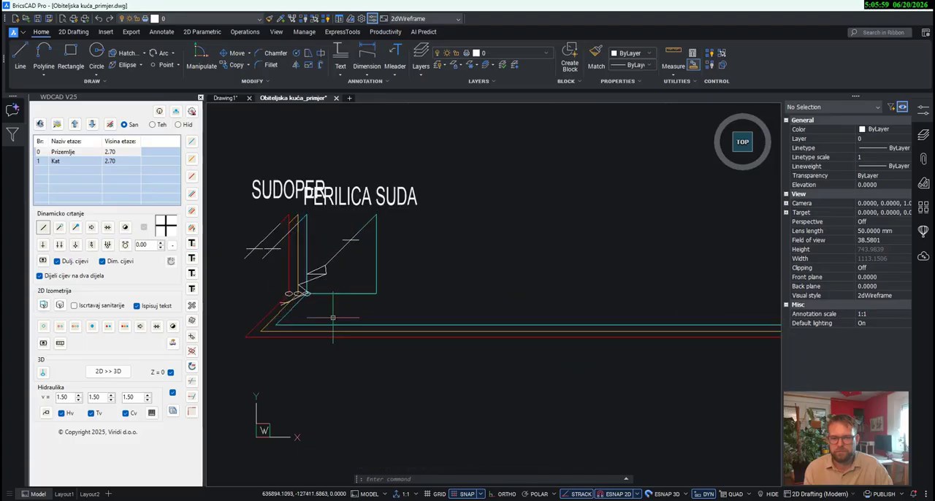
scroll(307, 343, "down", 5)
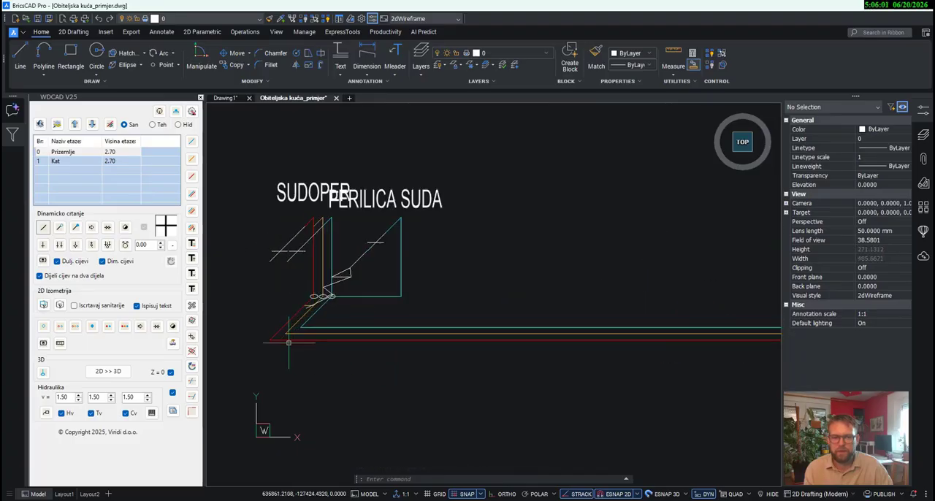
- Move the diagonal TUS and UMIVAONIK branch pipes with their length and d20 labels up to the upper corner of the UMIVAONIK circulation pipe
mouse_move(643, 392)
middle_mouse_down()
mouse_move(475, 373)
mouse_move(498, 378)
middle_mouse_up()
scroll(416, 353, "up", 3)
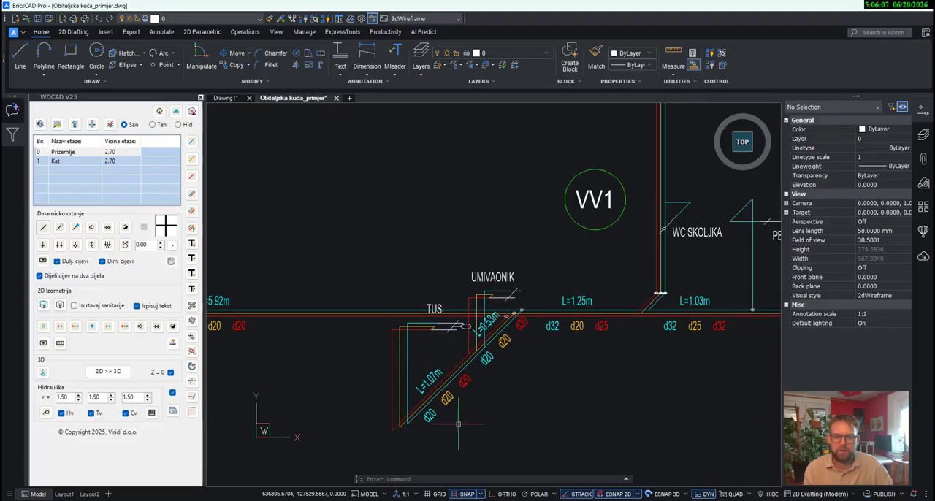
scroll(454, 423, "up", 1)
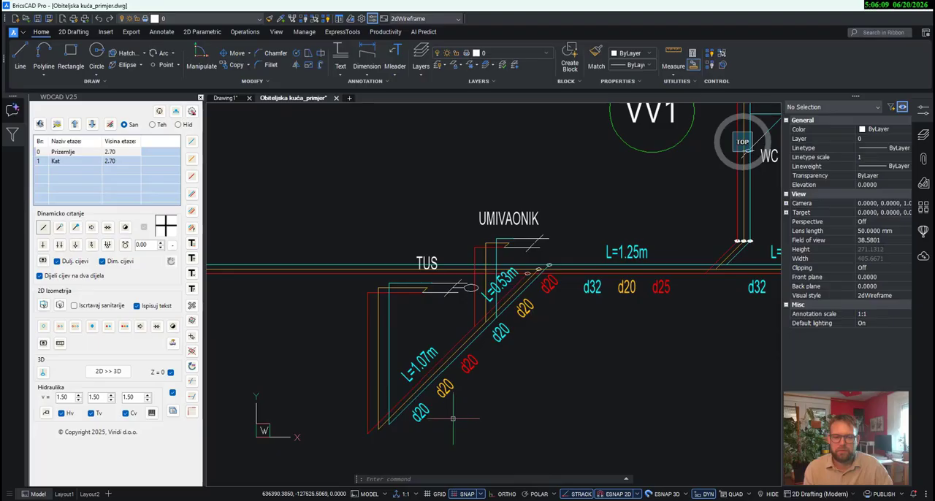
left_click_drag(475, 416, 395, 340)
scroll(530, 292, "up", 1)
left_click_drag(571, 333, 526, 294)
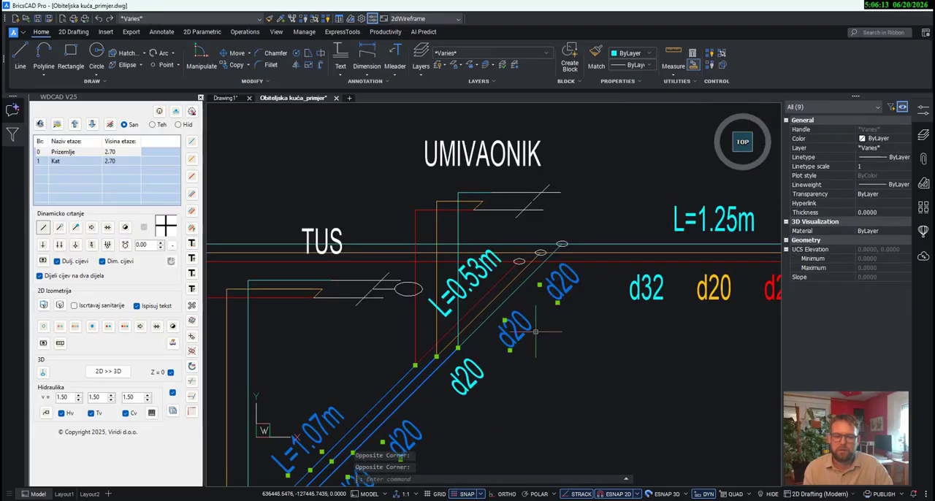
left_click_drag(542, 396, 479, 276)
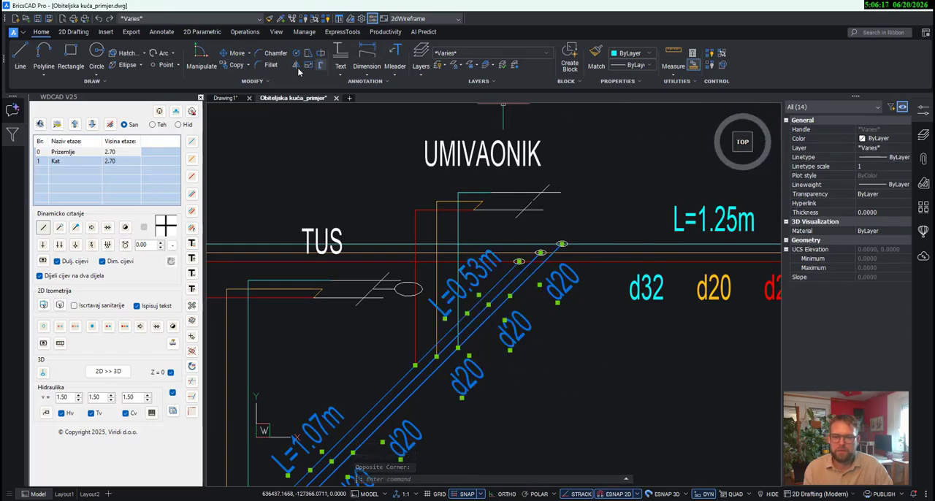
left_click(237, 53)
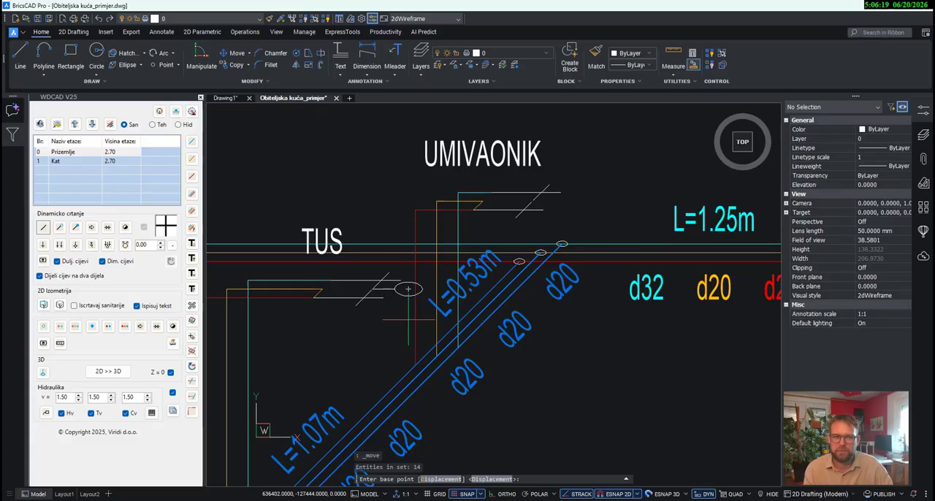
left_click(436, 356)
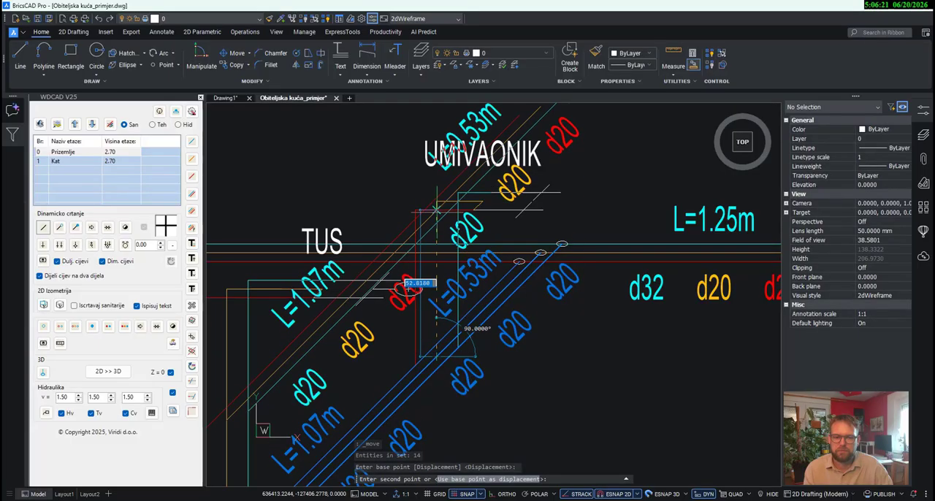
left_click(423, 159)
- Move the UMIVAONIK label to the right of its connection symbol, clear of the diagonal pipes
left_click(425, 160)
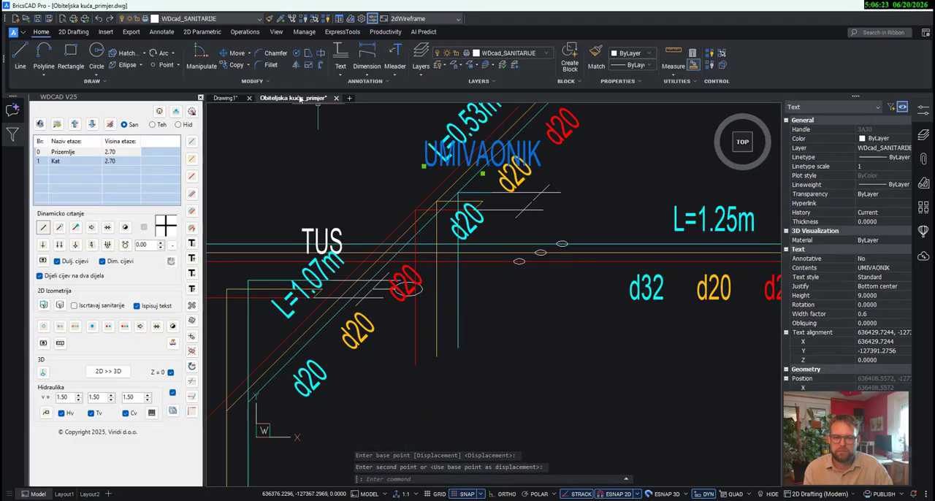
left_click(243, 55)
scroll(457, 177, "down", 2)
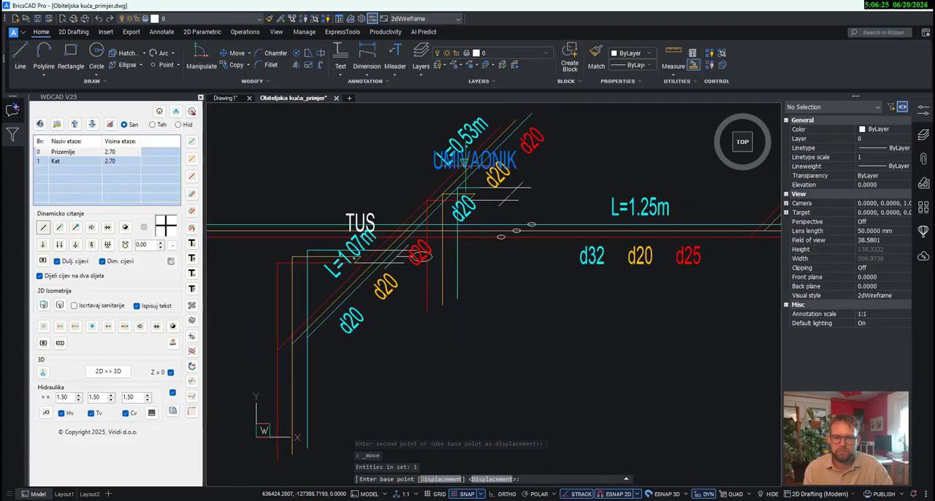
left_click(465, 162)
left_click(573, 179)
- Move the TUS label down below its connection symbol, to the right of the cold-water d20 label
key("Return")
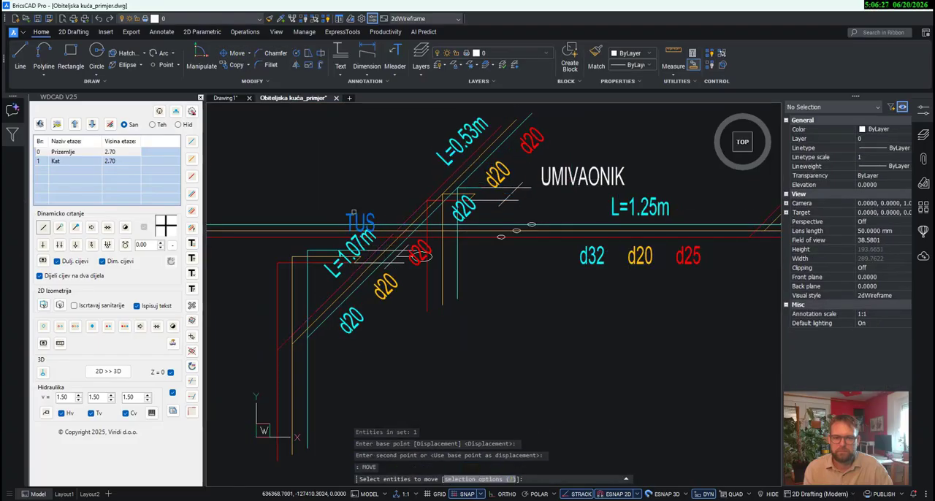
left_click(355, 216)
key("Return")
left_click(354, 213)
left_click(400, 315)
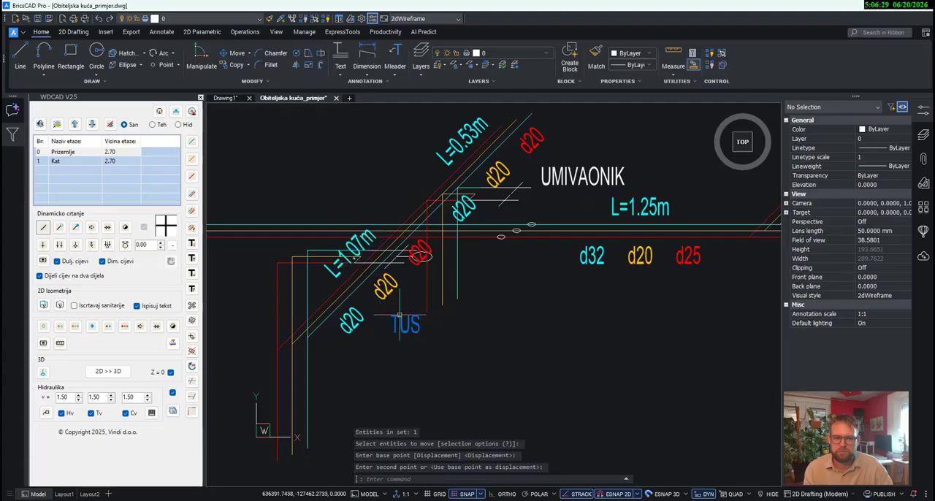
- Shorten the cold-water, circulation and hot-water vertical pipes at TUS so each ends at the lower end of its diagonal pipe
middle_click_drag(400, 315, 550, 251)
key("Escape")
left_click(455, 380)
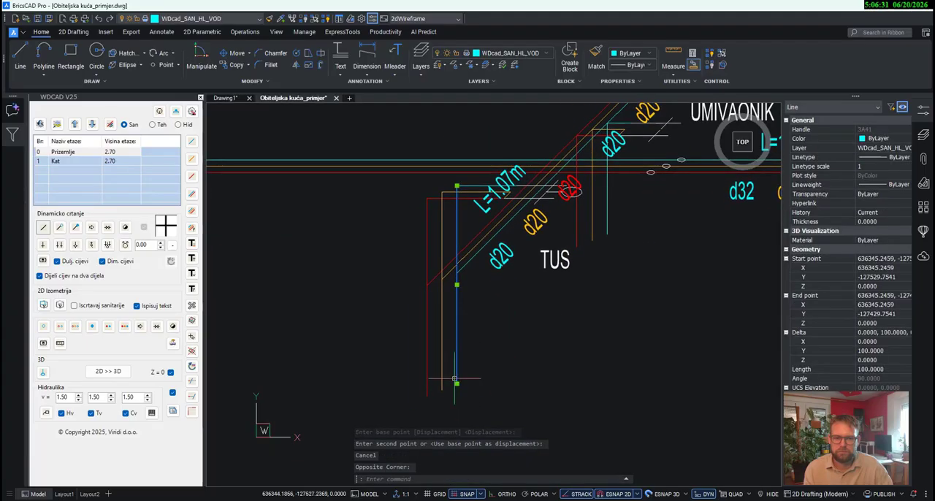
left_click(456, 383)
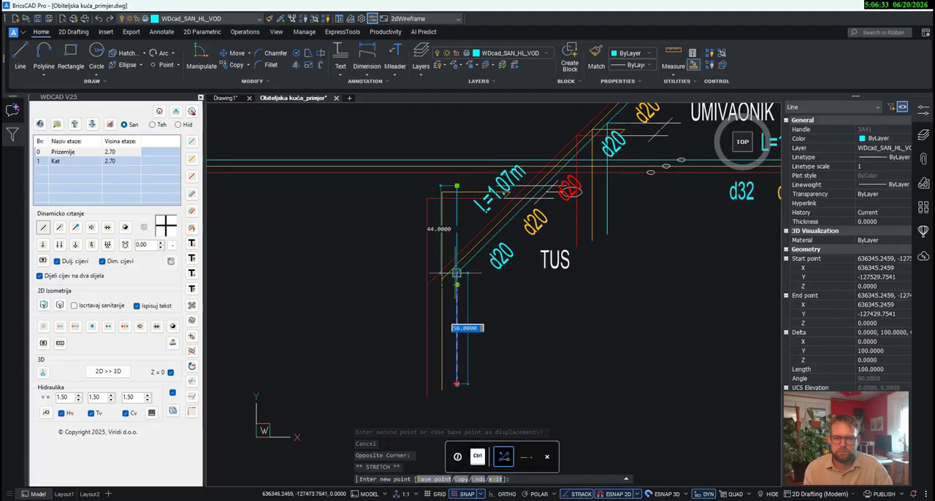
key("Escape")
left_click(462, 358)
left_click(435, 342)
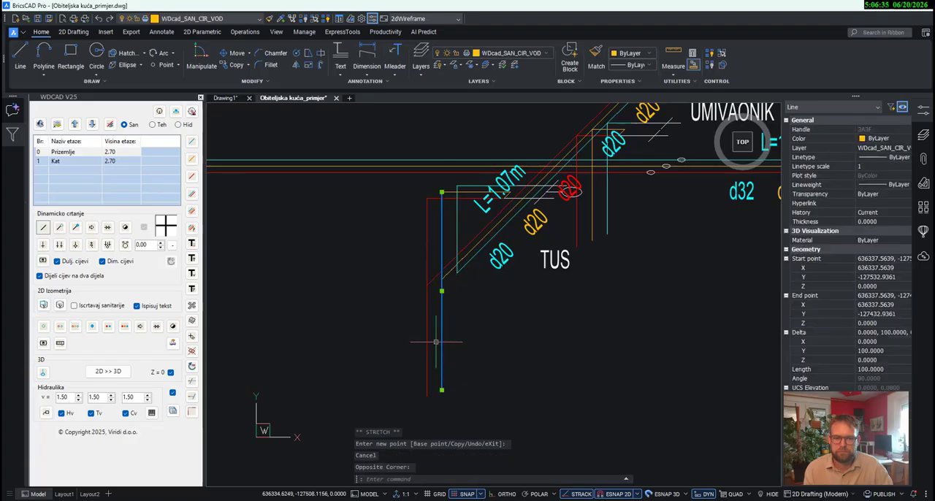
left_click(442, 390)
key("Escape")
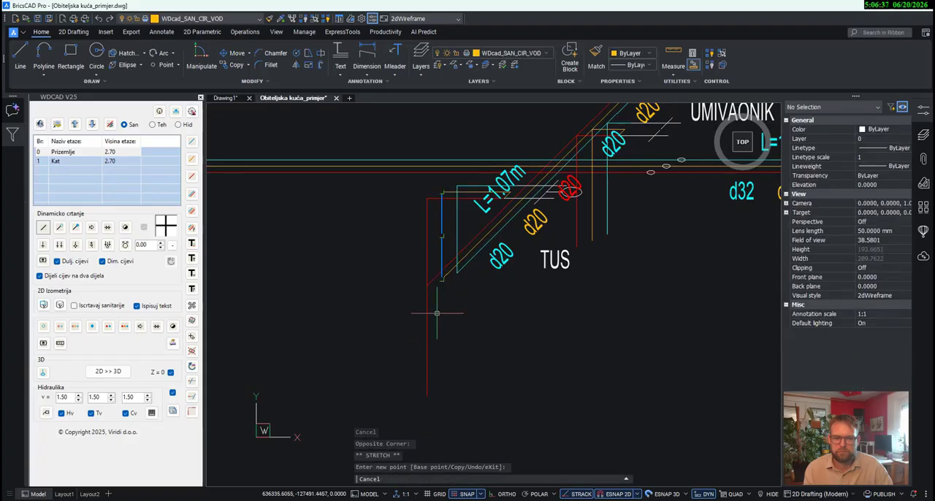
left_click(427, 343)
left_click(427, 394)
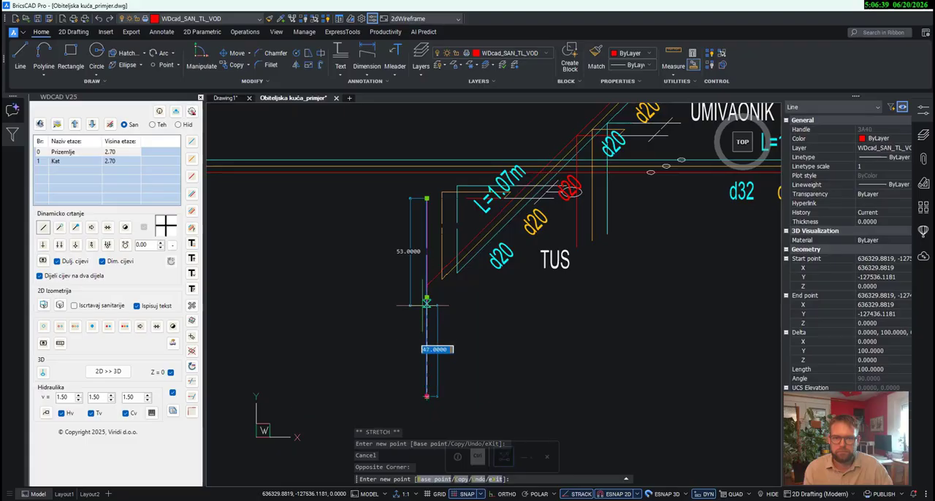
key("Escape")
- Move the cold-water d20 label of the TUS branch closer to the lower end of the diagonal pipes
scroll(488, 384, "down", 3)
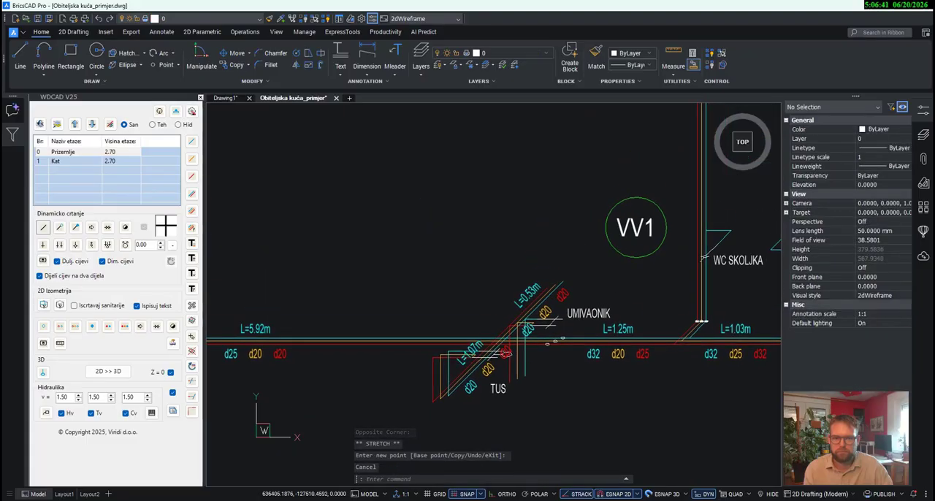
scroll(501, 278, "up", 5)
middle_click_drag(479, 385, 426, 373)
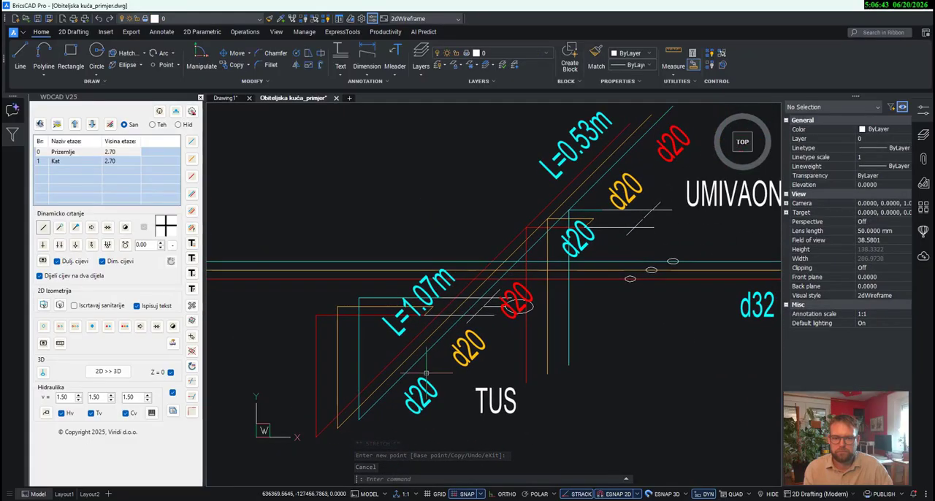
middle_click_drag(550, 331, 540, 319)
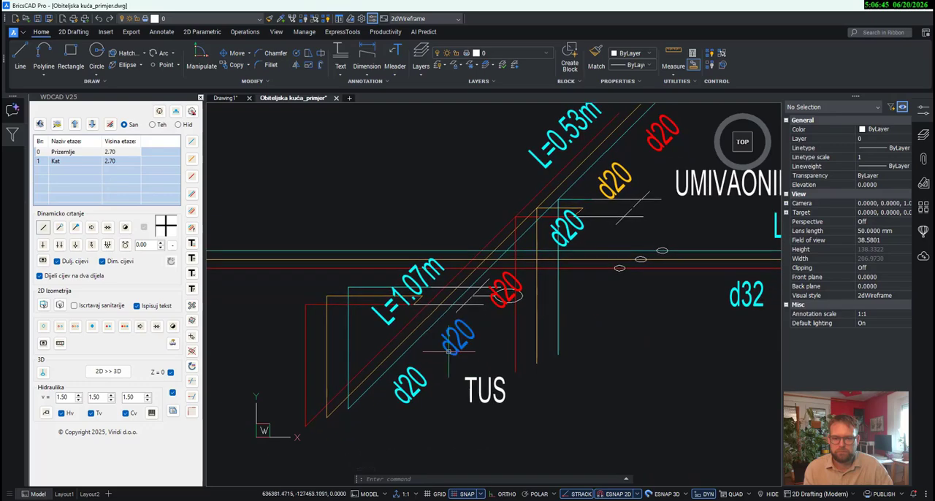
left_click(420, 389)
left_click(404, 406)
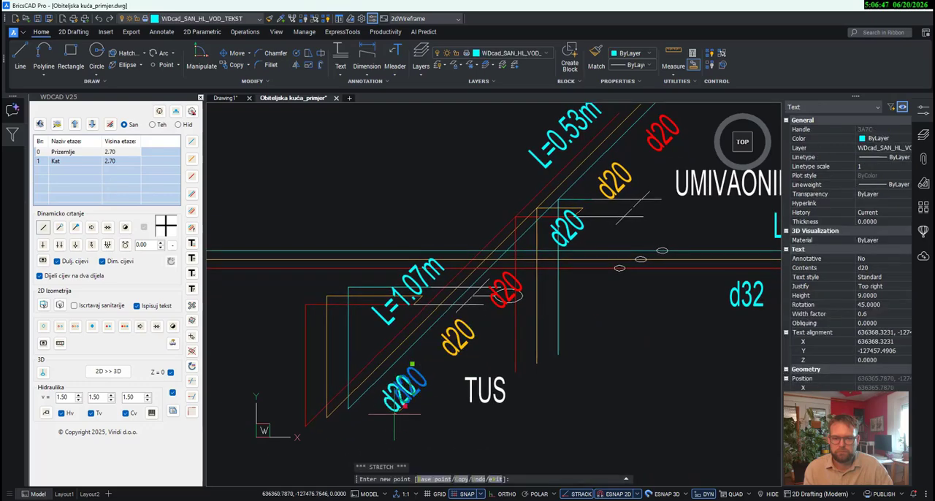
key("Escape")
key("Escape")
- Move the circulation and hot-water d20 labels of the TUS branch into a diagonal row beside the cold-water d20 label
left_click(458, 336)
left_click(452, 358)
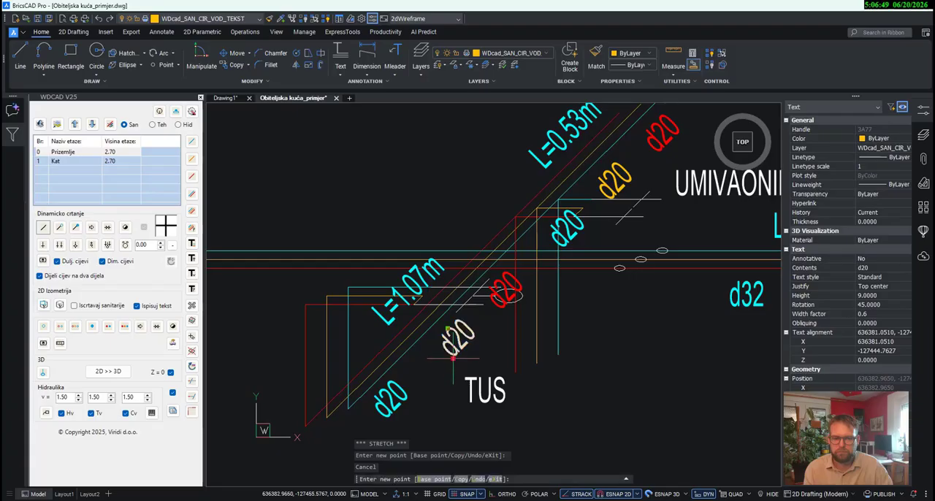
key("Escape")
key("Escape")
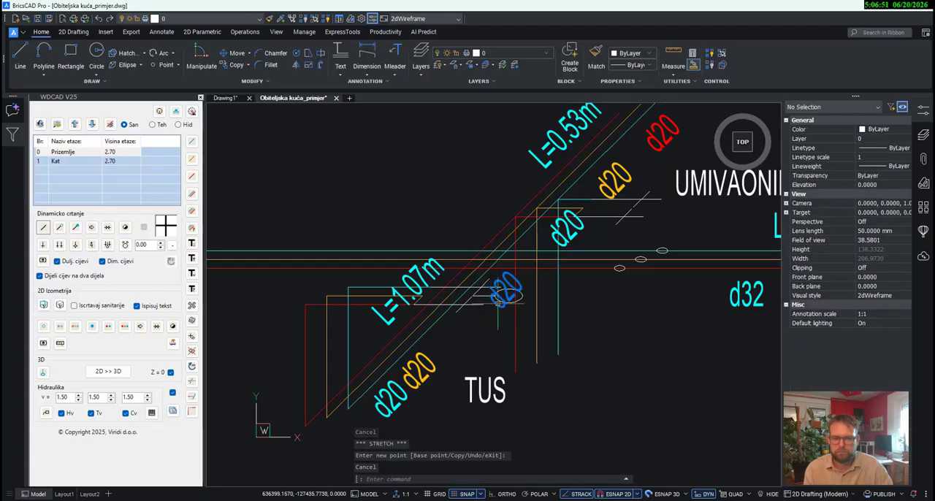
left_click(499, 302)
left_click(501, 311)
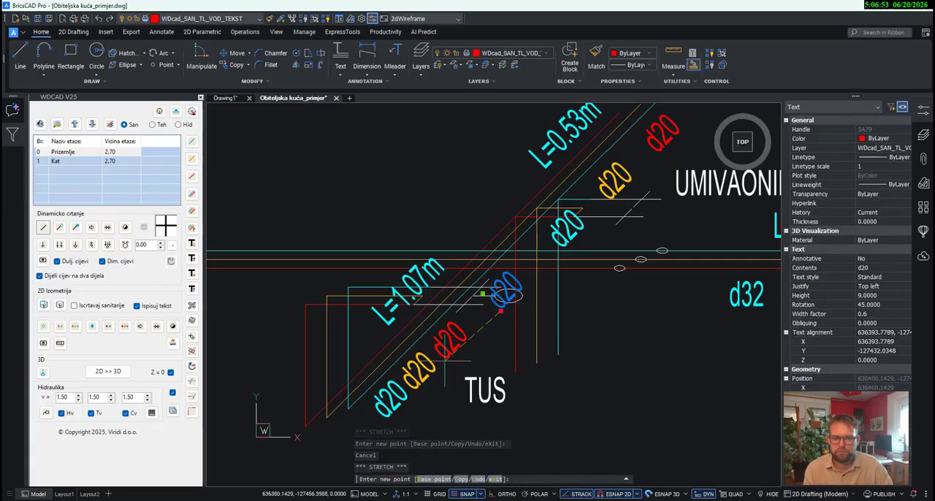
left_click(445, 361)
key("Escape")
- Move the three vertical UMIVAONIK pipes so their lower ends sit on the small ellipses on the horizontal main pipes
middle_click_drag(593, 353, 566, 383)
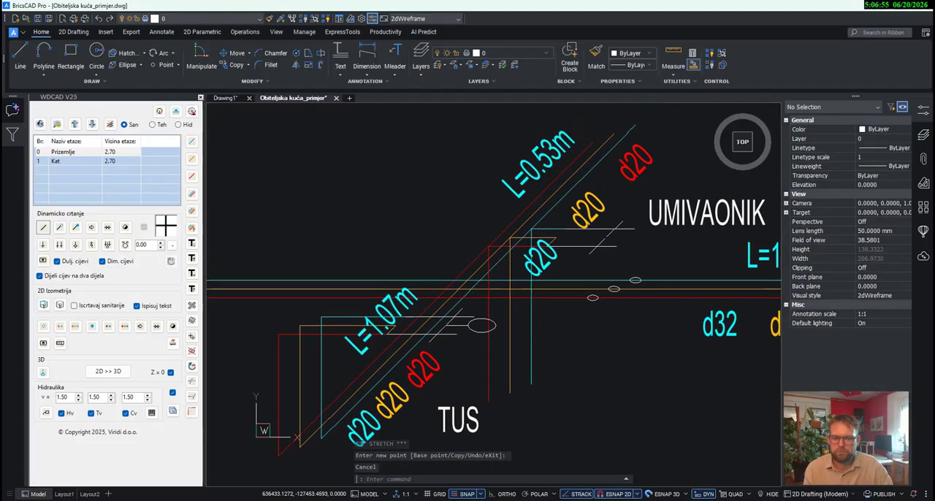
left_click(559, 392)
left_click(483, 367)
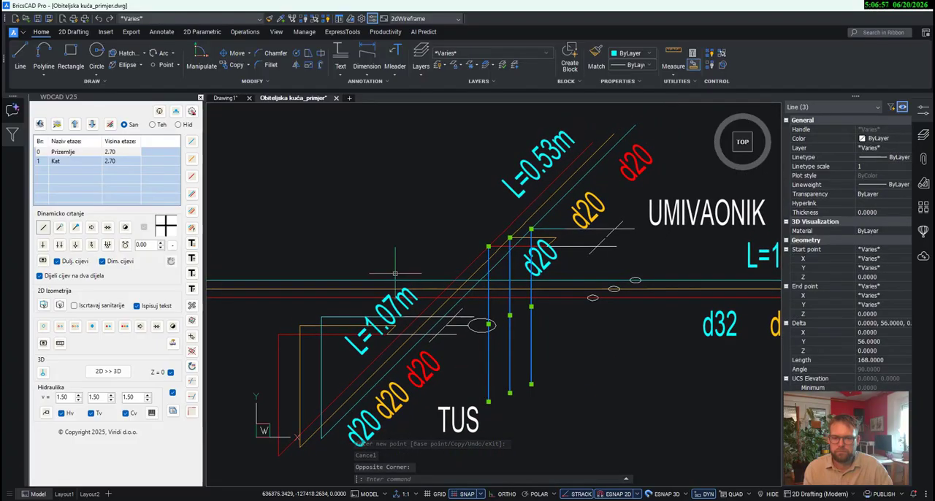
left_click(232, 52)
left_click(486, 401)
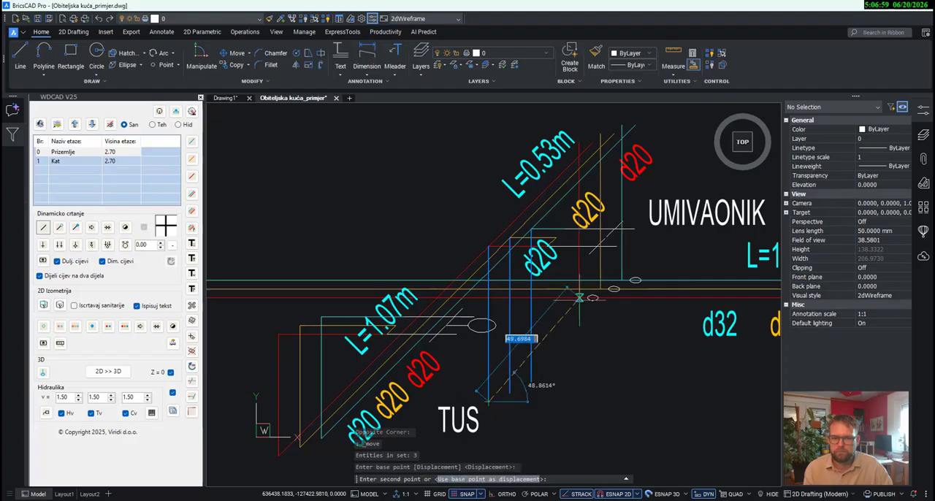
scroll(581, 300, "up", 1)
left_click(596, 295)
scroll(562, 365, "down", 2)
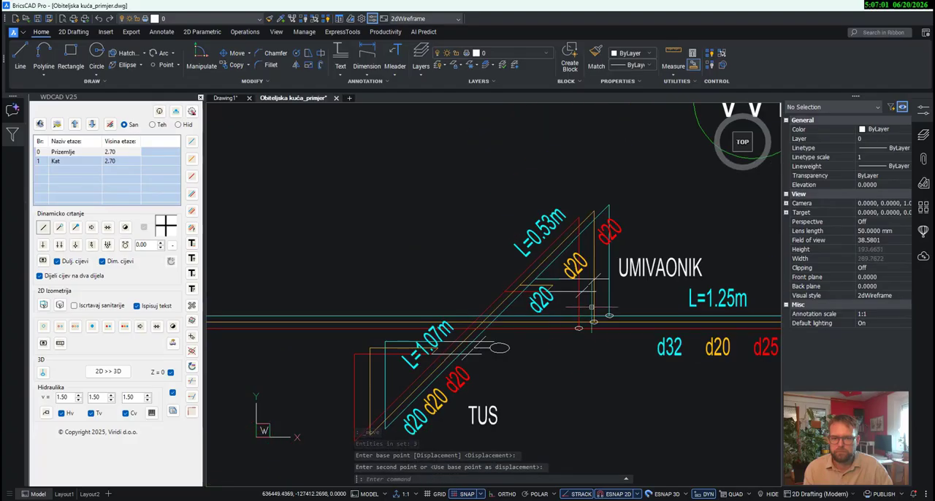
key("Escape")
- Move the L=1.07m label below the TUS diagonal pipes, directly beneath the row of d20 labels
scroll(564, 305, "up", 1)
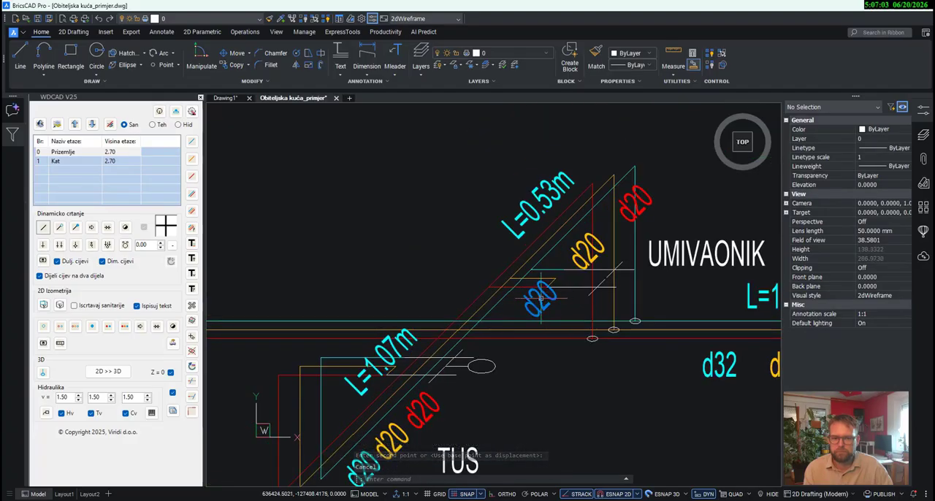
middle_click_drag(512, 334, 554, 236)
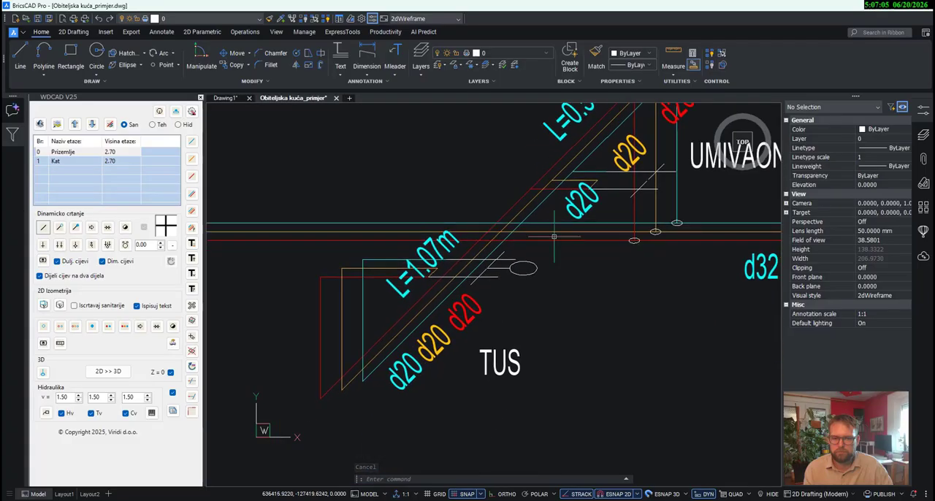
left_click(404, 293)
left_click(437, 275)
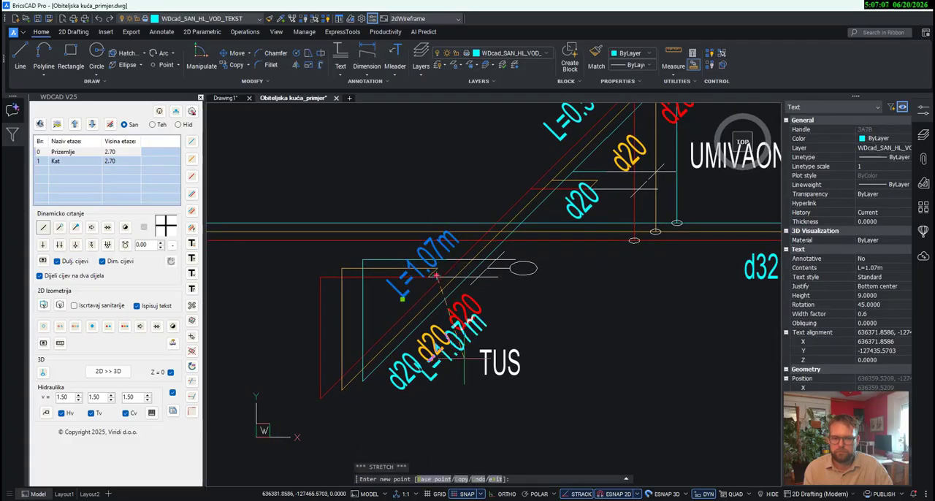
left_click(489, 373)
key("Escape")
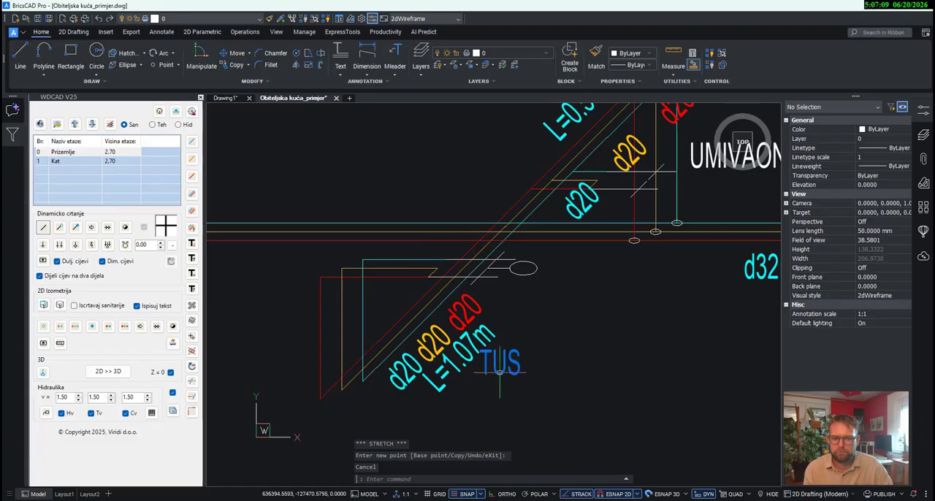
- Move the TUS label up to the right of the shower's ellipse symbol
left_click(500, 373)
left_click(500, 381)
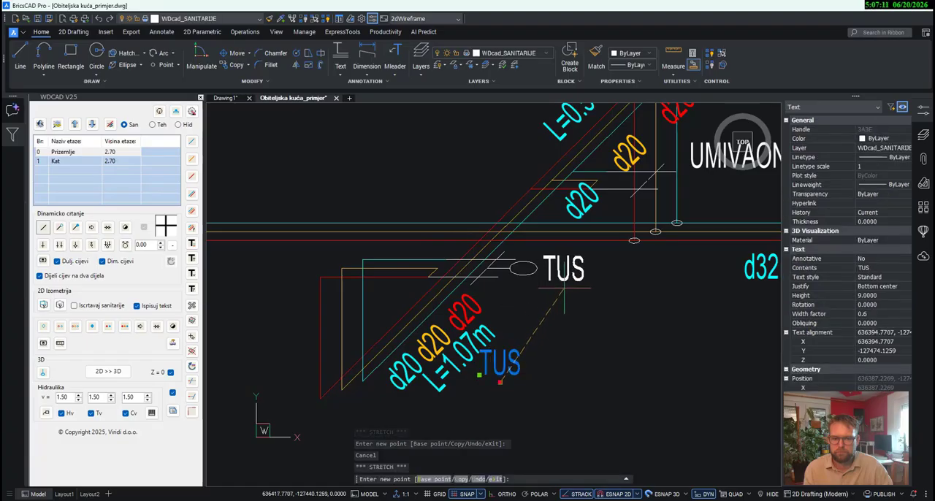
left_click(566, 288)
middle_click_drag(633, 111, 572, 209)
key("Escape")
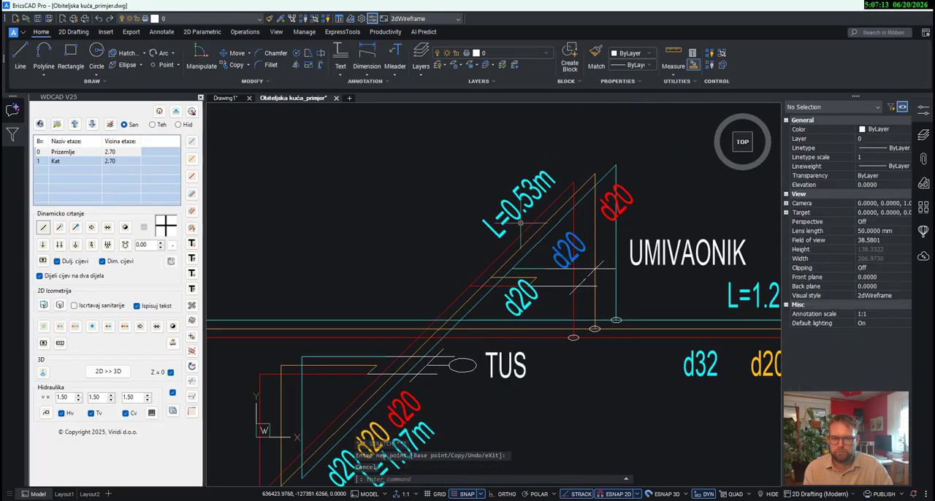
- Move the L=0.53m label up and left off the UMIVAONIK diagonal pipes and place the cold-water d20 label just above those pipes
left_click(520, 220)
left_click(533, 216)
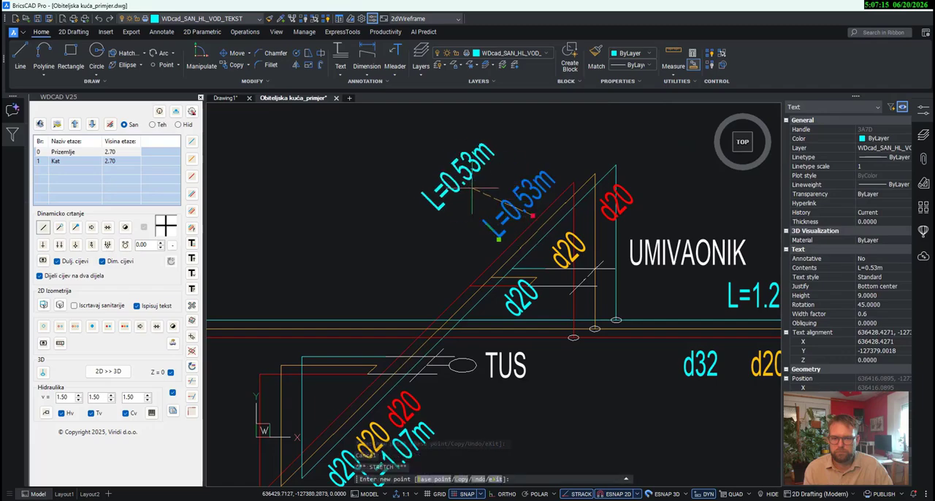
left_click(457, 180)
key("Escape")
left_click(528, 301)
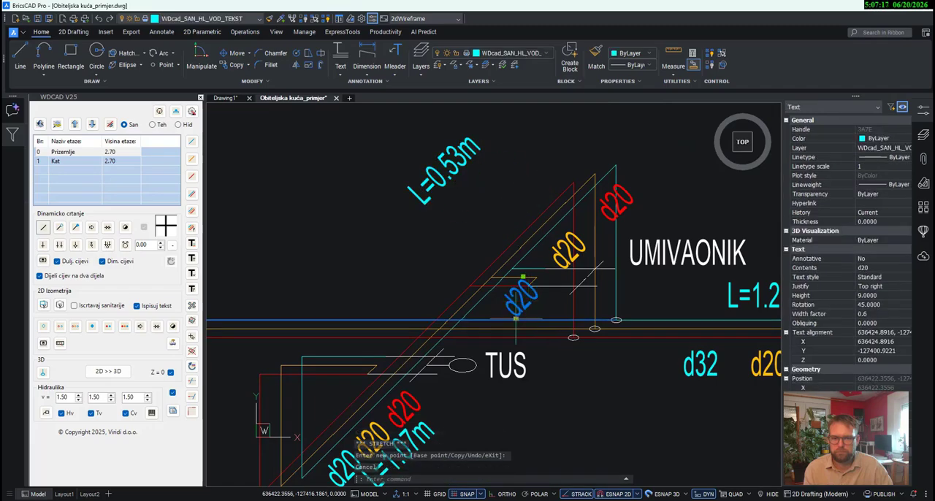
left_click(517, 319)
left_click(489, 247)
key("Escape")
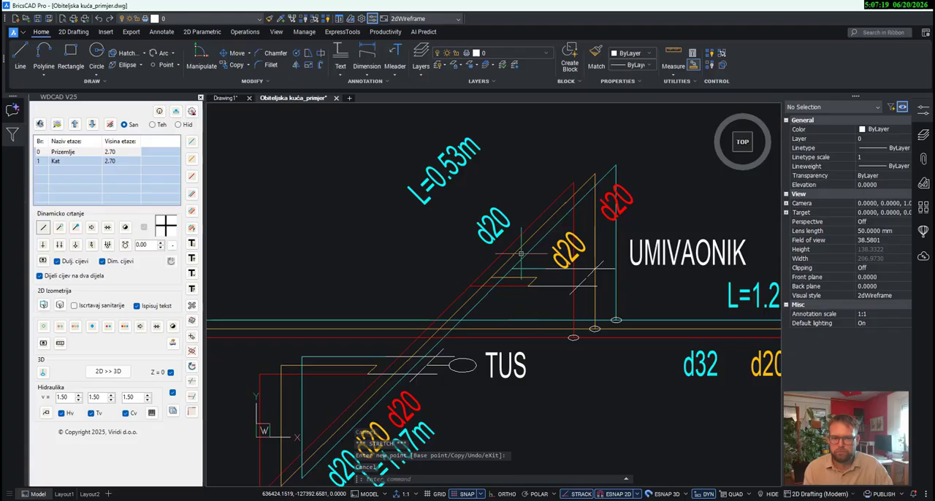
- Line up the circulation and hot-water d20 labels of the UMIVAONIK branch beside the cold-water d20 label above the diagonal pipes
left_click(558, 261)
left_click(563, 271)
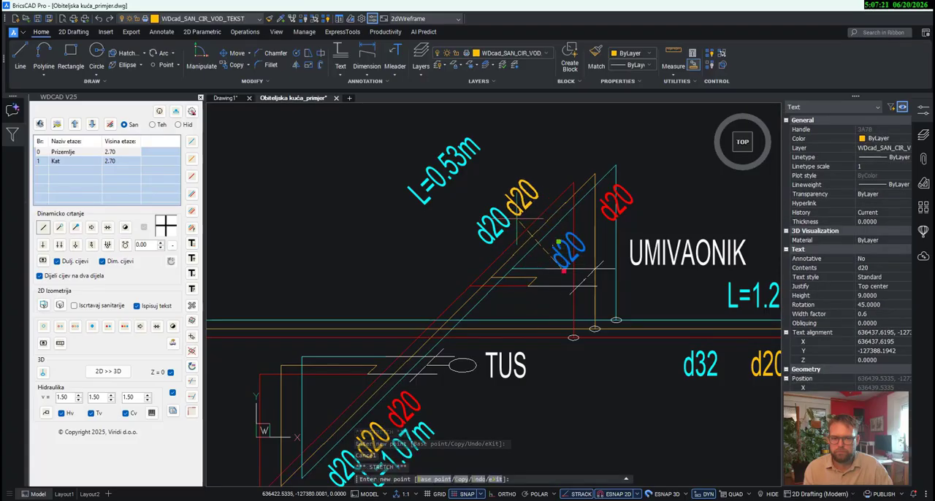
left_click(517, 216)
left_click(617, 199)
left_click(615, 220)
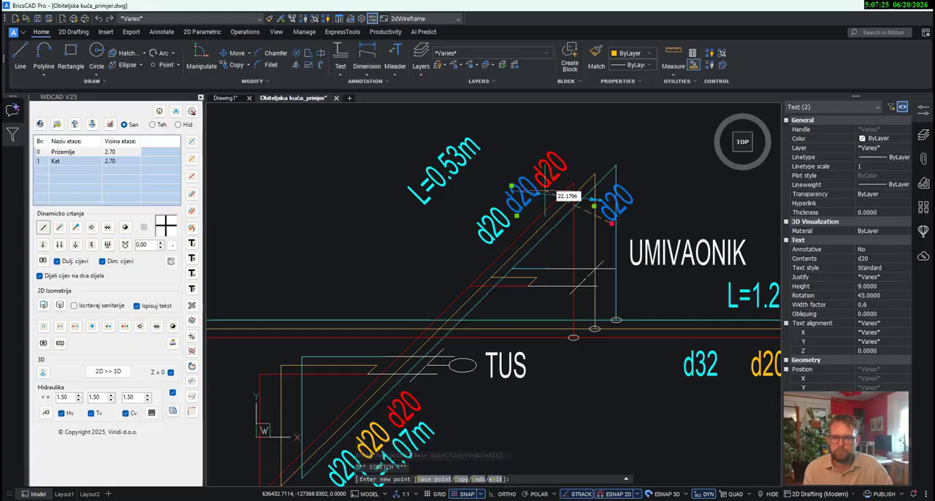
left_click(547, 185)
key("Escape")
- Move the L=0.53m label close above the row of UMIVAONIK d20 labels
left_click(448, 161)
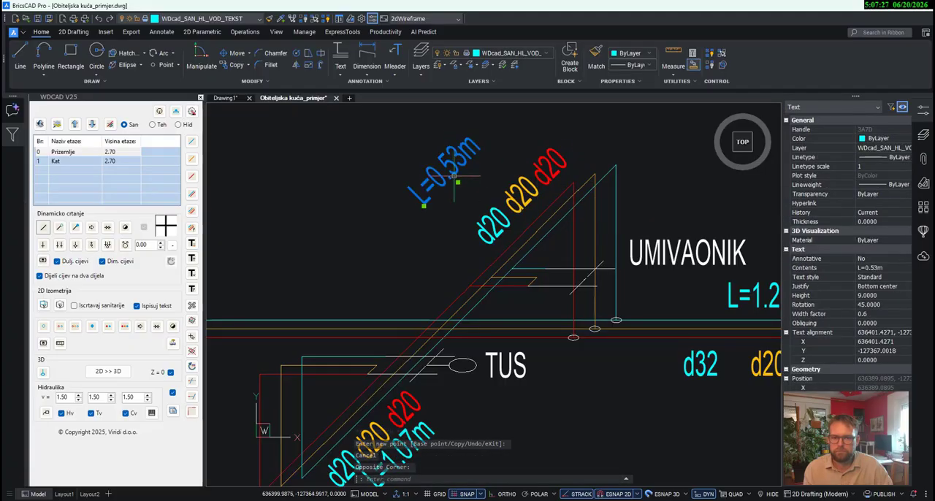
left_click(459, 183)
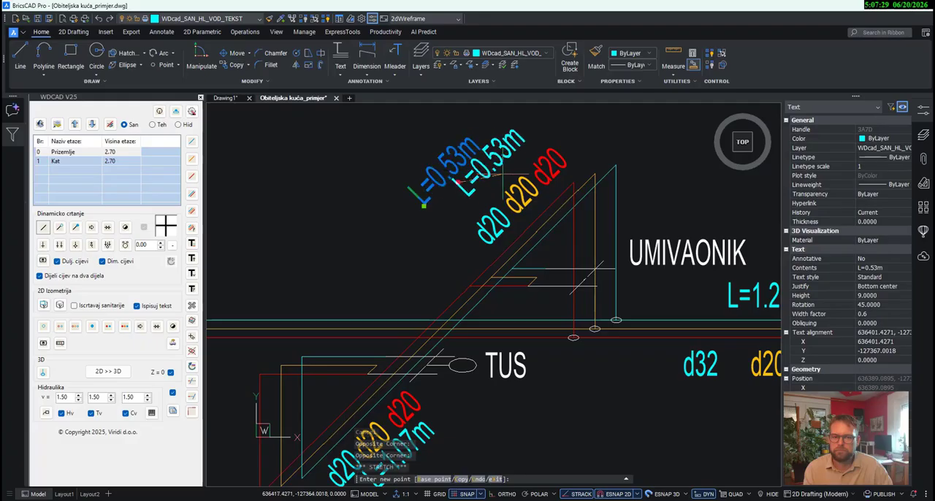
key("Escape")
- Move the horizontal cold-water pipe of PERILICA SUDA up to the upper end of its vertical cold-water pipe
scroll(557, 228, "down", 5)
scroll(574, 311, "down", 3)
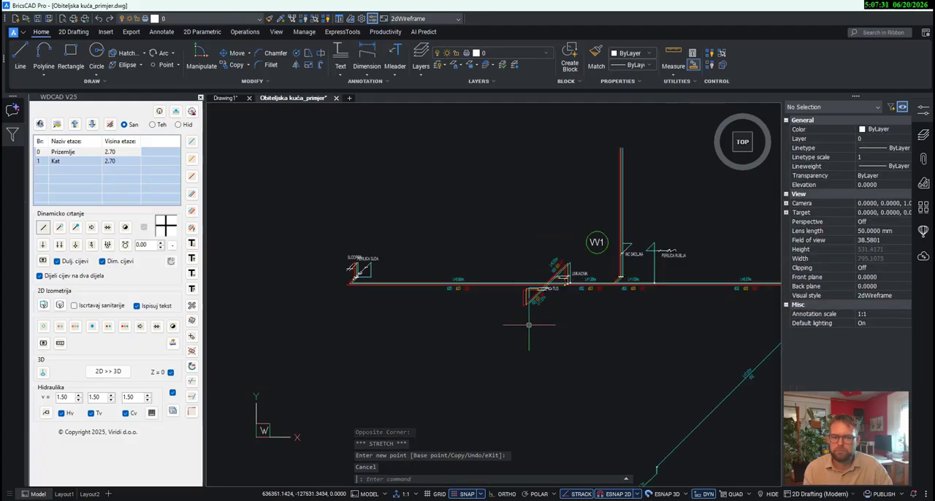
scroll(409, 288, "up", 3)
scroll(384, 278, "up", 5)
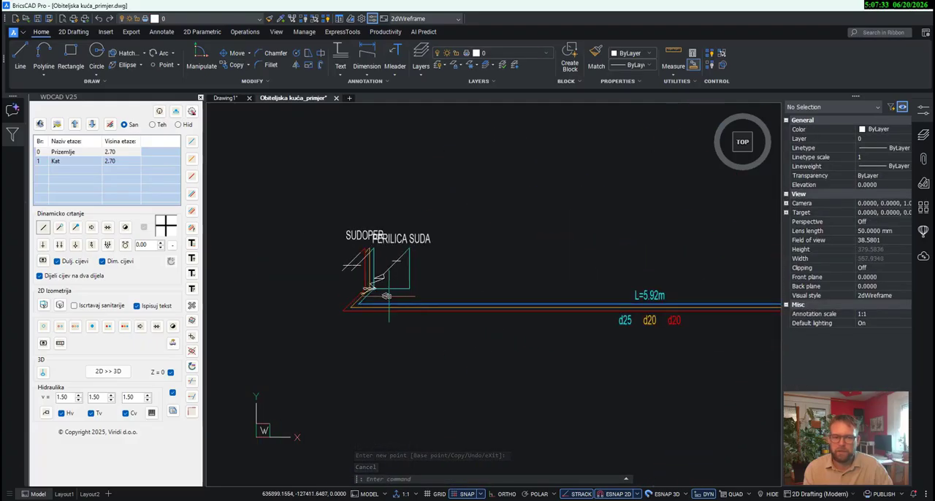
left_click(459, 332)
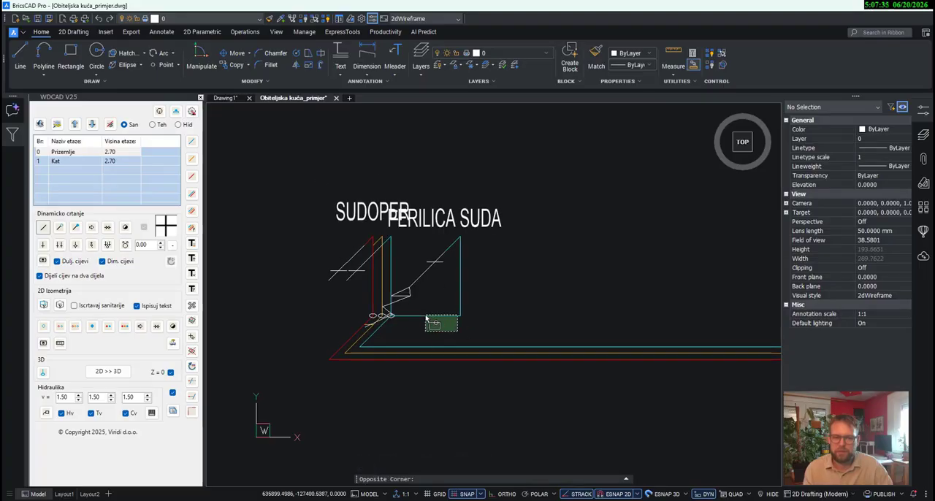
left_click(426, 316)
scroll(402, 322, "up", 3)
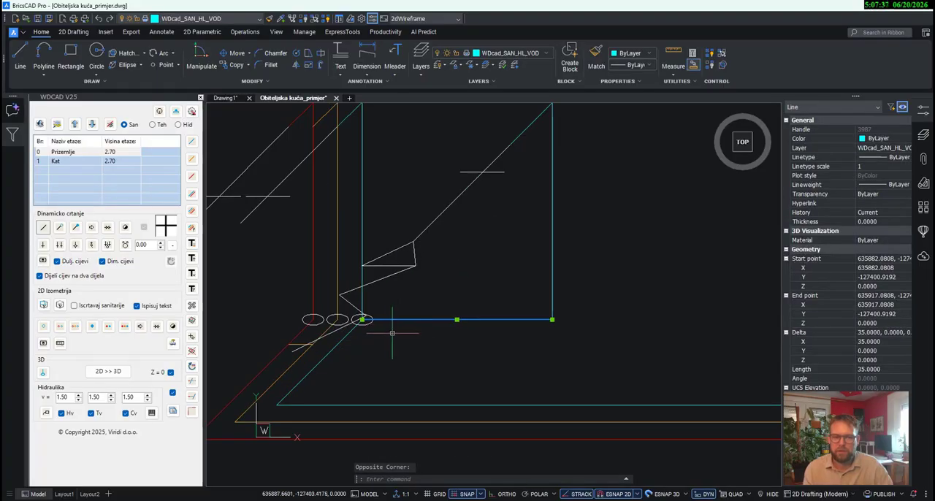
scroll(392, 333, "down", 3)
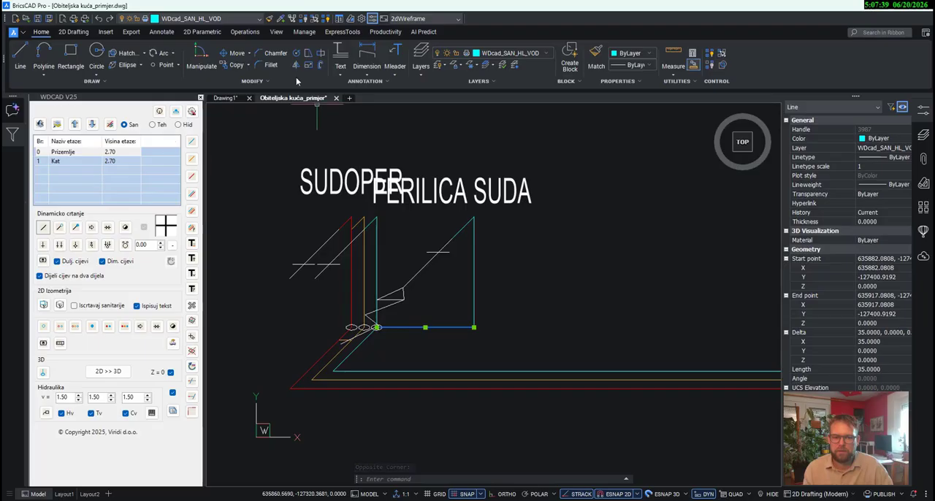
left_click(237, 53)
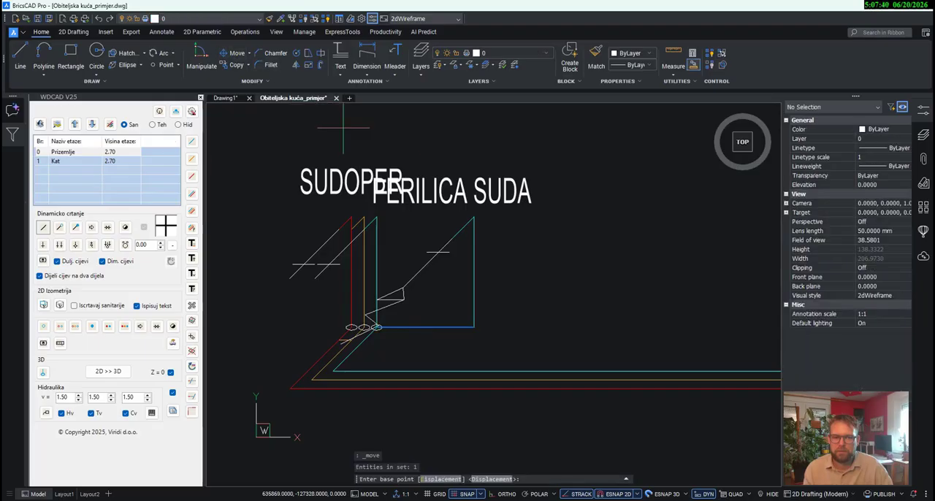
left_click(473, 327)
left_click(474, 217)
scroll(488, 316, "down", 2)
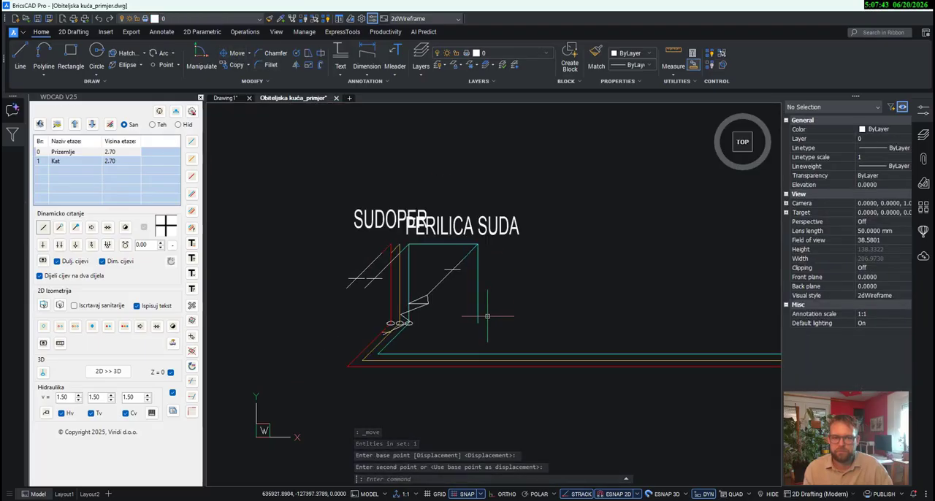
- Erase the vertical cold-water pipe under PERILICA SUDA
key("Escape")
left_click_drag(488, 316, 461, 299)
key("Delete")
scroll(462, 299, "down", 1)
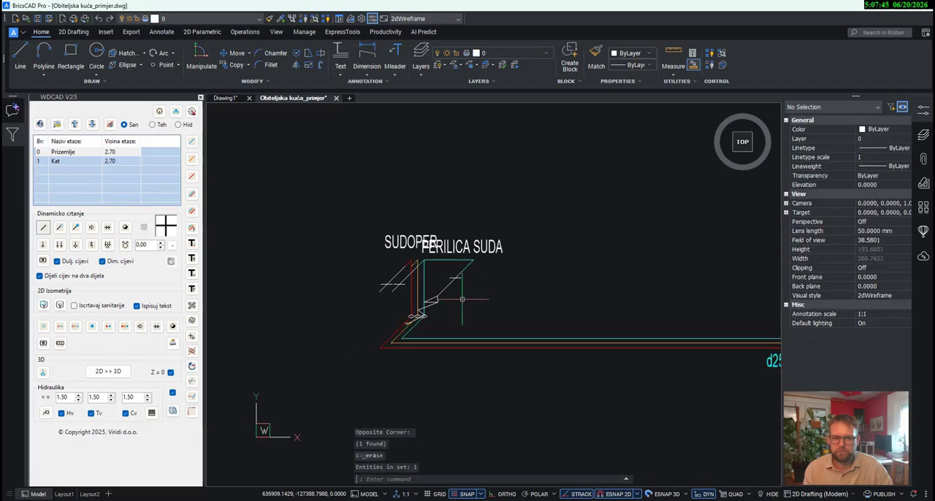
- Move the PERILICA SUDA label up and right so it clears the SUDOPER label
left_click(447, 249)
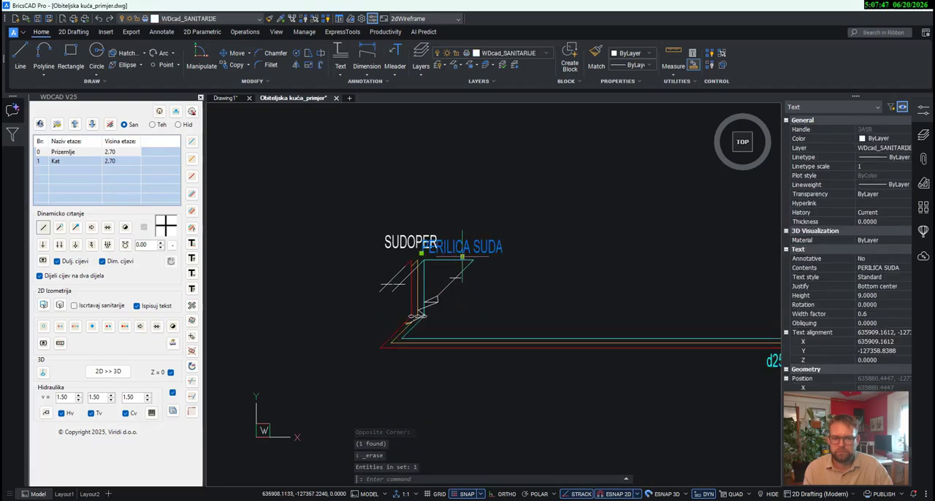
left_click(462, 256)
key("Escape")
scroll(481, 300, "down", 3)
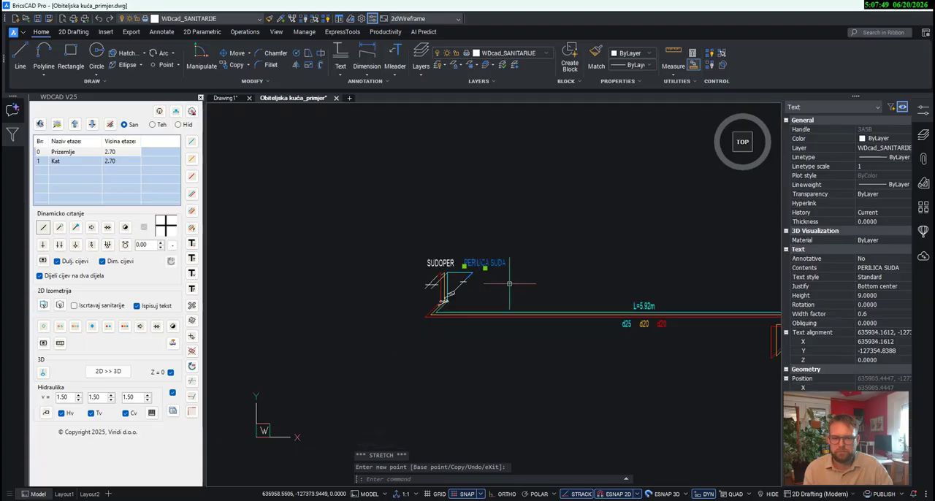
- Generate the 2D isometric scheme of the Kat pipes, using the VV1 cold-water riser as base point and placing it above the Prizemlje scheme
middle_click_drag(384, 315, 269, 312)
middle_click_drag(491, 343, 369, 214)
scroll(393, 453, "down", 4)
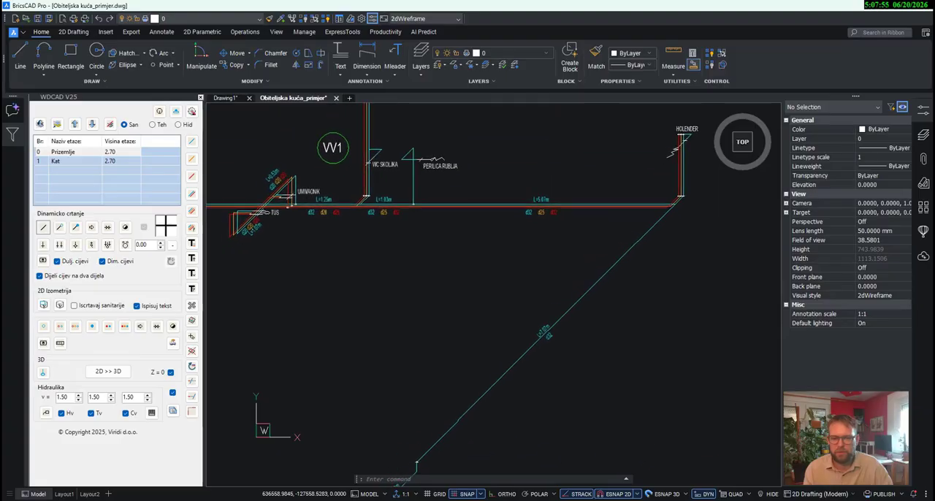
scroll(487, 261, "down", 5)
scroll(487, 262, "down", 2)
scroll(366, 343, "up", 8)
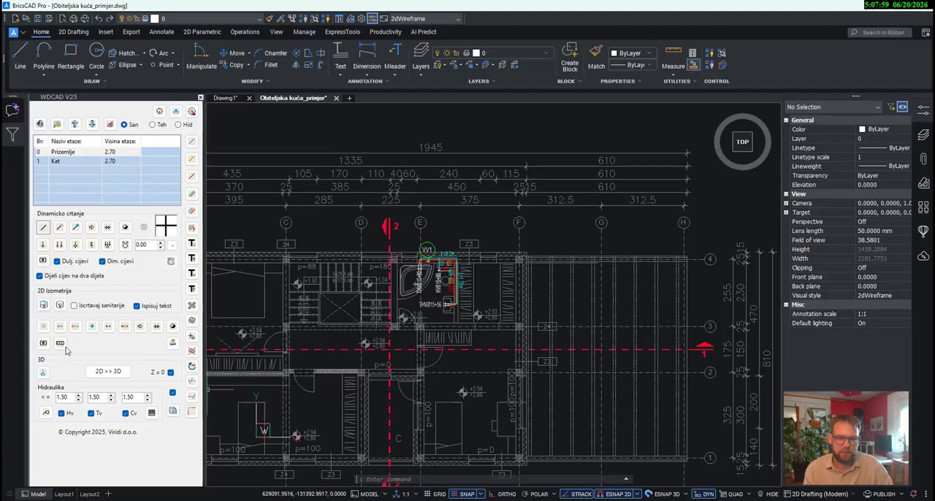
left_click(486, 341)
left_click(374, 206)
key("Return")
scroll(437, 263, "up", 6)
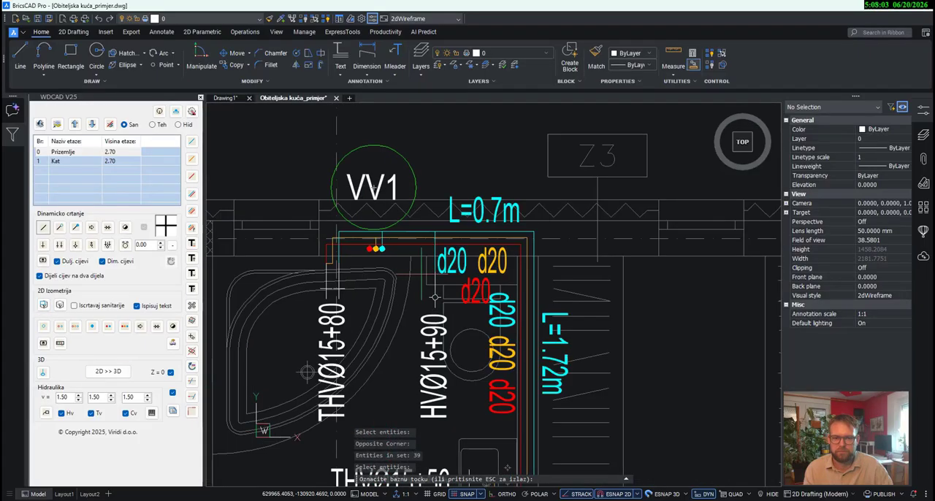
scroll(435, 297, "up", 10)
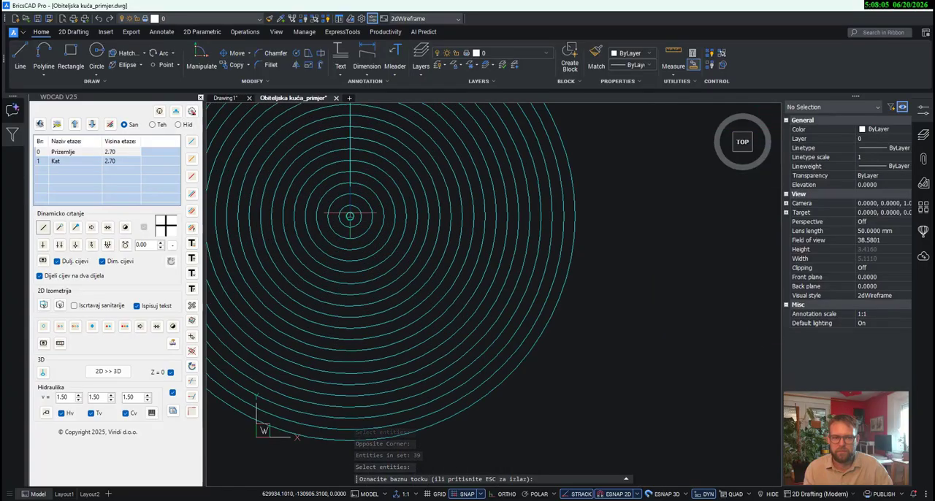
left_click(350, 216)
scroll(351, 216, "down", 15)
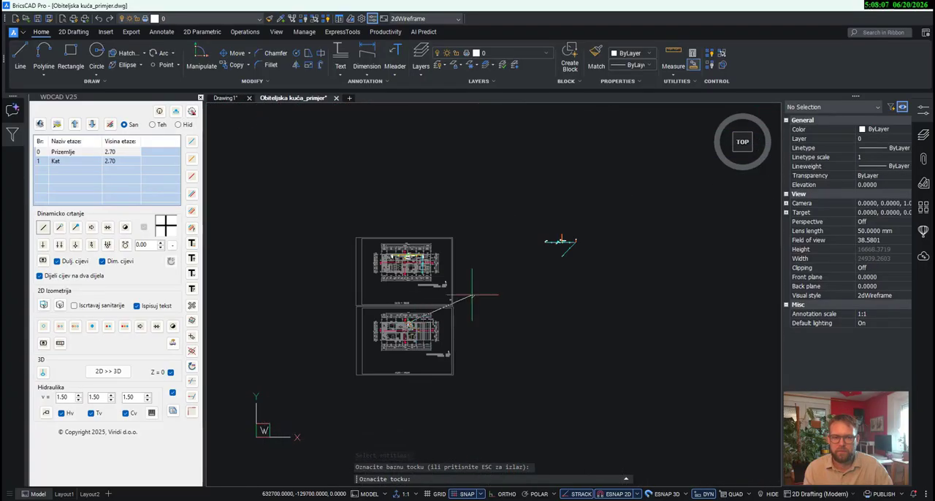
scroll(559, 243, "up", 6)
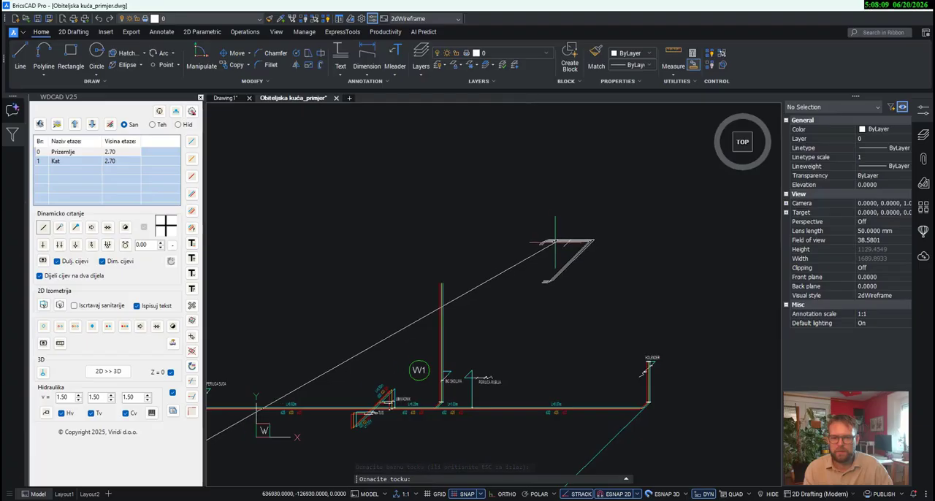
left_click(556, 242)
- Move the stray horizontal circulation pipe piece up to the open end of the KADA circulation pipe
scroll(577, 267, "up", 3)
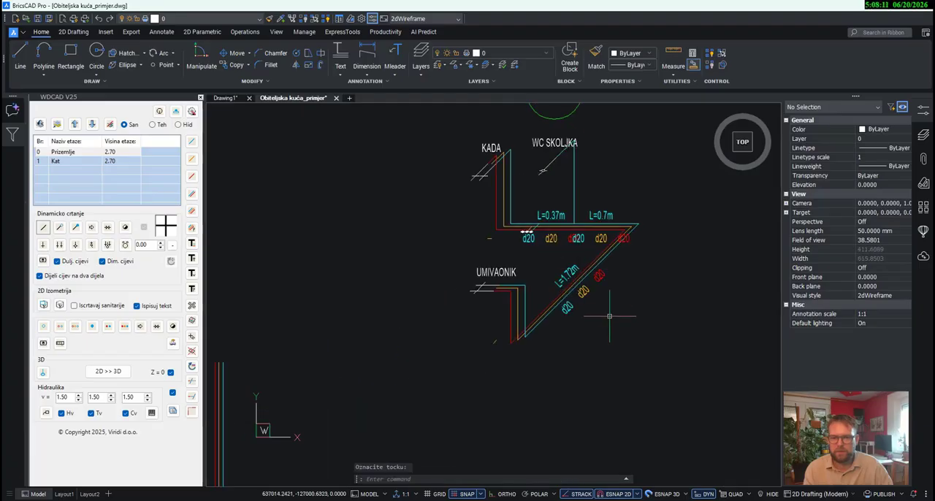
middle_click_drag(610, 317, 607, 369)
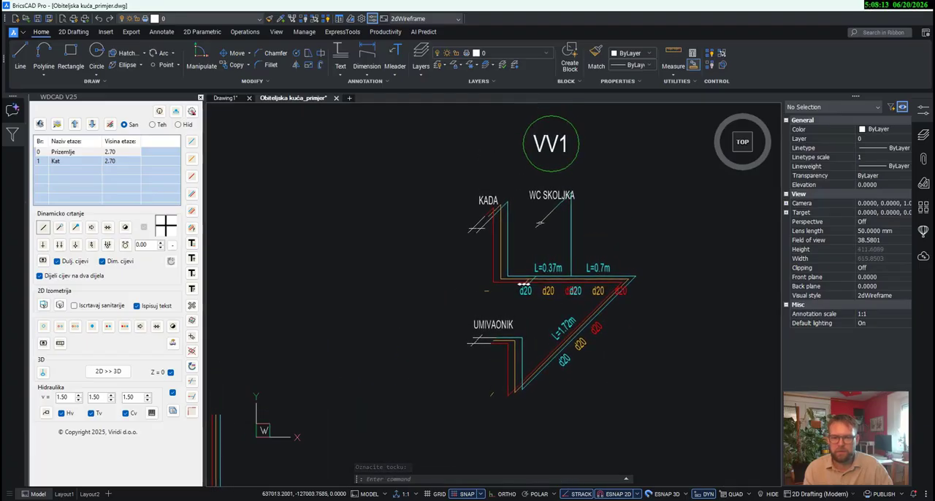
scroll(496, 302, "up", 4)
left_click(470, 272)
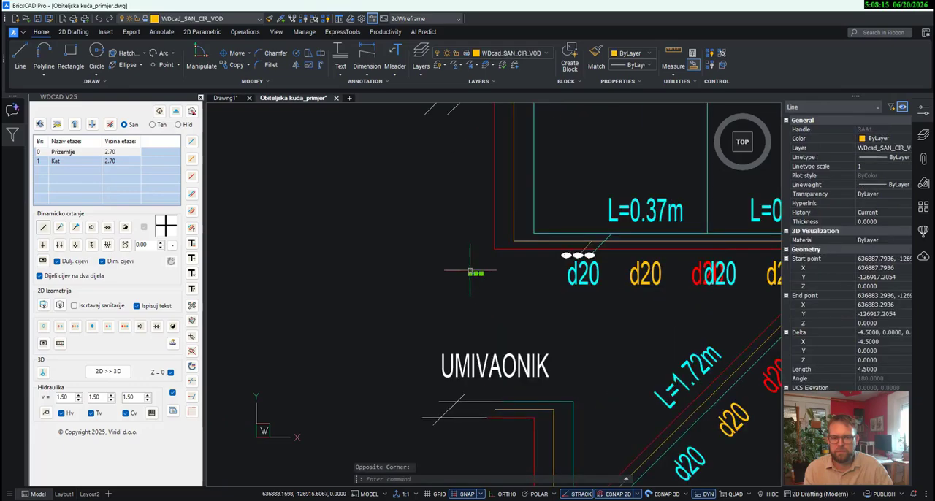
left_click(232, 58)
scroll(486, 294, "down", 3)
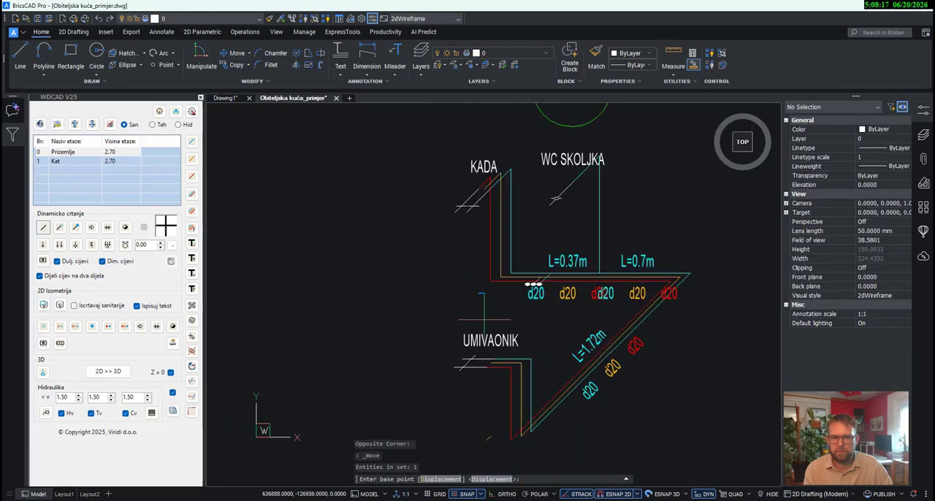
scroll(468, 269, "up", 2)
left_click(479, 290)
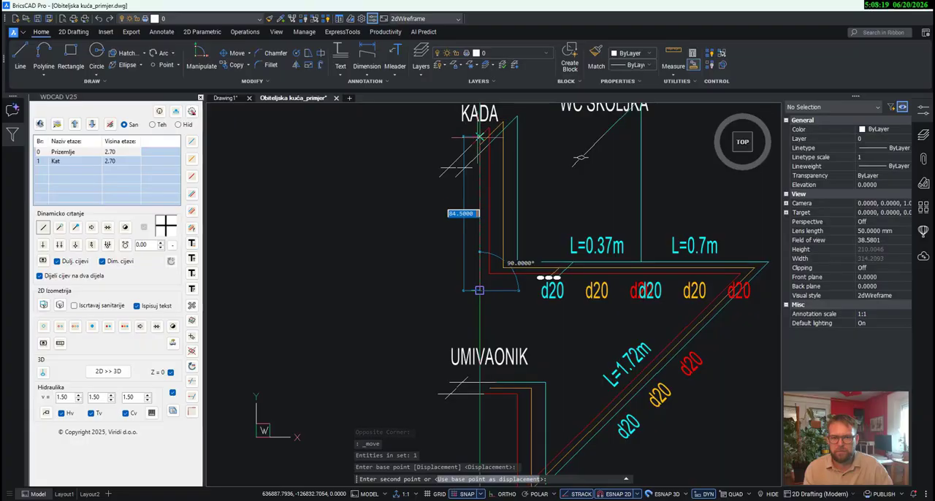
left_click(475, 289)
scroll(483, 315, "down", 3)
key("Escape")
key("Escape")
scroll(487, 410, "up", 3)
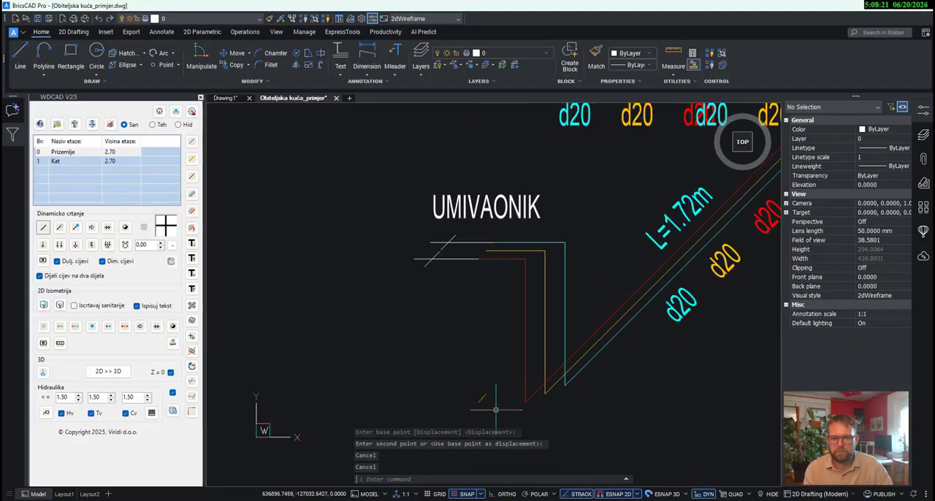
- Move the stray diagonal circulation pipe piece up to the open end of the UMIVAONIK circulation pipe
left_click(497, 411)
left_click(463, 382)
left_click(232, 57)
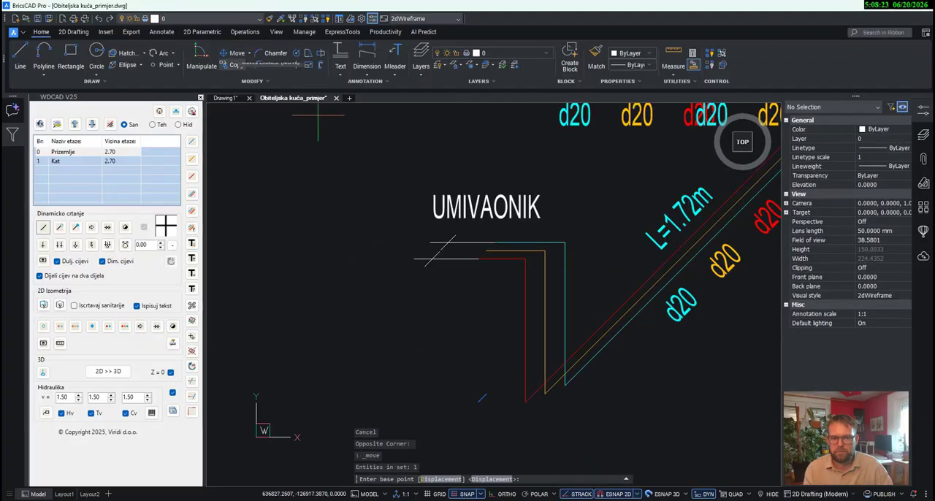
left_click(486, 394)
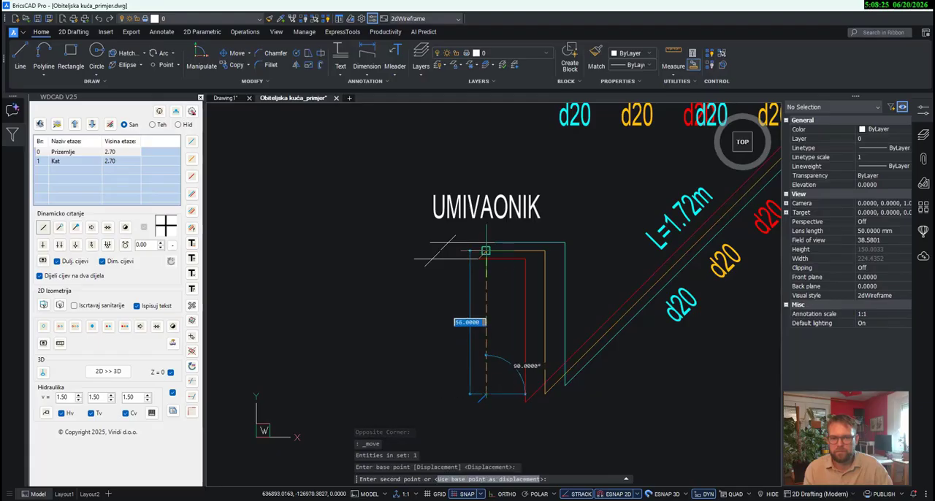
left_click(485, 260)
scroll(497, 358, "down", 2)
scroll(623, 213, "up", 4)
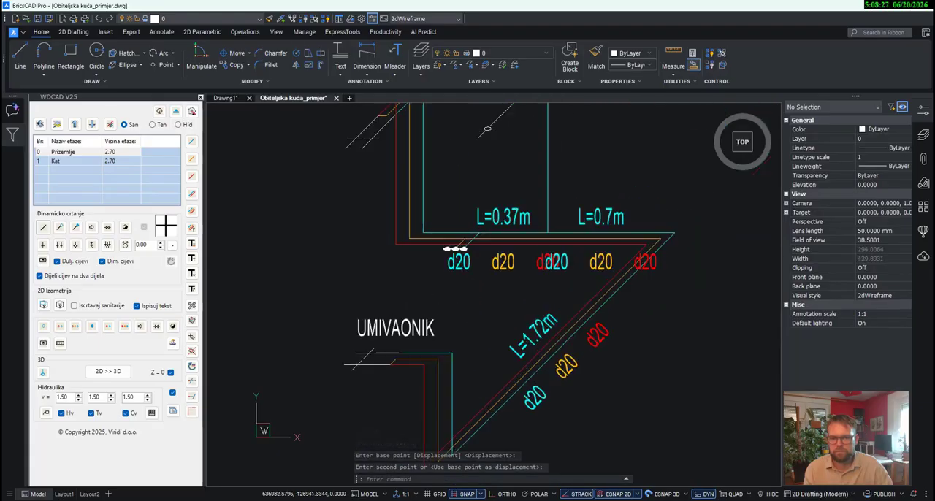
- Move the WC SKOLJKA label off its cold-water pipe to a free spot up and to the right of it
scroll(459, 356, "down", 4)
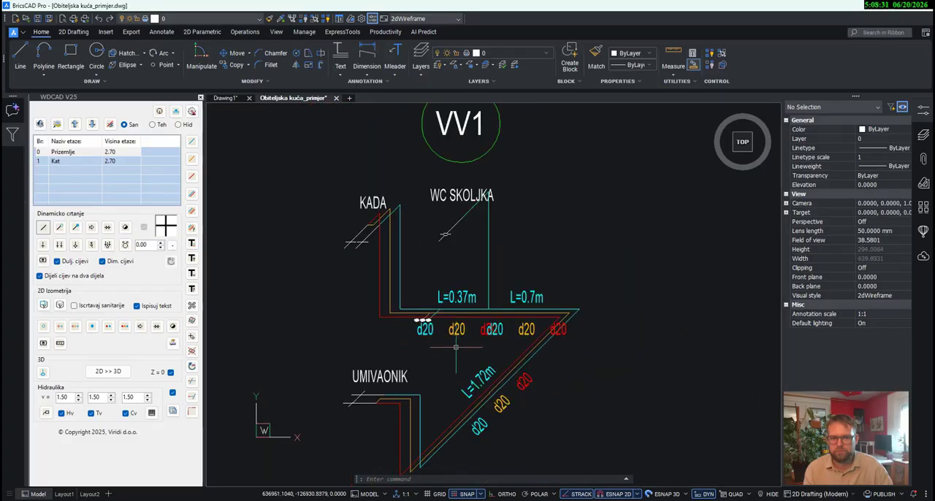
scroll(456, 348, "up", 2)
left_click(450, 142)
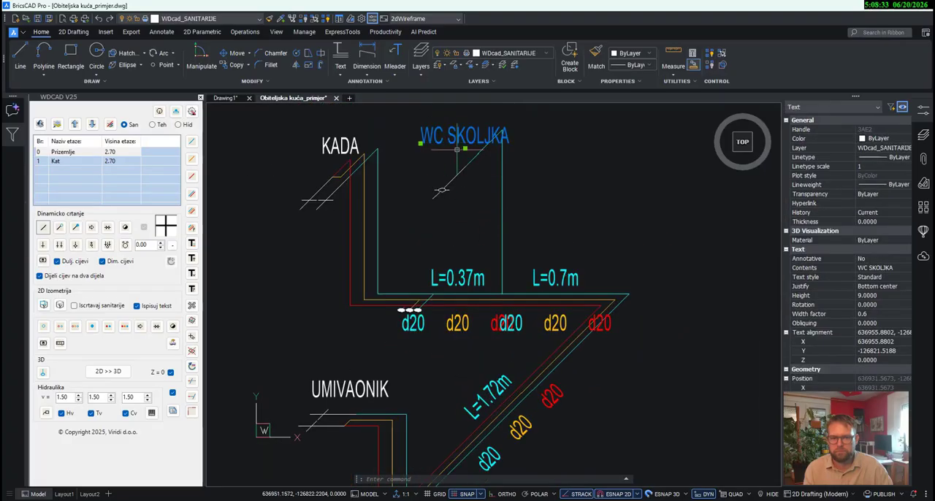
left_click(465, 149)
middle_click_drag(570, 132, 549, 235)
left_click(579, 215)
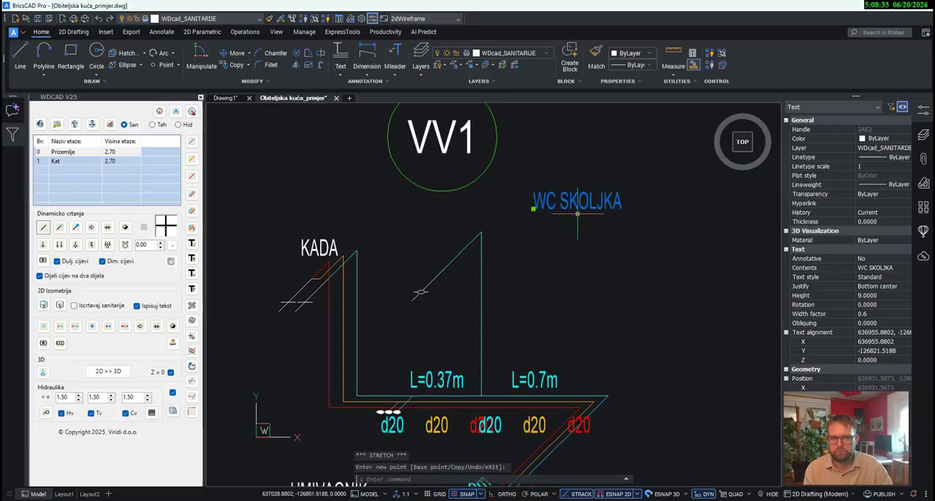
middle_click_drag(585, 325, 618, 173)
scroll(618, 175, "down", 2)
key("Escape")
key("Escape")
key("Escape")
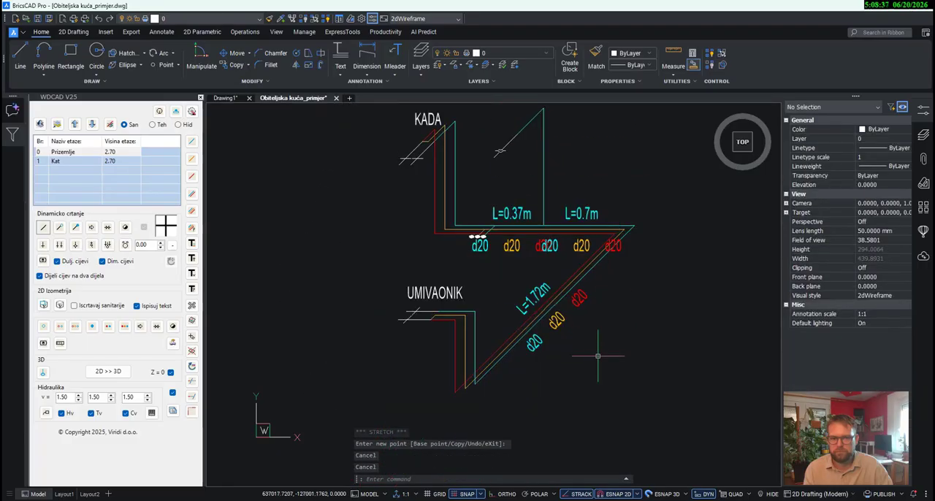
left_click(602, 363)
left_click(524, 293)
scroll(576, 250, "up", 3)
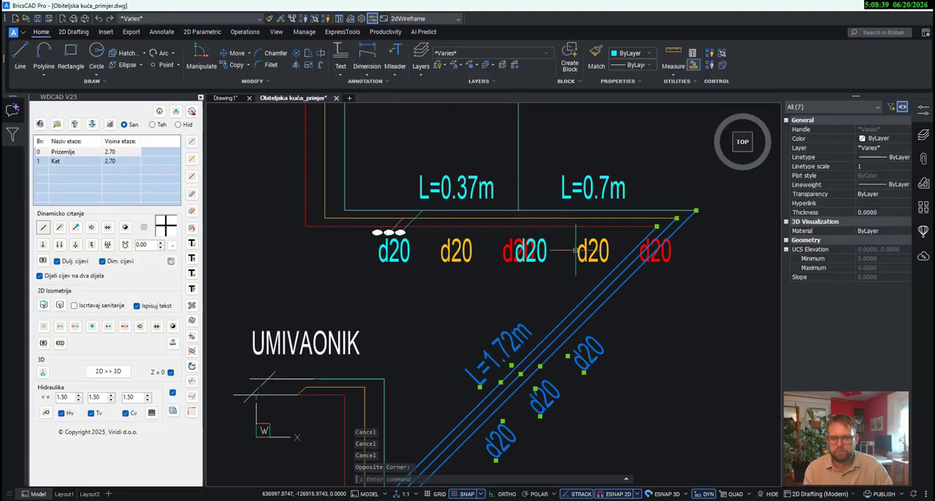
key("Escape")
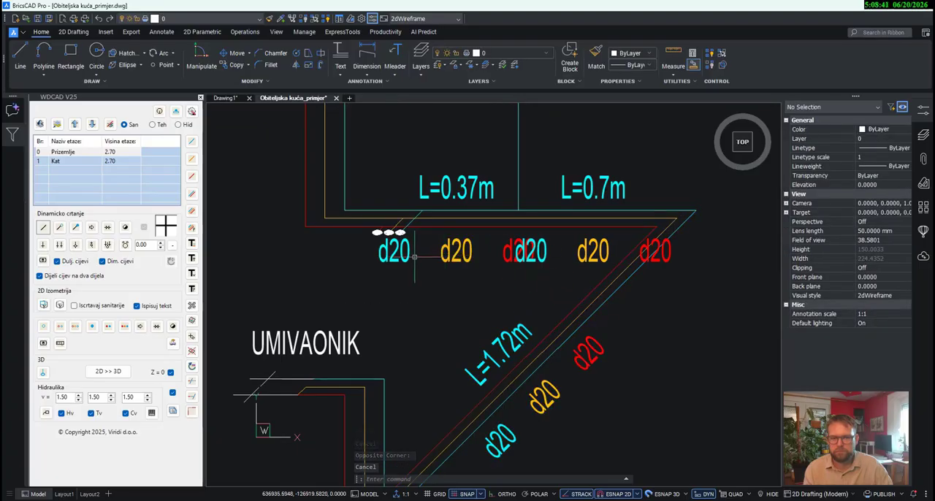
- Move the cold-water d20 label of the L=0.37m section right, next to the circulation d20 label
left_click(413, 255)
left_click(379, 261)
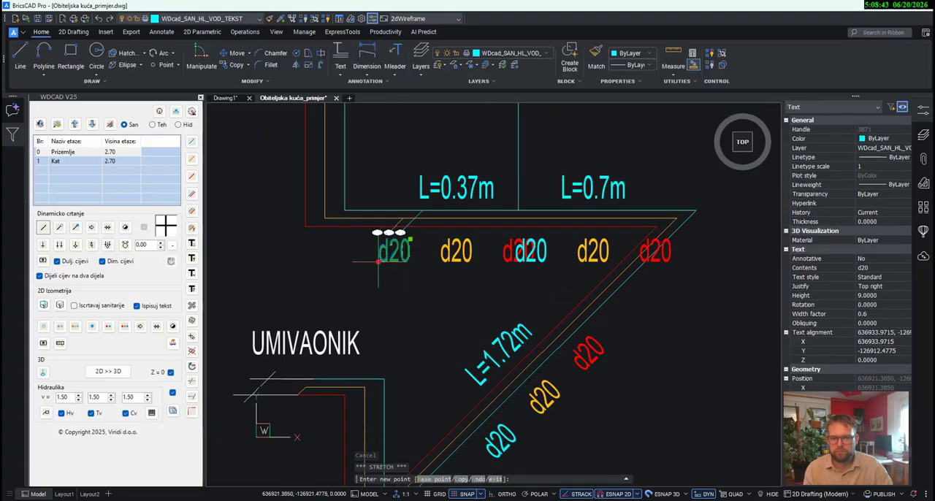
left_click(405, 262)
key("Escape")
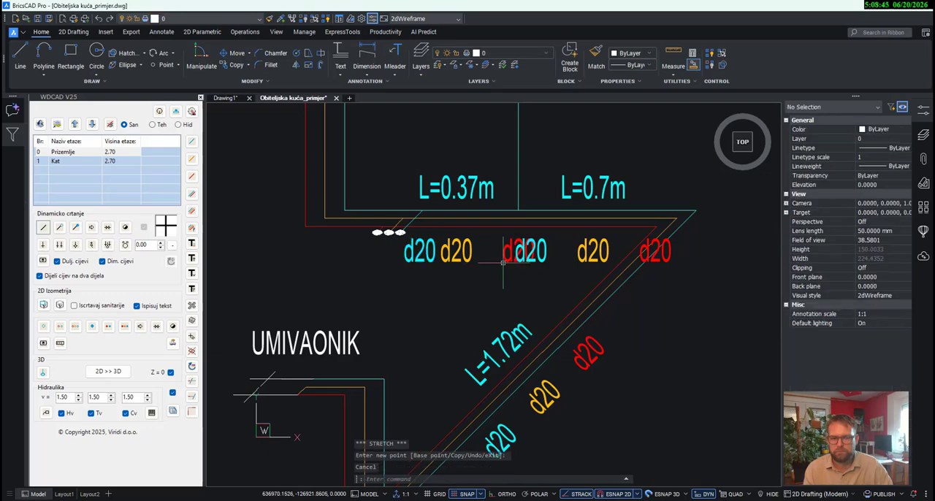
- Move the hot-water d20 label of the L=0.37m section left, next to its circulation d20 label
left_click(504, 263)
left_click(502, 259)
left_click(503, 259)
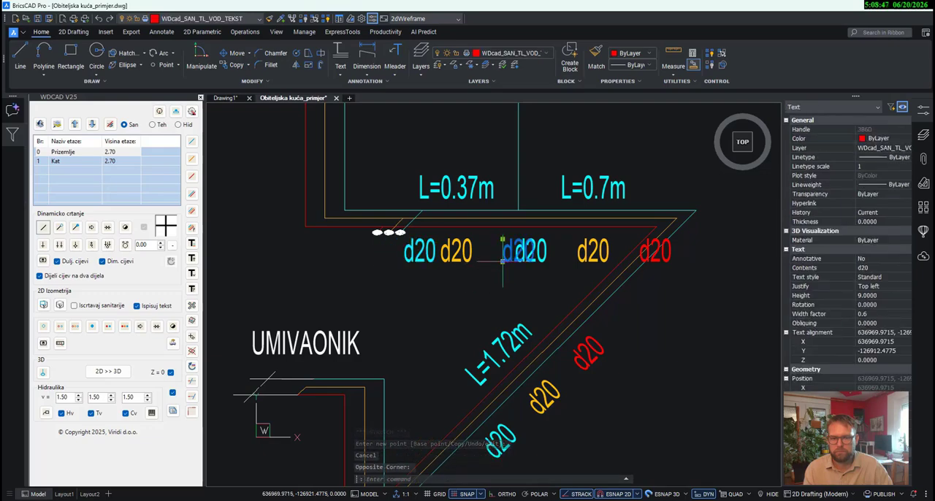
left_click(503, 262)
left_click(477, 261)
- Move the cold-water d20 label of the L=0.7m section right, closer to its circulation d20 label
left_click(540, 262)
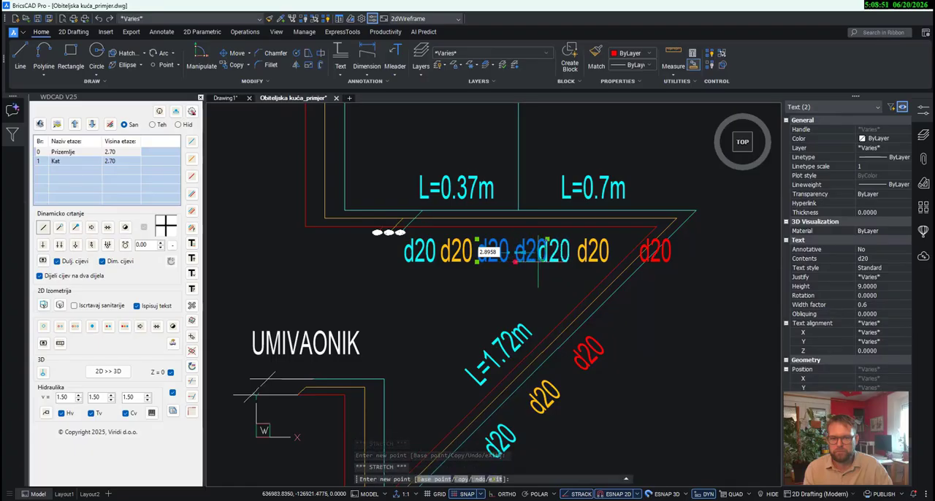
left_click(538, 260)
key("Escape")
- Move the hot-water d20 label of the L=0.7m section left, beside its circulation d20 label and clear of the diagonal pipes
left_click(642, 260)
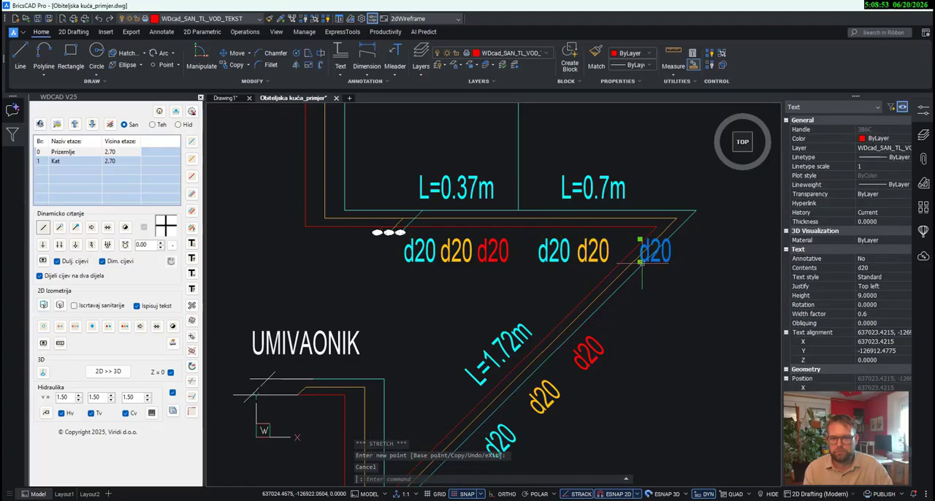
left_click(640, 261)
scroll(611, 262, "up", 5)
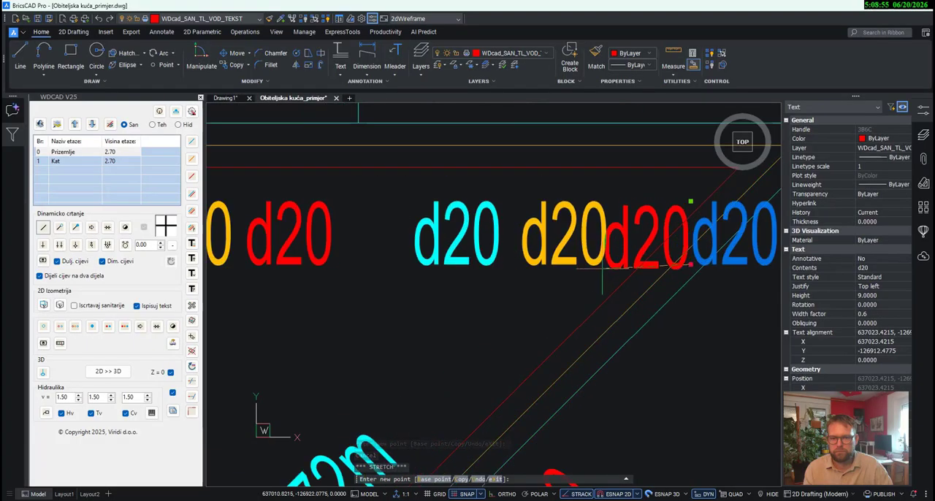
left_click(621, 264)
key("Escape")
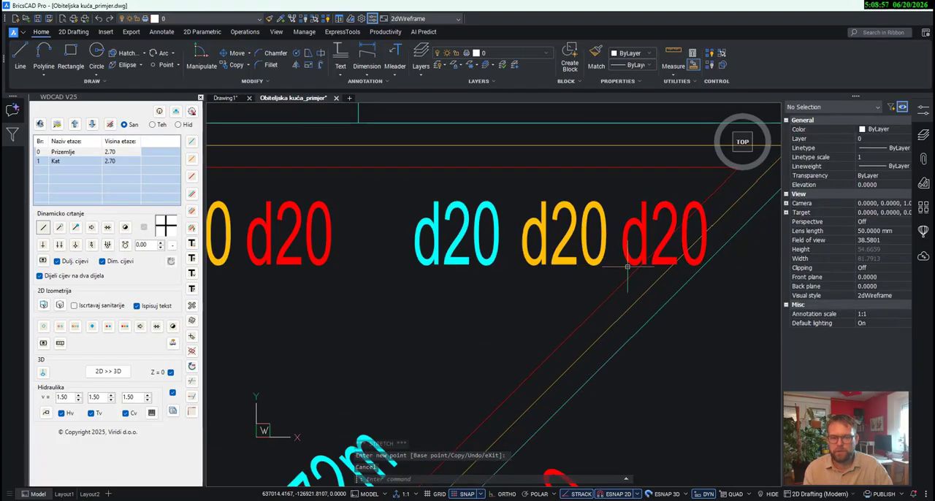
- Move the three d20 labels of the L=0.7m section together to the left, close to the L=0.37m section's labels
left_click(626, 272)
left_click(448, 218)
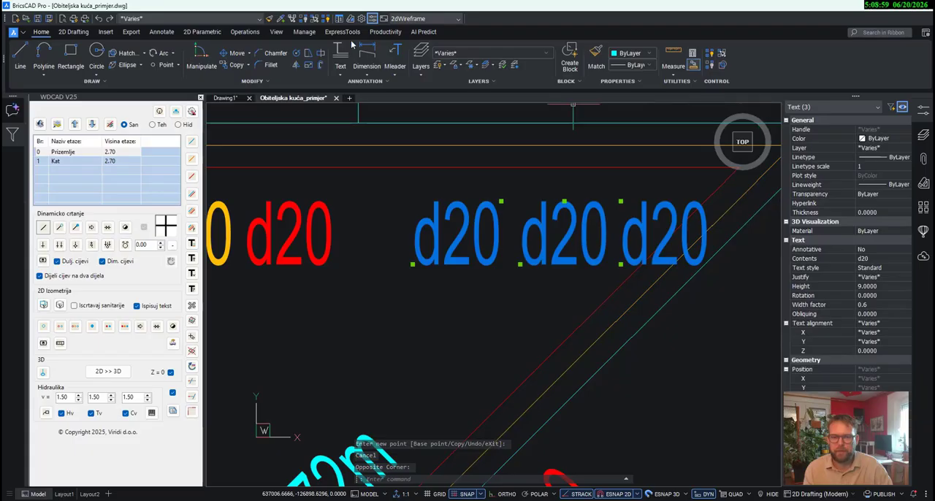
left_click(234, 52)
left_click(593, 235)
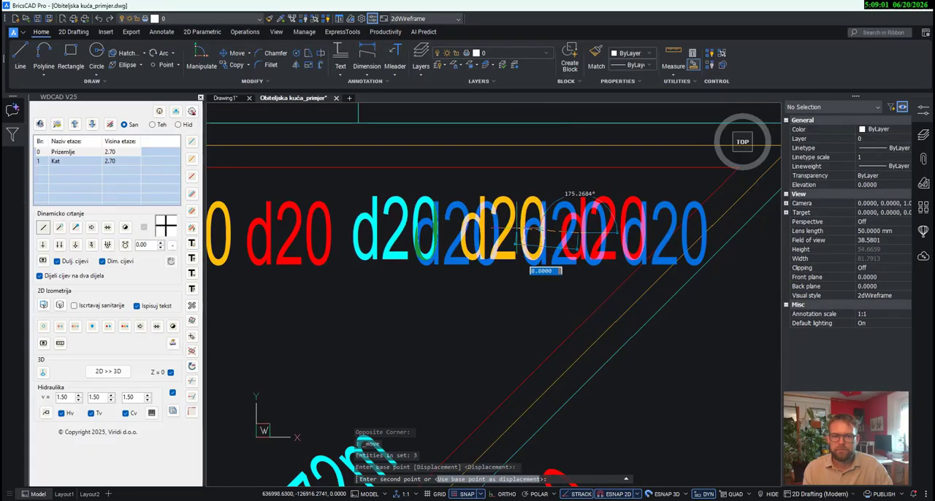
left_click(534, 230)
scroll(534, 231, "down", 5)
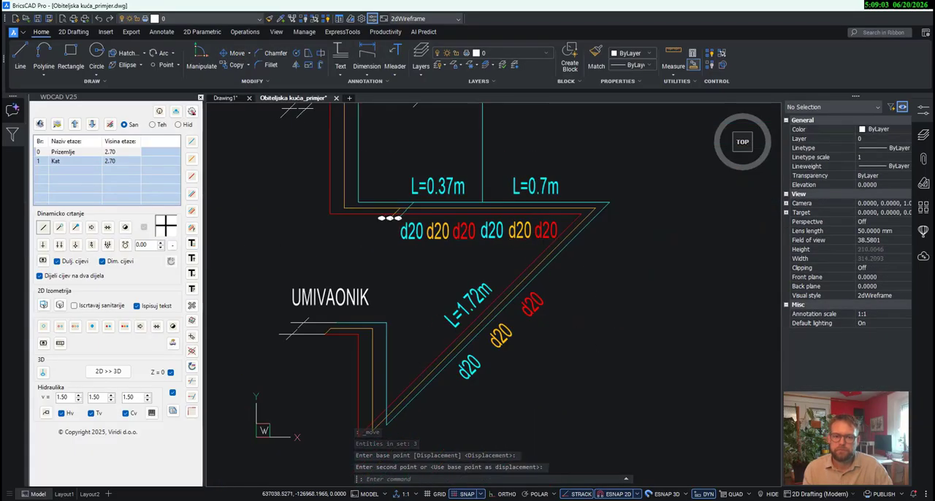
- Move the diagonal L=1.72m pipes with their length and d20 labels up to the horizontal UMIVAONIK connection pipes
mouse_move(397, 271)
middle_mouse_down()
mouse_move(458, 307)
mouse_move(458, 273)
middle_mouse_up()
scroll(449, 307, "down", 1)
left_click(568, 357)
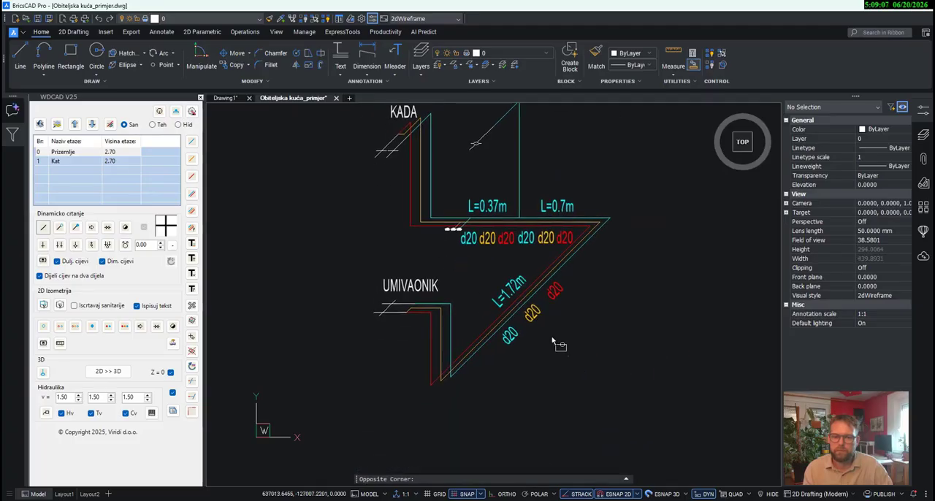
left_click(498, 286)
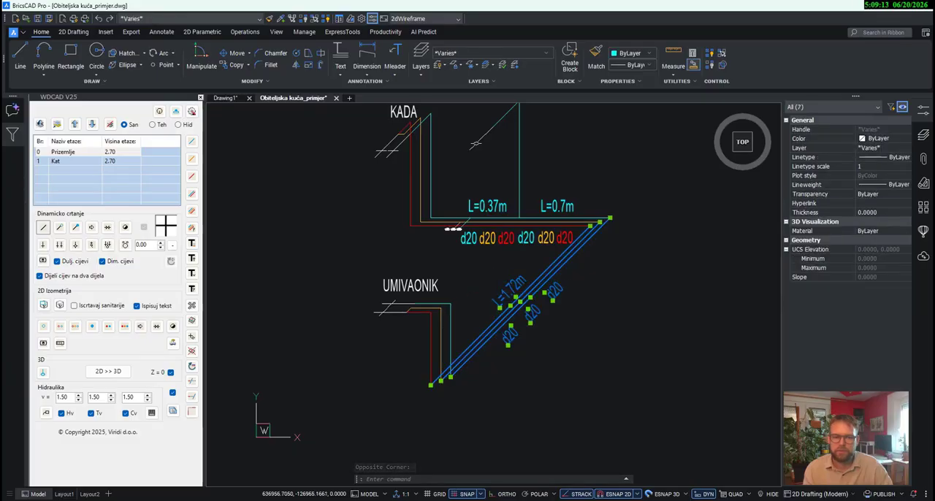
left_click(233, 52)
scroll(460, 370, "up", 3)
left_click(434, 384)
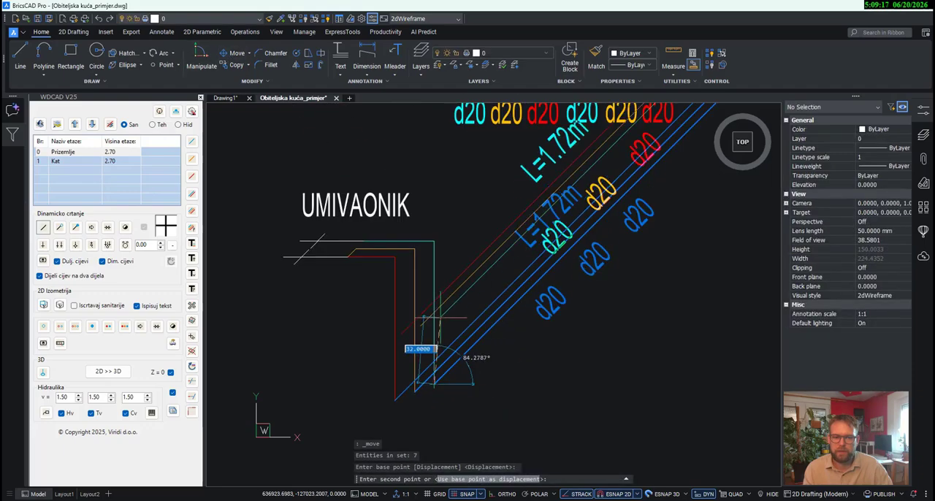
left_click(434, 241)
scroll(474, 375, "down", 2)
scroll(476, 377, "down", 2)
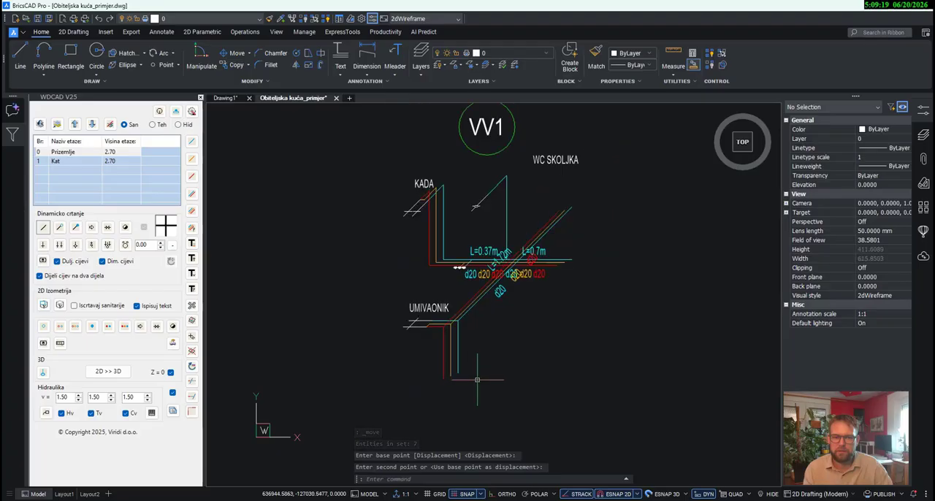
key("Escape")
- Delete the vertical cold-water and circulation pipes below the UMIVAONIK connection
left_click(486, 382)
left_click(444, 361)
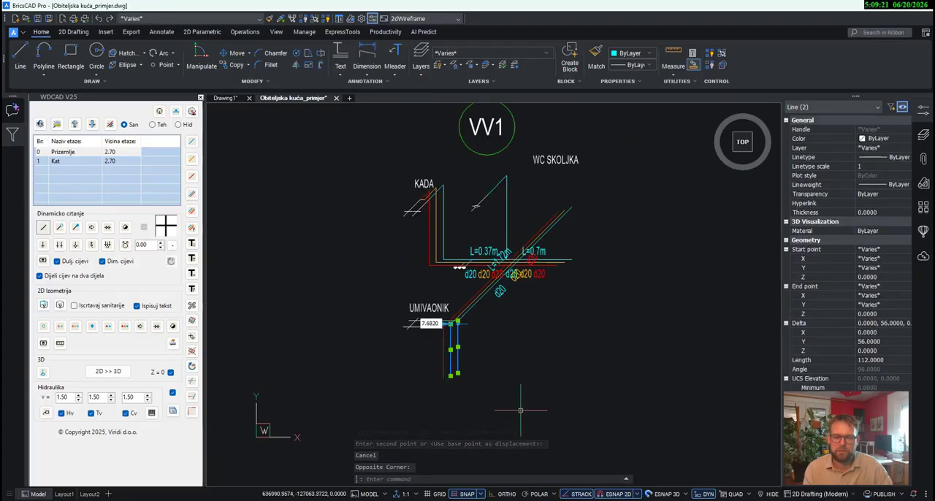
key("Delete")
scroll(544, 380, "up", 2)
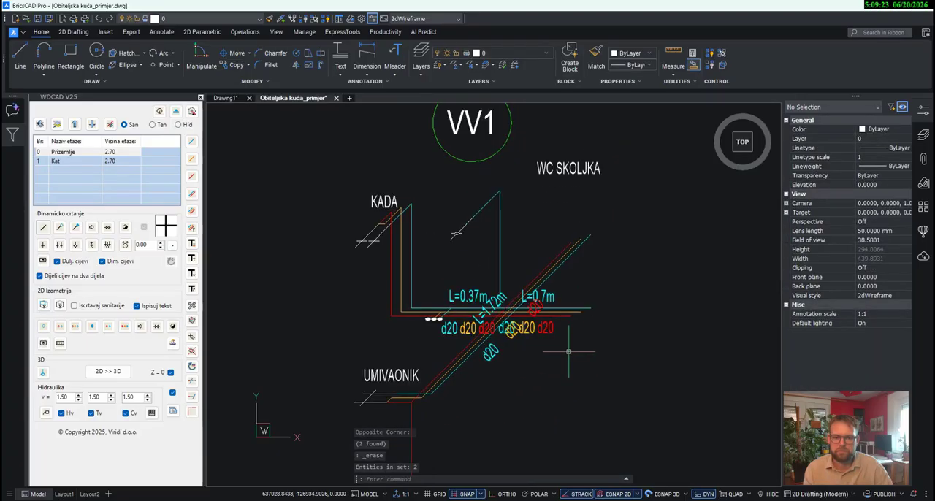
- Move the cold-water d20 label of the L=1.72m section down along the diagonal pipes, near UMIVAONIK
left_click(491, 356)
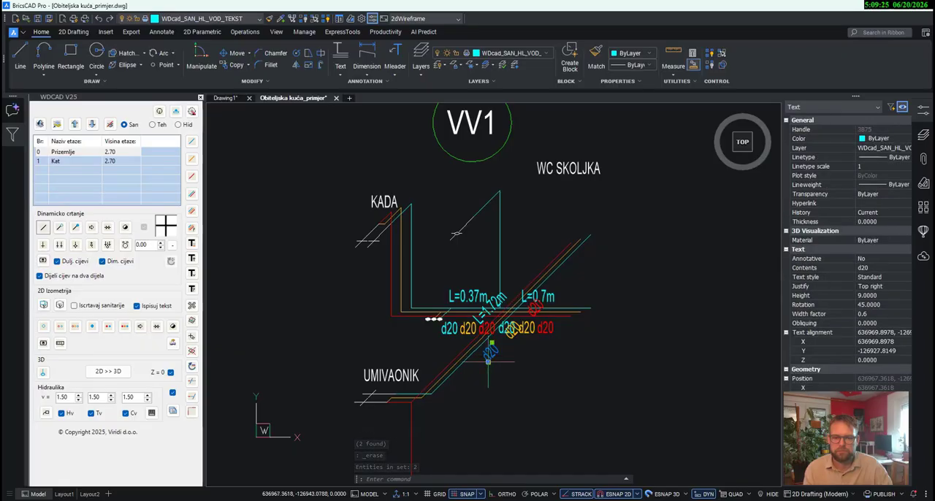
left_click(488, 362)
left_click(451, 399)
middle_click_drag(440, 466, 516, 373)
key("Escape")
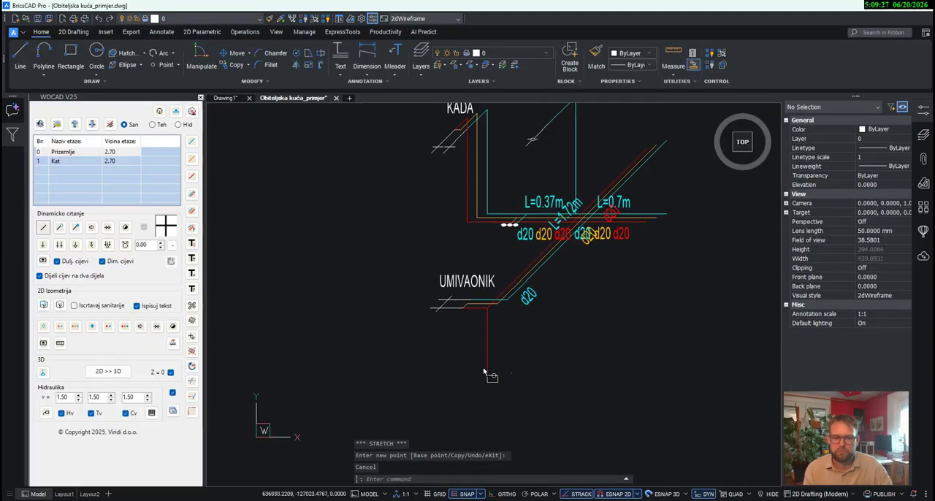
- Delete the remaining vertical hot-water pipe below the UMIVAONIK connection
left_click(484, 372)
key("Delete")
scroll(520, 344, "up", 4)
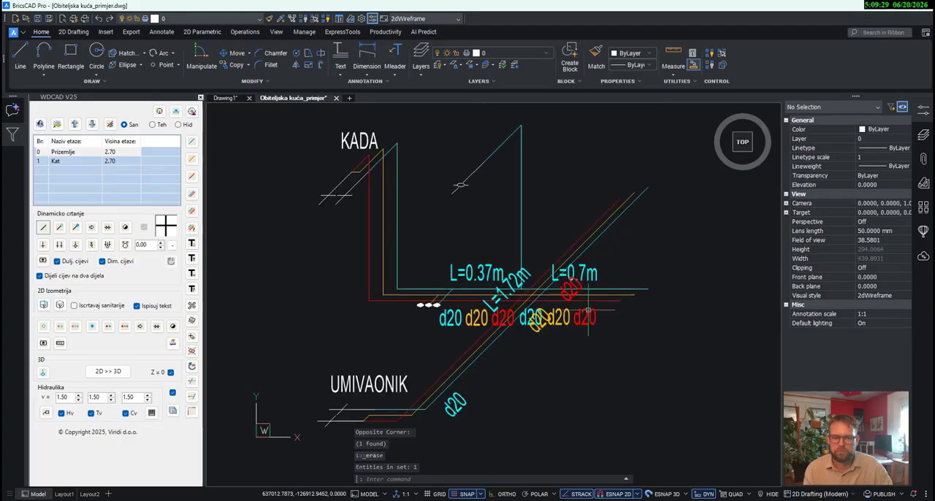
- Move the circulation d20 label of the L=1.72m section down beside its cold-water d20 label
left_click(521, 344)
left_click(521, 343)
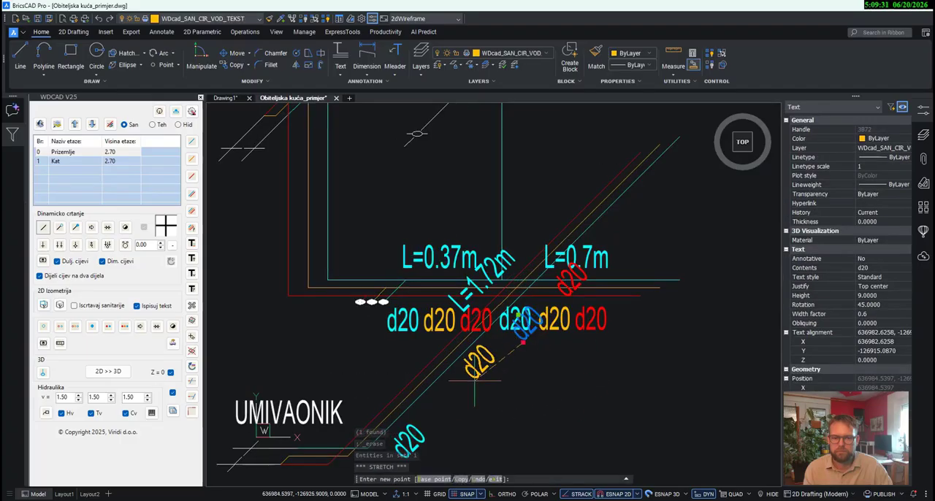
key("Escape")
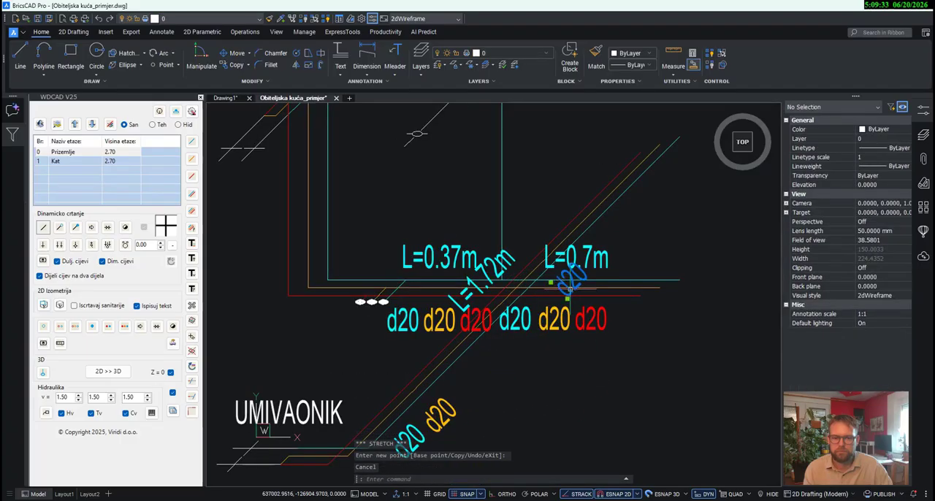
- Move the hot-water d20 label of the L=1.72m section down beside its circulation d20 label
left_click(569, 289)
left_click(569, 289)
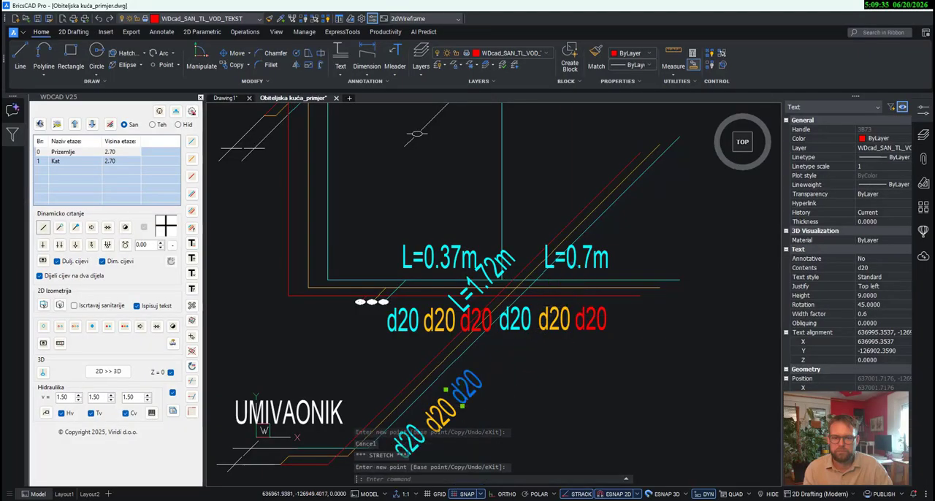
mouse_move(575, 373)
middle_mouse_down()
mouse_move(584, 396)
mouse_move(643, 415)
middle_mouse_up()
scroll(644, 415, "down", 2)
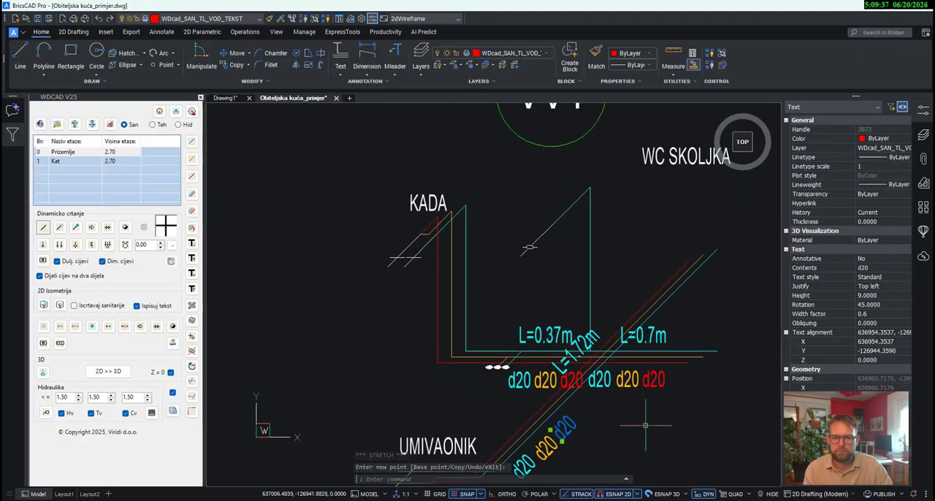
middle_click_drag(638, 445, 683, 403)
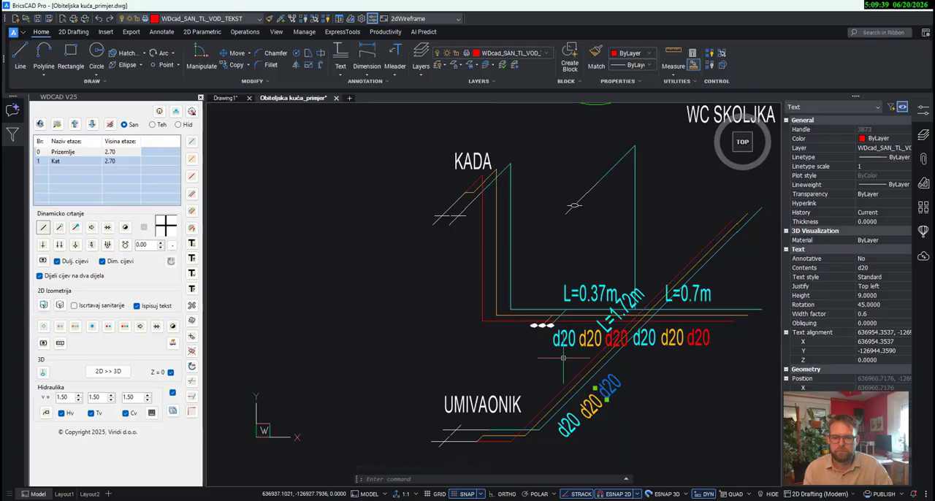
- Move the horizontal L=0.37m pipes and their valves 80 units straight up to the upper ends of the vertical KADA pipes
scroll(545, 329, "up", 3)
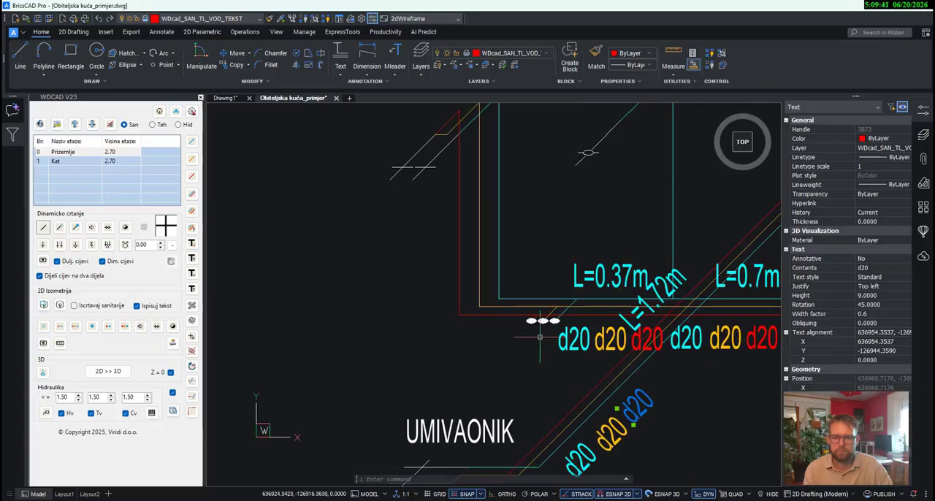
scroll(562, 322, "down", 2)
scroll(567, 319, "up", 2)
left_click(570, 326)
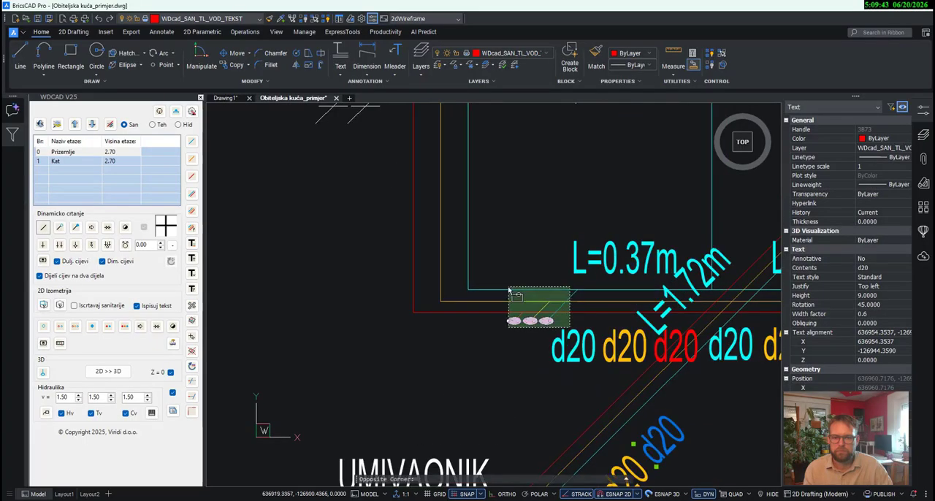
left_click(510, 290)
scroll(512, 296, "down", 3)
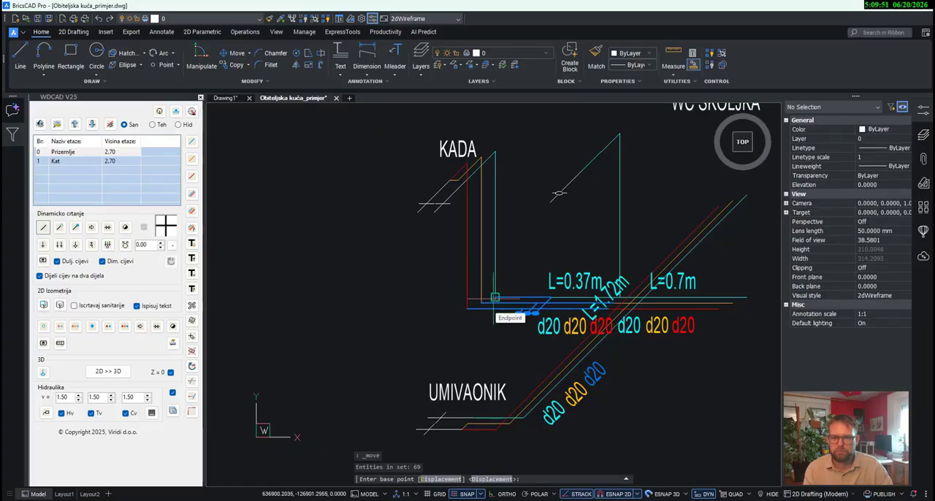
left_click(496, 297)
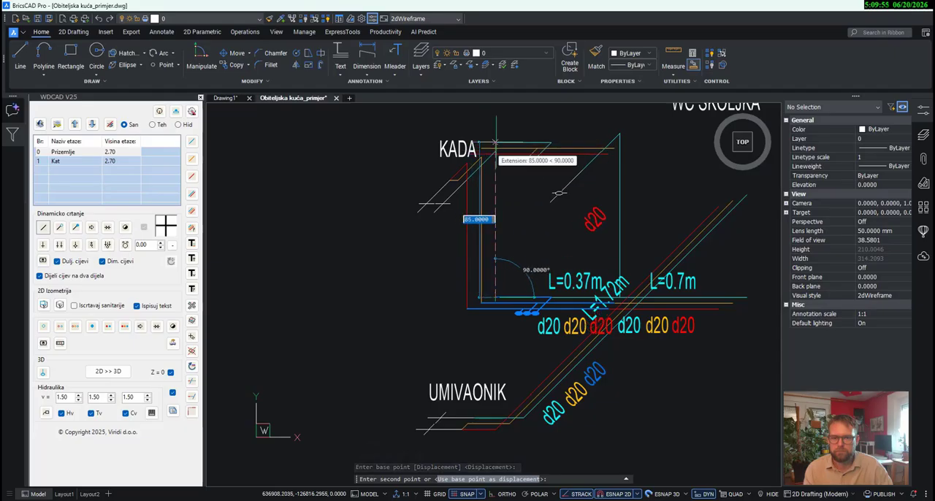
scroll(496, 143, "up", 3)
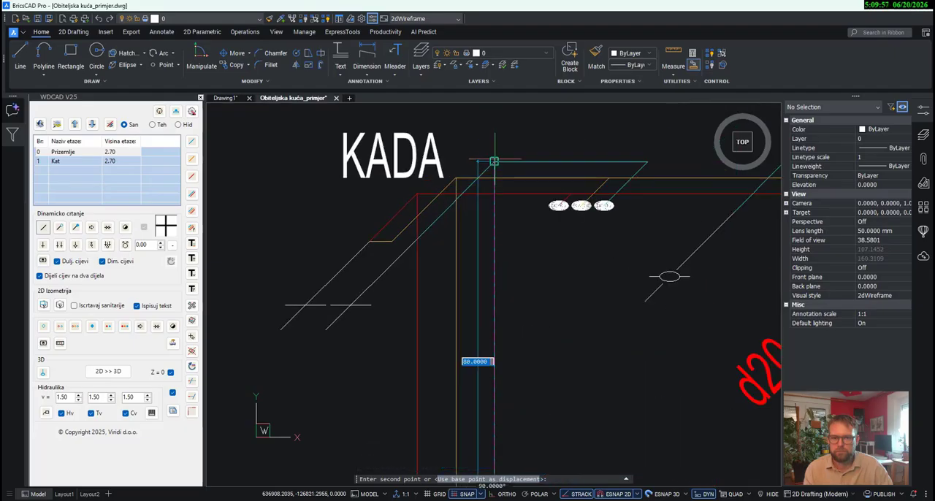
left_click(491, 162)
scroll(460, 285, "down", 3)
- Delete the three vertical pipes below the KADA connection
left_click_drag(487, 328, 449, 339)
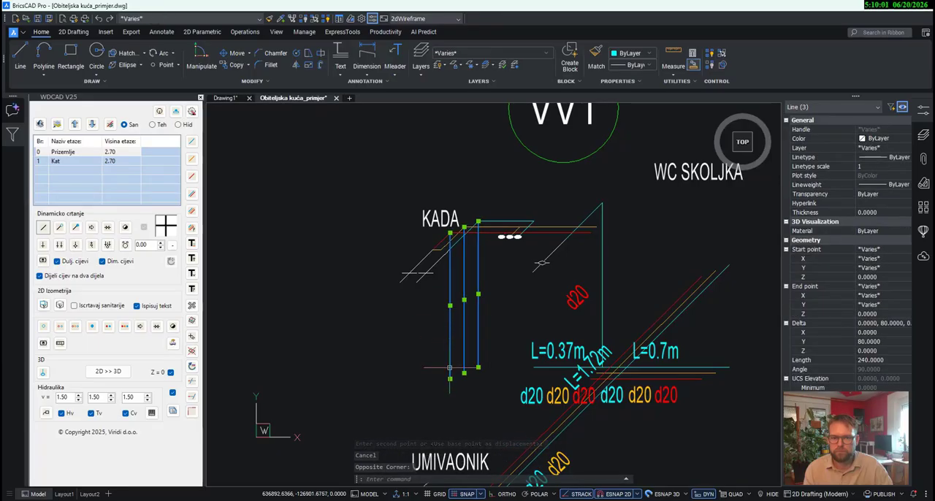
key("Delete")
mouse_move(450, 371)
middle_mouse_down()
mouse_move(330, 355)
mouse_move(325, 282)
mouse_move(343, 368)
middle_mouse_up()
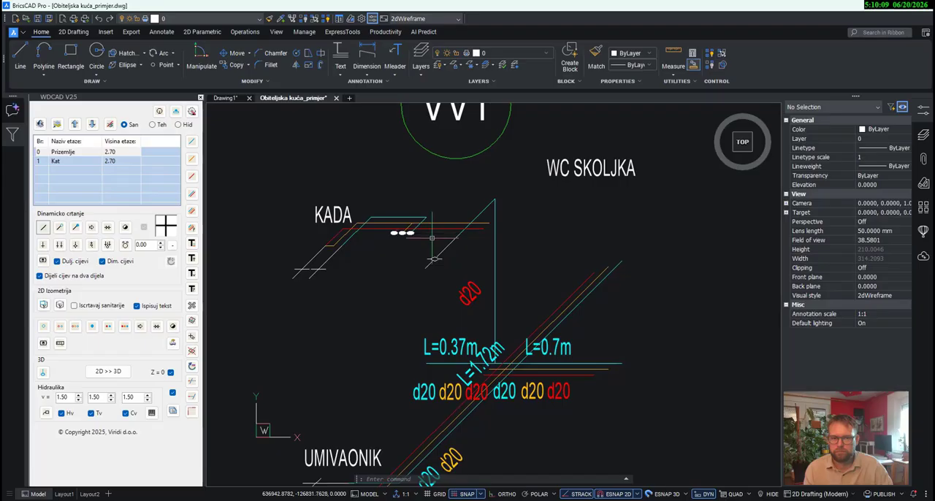
- Move the three horizontal L=0.7m pipes up to the upper ends of the diagonal L=1.72m pipes
left_click(617, 406)
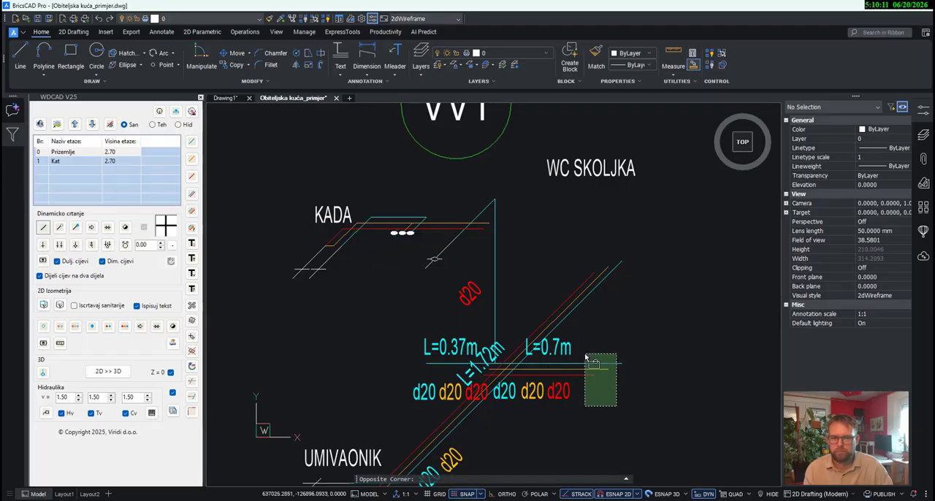
left_click(587, 357)
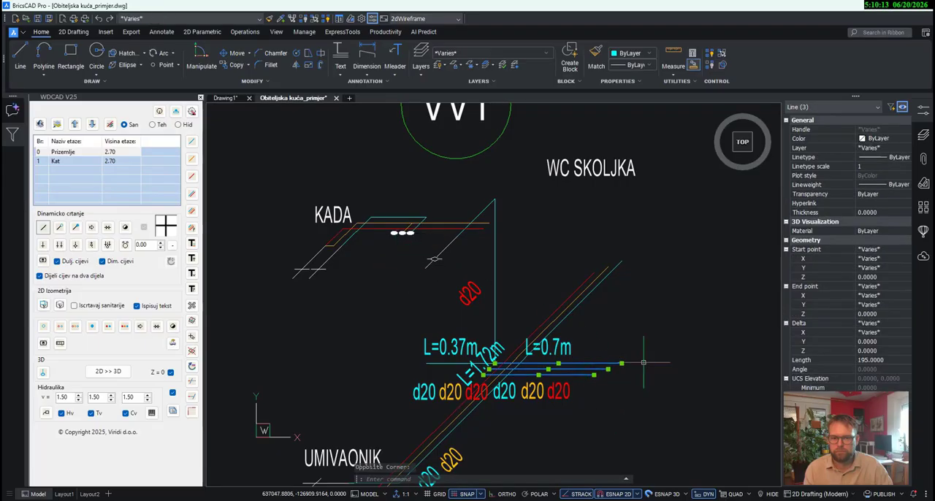
left_click(237, 53)
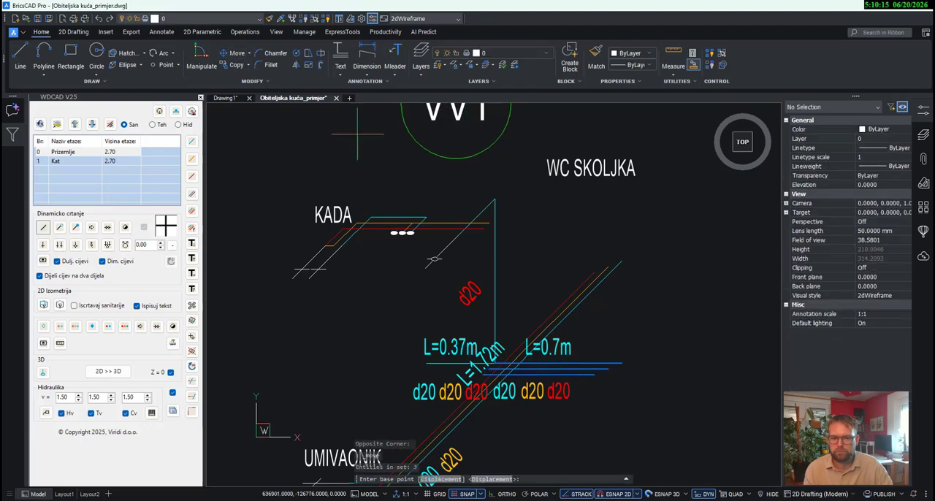
left_click(587, 374)
left_click(588, 276)
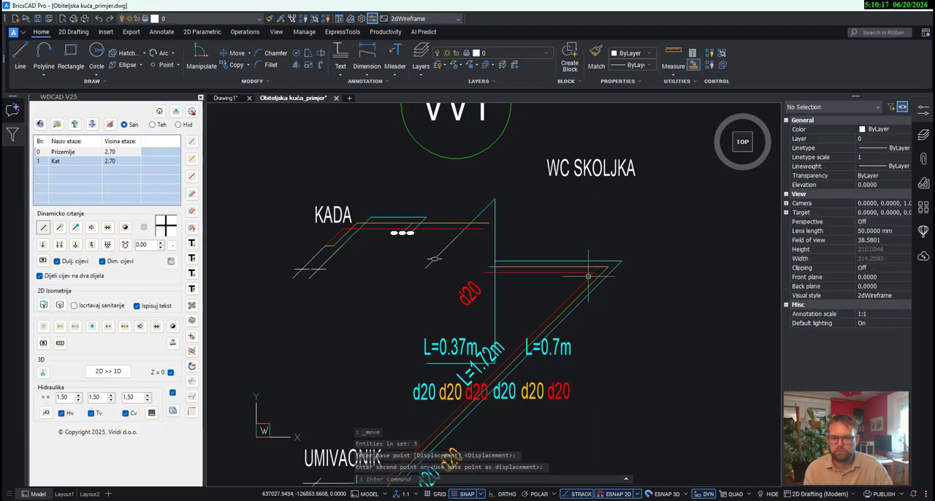
middle_click_drag(589, 276, 669, 302)
left_click(512, 268)
left_click(397, 215)
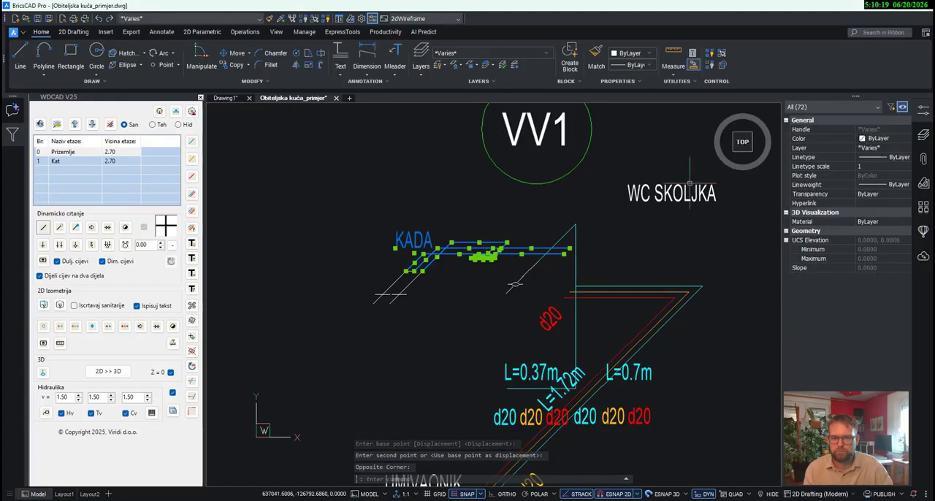
left_click(236, 52)
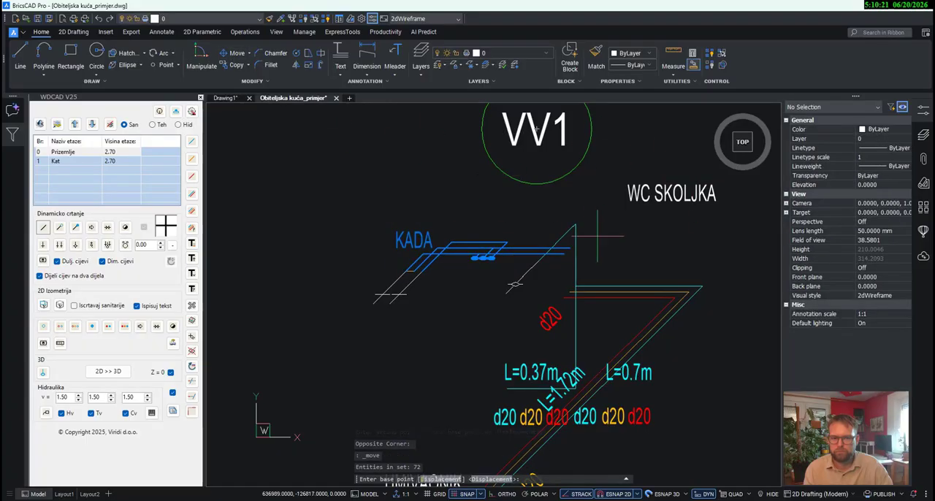
key("Escape")
- Move the three horizontal L=0.37m pipes and their valves straight down in line with the horizontal L=0.7m pipes
left_click(503, 270)
left_click(472, 235)
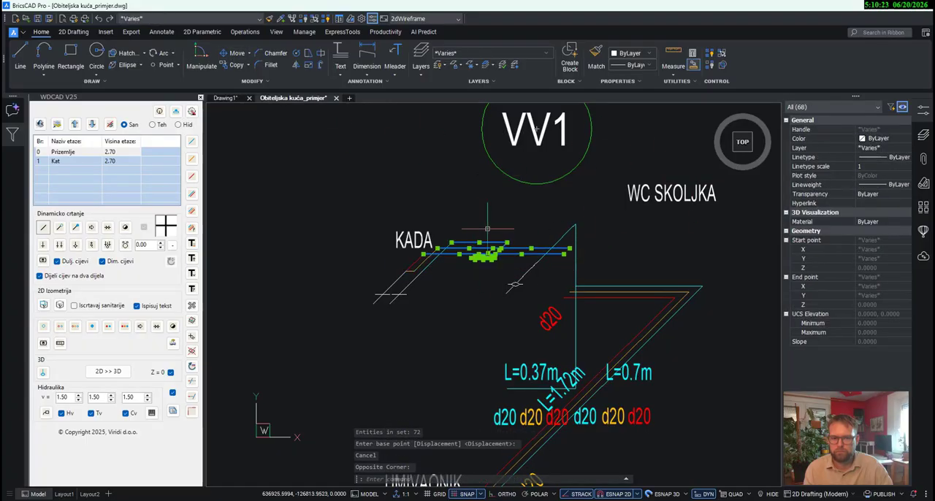
left_click(237, 53)
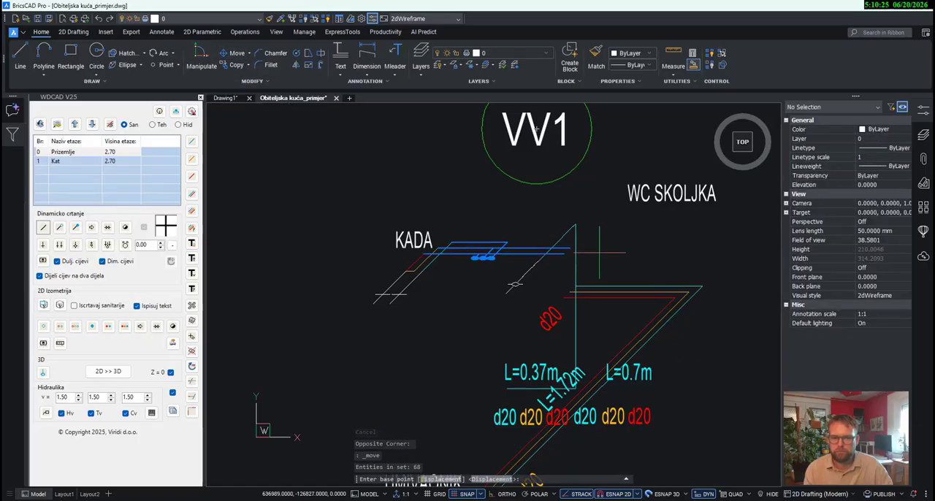
left_click(564, 254)
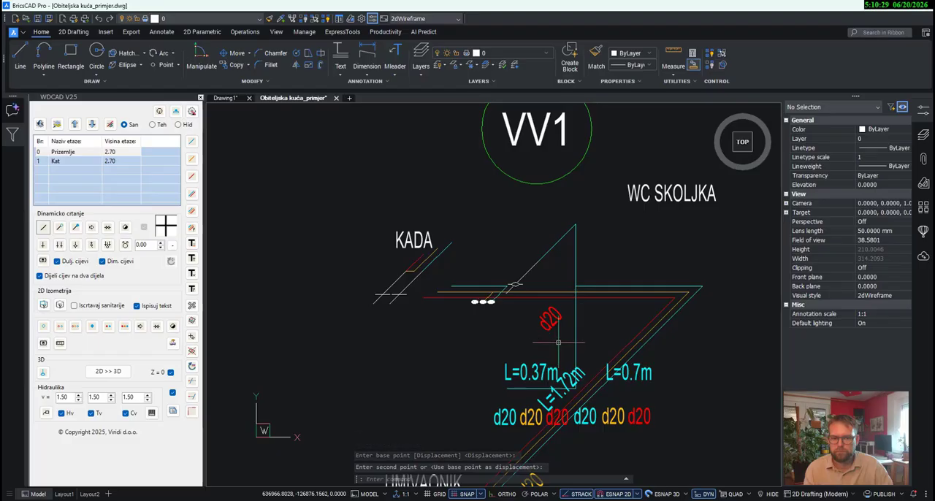
- Draw vertical cold, circulation and hot-water pipes from the lowered L=0.37m cold pipe up to the diagonal KADA cold pipe
middle_click_drag(458, 335, 458, 303)
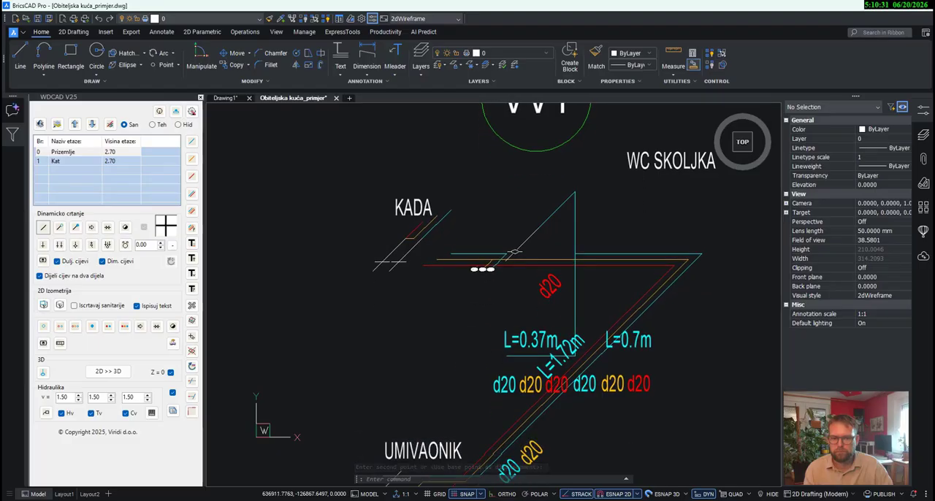
left_click(191, 212)
left_click(451, 254)
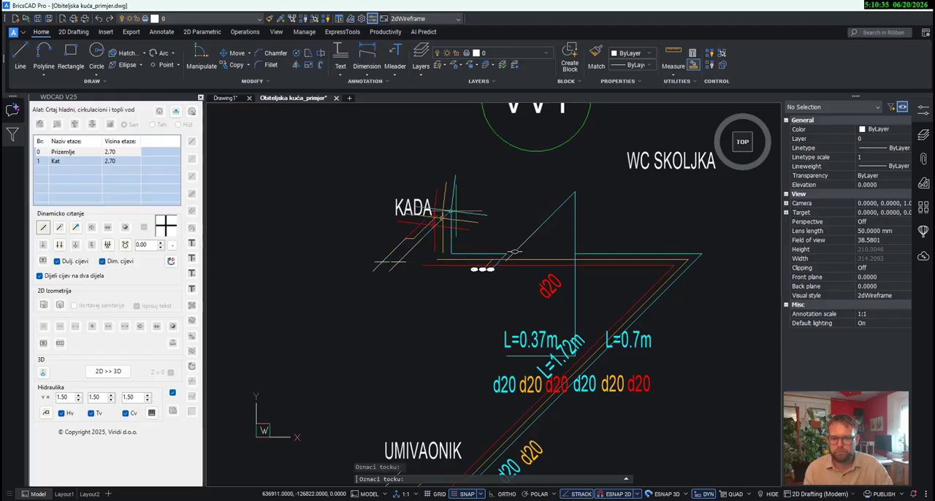
left_click(451, 210)
right_click(495, 211)
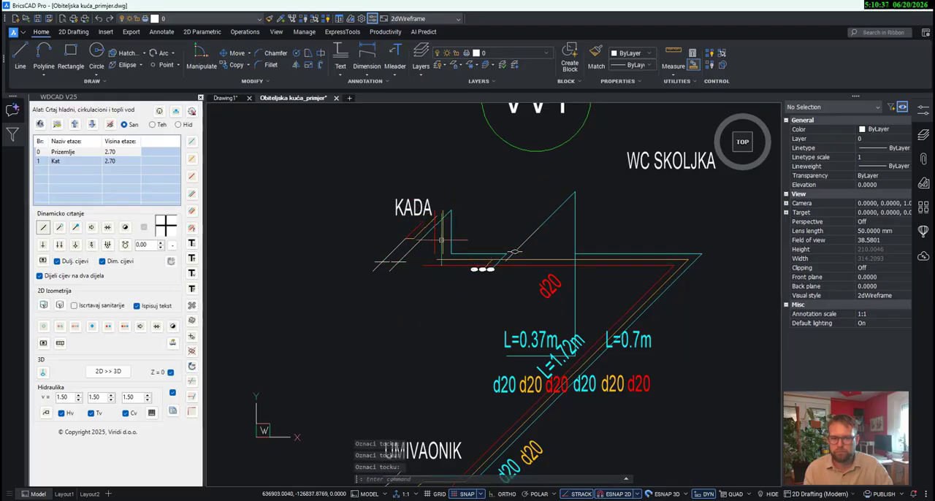
- Move the vertical circulation pipe under KADA so its lower end meets the free end of the horizontal circulation pipe
scroll(441, 245, "up", 3)
middle_click_drag(444, 245, 453, 280)
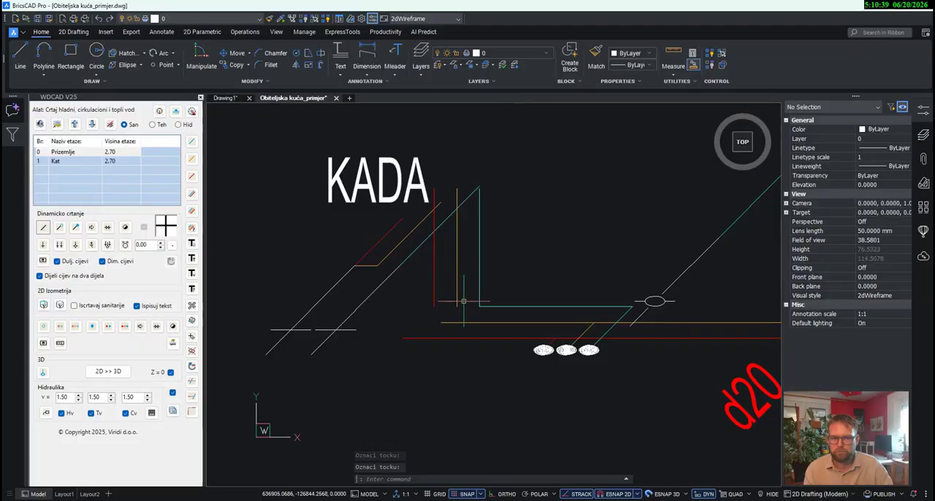
mouse_move(464, 301)
left_mouse_down()
mouse_move(424, 288)
mouse_move(449, 298)
left_mouse_up()
key("Escape")
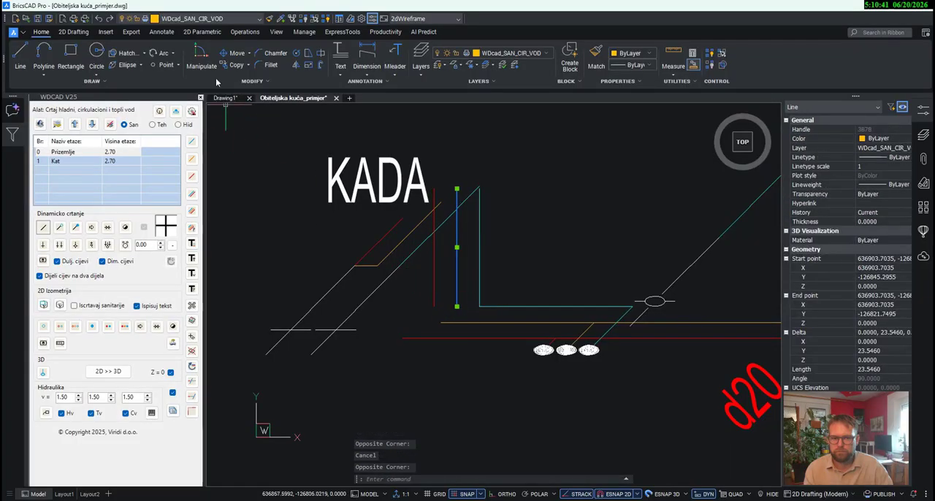
left_click(232, 53)
left_click(457, 306)
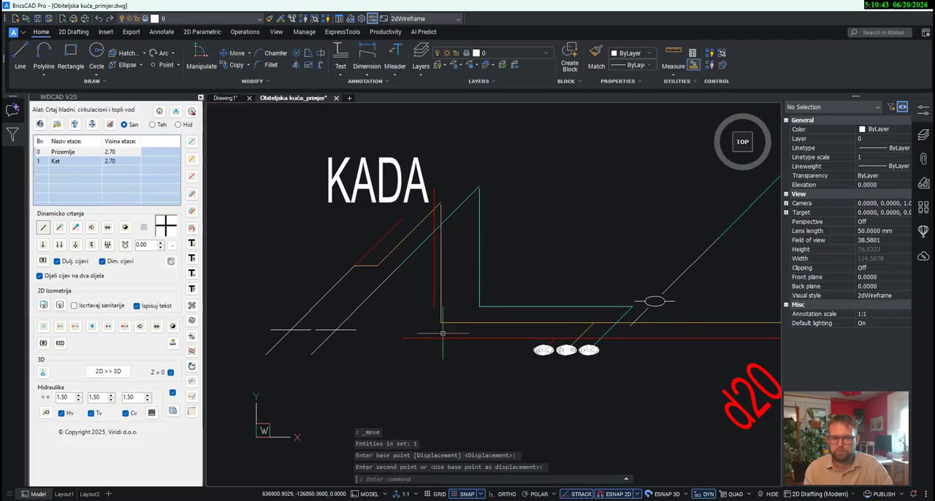
- Move the vertical hot-water pipe under KADA so its lower end meets the free end of the horizontal hot-water pipe
key("Escape")
left_click(432, 294)
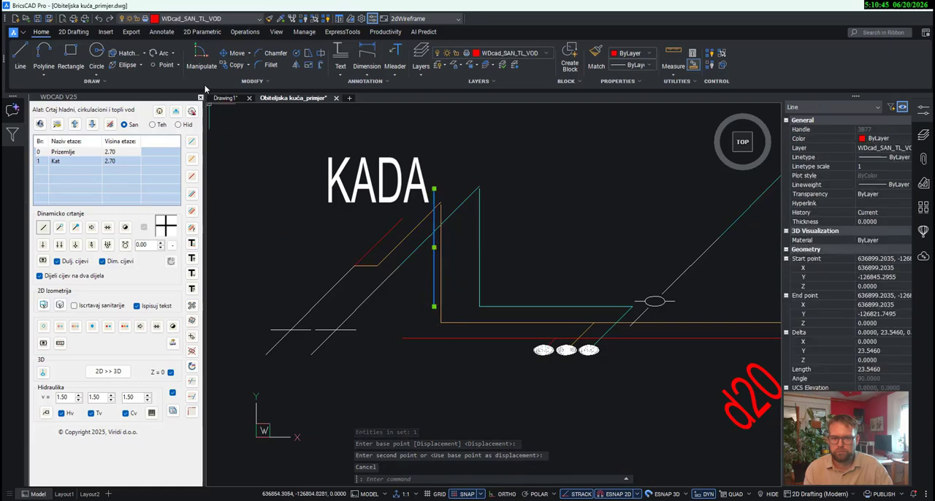
left_click(232, 52)
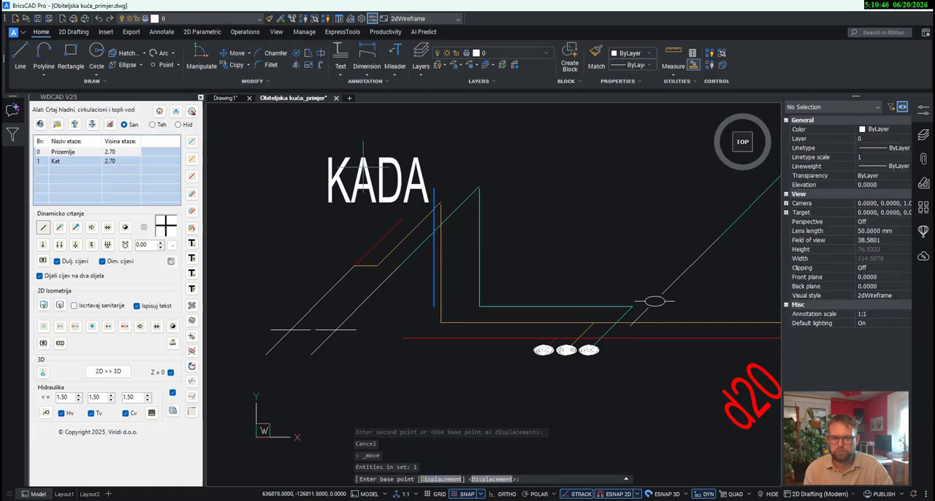
left_click(434, 306)
left_click(402, 338)
- Stretch the upper ends of the three vertical KADA pipes to the endpoints of their matching diagonal pipes
scroll(448, 199, "up", 3)
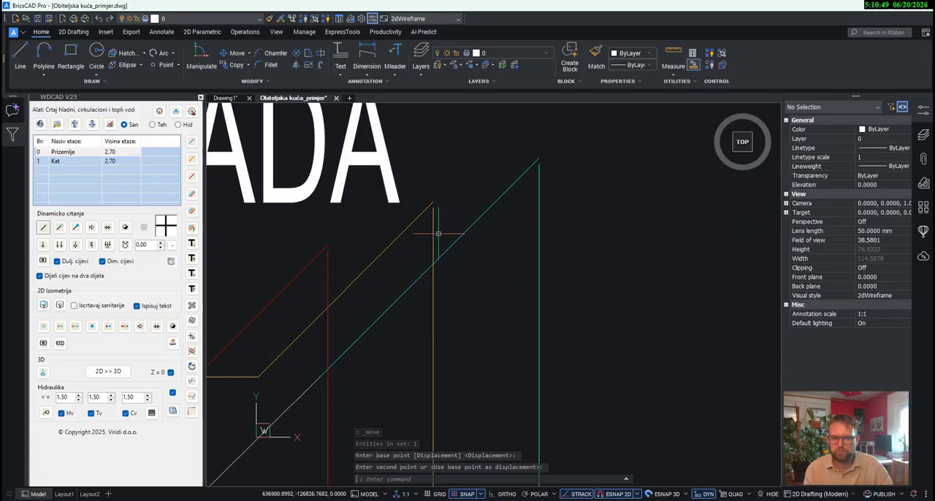
left_click(327, 257)
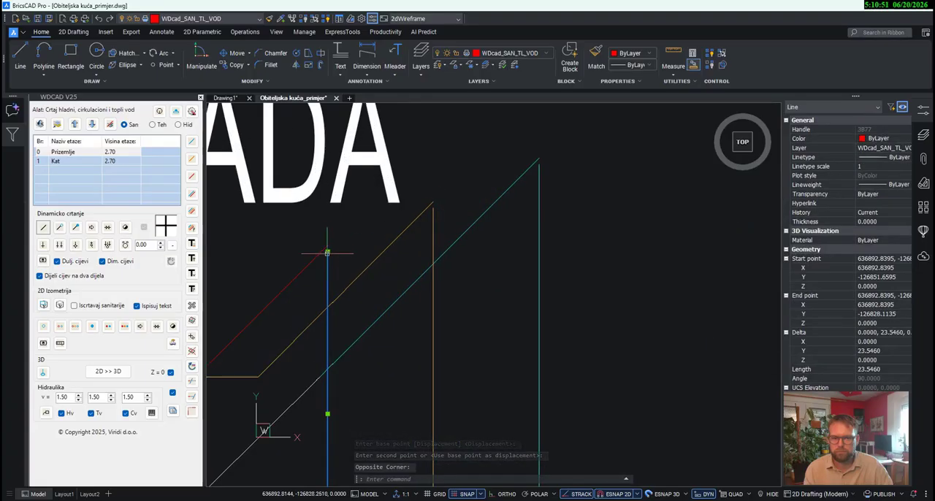
left_click(327, 251)
key("Escape")
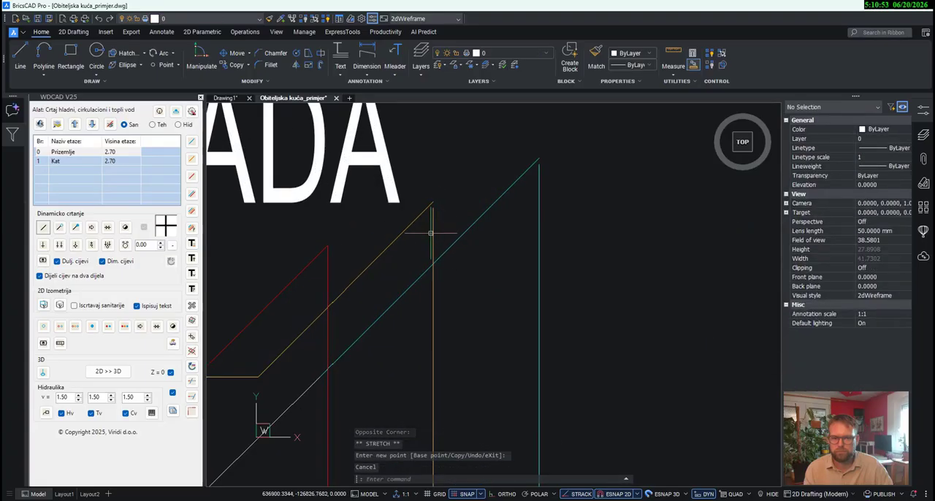
left_click(433, 232)
left_click(433, 207)
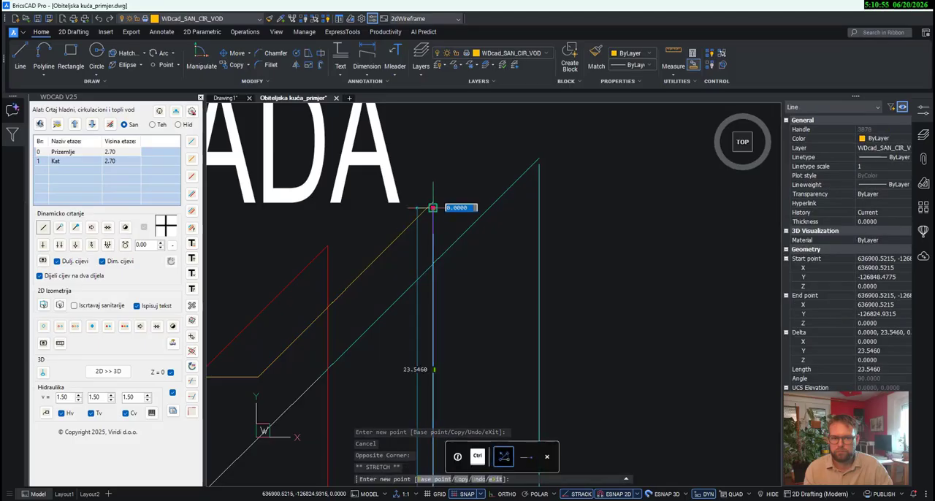
key("Escape")
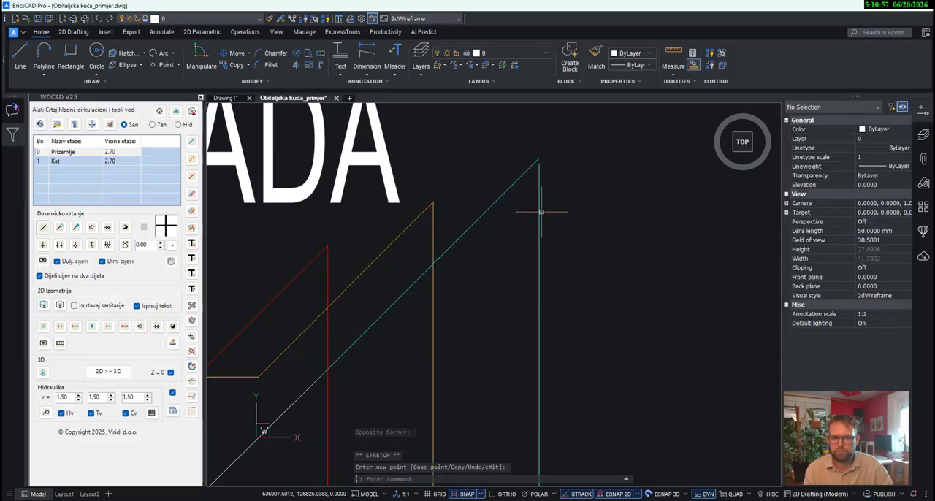
left_click(540, 210)
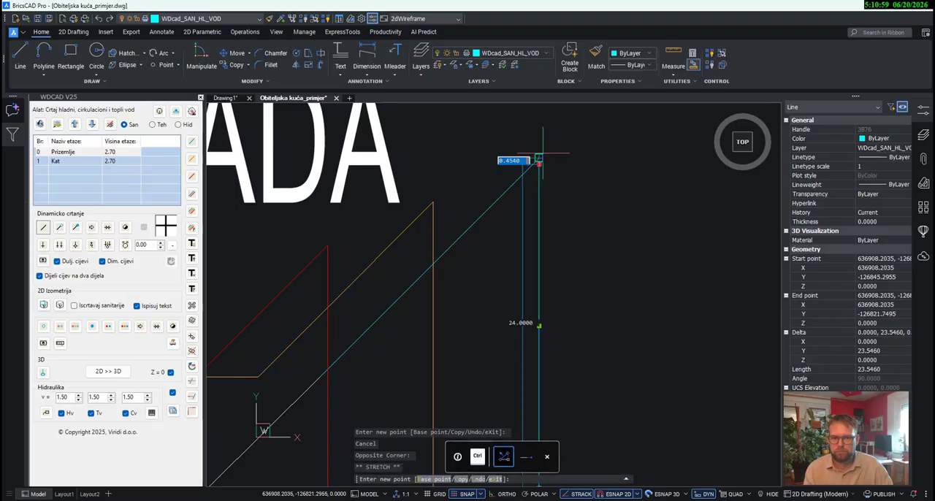
key("Escape")
- Delete the leftover horizontal cold-water pipe beneath the L=0.37m label
scroll(510, 195, "down", 6)
mouse_move(583, 298)
middle_mouse_down()
mouse_move(455, 274)
mouse_move(452, 250)
middle_mouse_up()
left_click(459, 288)
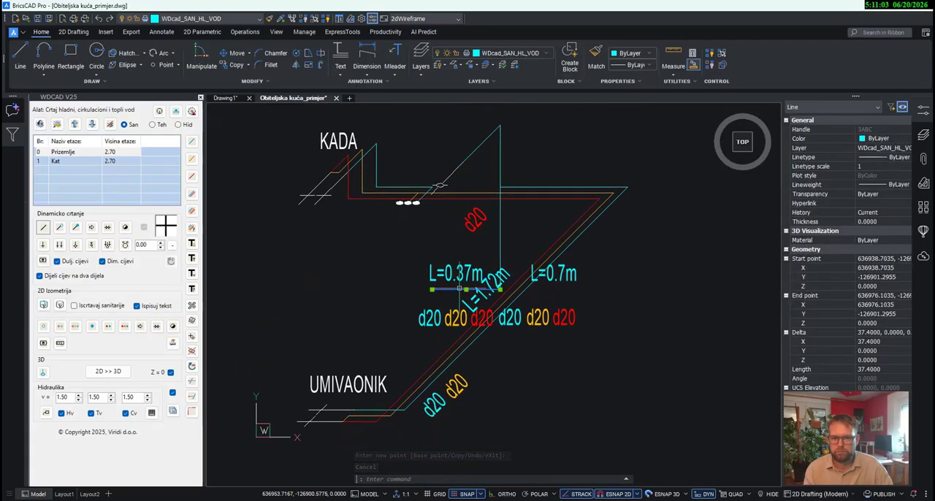
key("Delete")
- Move the L=0.37m label and its three d20 labels up to the relocated horizontal pipes beside KADA
scroll(446, 307, "up", 2)
left_click_drag(454, 346, 416, 262)
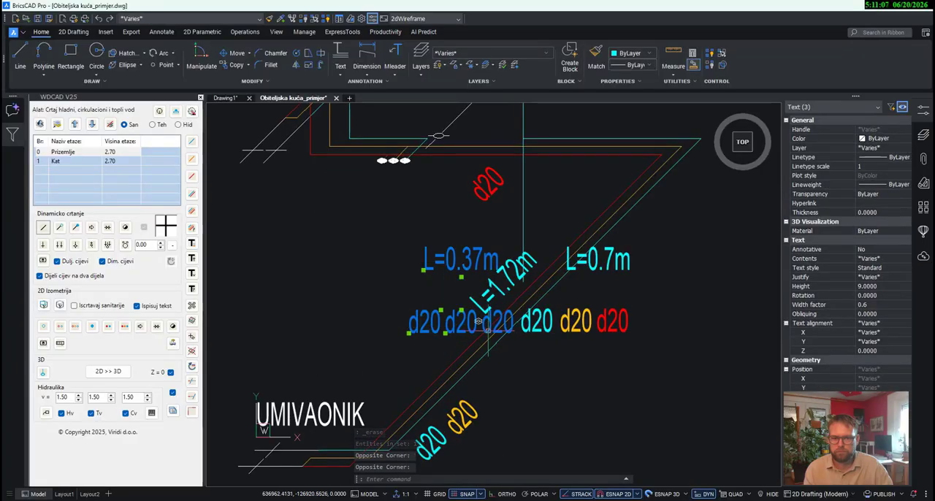
left_click(478, 322)
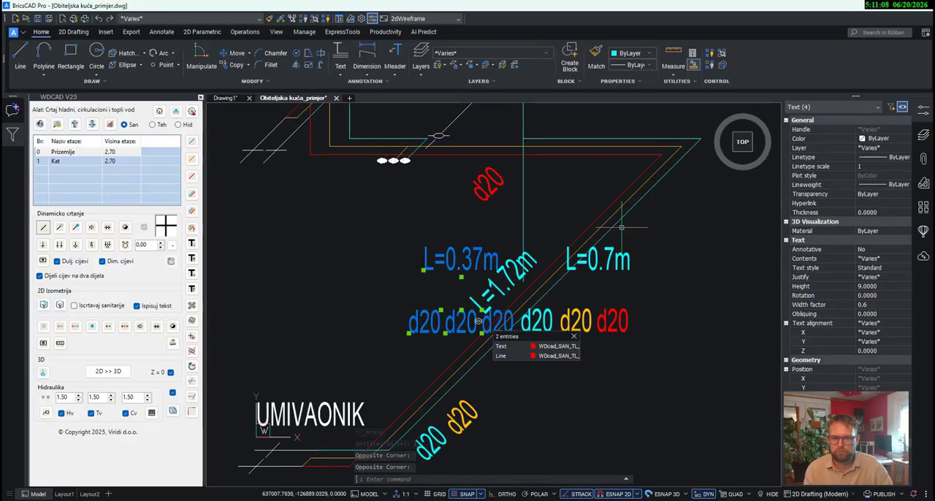
left_click(237, 53)
left_click(461, 276)
middle_click_drag(386, 215, 400, 322)
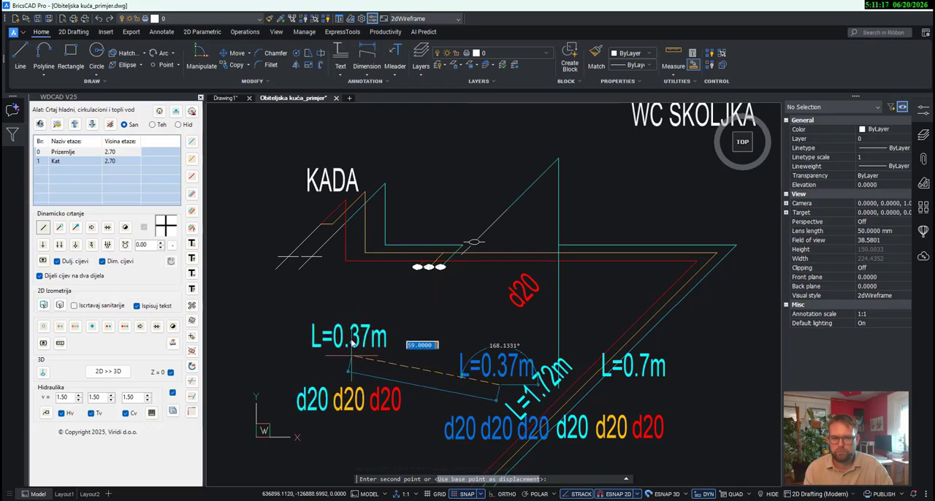
middle_click_drag(355, 355, 361, 296)
scroll(417, 212, "up", 2)
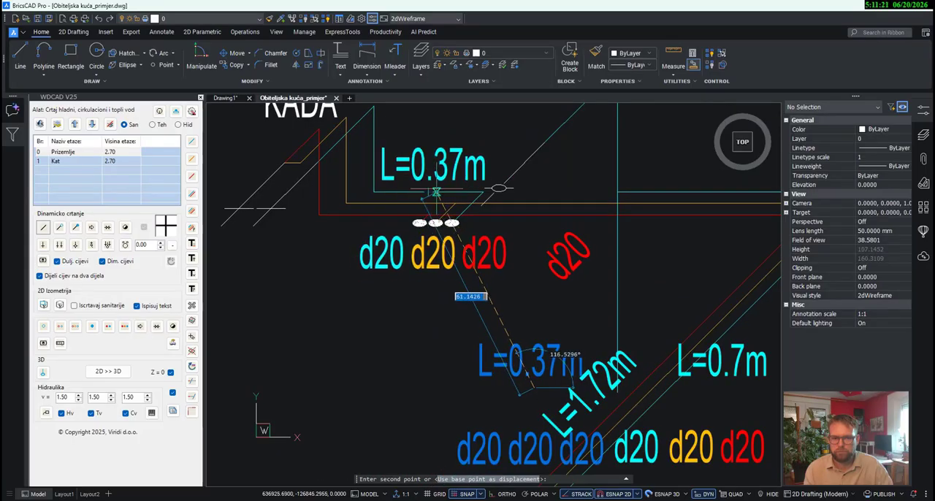
left_click(434, 194)
- Move the three d20 labels of the L=0.37m pipes left, clear of the valves, beneath the KADA connection
middle_click_drag(496, 306, 538, 333)
left_click_drag(537, 333, 411, 281)
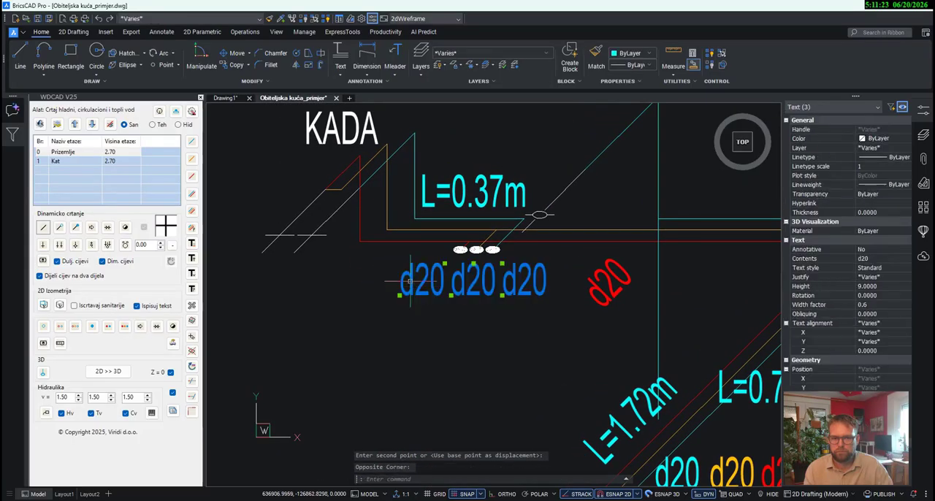
left_click(232, 52)
scroll(467, 278, "down", 2)
left_click(528, 298)
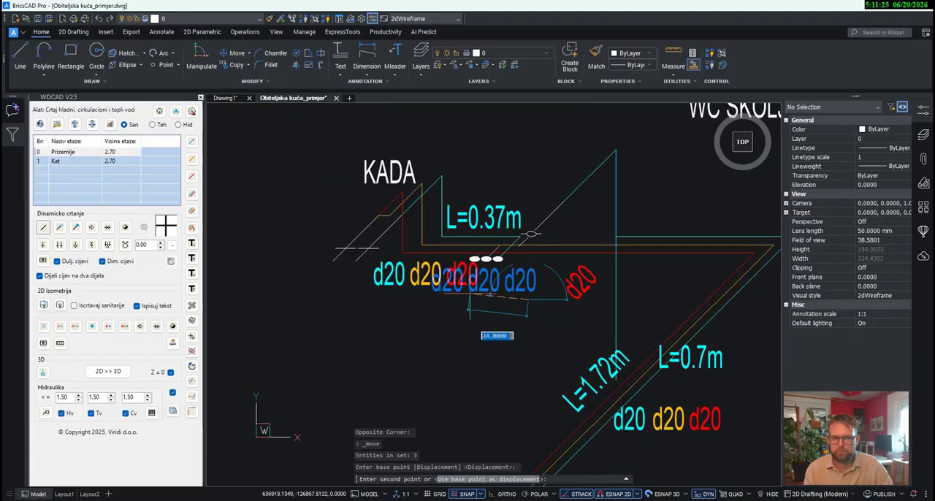
left_click(459, 294)
- Move the slanted hot-water d20 label down beside the cold and circulation d20 labels of the L=1.72m pipes
scroll(454, 305, "down", 1)
middle_click_drag(480, 329, 439, 268)
left_click(501, 238)
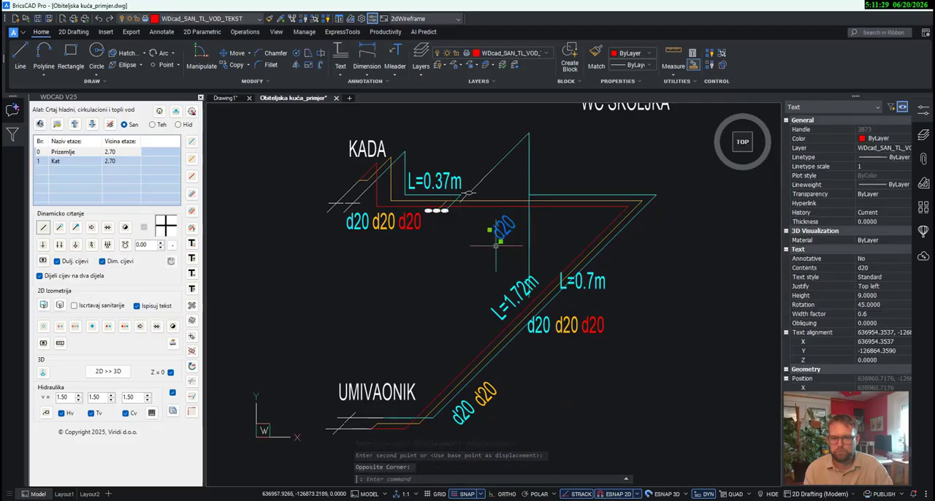
left_click(500, 240)
scroll(501, 369, "up", 2)
left_click(506, 398)
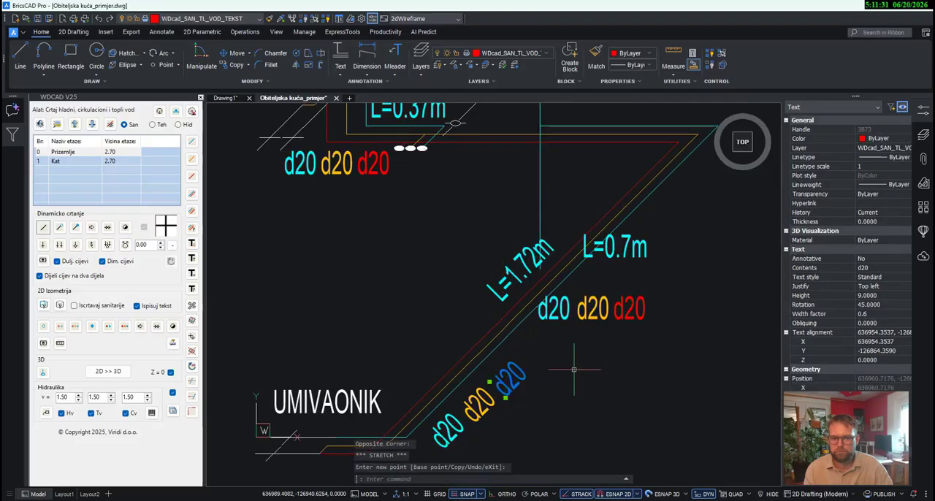
- Move the L=1.72m label down along the diagonal pipes, opposite their slanted d20 labels near UMIVAONIK
middle_click_drag(575, 370, 561, 426)
scroll(597, 398, "down", 1)
left_click(530, 356)
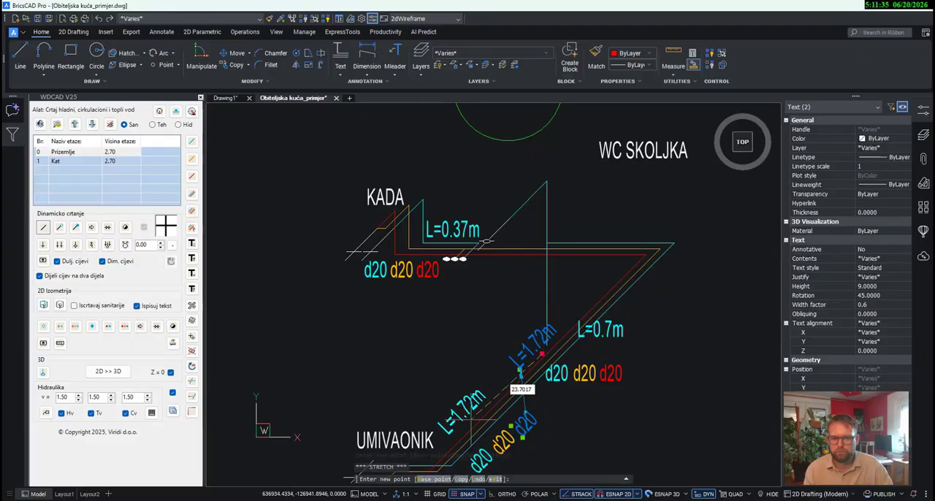
scroll(466, 420, "up", 2)
key("Escape")
key("Escape")
scroll(517, 340, "down", 3)
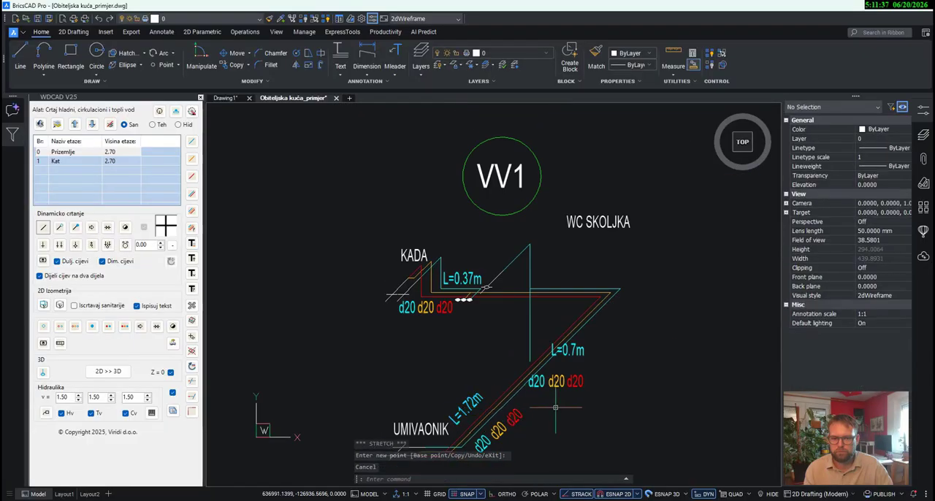
- Shorten the long vertical cold-water pipe to 34 units by raising its lower end to the horizontal cold-water pipe
scroll(516, 339, "up", 2)
left_click(509, 340)
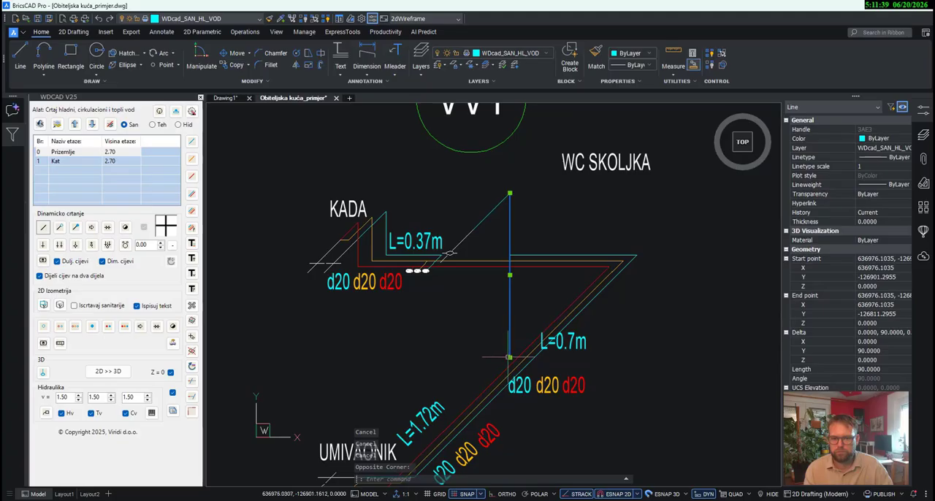
left_click(509, 357)
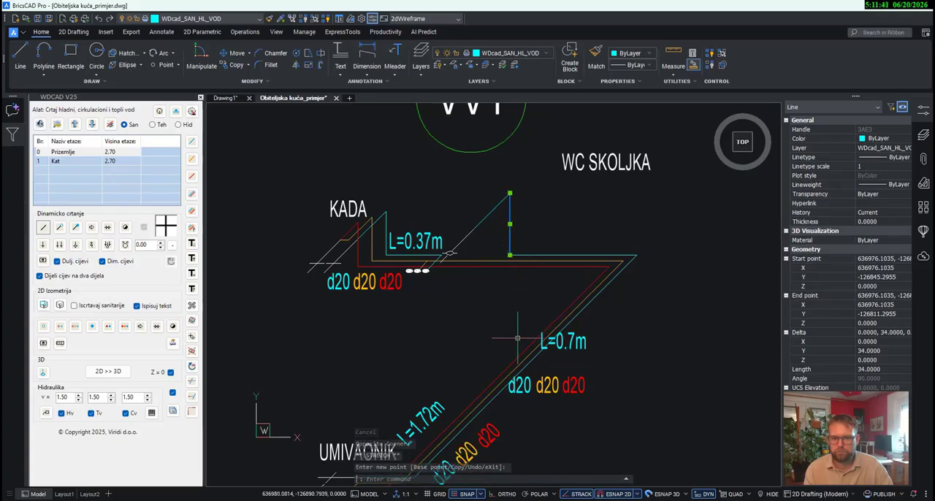
left_click(512, 338)
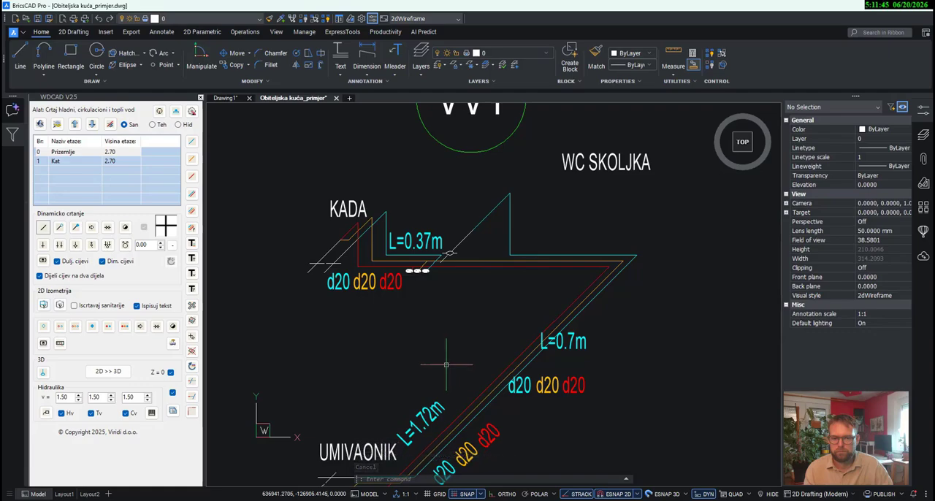
- Extend the horizontal cold-water pipe to 106.9 units by stretching its open end to meet the L=0.37m pipe
middle_click_drag(501, 331, 525, 345)
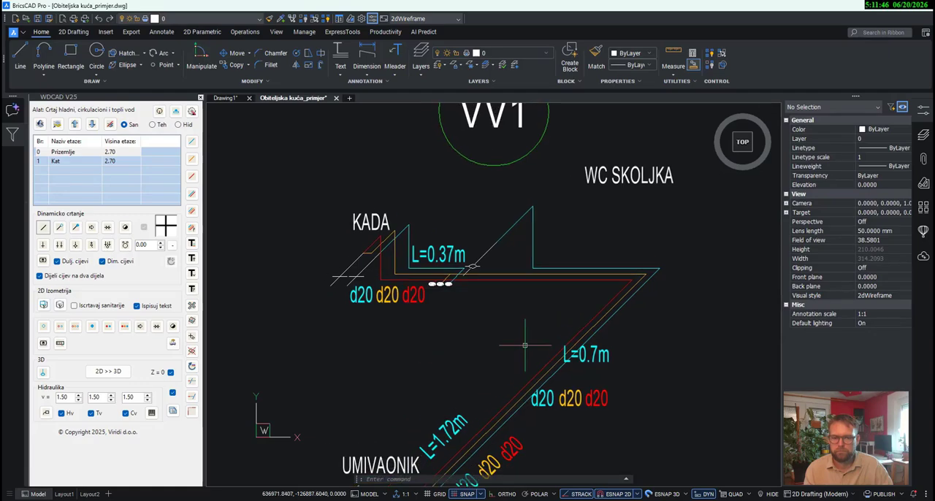
scroll(547, 268, "down", 2)
scroll(546, 268, "up", 1)
left_click(546, 269)
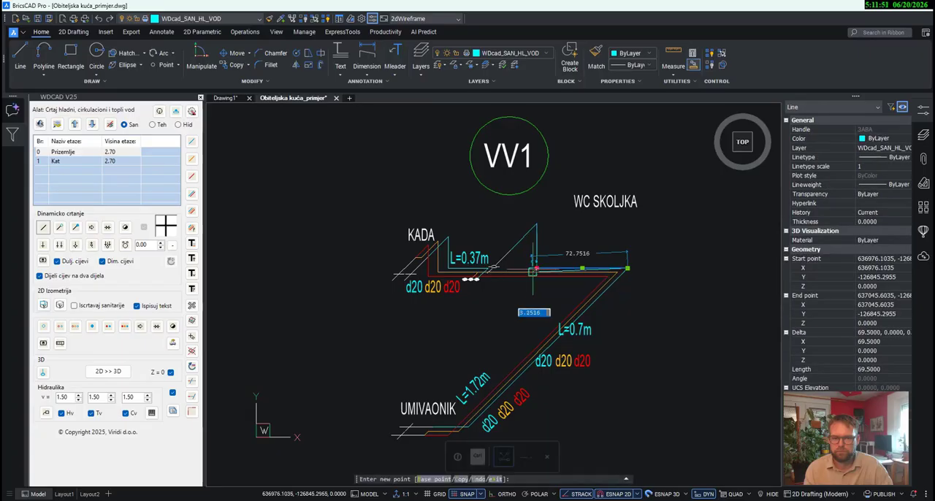
scroll(494, 267, "up", 3)
left_click(577, 282)
scroll(476, 319, "down", 3)
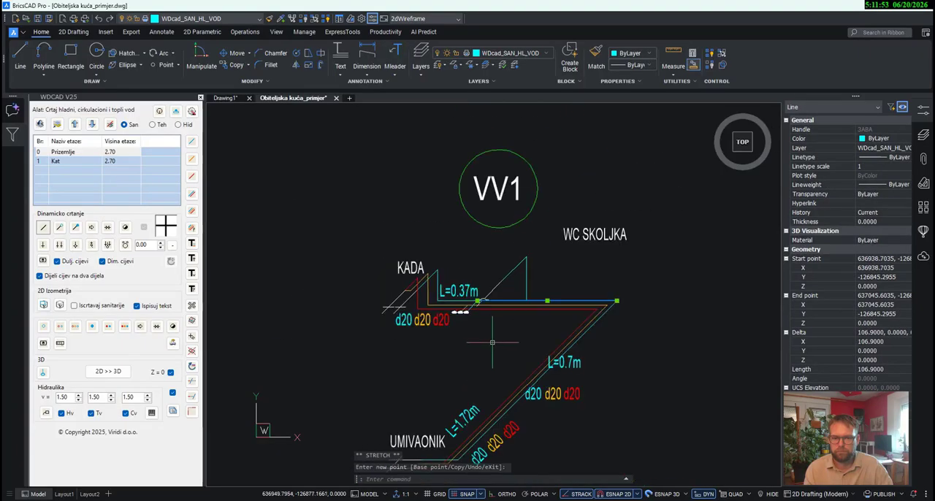
key("Escape")
- Move the three d20 labels of the L=0.7m pipes up, directly beneath the horizontal pipes
scroll(555, 395, "up", 1)
left_click(595, 411)
left_click(529, 390)
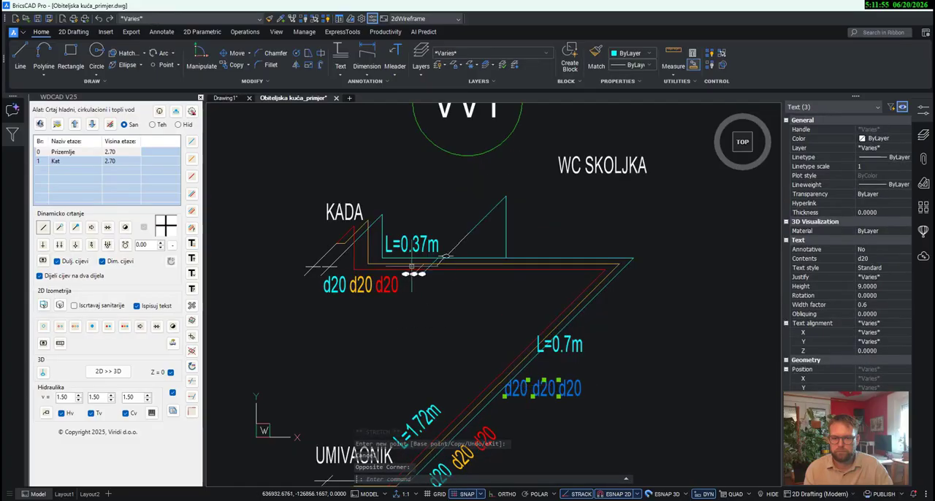
left_click(235, 53)
left_click(552, 361)
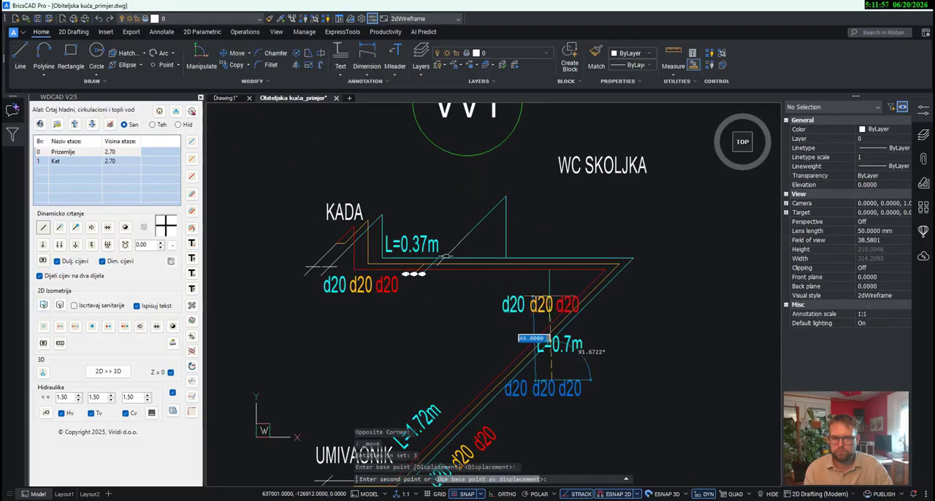
scroll(547, 277, "up", 1)
left_click(552, 276)
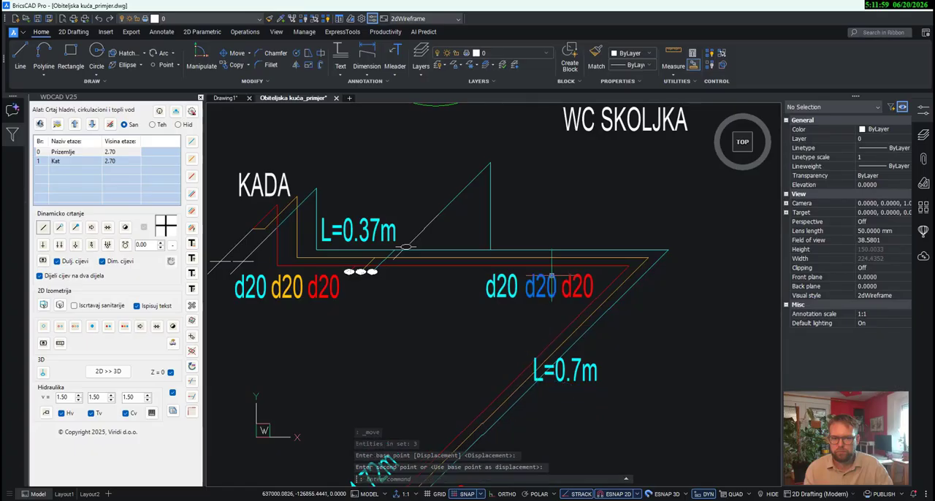
- Move the L=0.7m label above the horizontal cold-water pipe, opposite its d20 labels
left_click(542, 371)
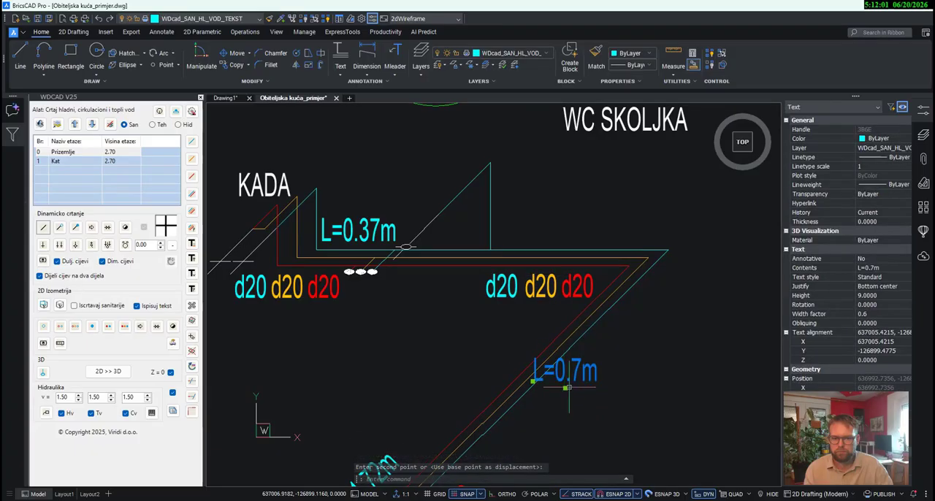
left_click(566, 389)
left_click(559, 244)
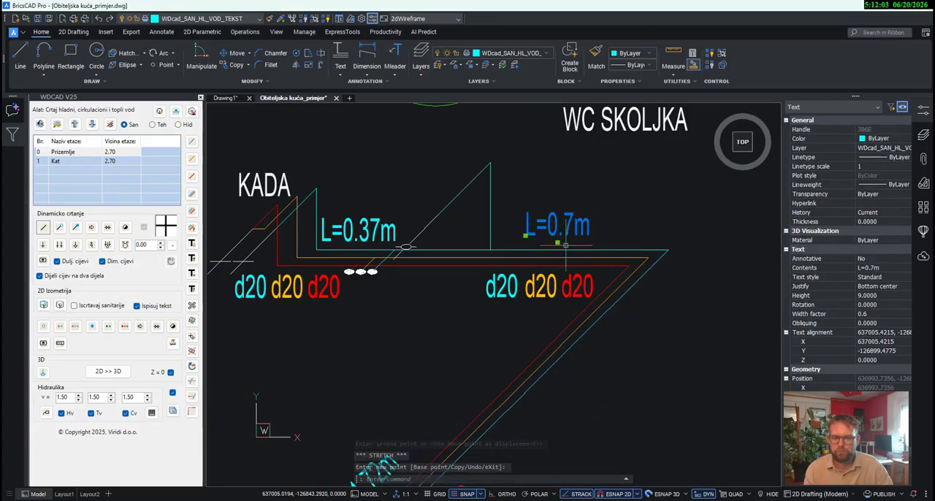
key("Escape")
- Examine the pipe layout around VV1 on the Kat floor plan and compare it with the isometric scheme
scroll(595, 281, "down", 5)
scroll(599, 292, "down", 8)
scroll(389, 336, "up", 4)
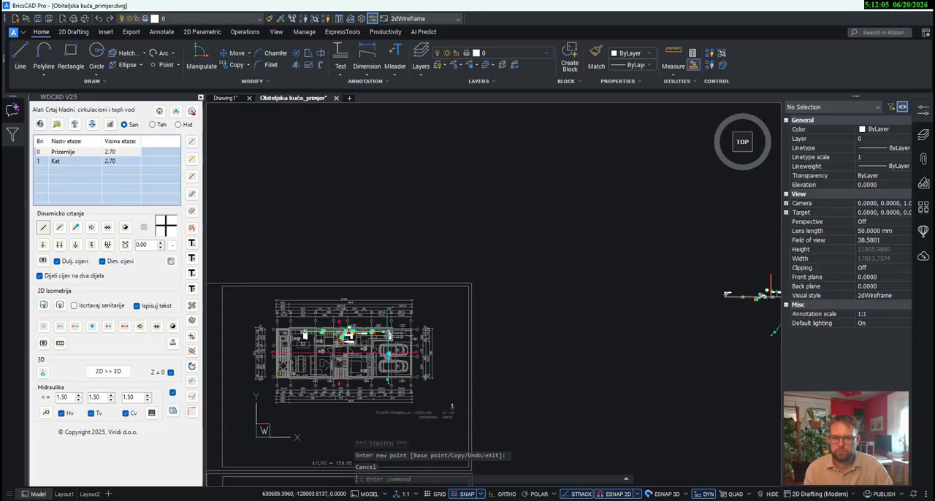
scroll(512, 321, "down", 6)
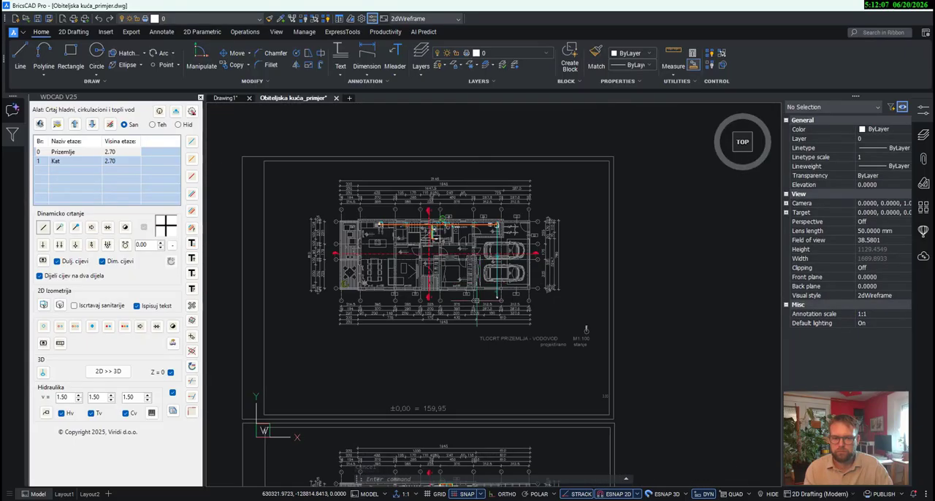
scroll(449, 468, "up", 10)
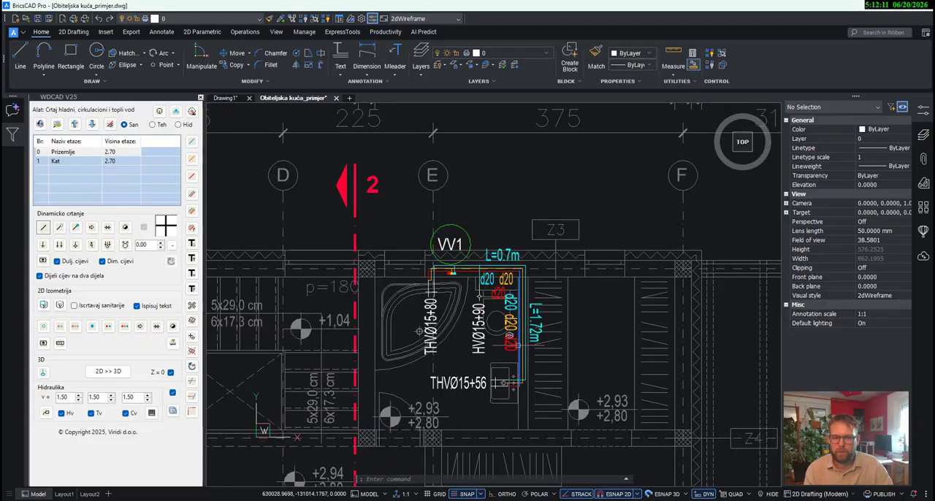
scroll(407, 339, "down", 10)
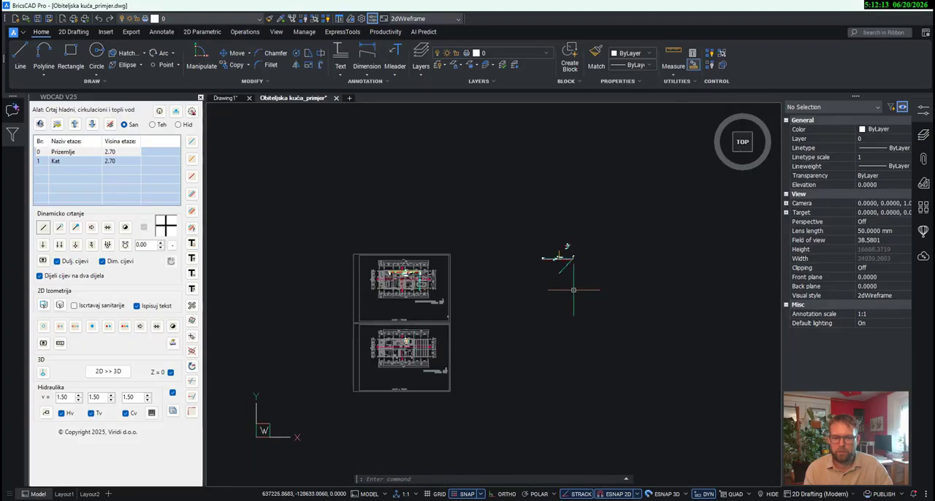
scroll(568, 270, "up", 4)
scroll(533, 251, "up", 5)
scroll(477, 282, "down", 3)
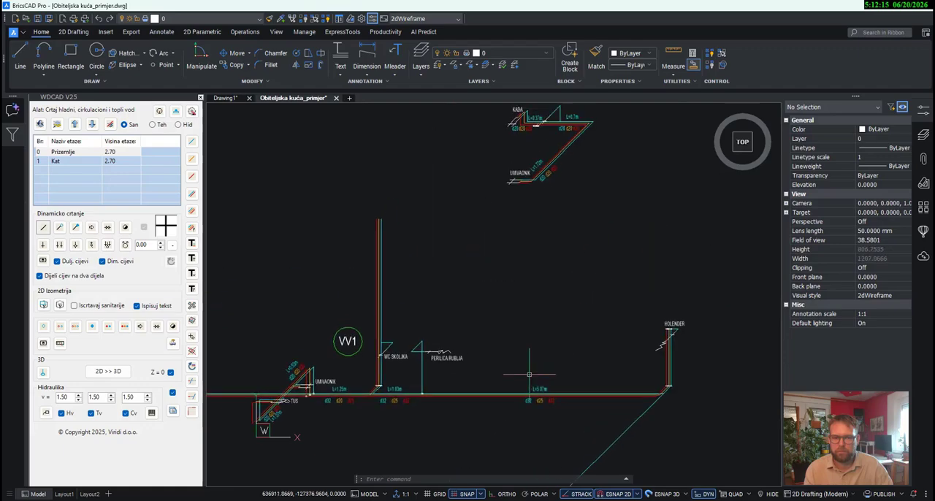
- Inspect the horizontal cold-water pipe segments between KADA and WC SKOLJKA in the Kat scheme
scroll(533, 341, "up", 6)
left_click(519, 274)
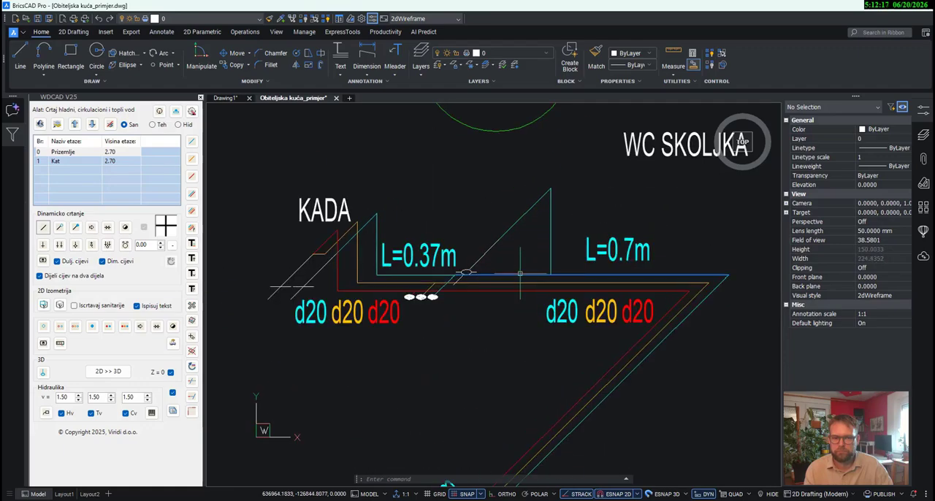
key("Escape")
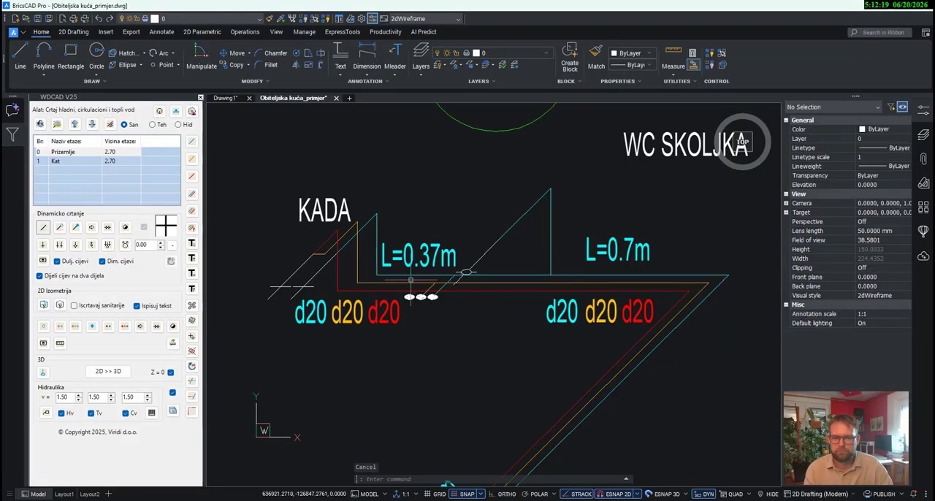
left_click(466, 272)
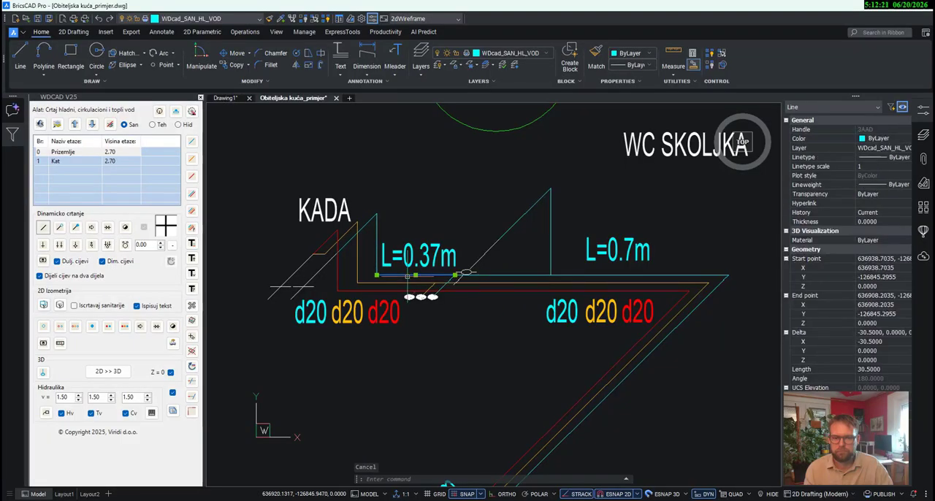
key("Escape")
scroll(461, 276, "down", 2)
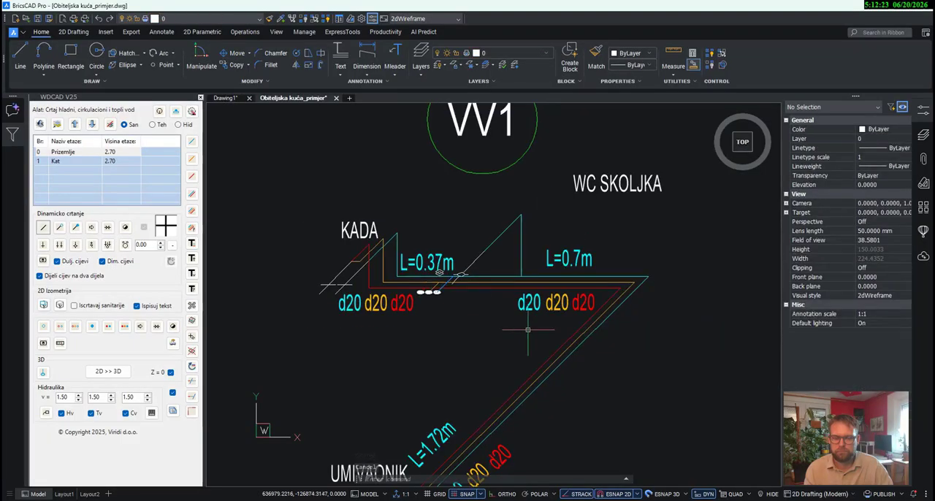
mouse_move(589, 345)
middle_mouse_down()
mouse_move(620, 291)
mouse_move(613, 237)
middle_mouse_up()
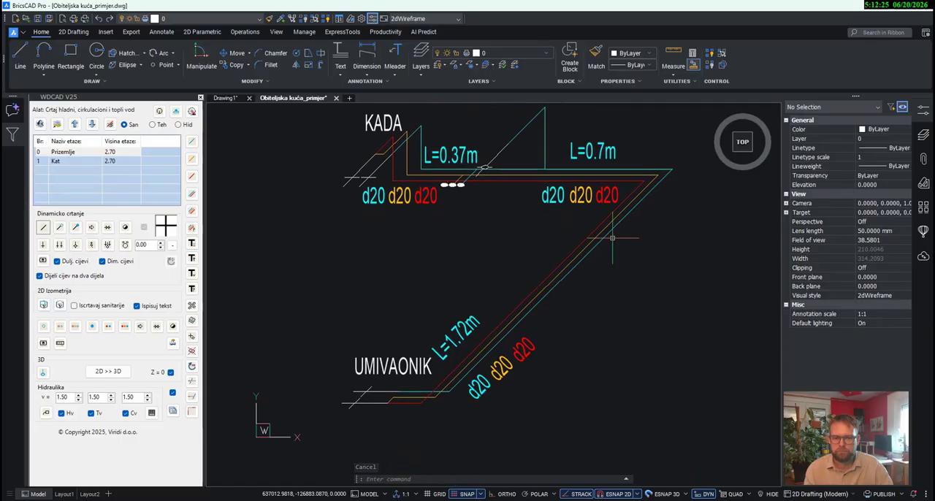
scroll(542, 303, "down", 2)
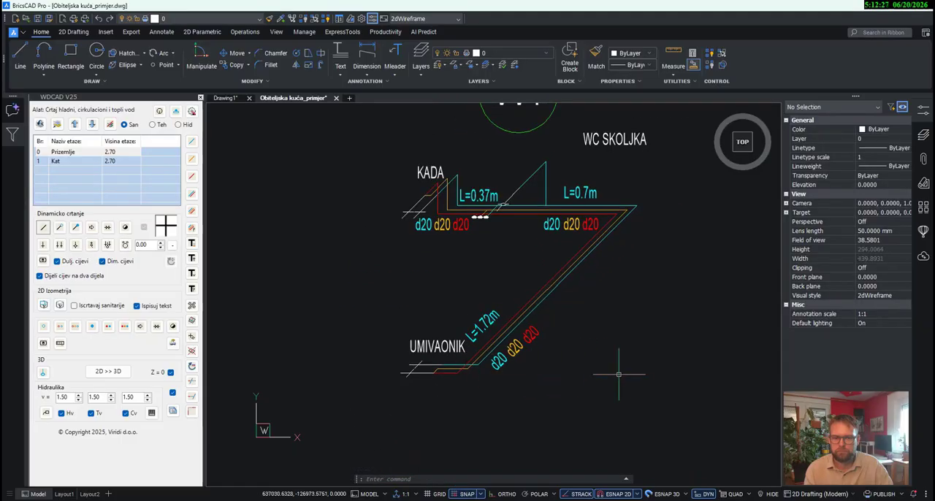
- Move the WC SKOLJKA label down beside the upper end of its vertical connection pipe, above L=0.7m
scroll(632, 384, "down", 2)
left_click(599, 216)
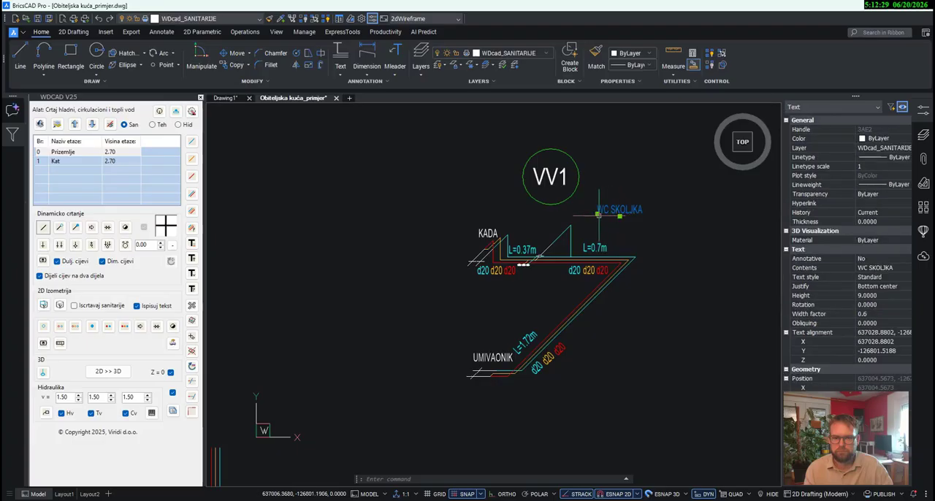
left_click(598, 213)
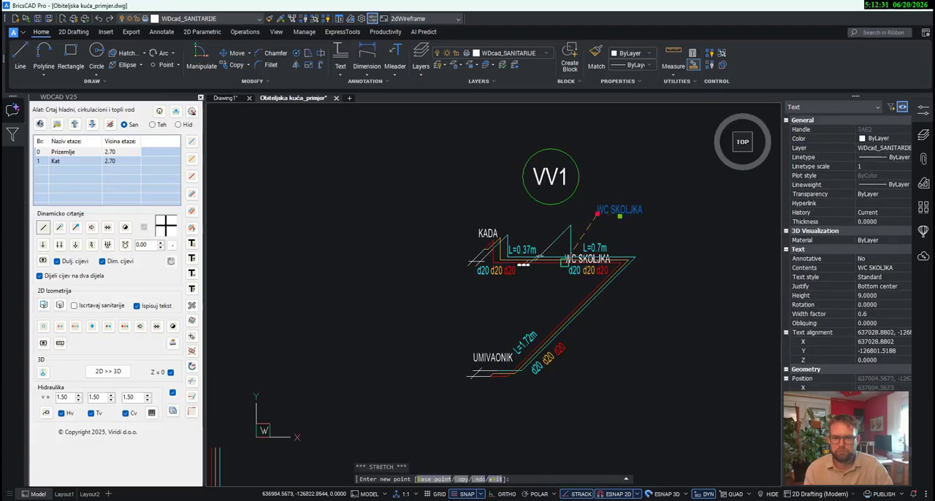
scroll(572, 256, "up", 3)
key("Escape")
middle_click_drag(608, 147, 608, 239)
key("Escape")
- Delete the VV1 riser marker above the Kat scheme
left_click(522, 208)
scroll(517, 205, "down", 2)
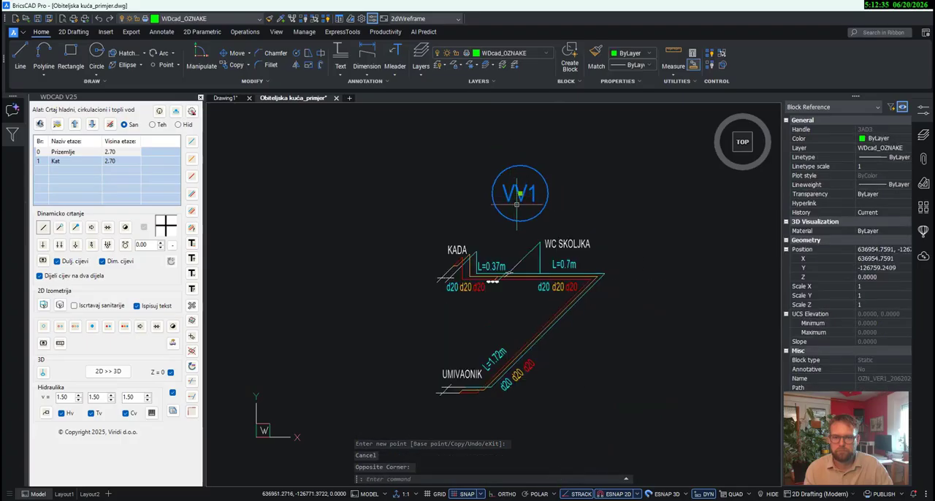
key("Delete")
- Move the whole Kat scheme onto the Prizemlje scheme, placing its three riser valves on the upper ends of the vertical riser pipes
scroll(518, 206, "down", 3)
left_click_drag(595, 352, 448, 193)
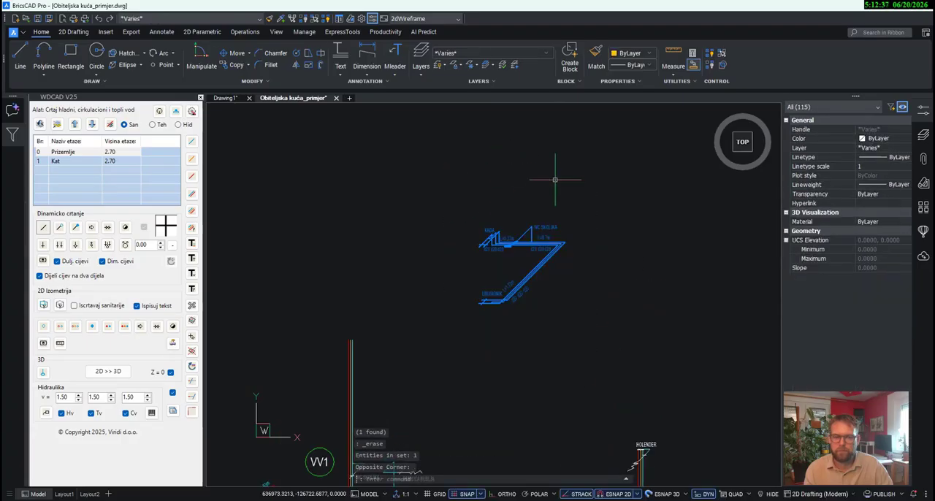
left_click(233, 53)
scroll(495, 203, "up", 8)
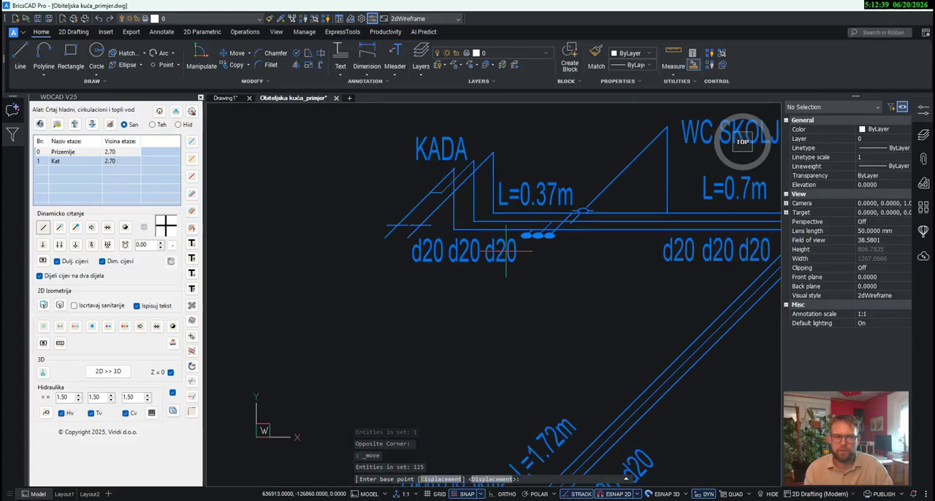
scroll(548, 200, "up", 3)
left_click(548, 200)
scroll(547, 200, "down", 10)
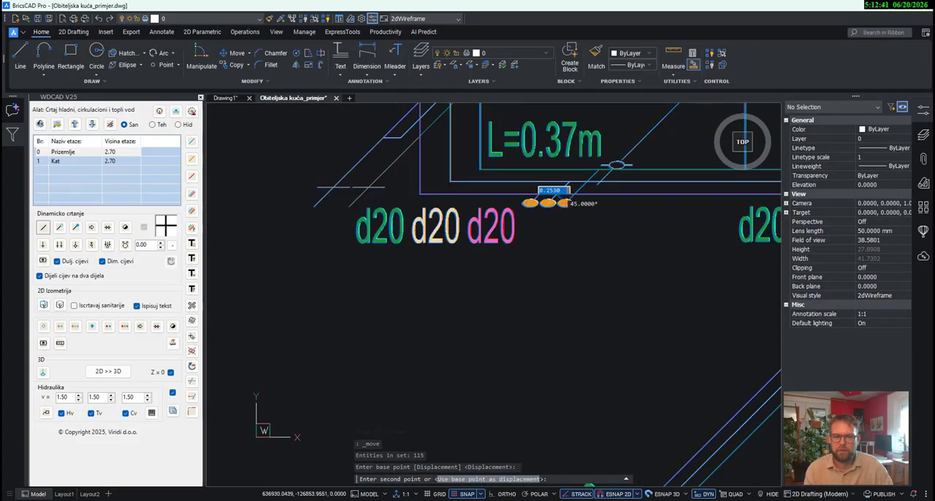
scroll(429, 263, "up", 9)
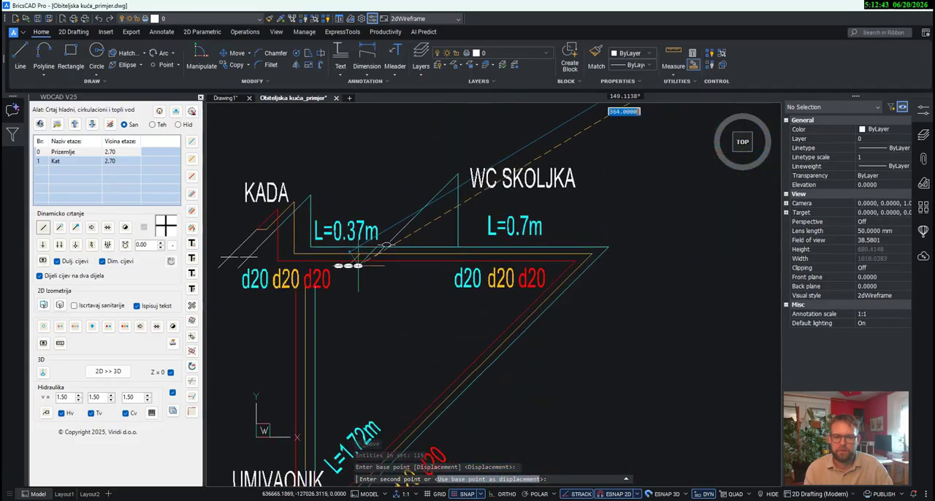
left_click(429, 265)
scroll(429, 264, "down", 8)
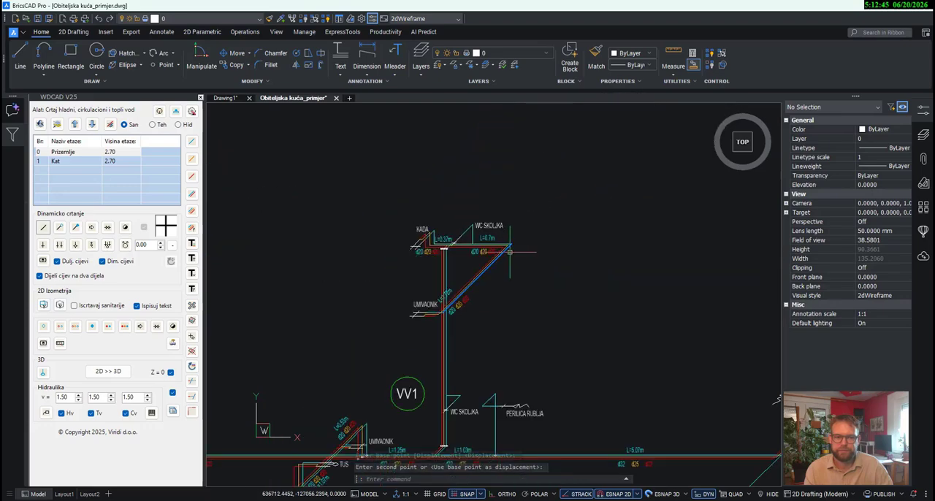
- Move the remaining VV1 marker up beside the riser, between the Prizemlje and Kat branches
left_click(433, 356)
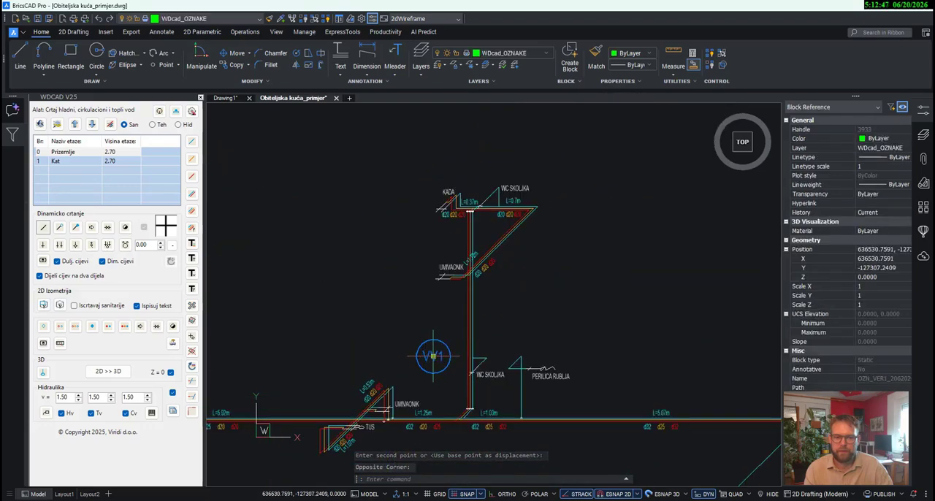
left_click(434, 356)
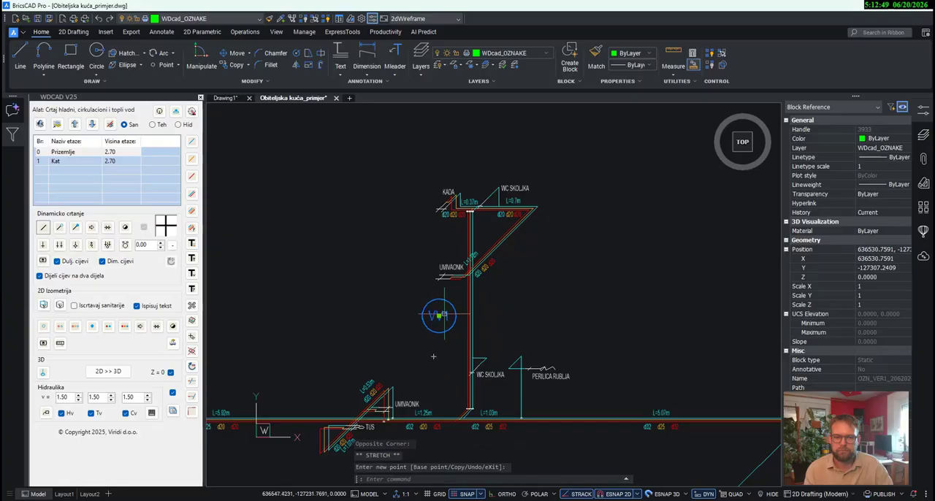
scroll(603, 265, "down", 5)
middle_click_drag(663, 358, 598, 340)
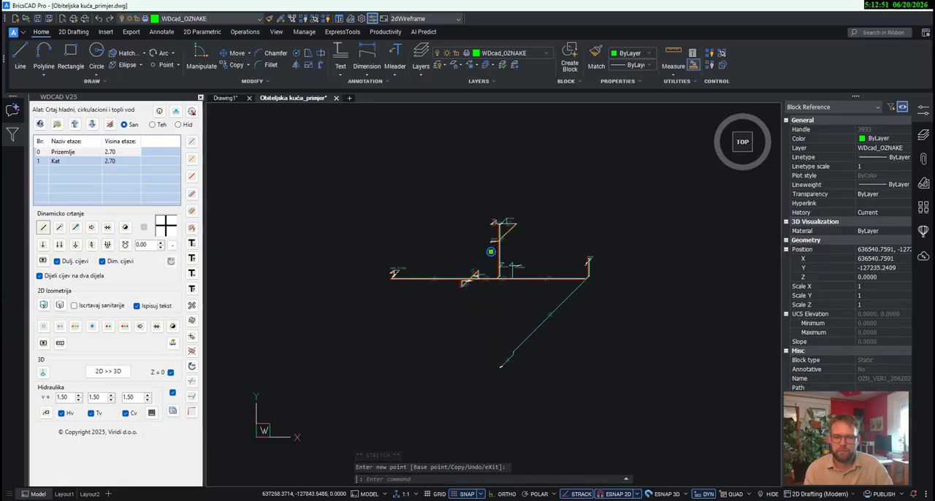